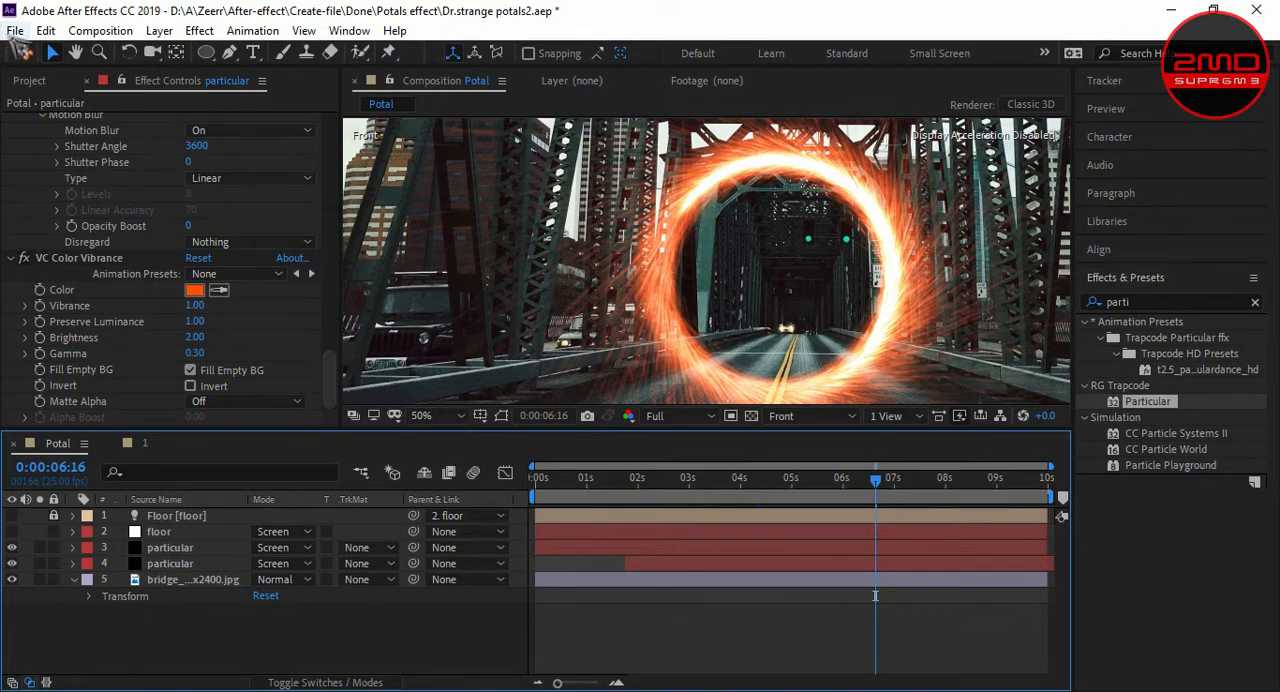
# - Close the current portal project and start a new empty project
pyautogui.click(15, 31)
pyautogui.click(42, 58)
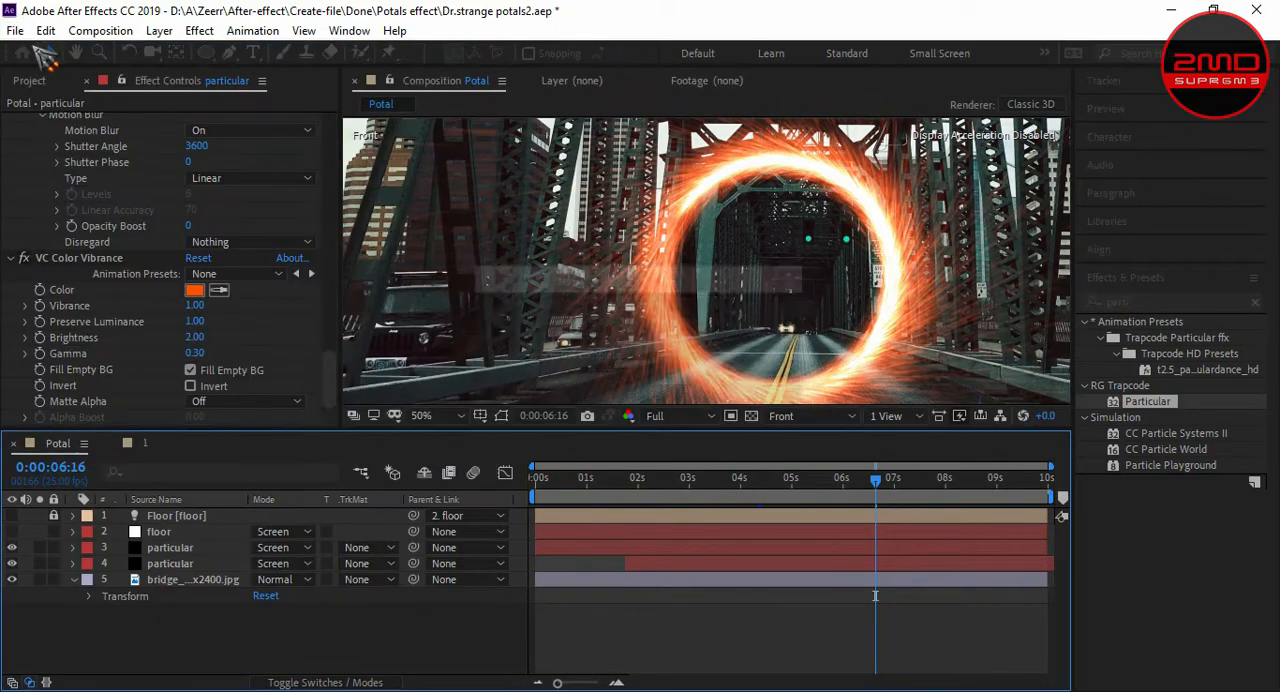
pyautogui.click(17, 31)
pyautogui.moveTo(40, 52)
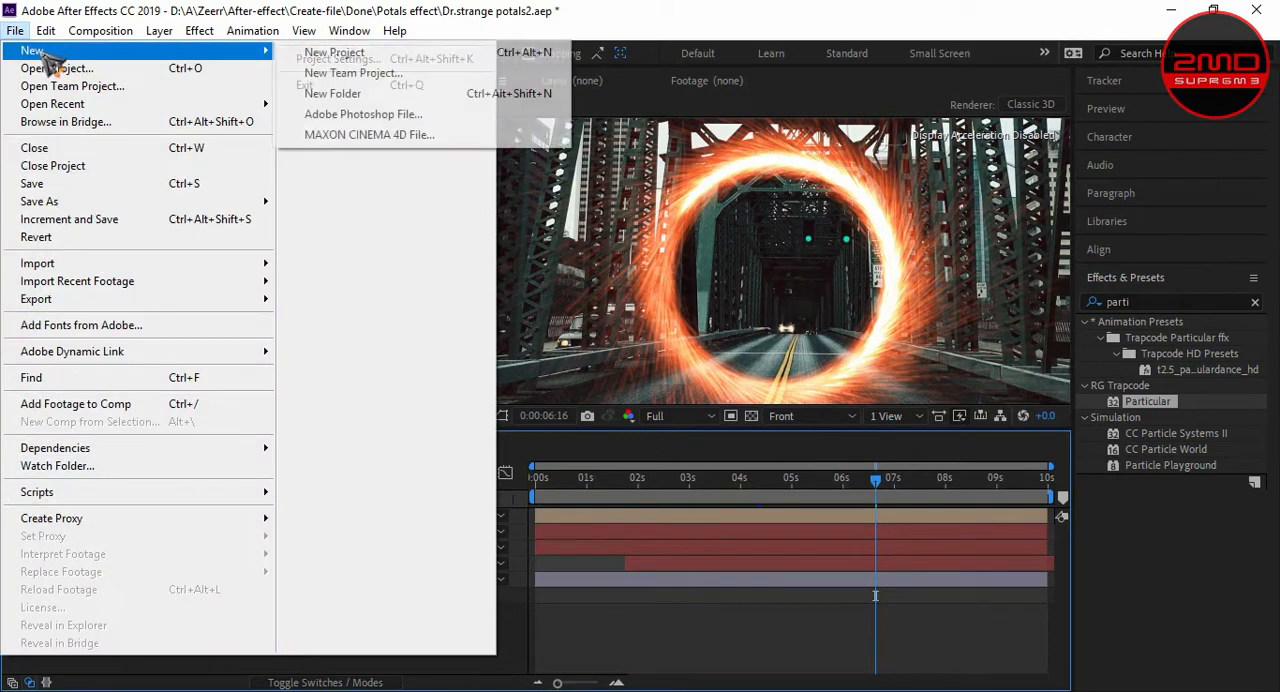
pyautogui.click(353, 55)
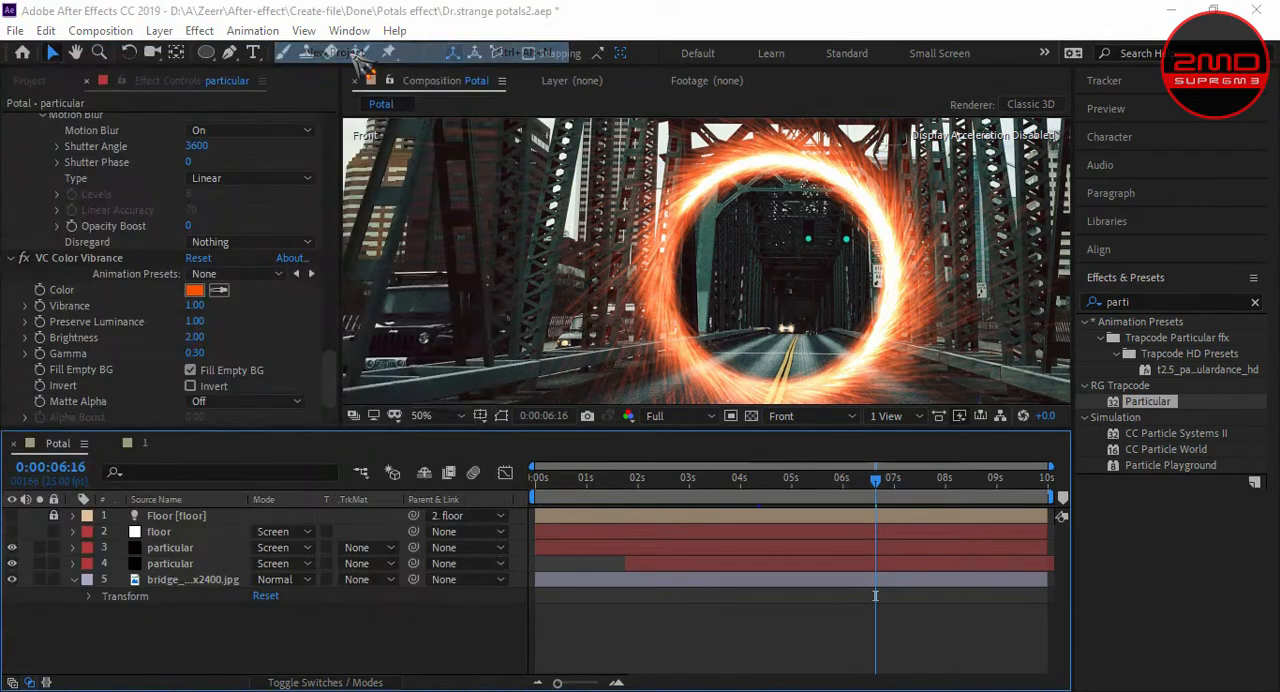
pyautogui.click(604, 384)
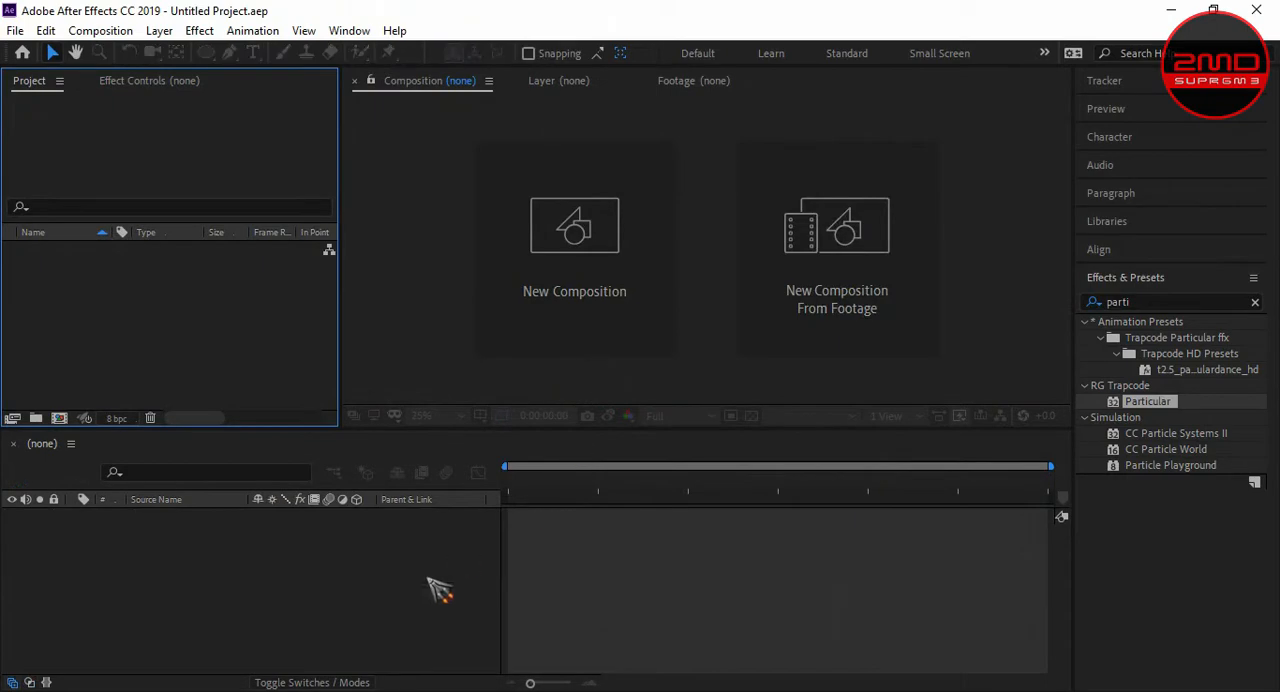
pyautogui.click(440, 590)
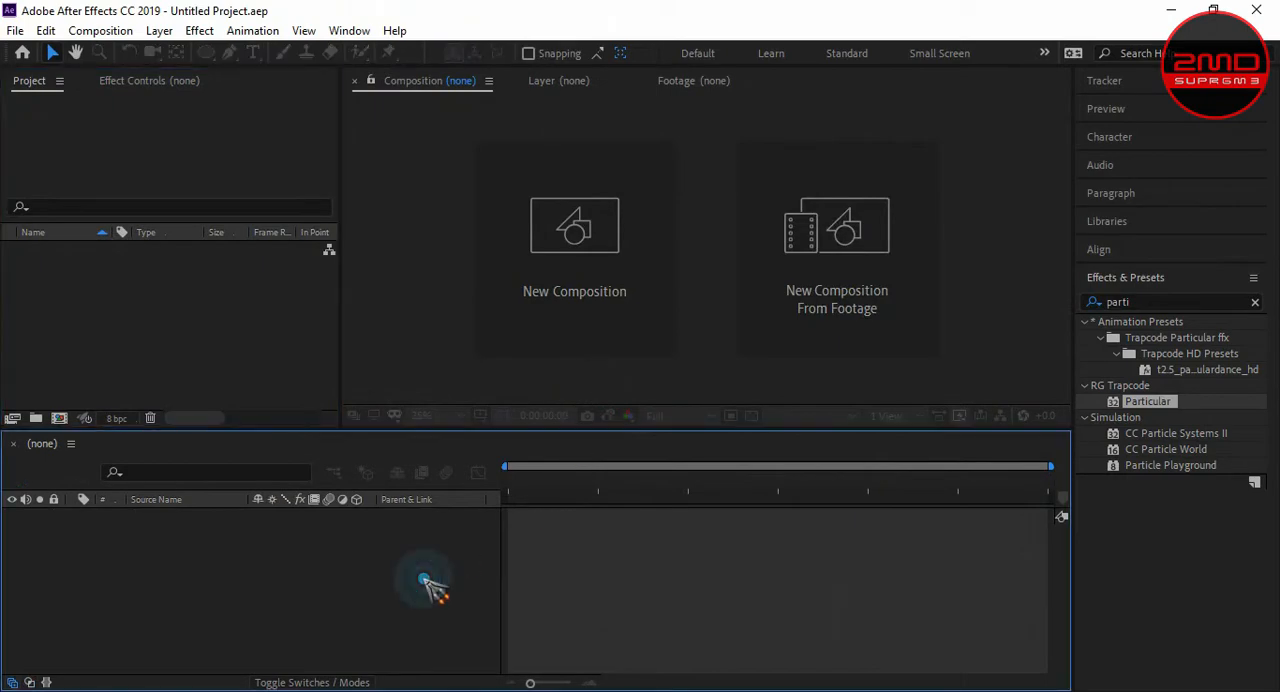
# - Create a composition named "protal - Magic" with the HDTV 1080 25 preset, 25 fps, a 10-second duration and a black background
pyautogui.hotkey('ctrl', 'n')
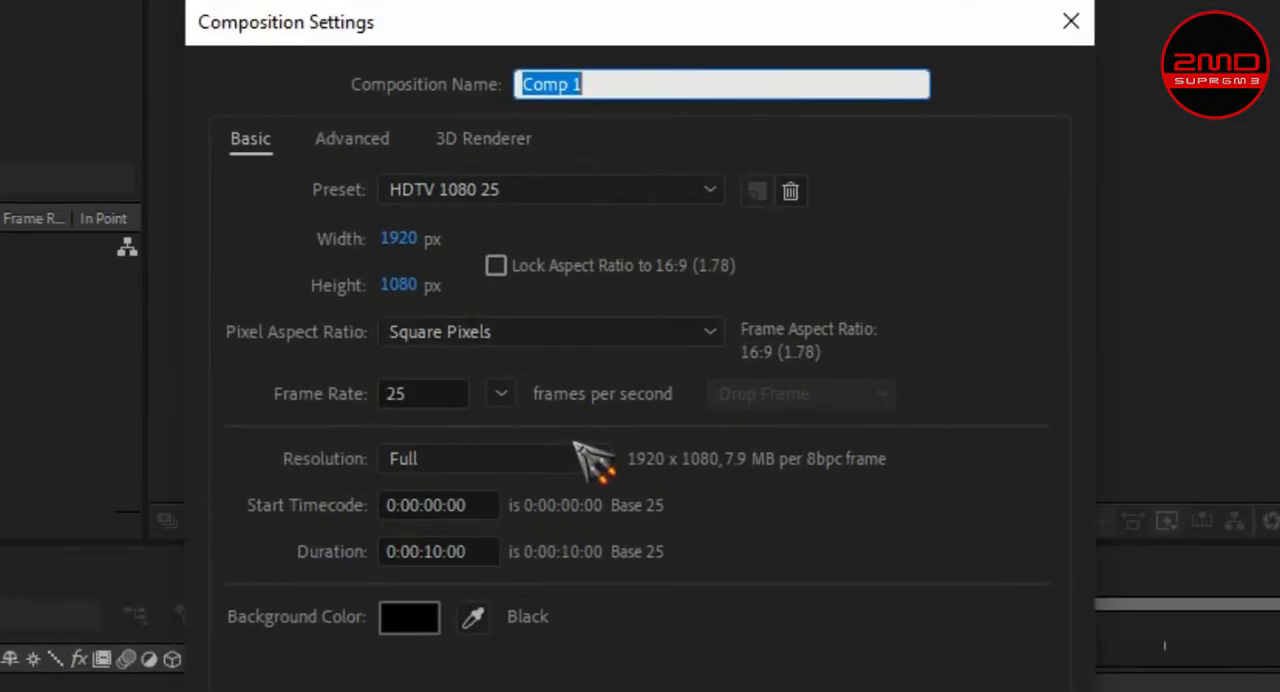
pyautogui.write('protal ')
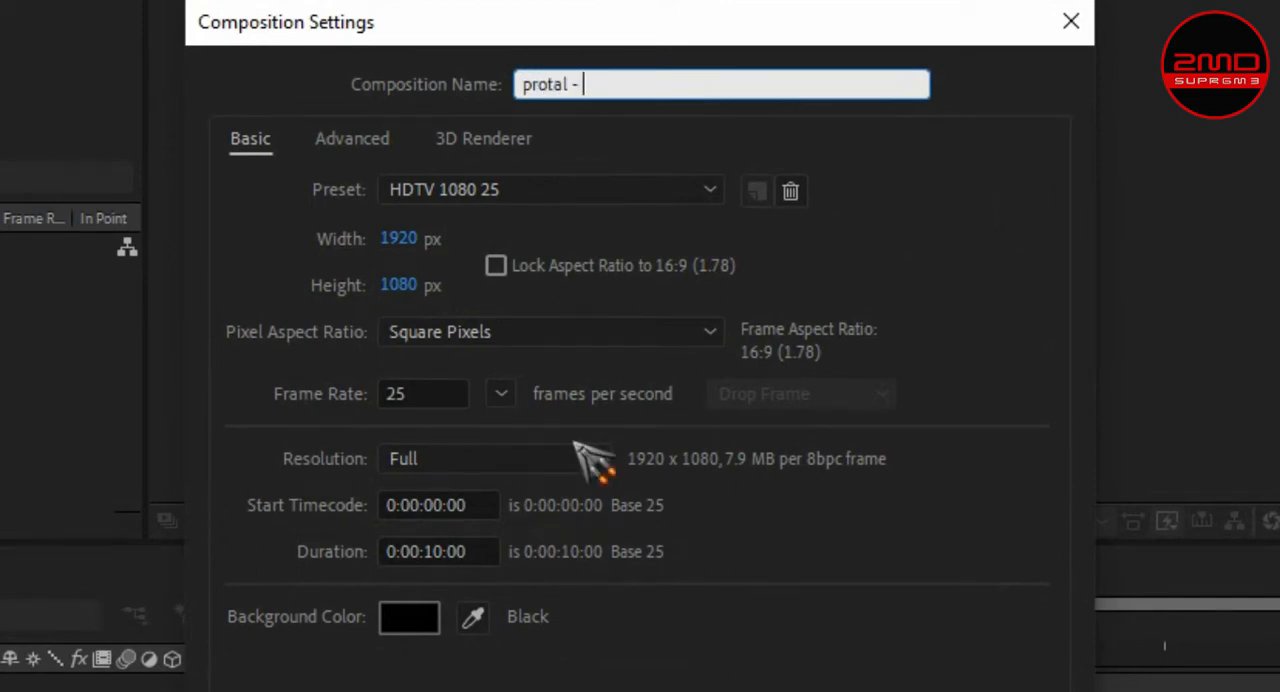
pyautogui.write('- Magic')
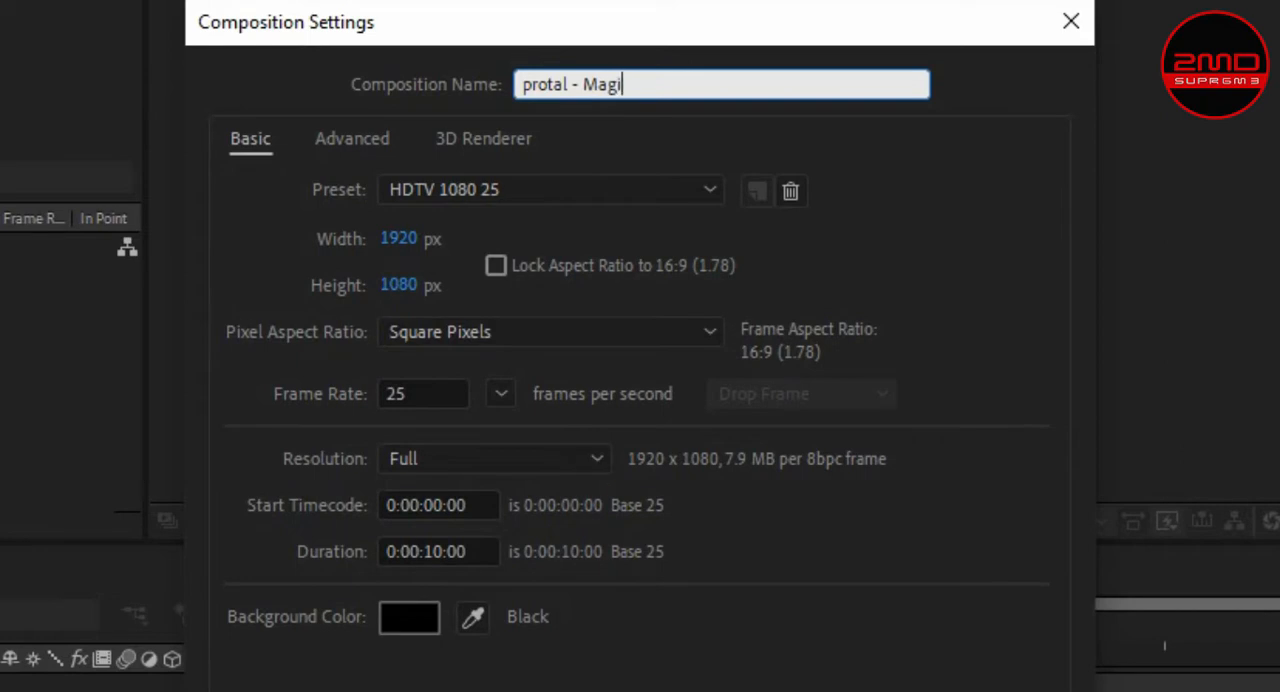
pyautogui.click(545, 192)
pyautogui.click(545, 638)
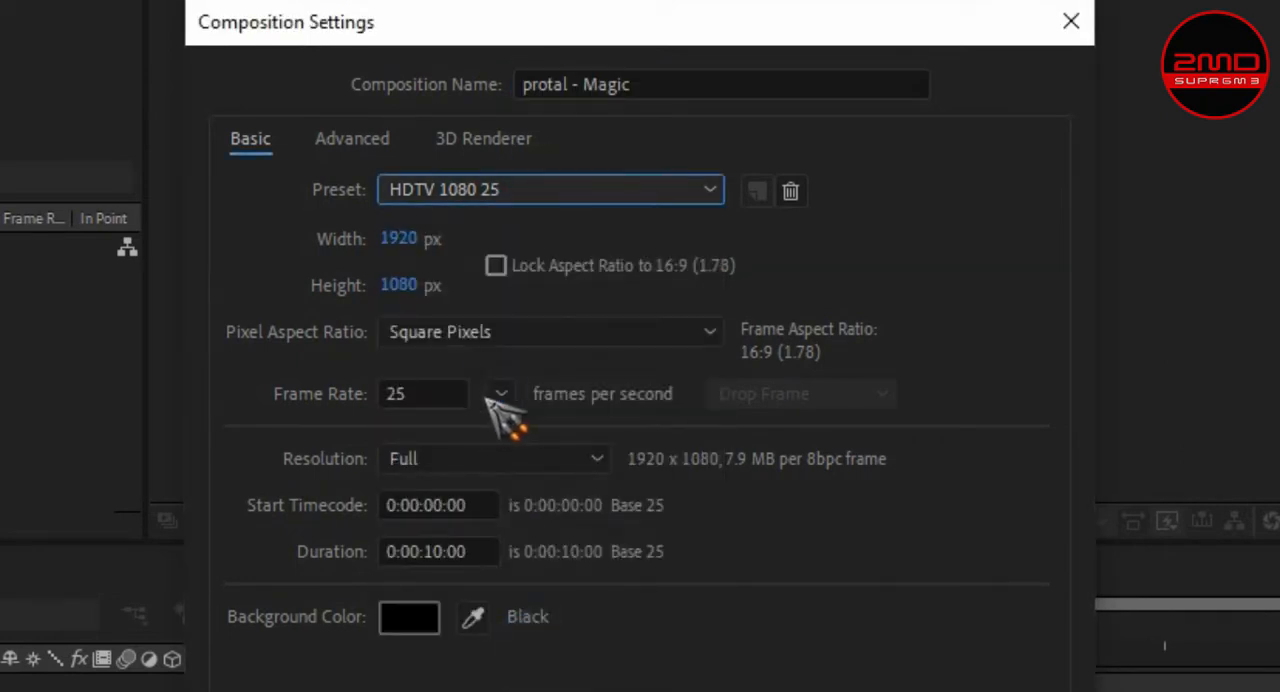
pyautogui.click(501, 398)
pyautogui.click(543, 594)
pyautogui.moveTo(430, 551); pyautogui.dragTo(448, 551)
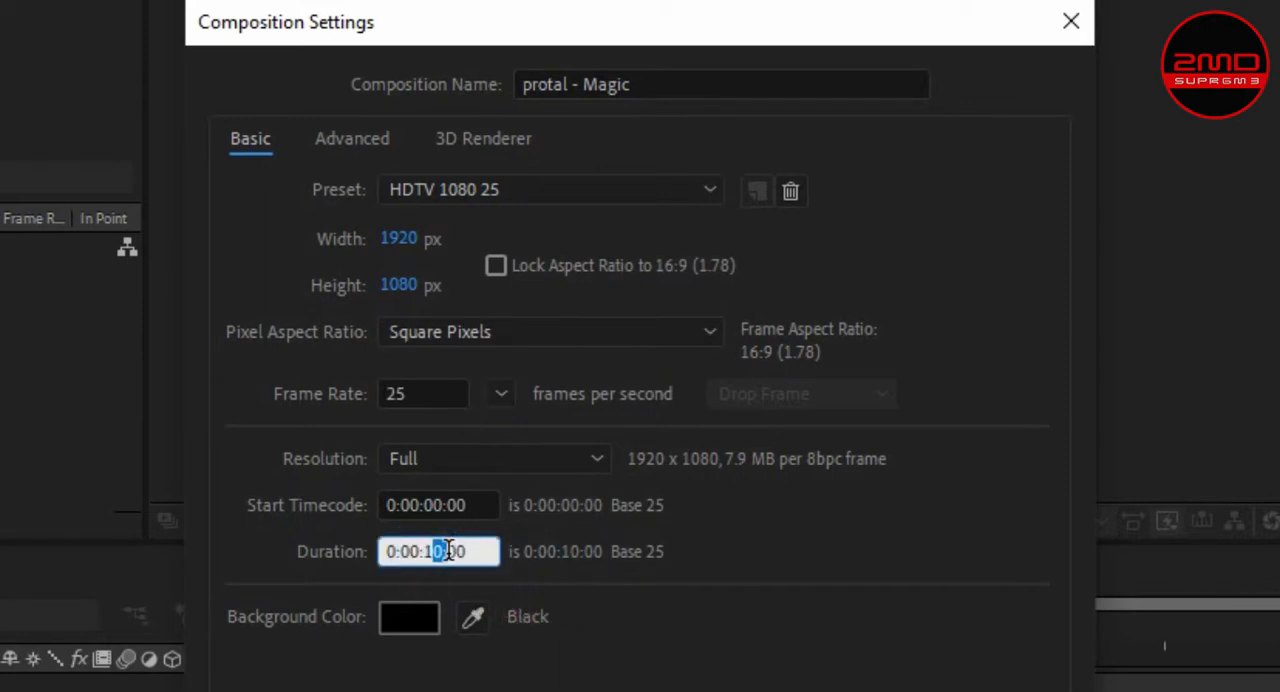
pyautogui.click(410, 614)
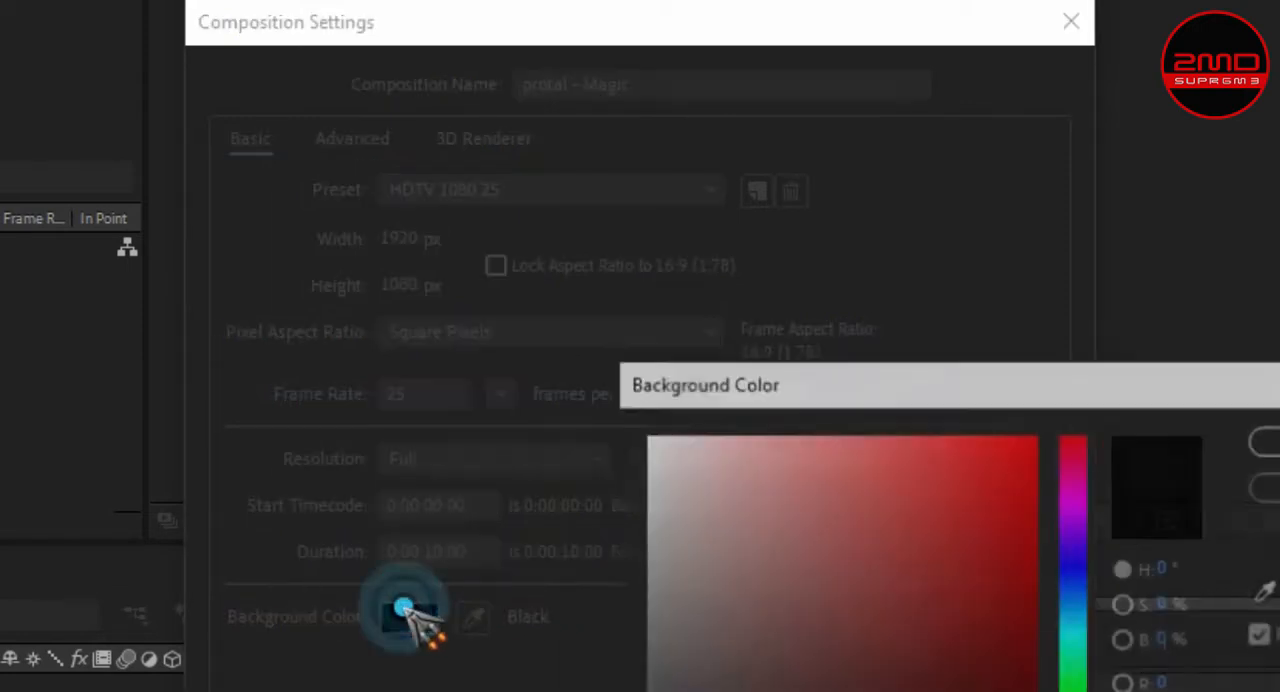
pyautogui.click(1272, 441)
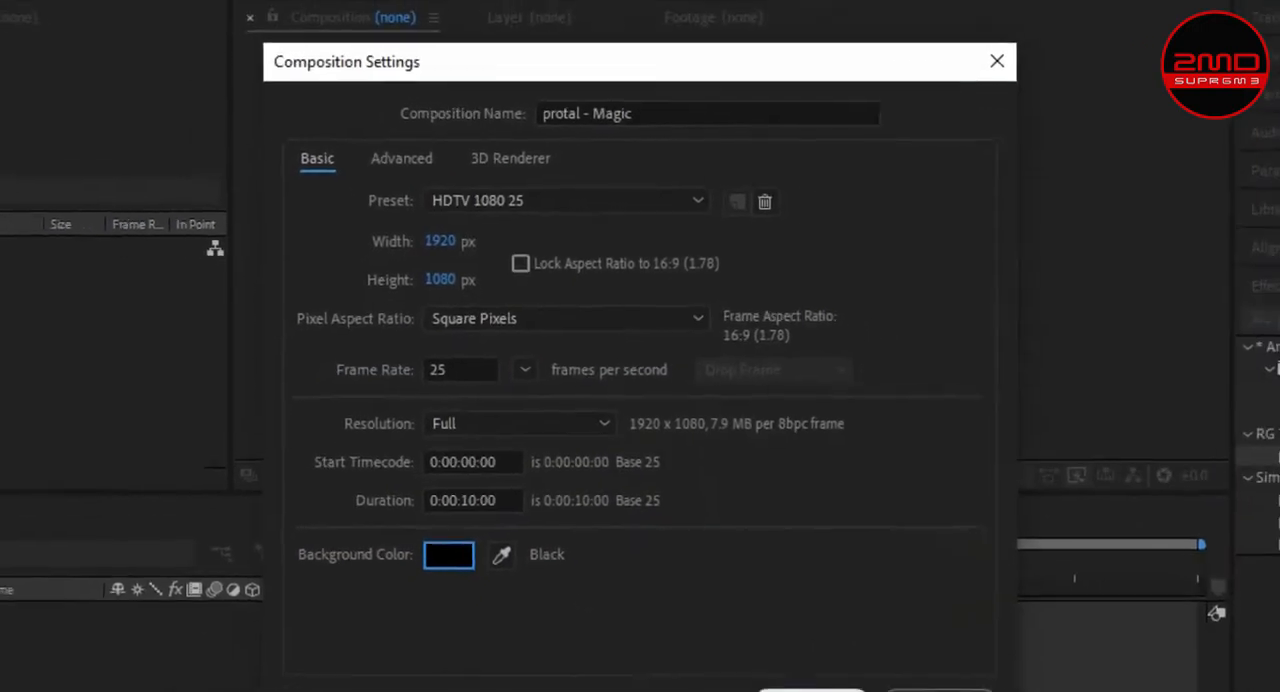
pyautogui.click(808, 684)
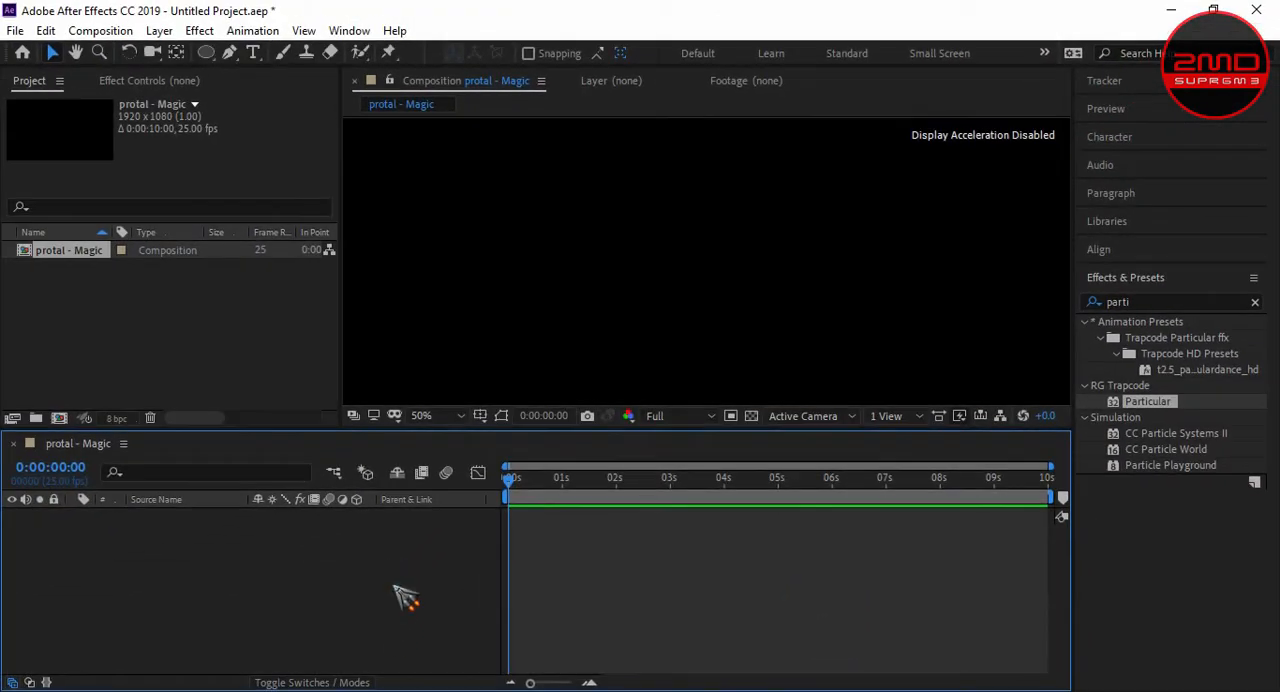
# - Add a black 1920 x 1080 px solid layer named "Particular" to the composition
pyautogui.hotkey('ctrl', 'y')
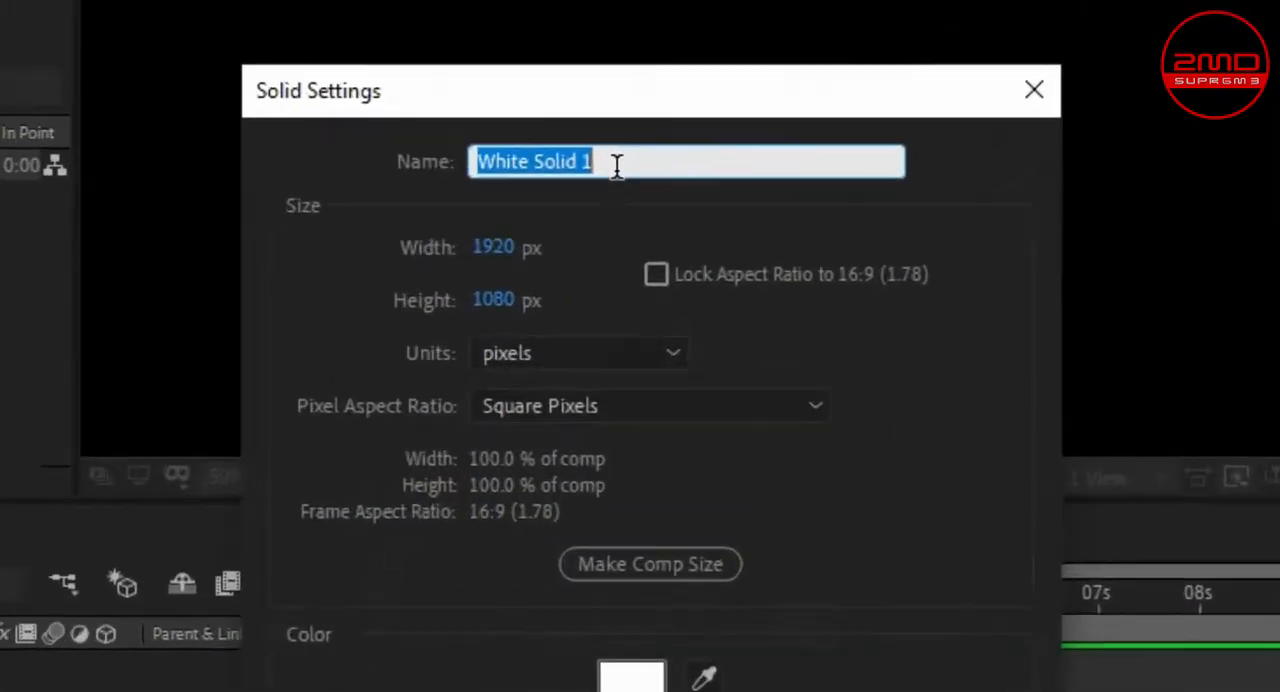
pyautogui.write('Particular')
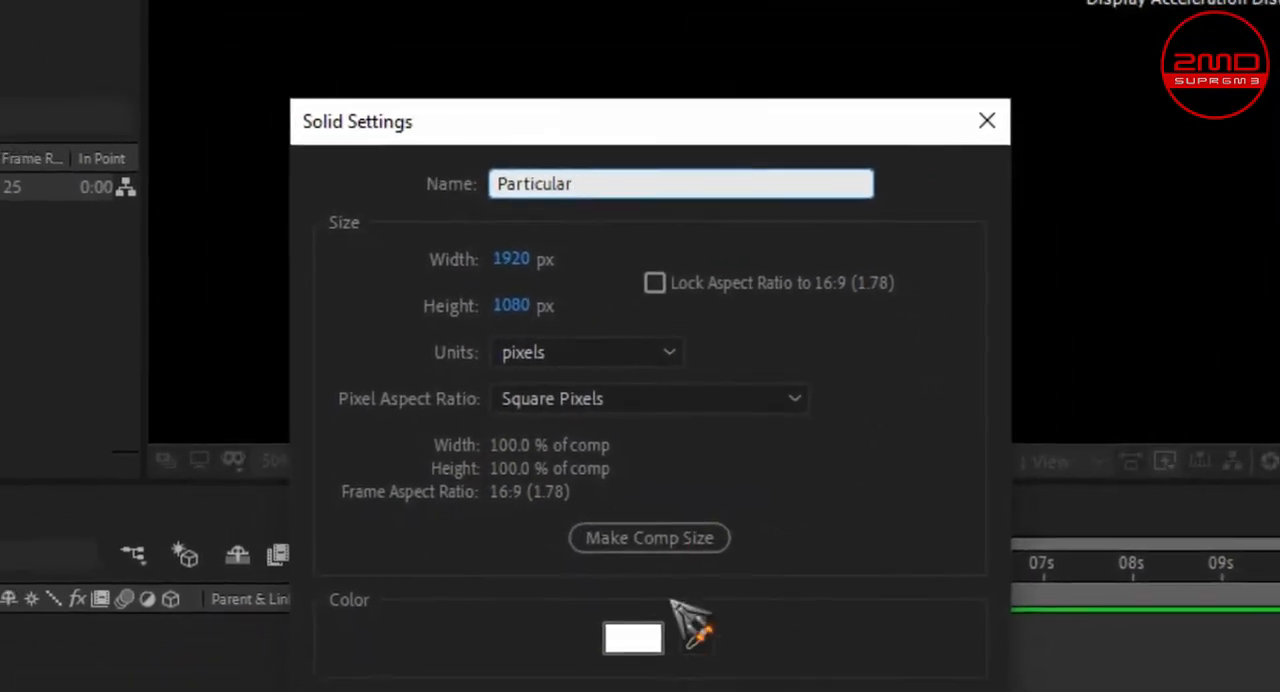
pyautogui.click(627, 632)
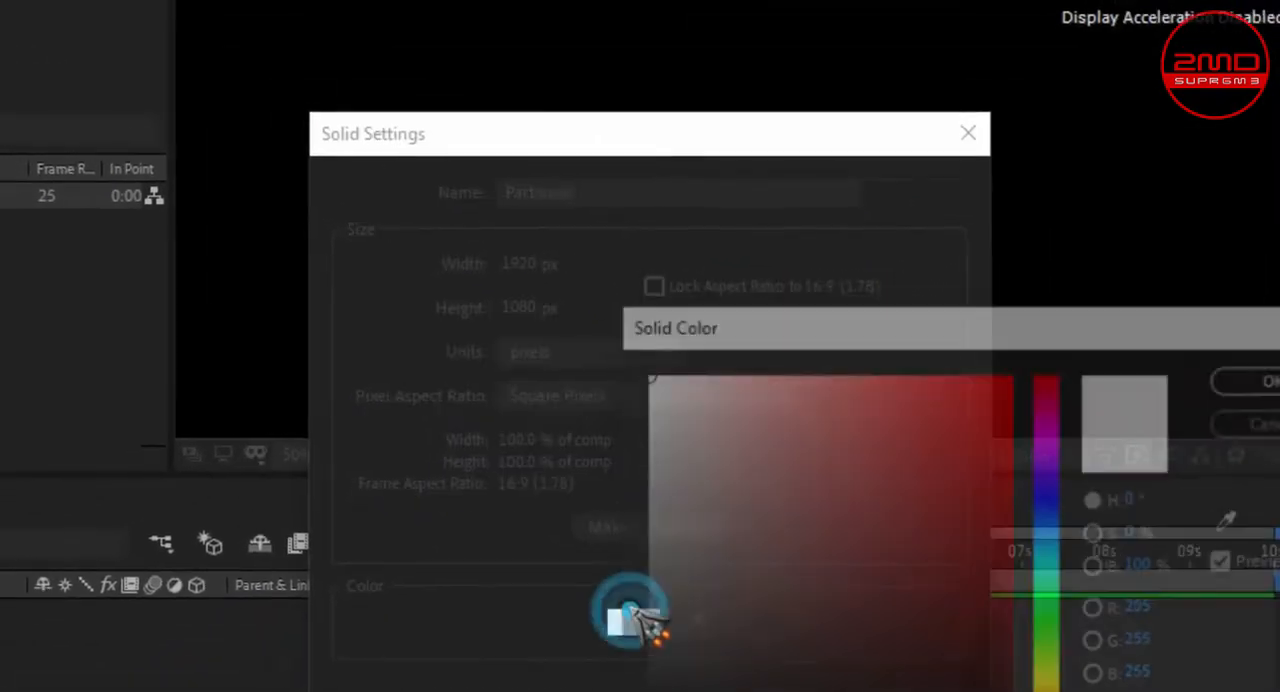
pyautogui.moveTo(717, 437); pyautogui.dragTo(794, 686)
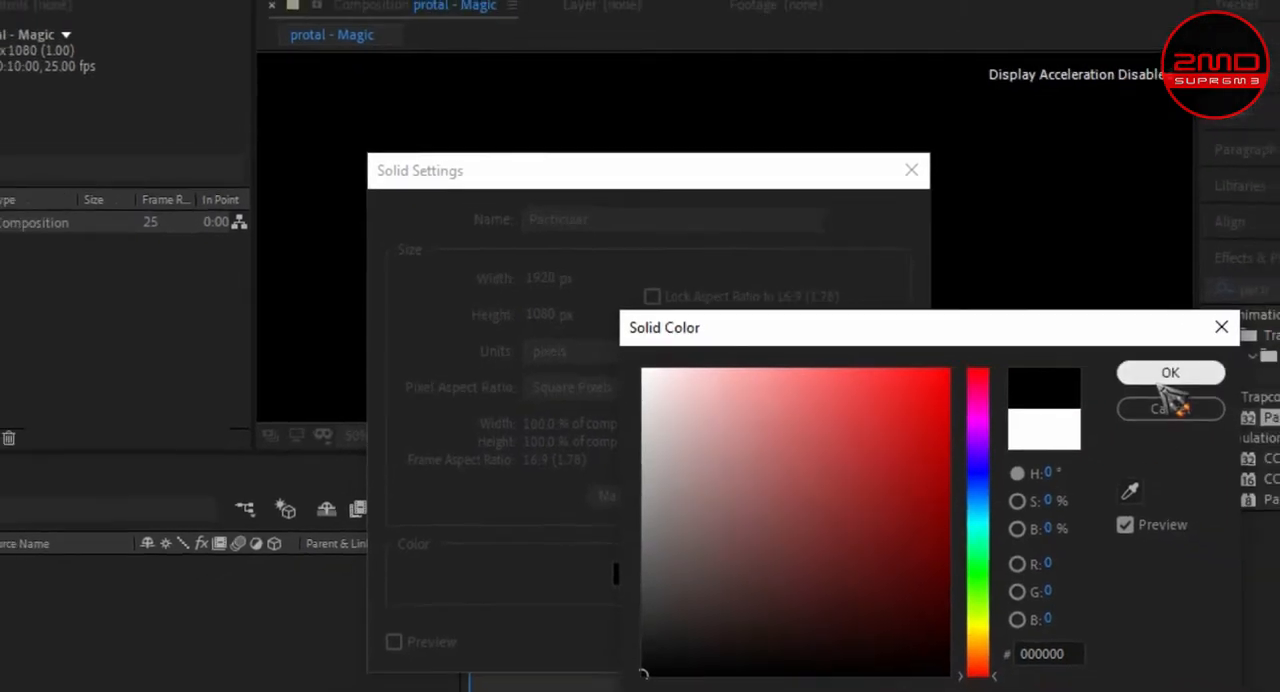
pyautogui.moveTo(688, 547); pyautogui.dragTo(636, 682)
pyautogui.click(1138, 375)
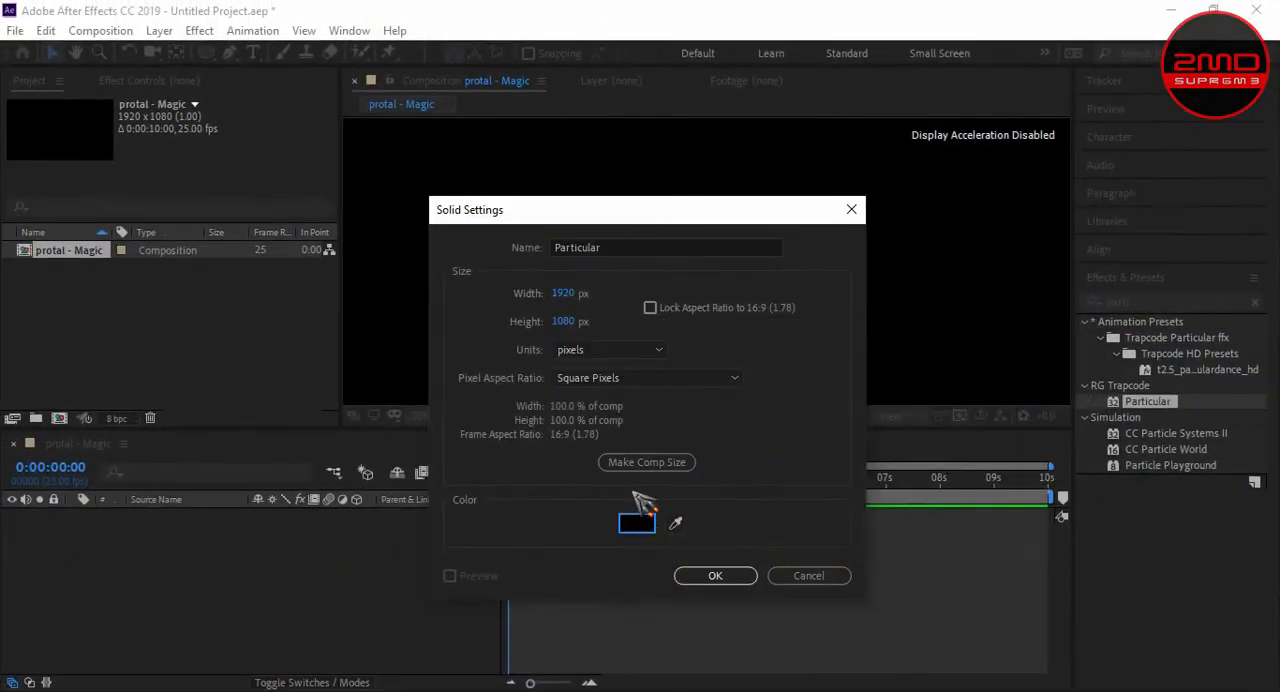
pyautogui.click(744, 578)
# - Draw a circular ellipse mask on the Particular solid, centred in the frame
pyautogui.scroll(-2, 595, 325)
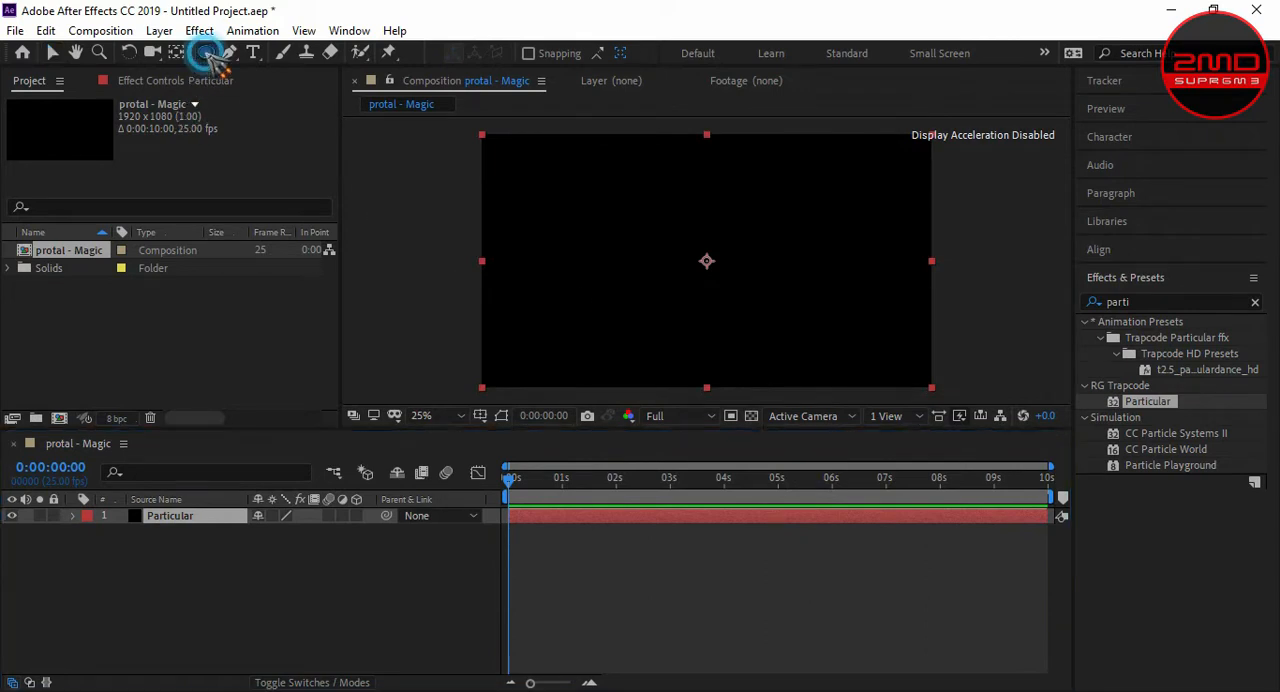
pyautogui.moveTo(208, 52); pyautogui.dragTo(262, 93)
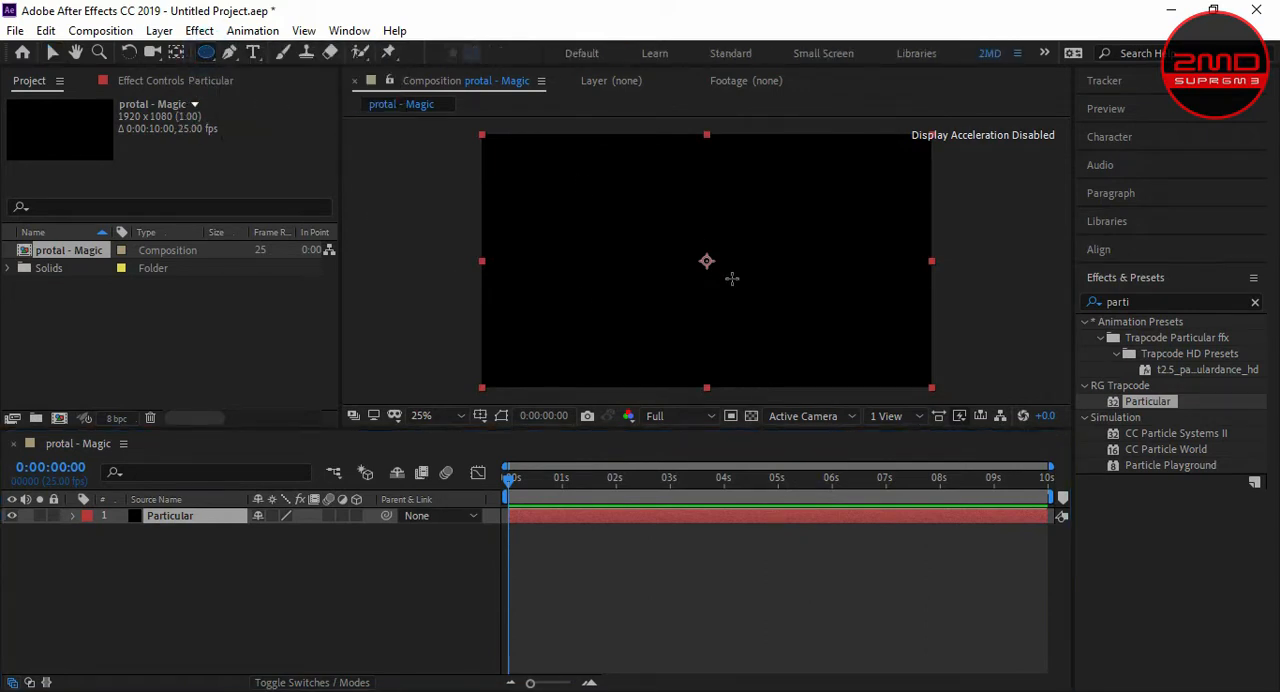
pyautogui.moveTo(707, 261); pyautogui.dragTo(758, 298)
pyautogui.press('ctrl')
pyautogui.hotkey('ctrl', 'z')
pyautogui.press('shift')
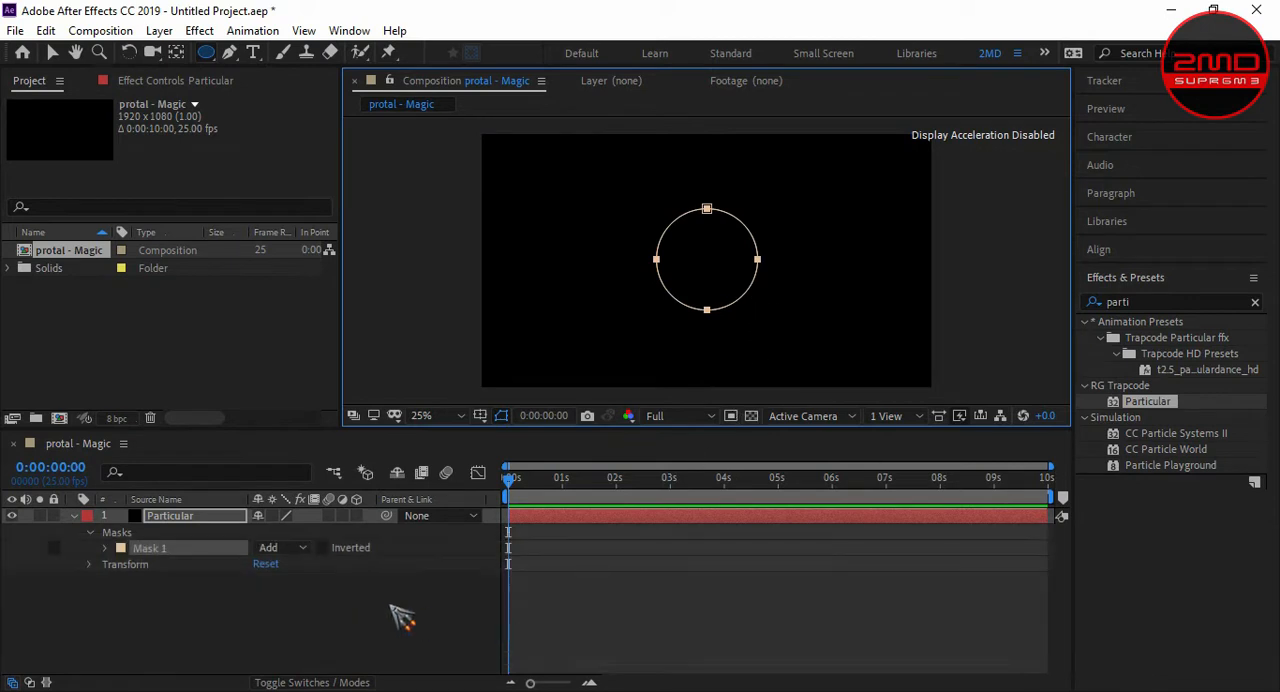
pyautogui.click(398, 615)
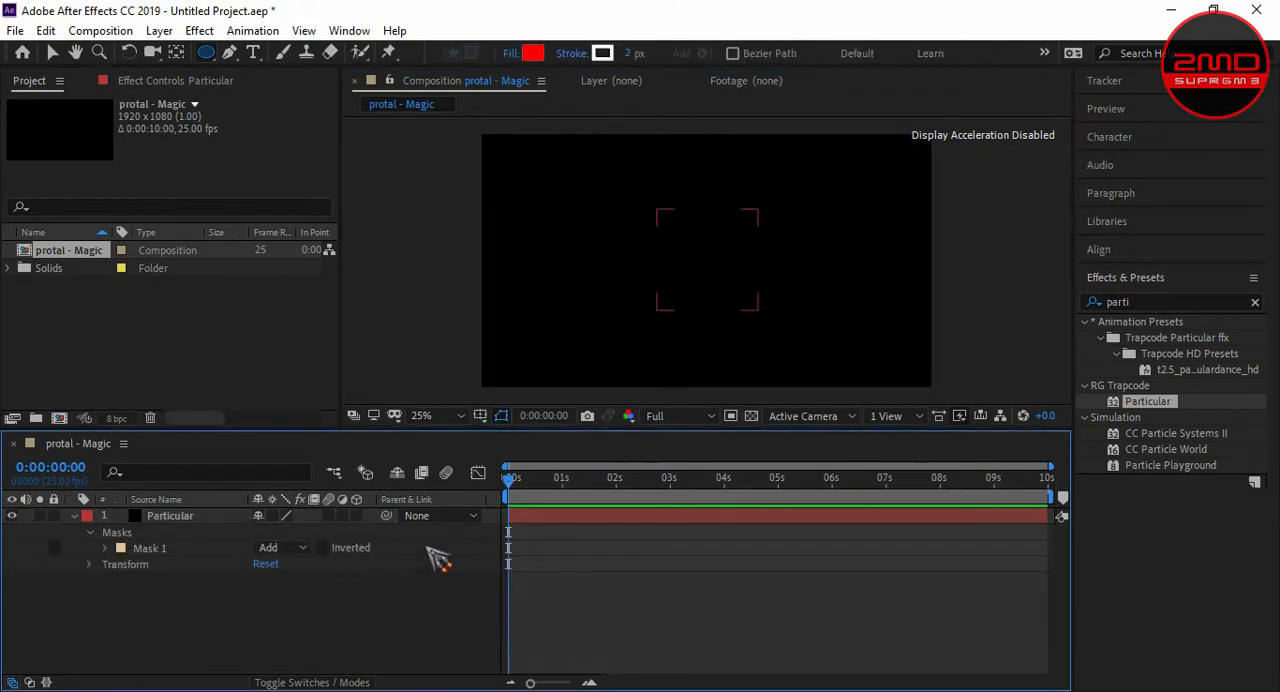
# - Find the Trapcode Particular effect and apply it to the Particular layer
pyautogui.click(202, 515)
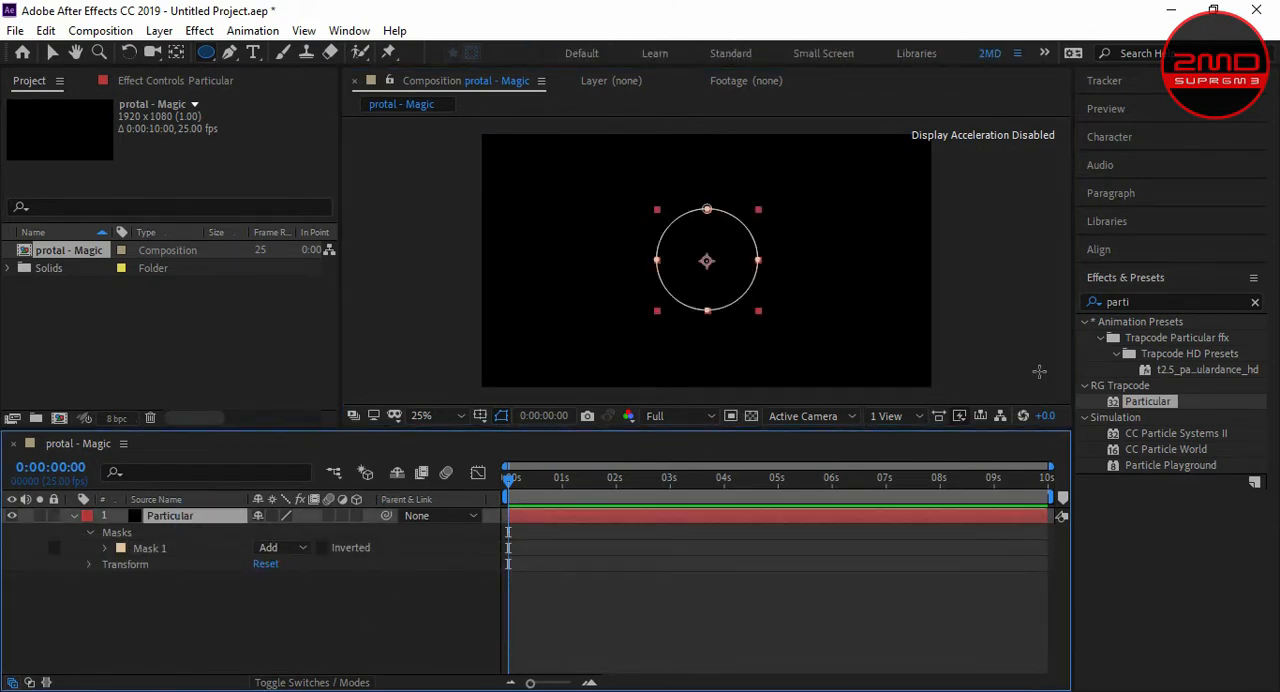
pyautogui.click(1145, 301)
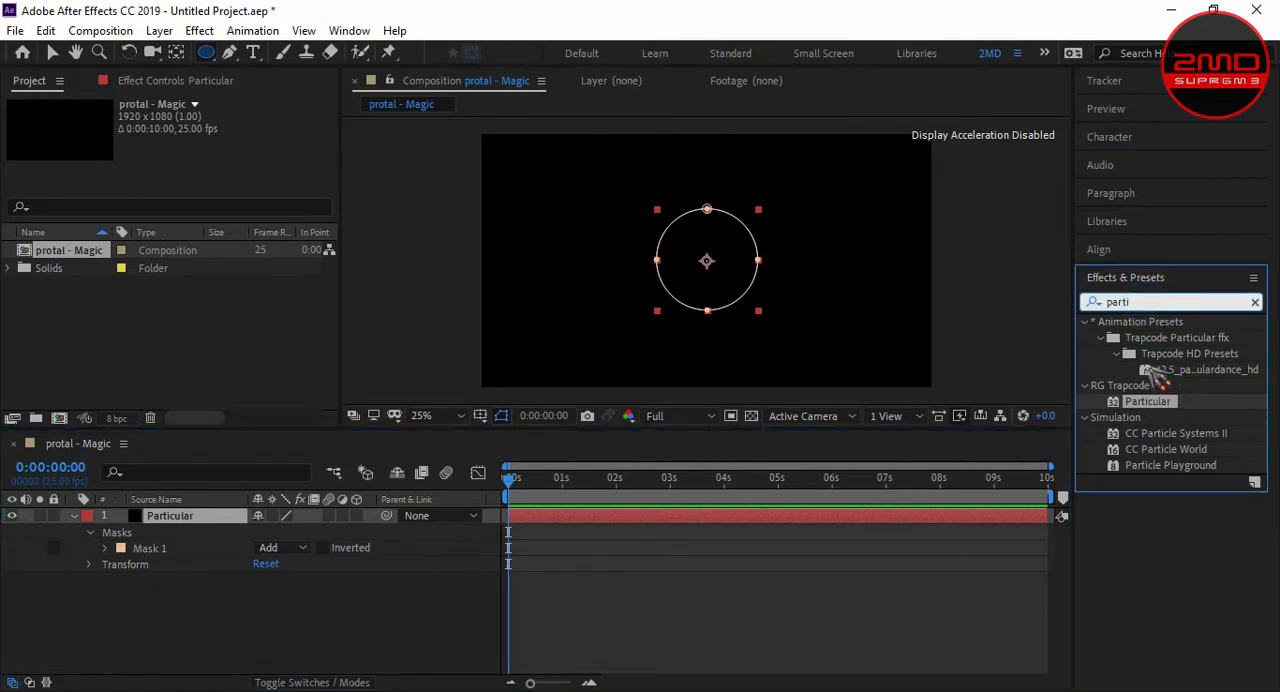
pyautogui.moveTo(1143, 301); pyautogui.dragTo(1076, 301)
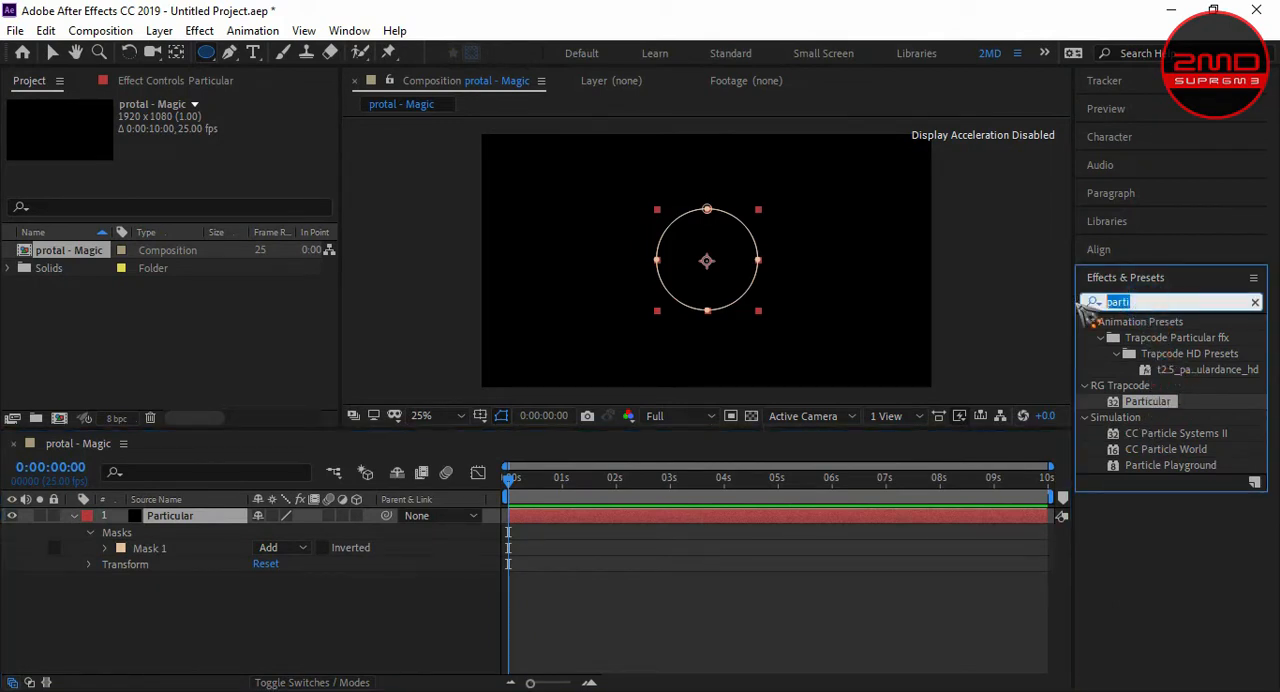
pyautogui.write('par')
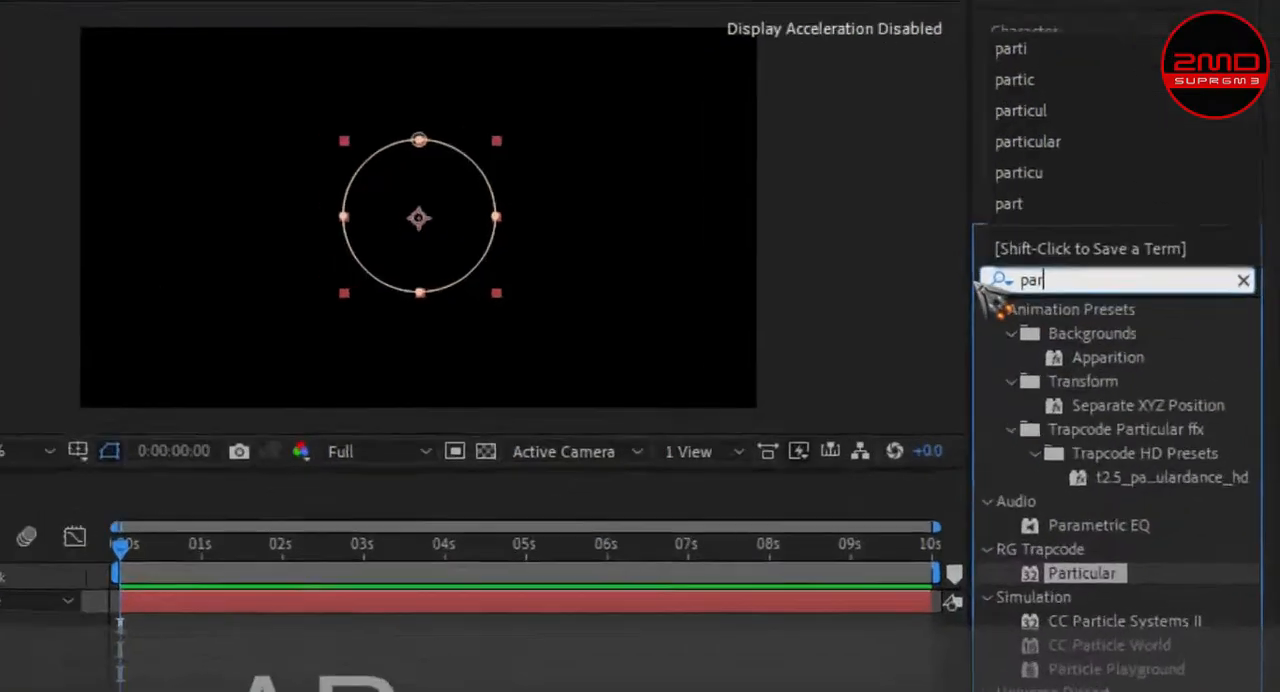
pyautogui.write('ticulare')
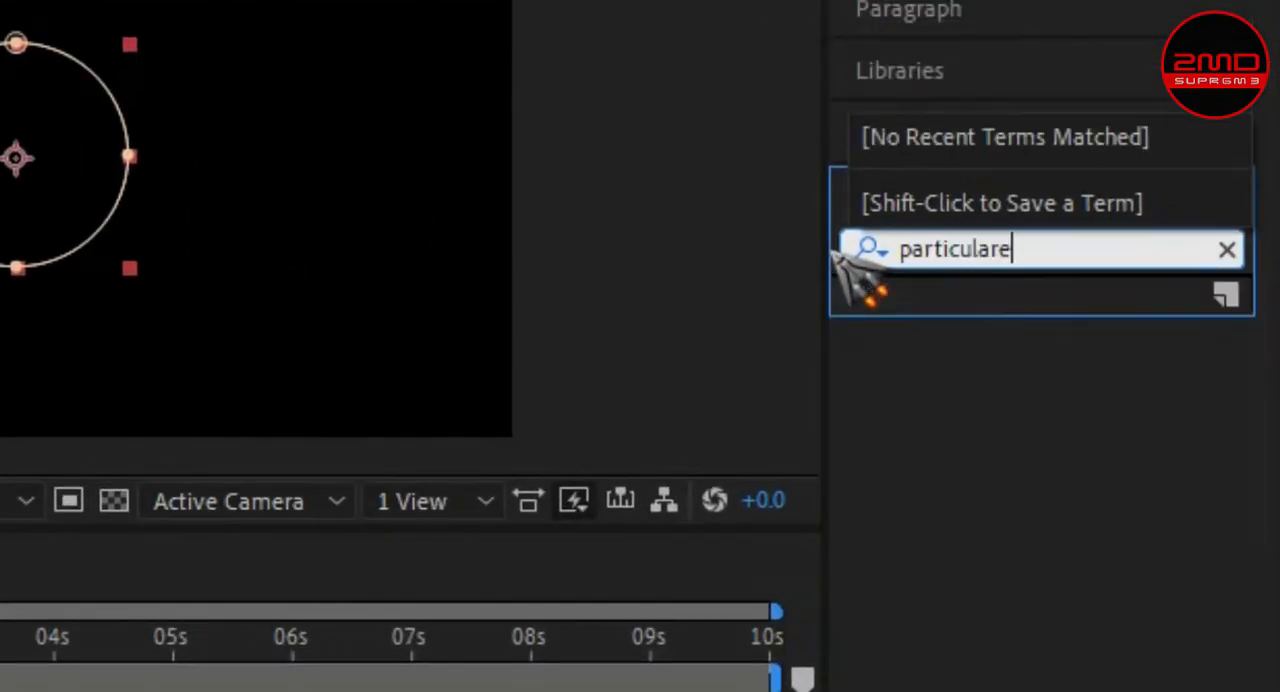
pyautogui.press('BackSpace')
pyautogui.press('BackSpace')
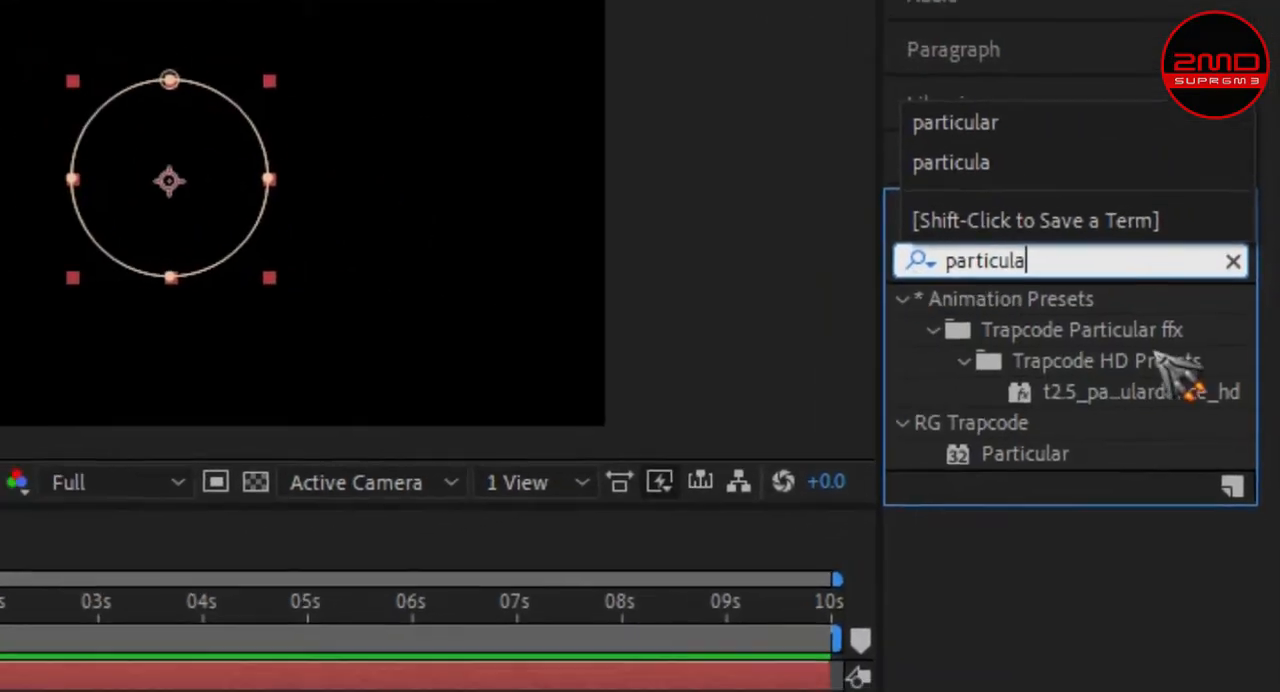
pyautogui.moveTo(948, 469); pyautogui.dragTo(481, 451)
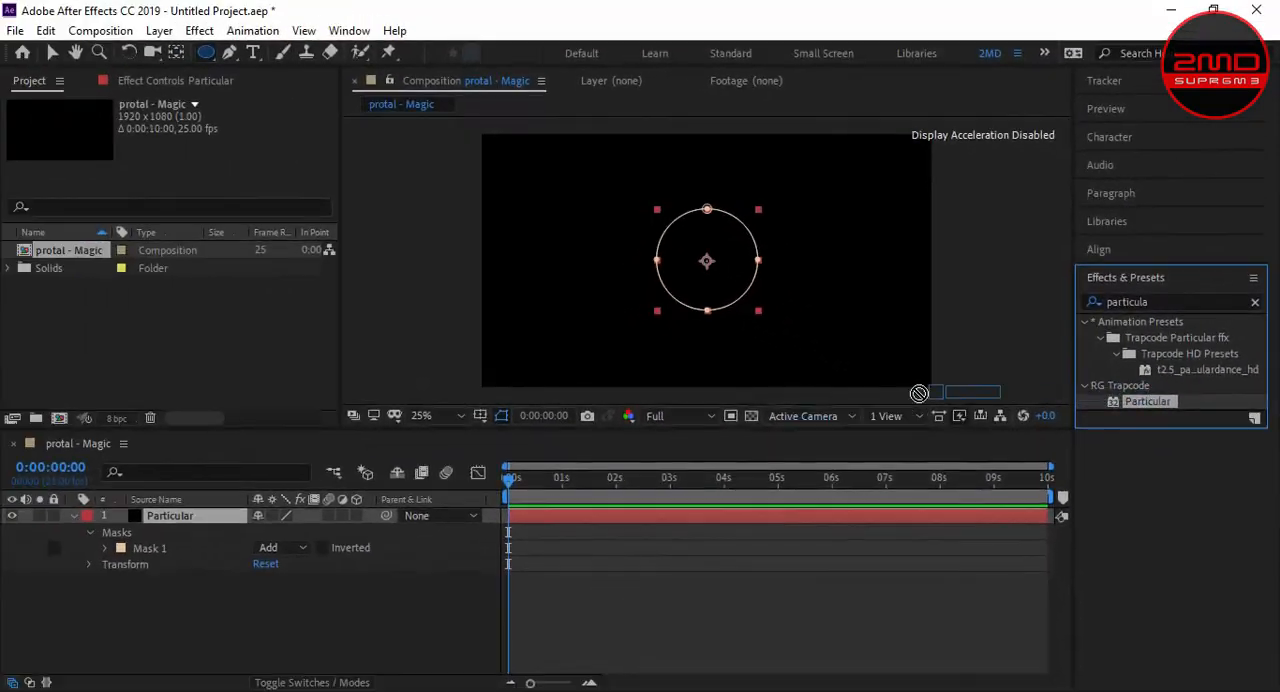
pyautogui.moveTo(918, 393)
pyautogui.mouseDown()
pyautogui.moveTo(385, 467)
pyautogui.moveTo(195, 514)
pyautogui.mouseUp()
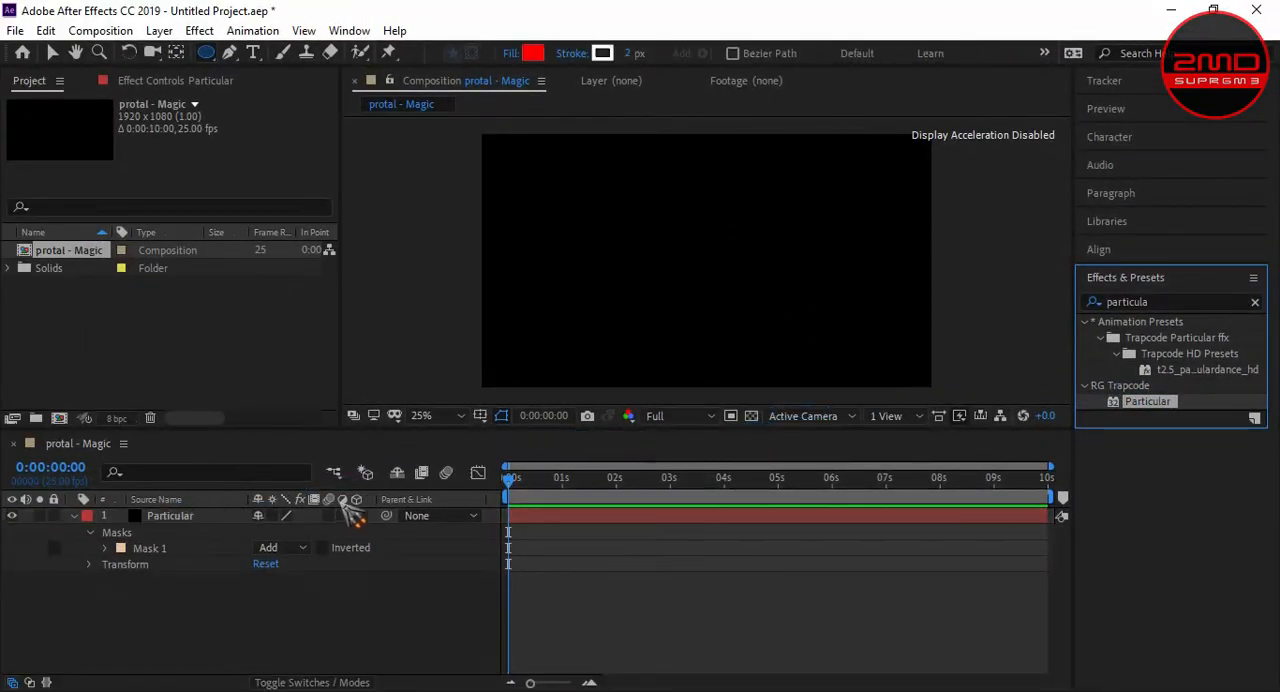
# - Set the preview resolution to Quarter and play the particle animation, stopping at about 3 seconds
pyautogui.click(672, 418)
pyautogui.click(650, 522)
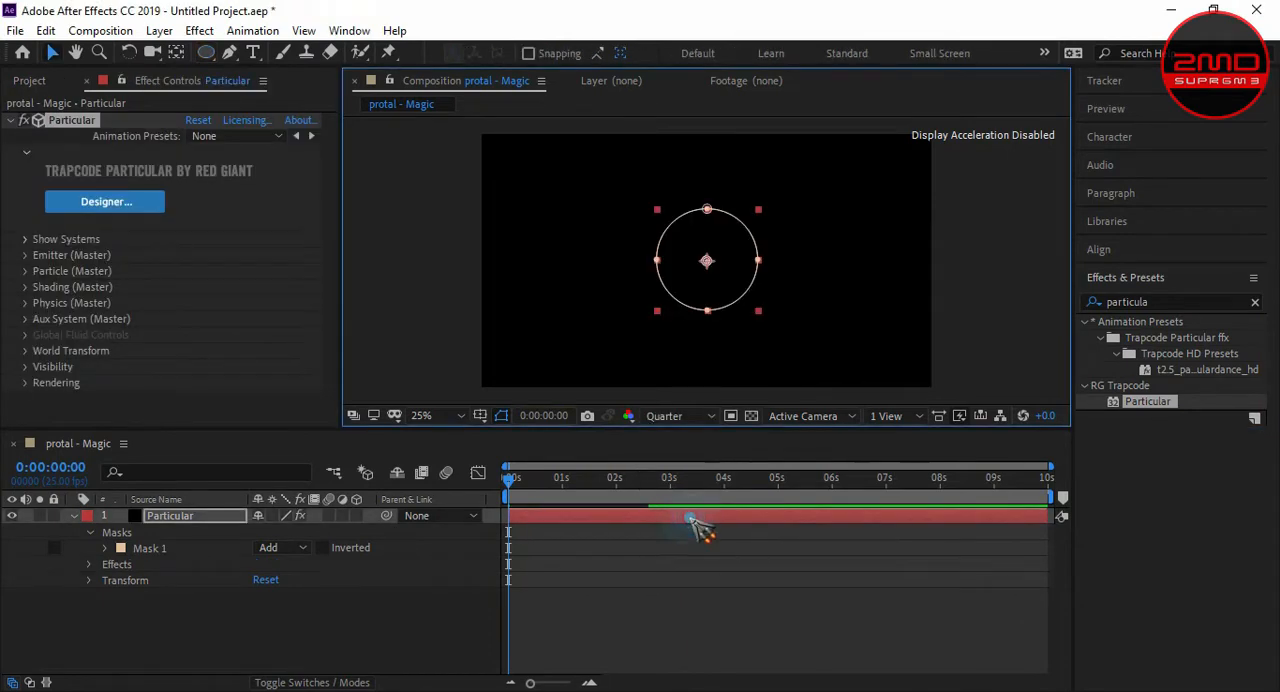
pyautogui.press('space')
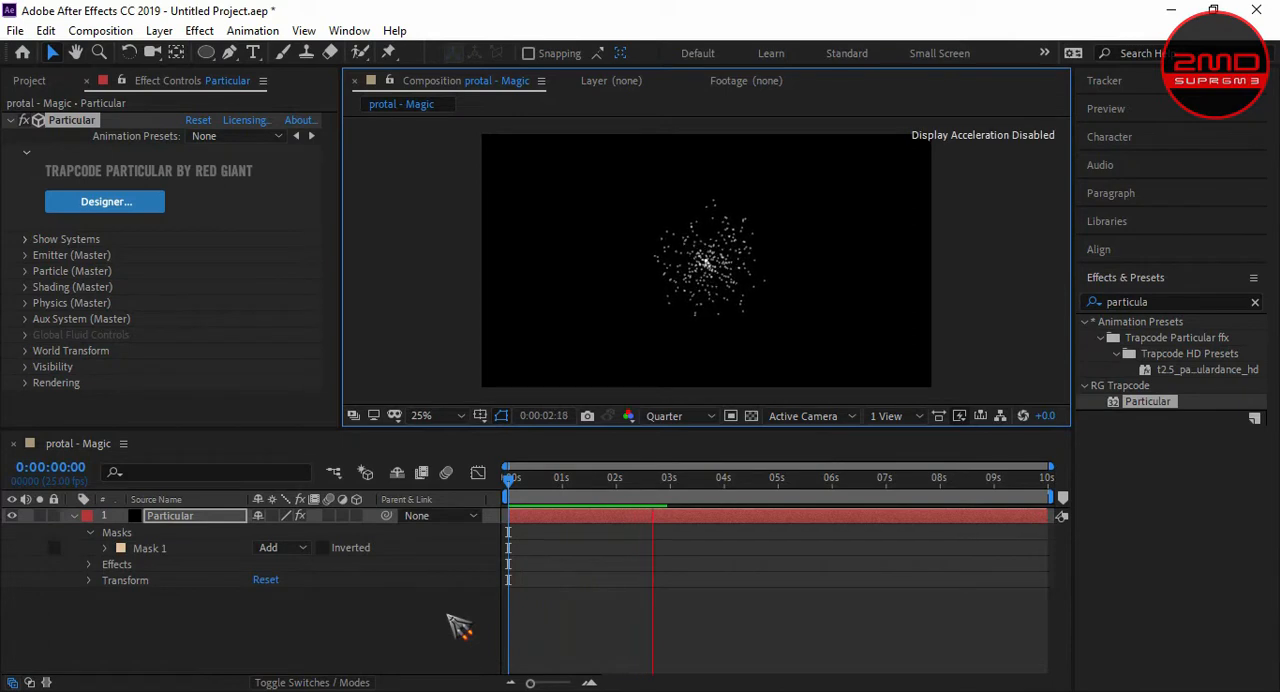
pyautogui.press('space')
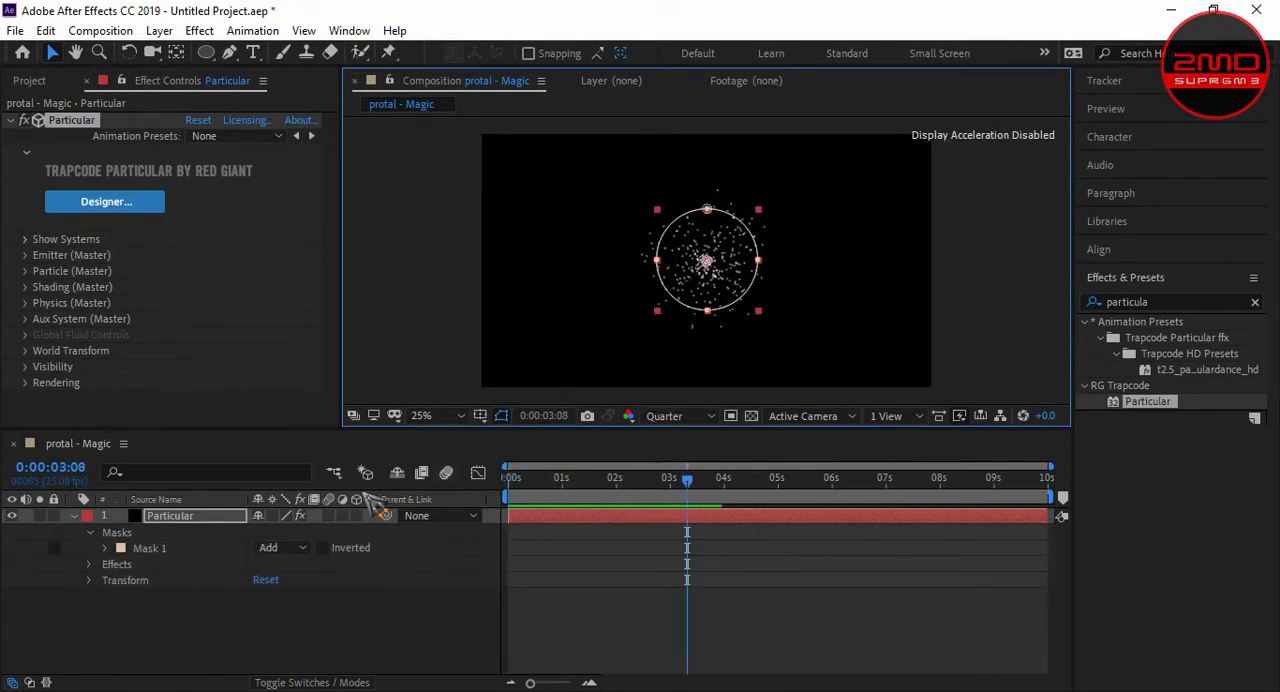
# - Enlarge the timeline area and copy the Mask Path of Mask 1 with property links
pyautogui.moveTo(201, 428); pyautogui.dragTo(237, 245)
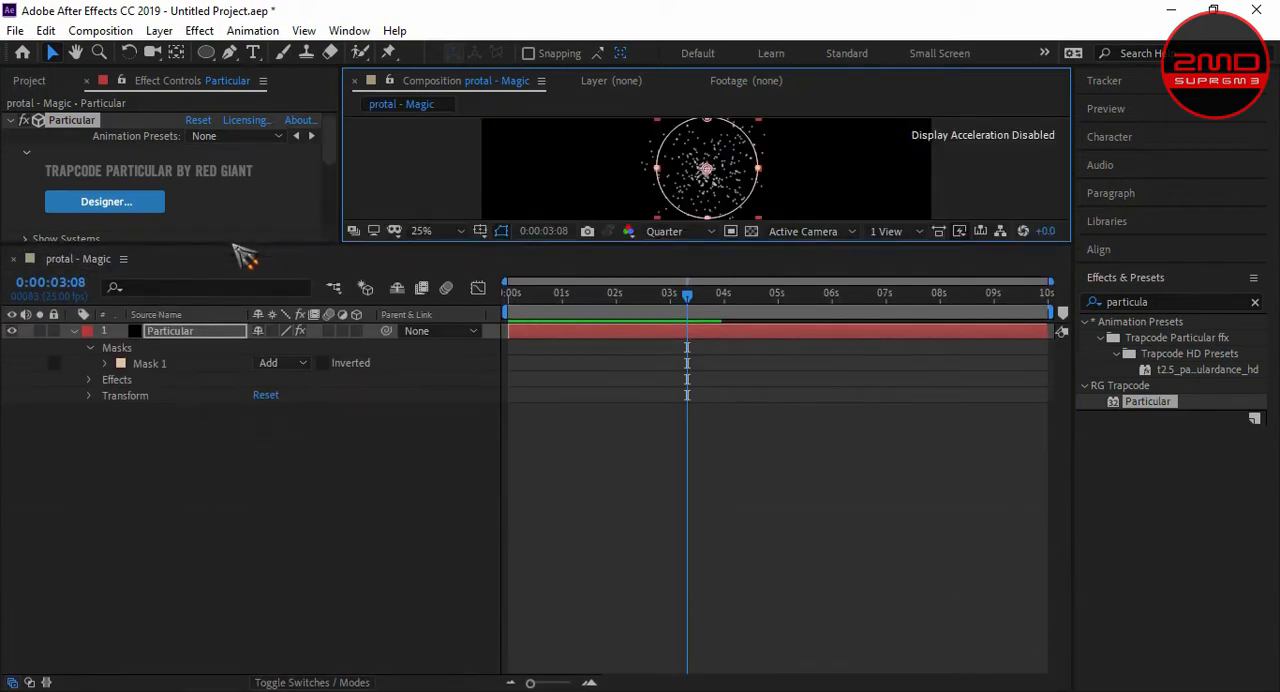
pyautogui.click(107, 364)
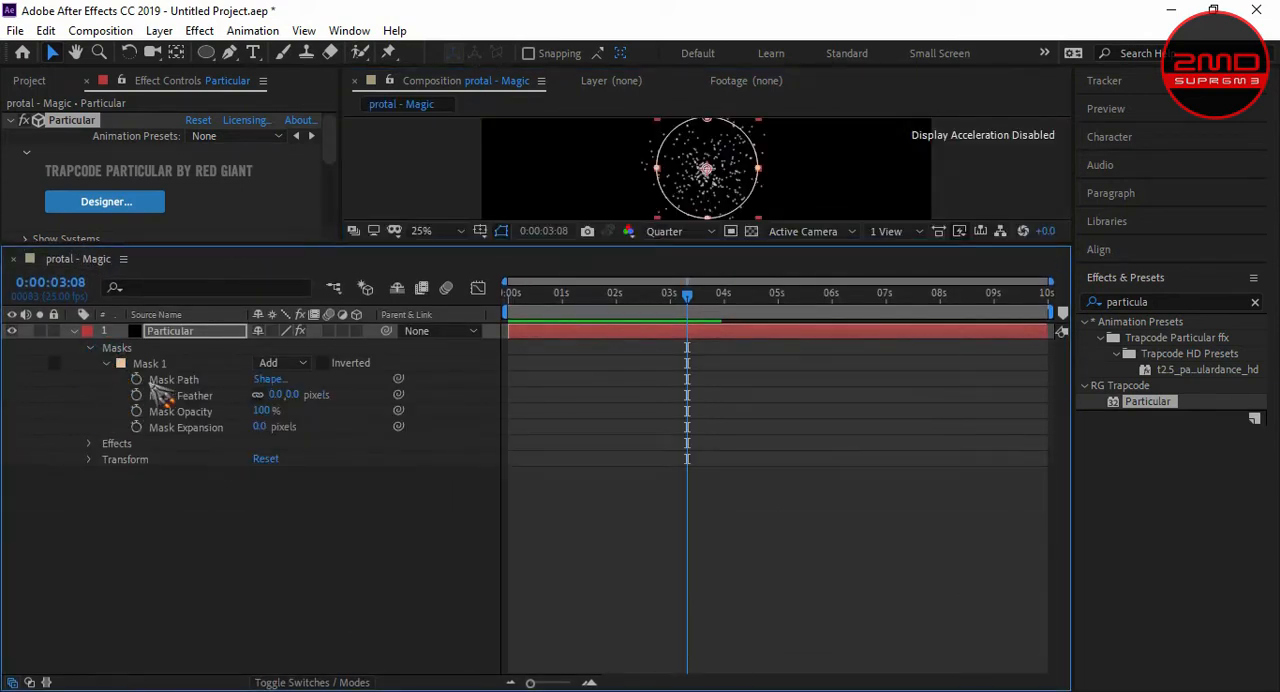
pyautogui.click(158, 381)
pyautogui.click(46, 30)
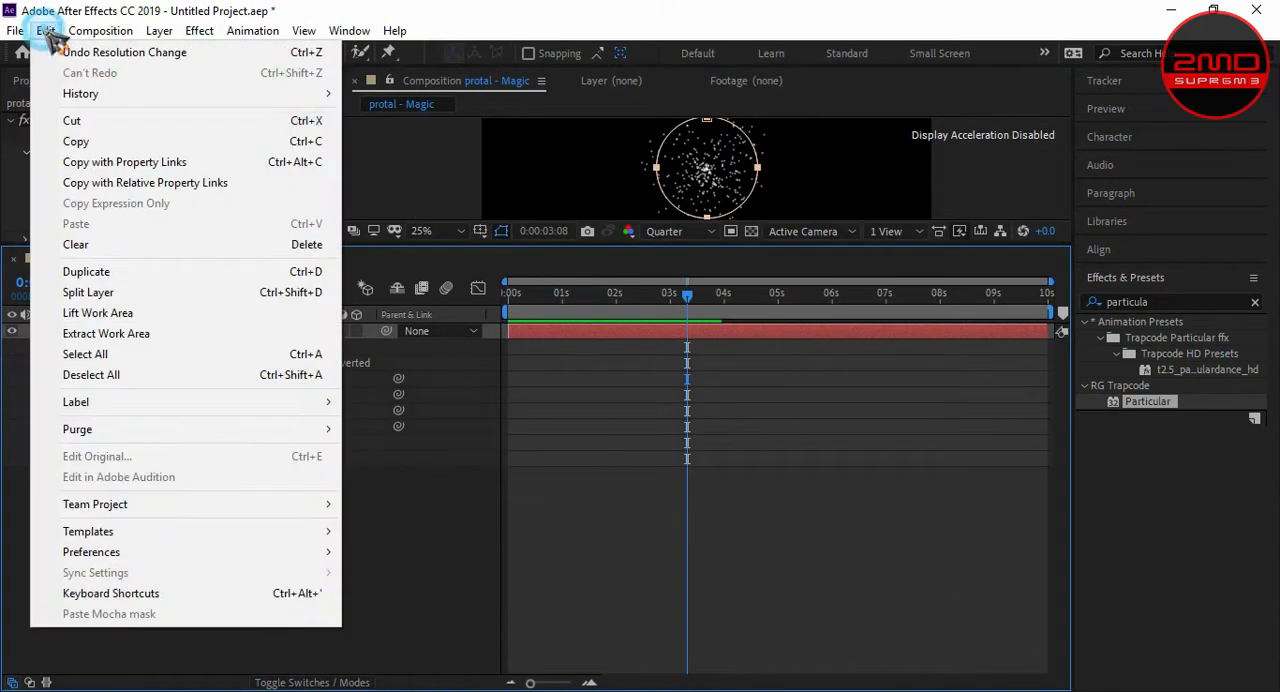
pyautogui.click(106, 163)
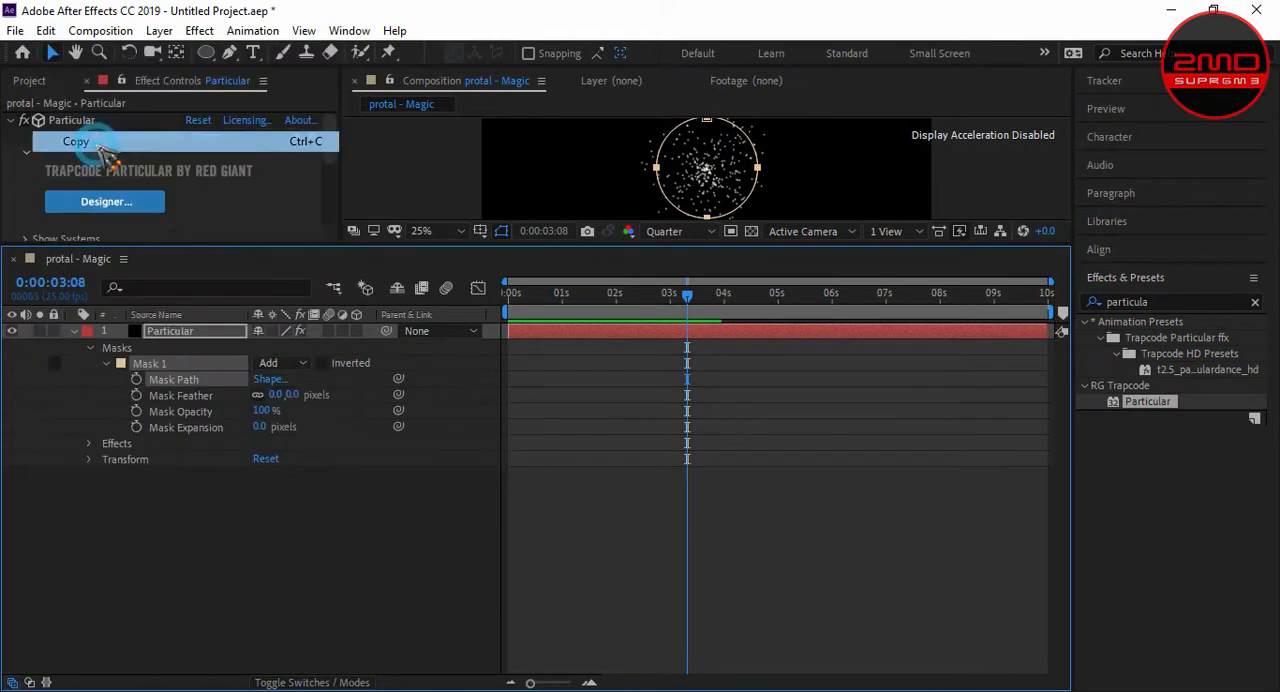
# - Paste the copied mask path onto the Position property of Particular's Emitter (Master) at 0:00:00:00
pyautogui.click(91, 444)
pyautogui.click(105, 460)
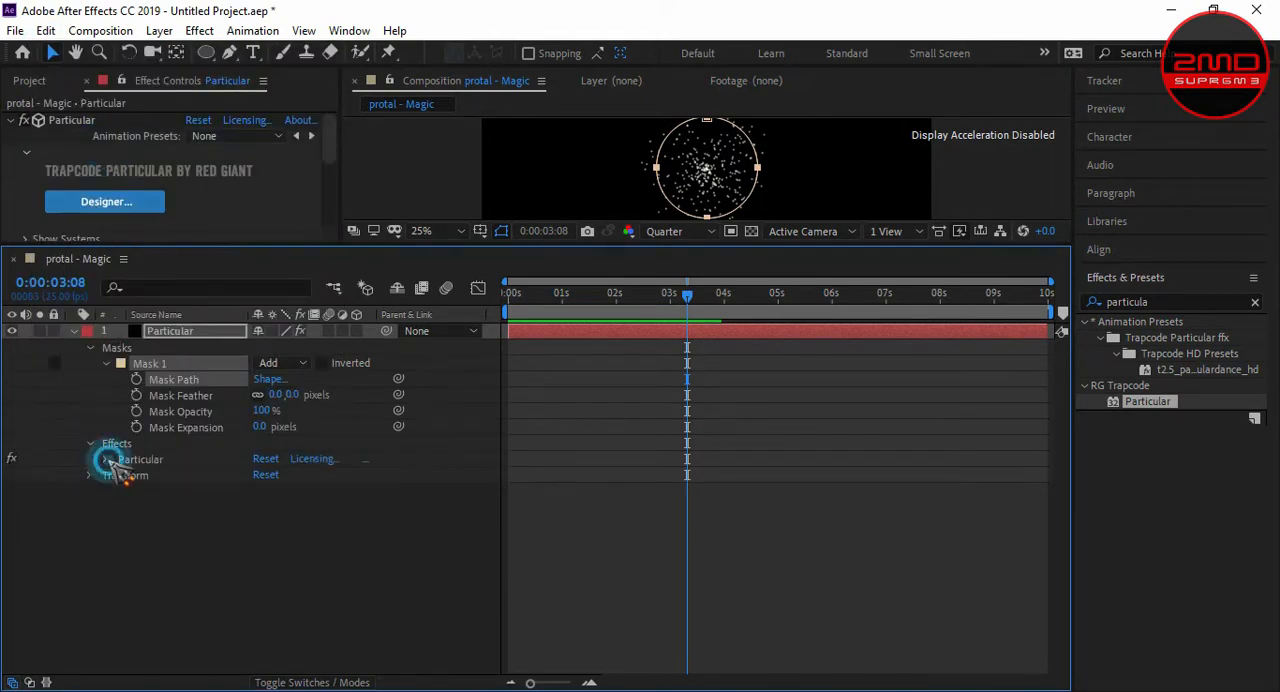
pyautogui.click(121, 491)
pyautogui.scroll(-3, 118, 500)
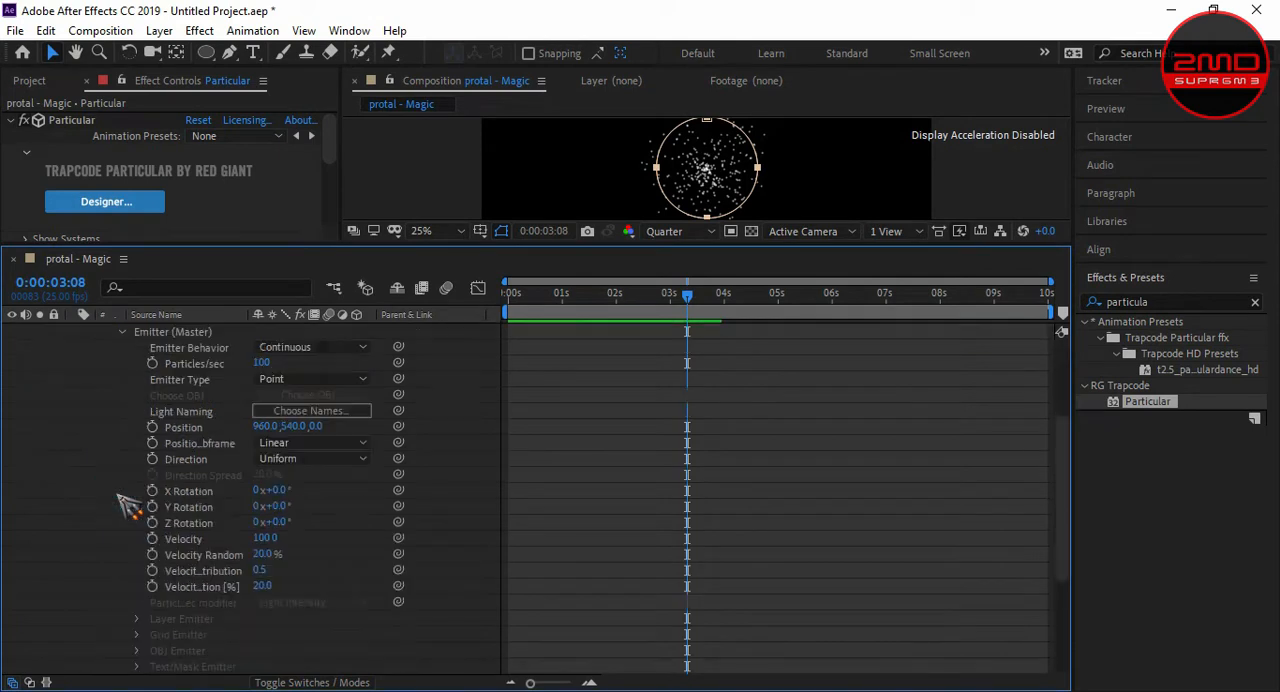
pyautogui.click(186, 459)
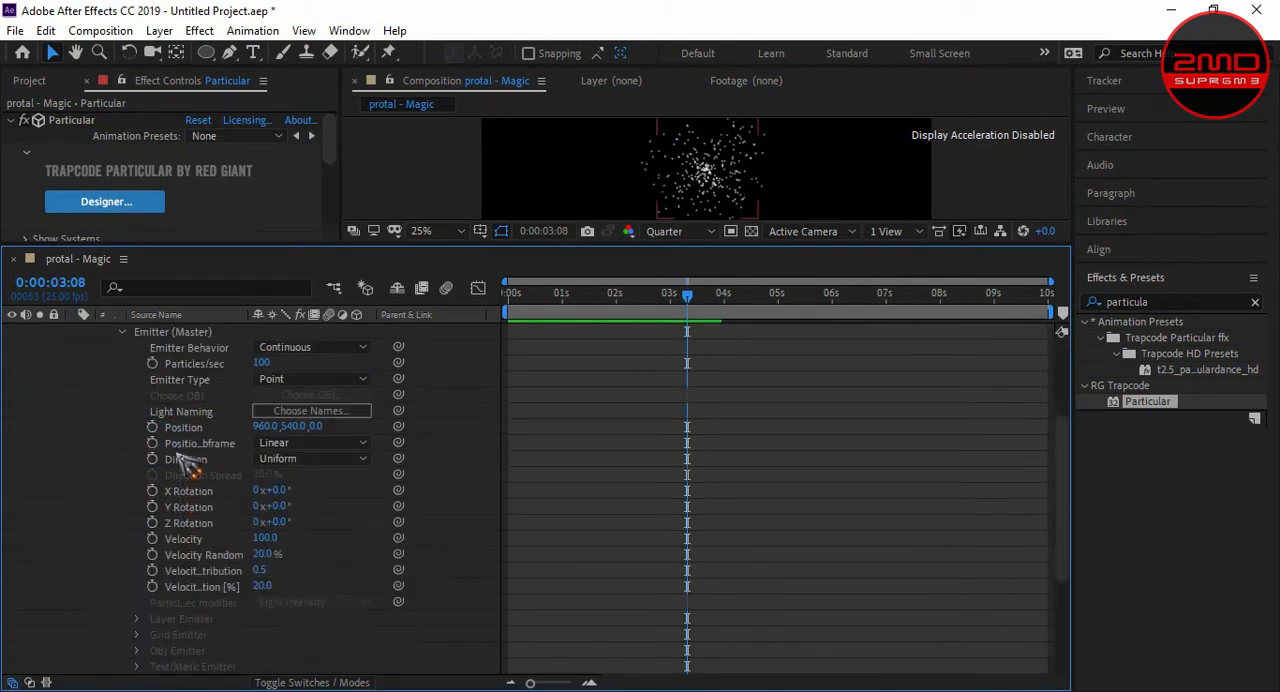
pyautogui.click(183, 427)
pyautogui.moveTo(687, 294); pyautogui.dragTo(560, 294)
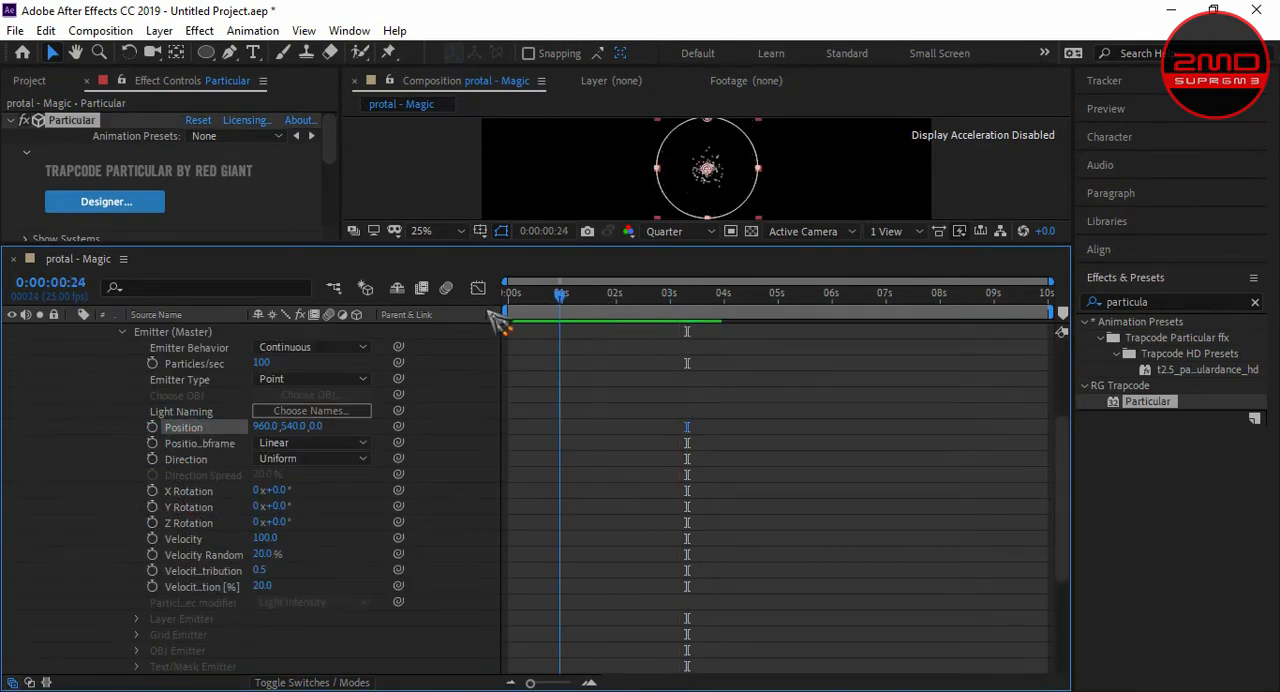
pyautogui.moveTo(498, 320); pyautogui.dragTo(480, 322)
pyautogui.click(198, 426)
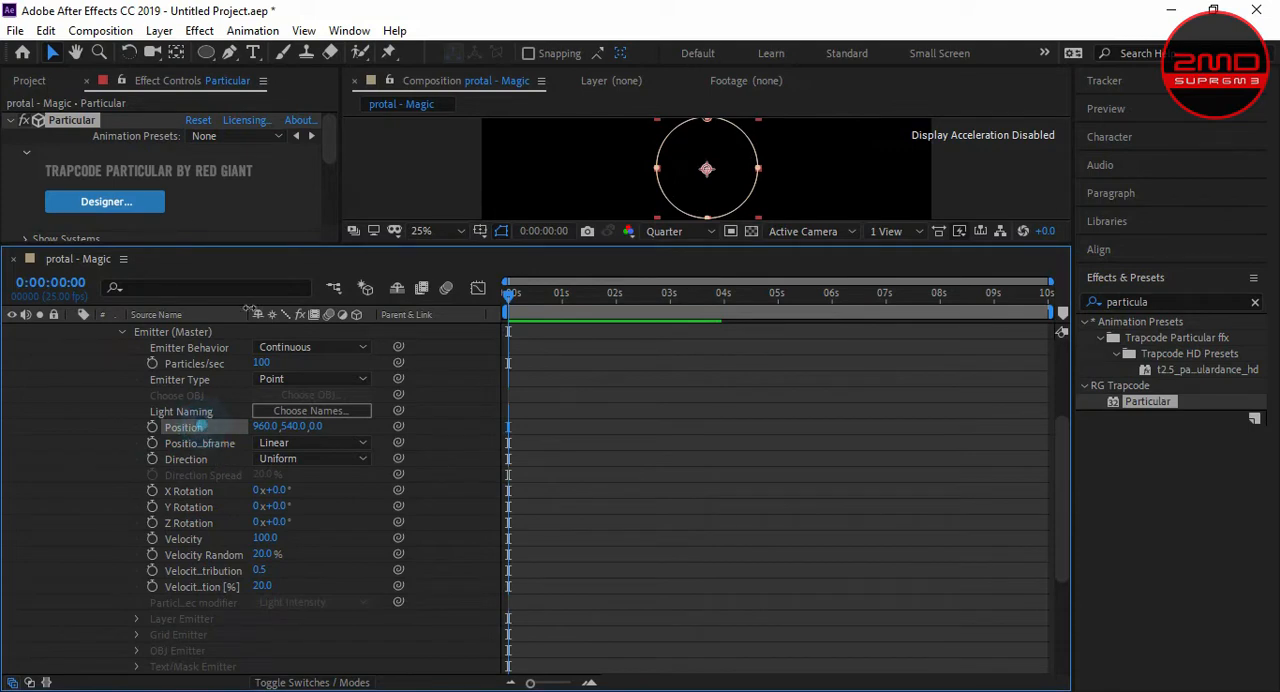
pyautogui.click(46, 30)
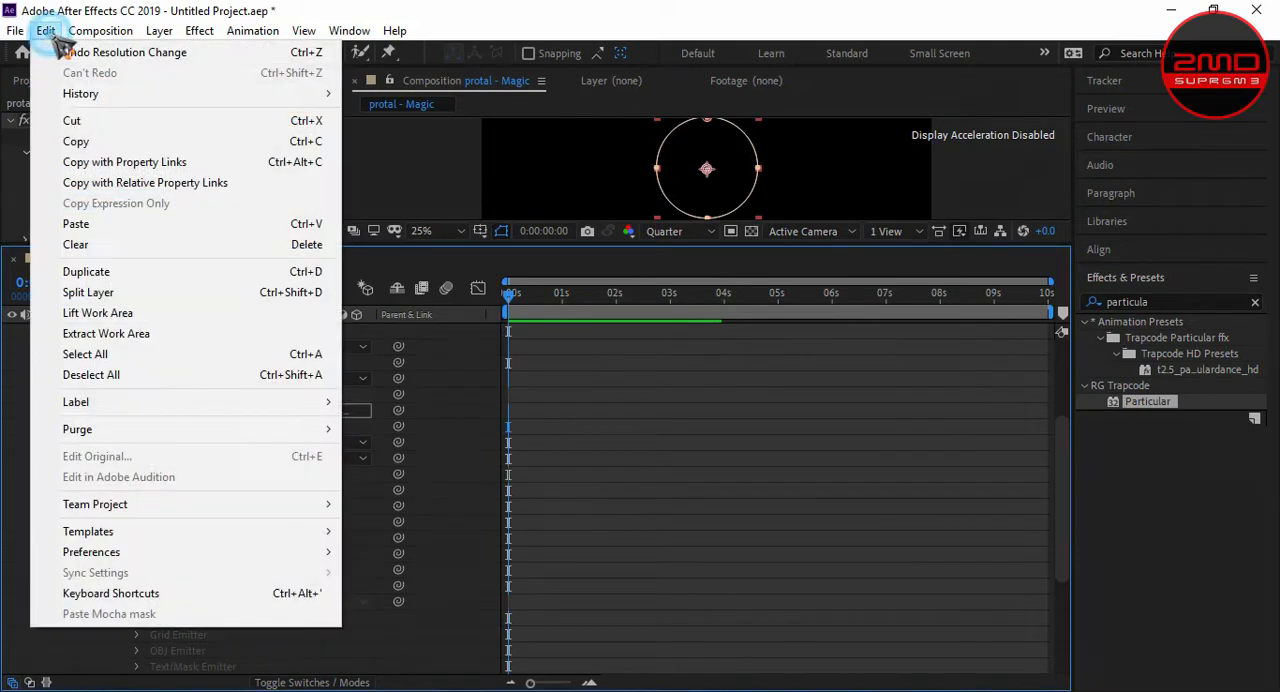
pyautogui.click(98, 230)
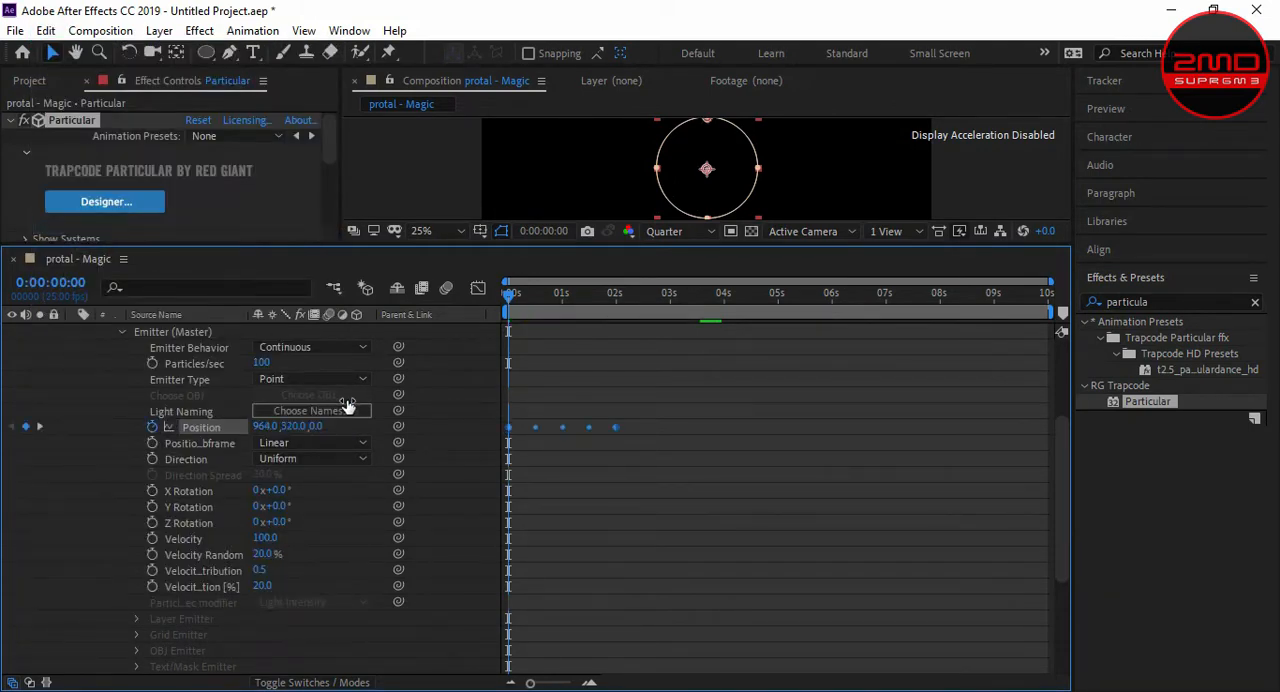
# - Enlarge the composition view and preview the emitter travelling along the circular path to about 3.7 seconds
pyautogui.moveTo(543, 244); pyautogui.dragTo(549, 452)
pyautogui.press('space')
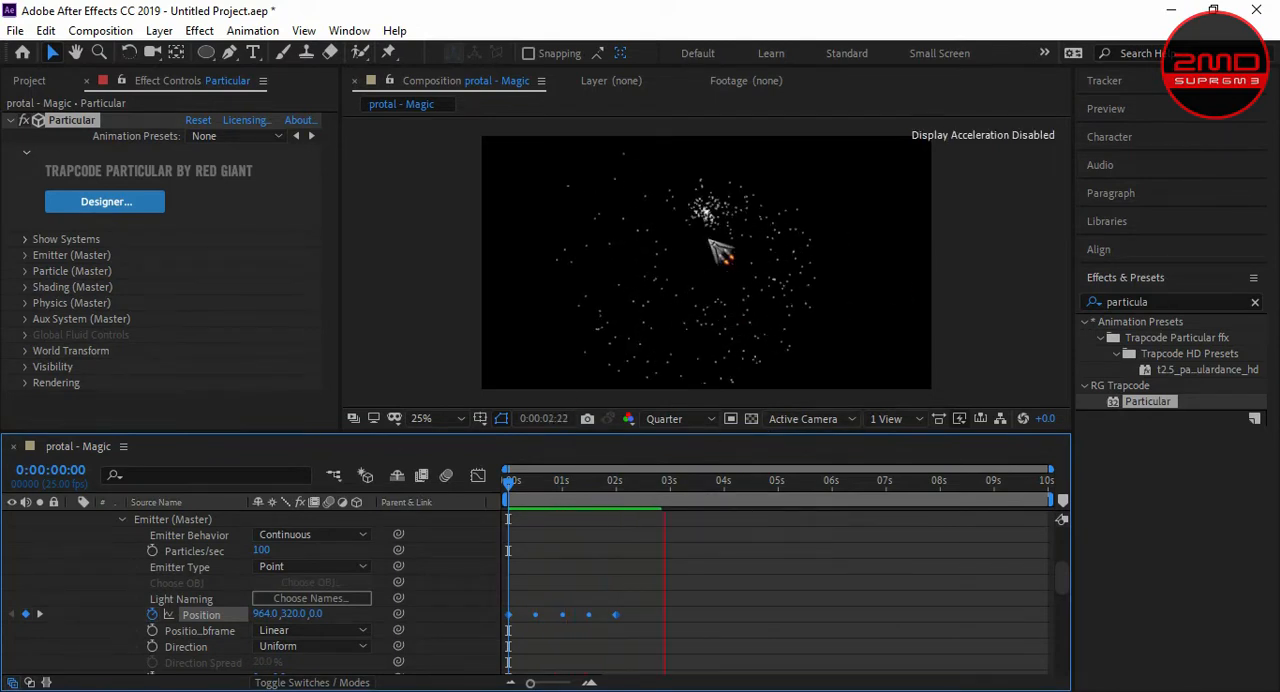
pyautogui.press('space')
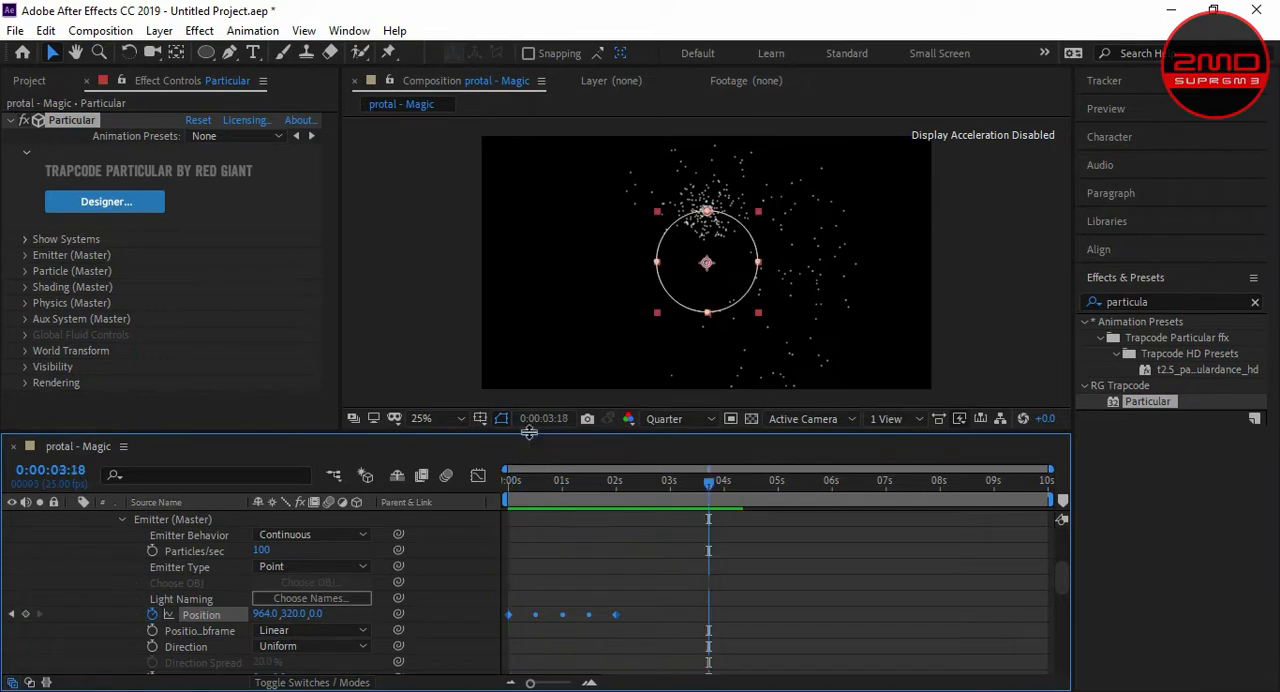
# - Add the expression loopOut(type = "cycle", numKeyframes = 0) to the emitter's Position property
pyautogui.moveTo(530, 432); pyautogui.dragTo(535, 403)
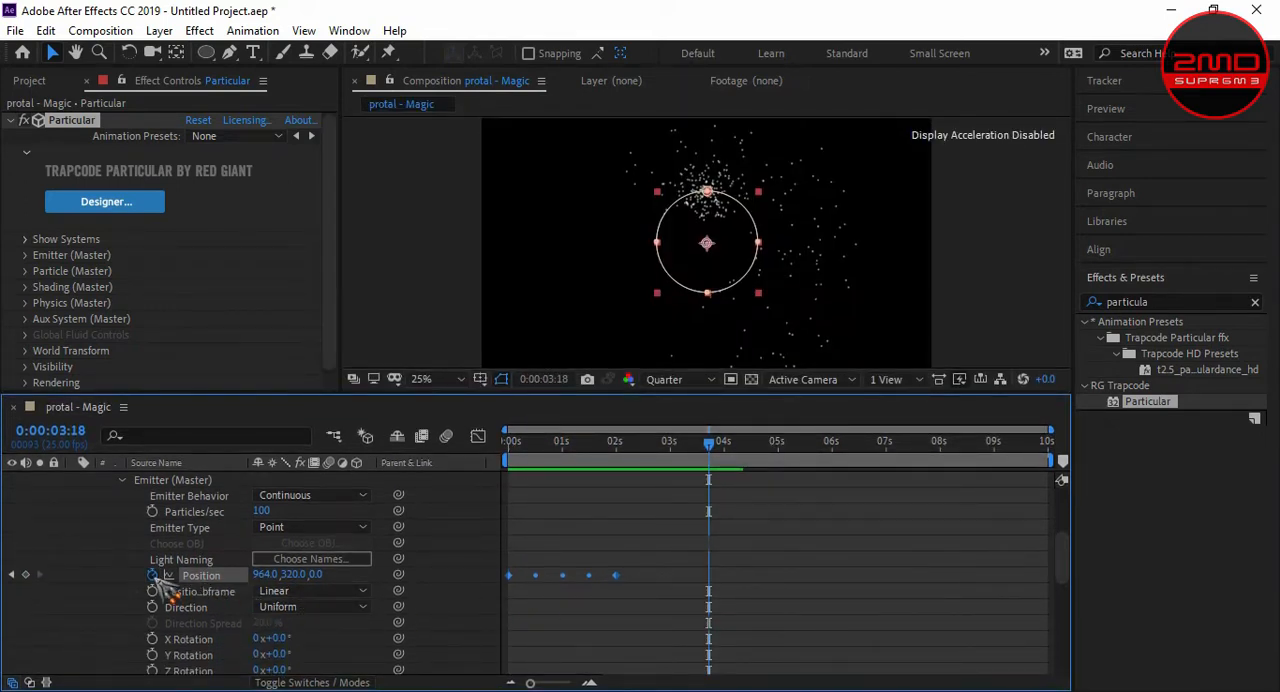
pyautogui.keyDown('alt'); pyautogui.click(152, 576); pyautogui.keyUp('alt')
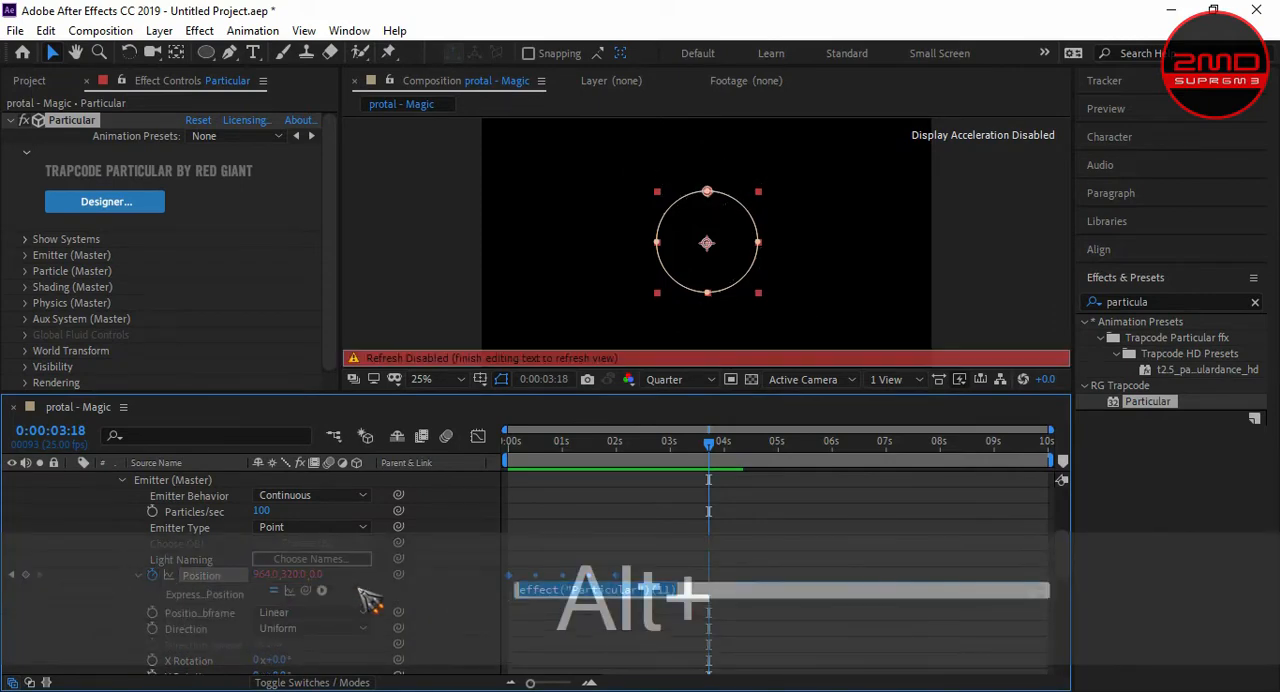
pyautogui.click(321, 590)
pyautogui.moveTo(486, 495)
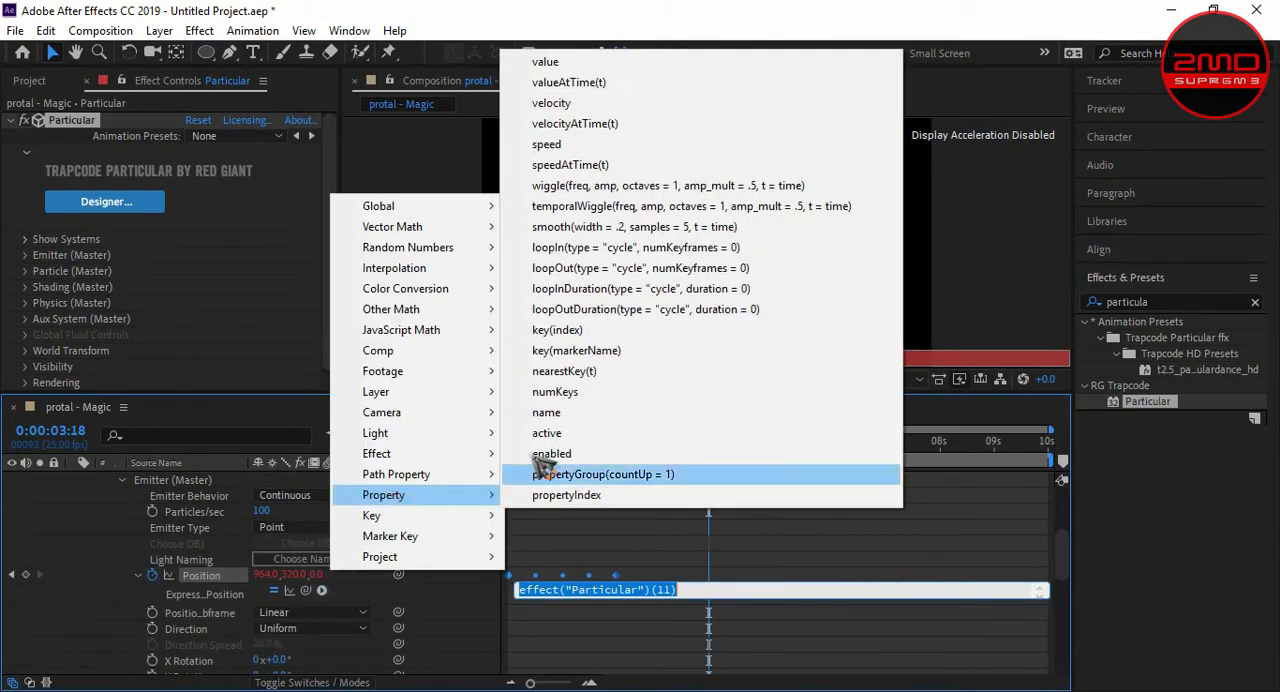
pyautogui.click(619, 268)
pyautogui.click(661, 493)
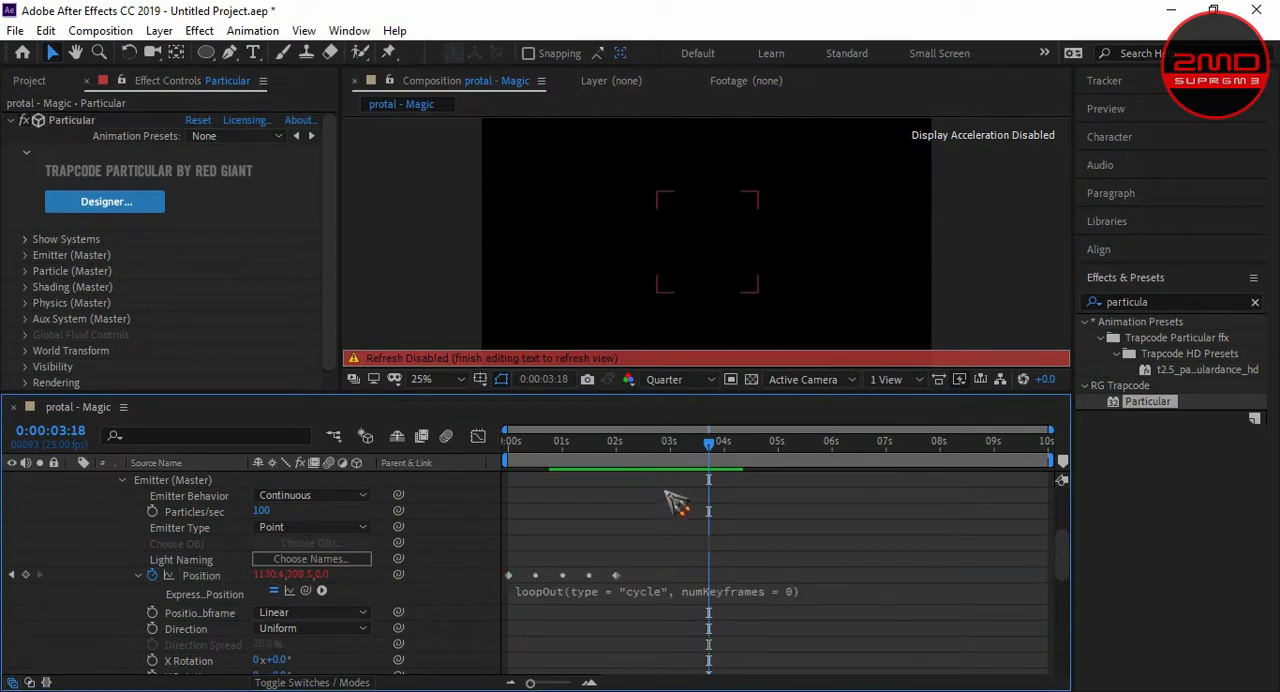
# - Preview the looping particle motion from the start of the composition
pyautogui.click(708, 441)
pyautogui.moveTo(645, 444); pyautogui.dragTo(463, 463)
pyautogui.press('space')
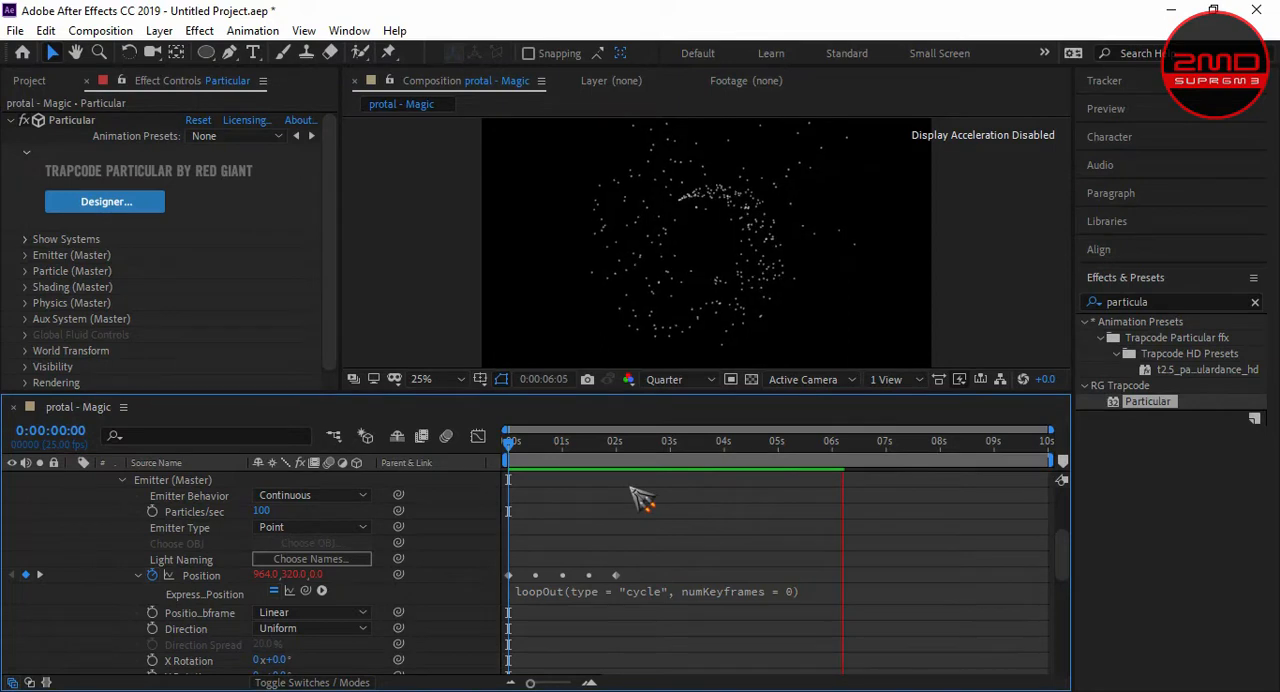
pyautogui.press('space')
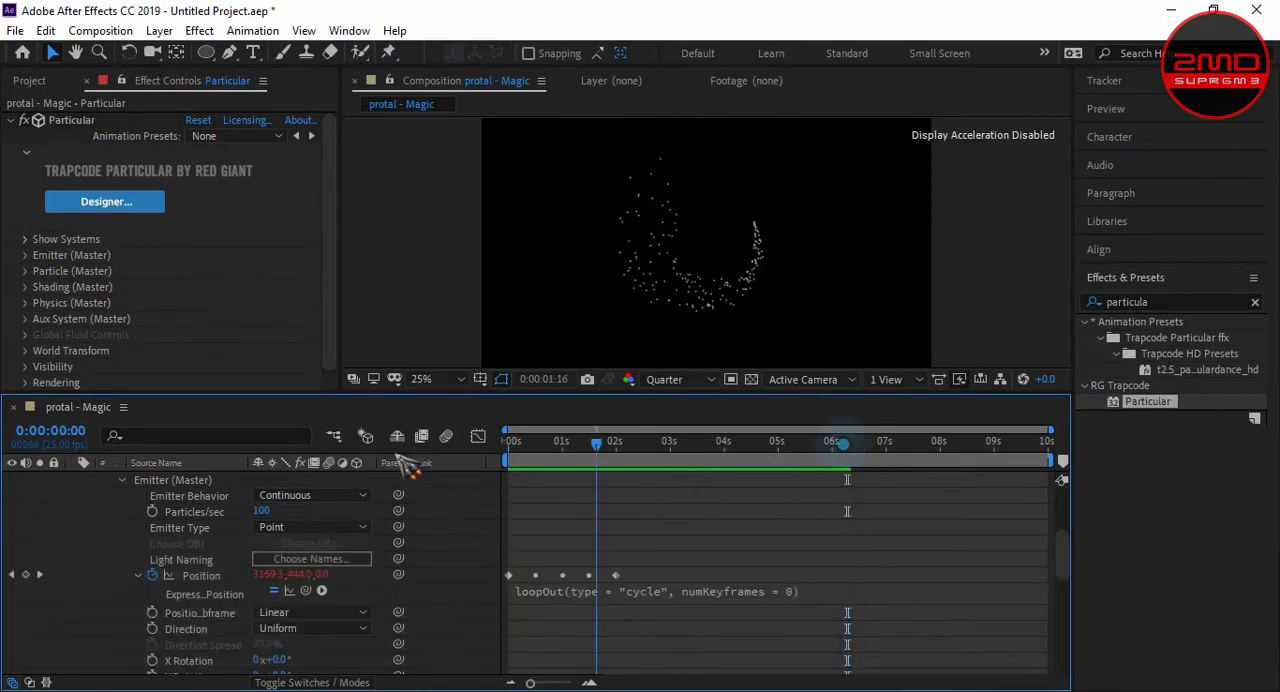
pyautogui.press('space')
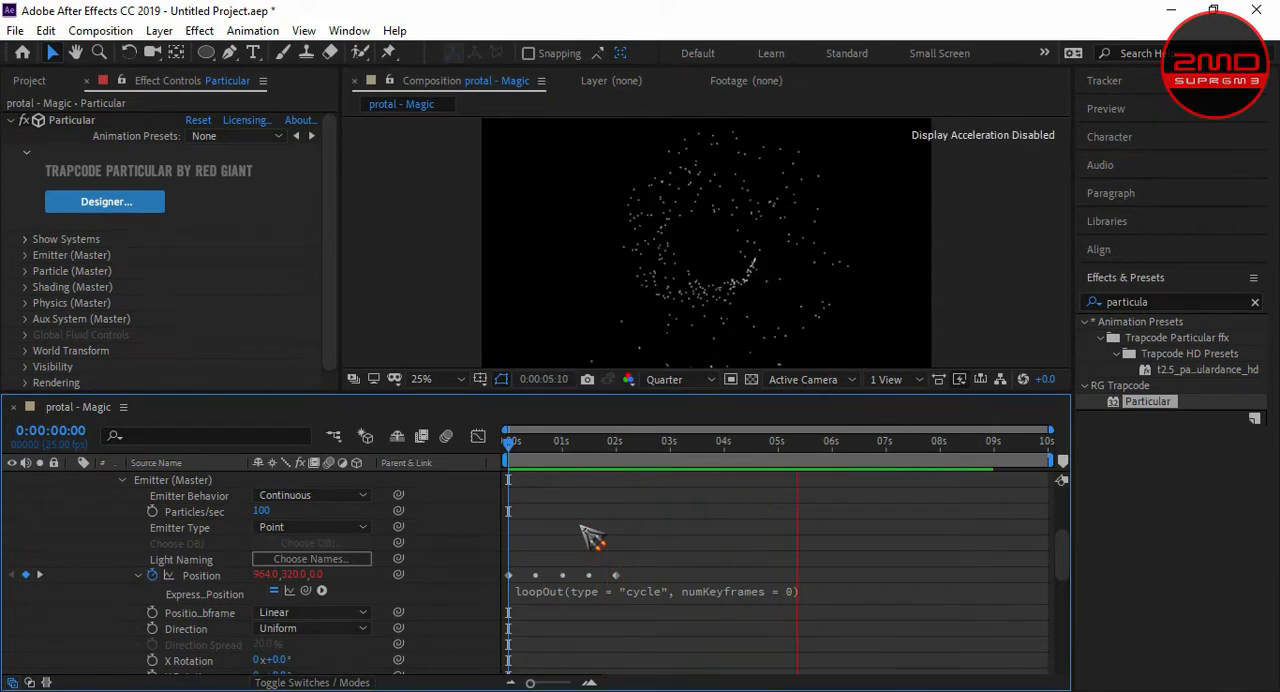
pyautogui.press('space')
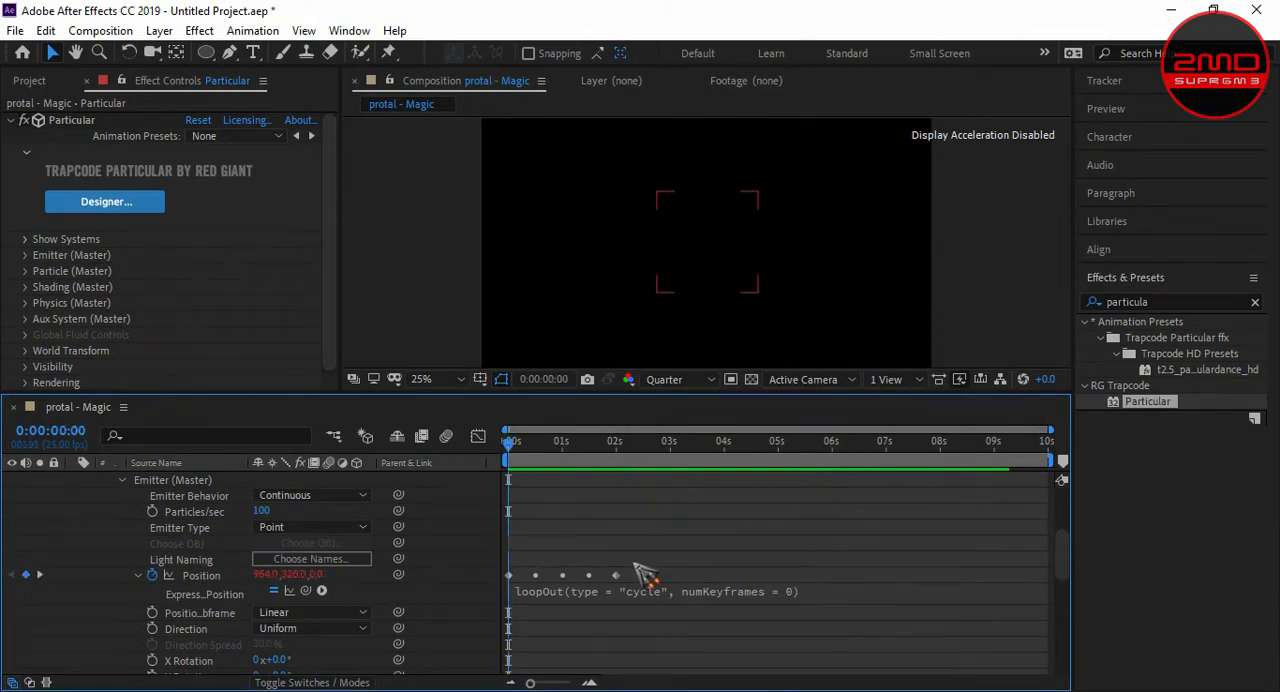
# - Compress the emitter's Position keyframes to span about 0.6 seconds and preview the faster motion to about 3 seconds
pyautogui.moveTo(638, 566); pyautogui.dragTo(501, 592)
pyautogui.moveTo(619, 580); pyautogui.dragTo(567, 570)
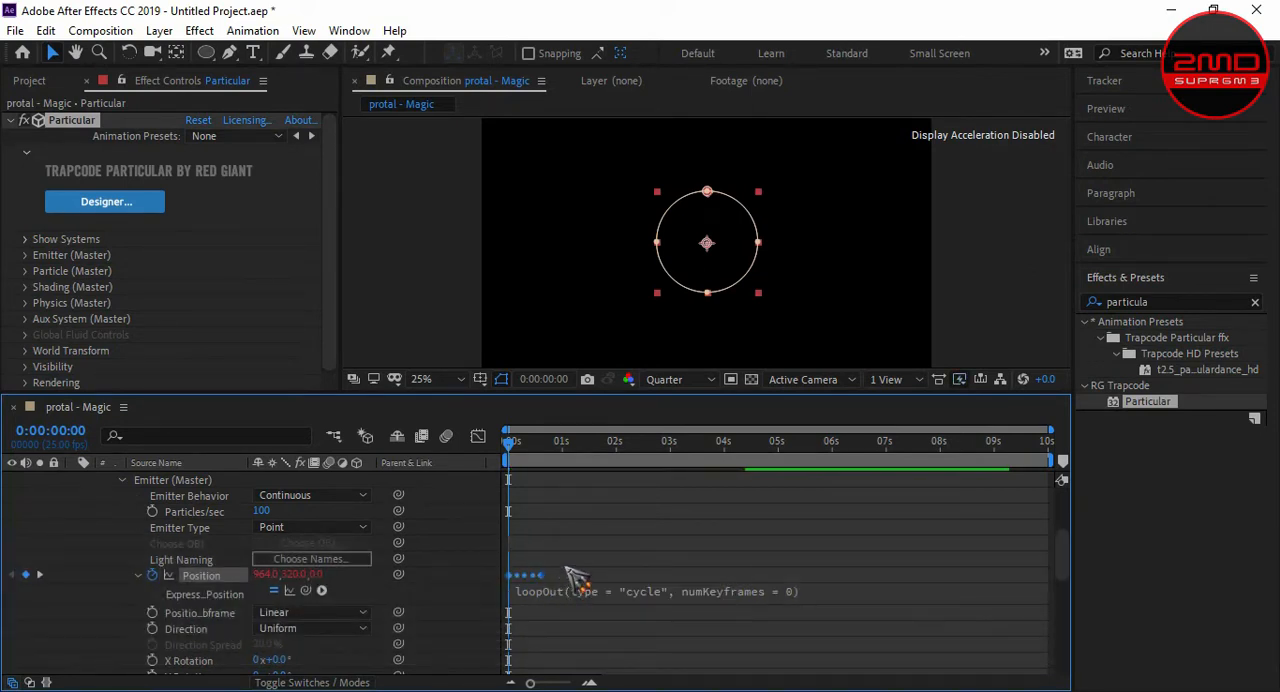
pyautogui.press('space')
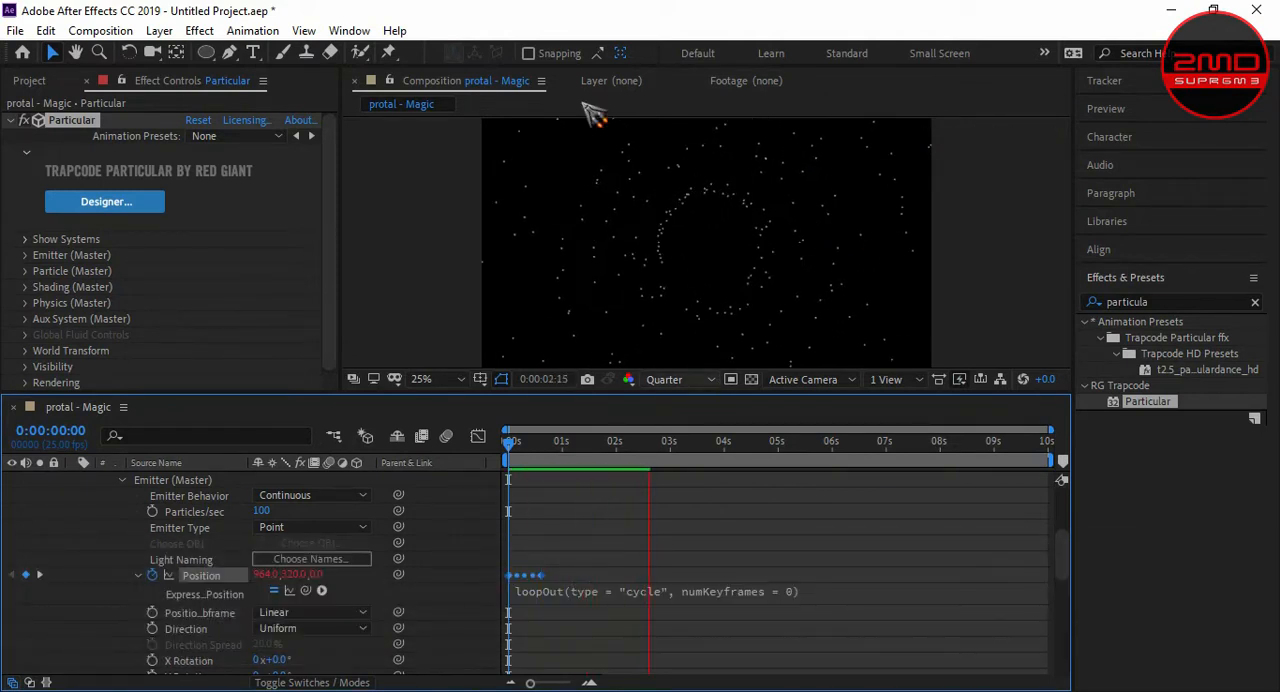
pyautogui.press('space')
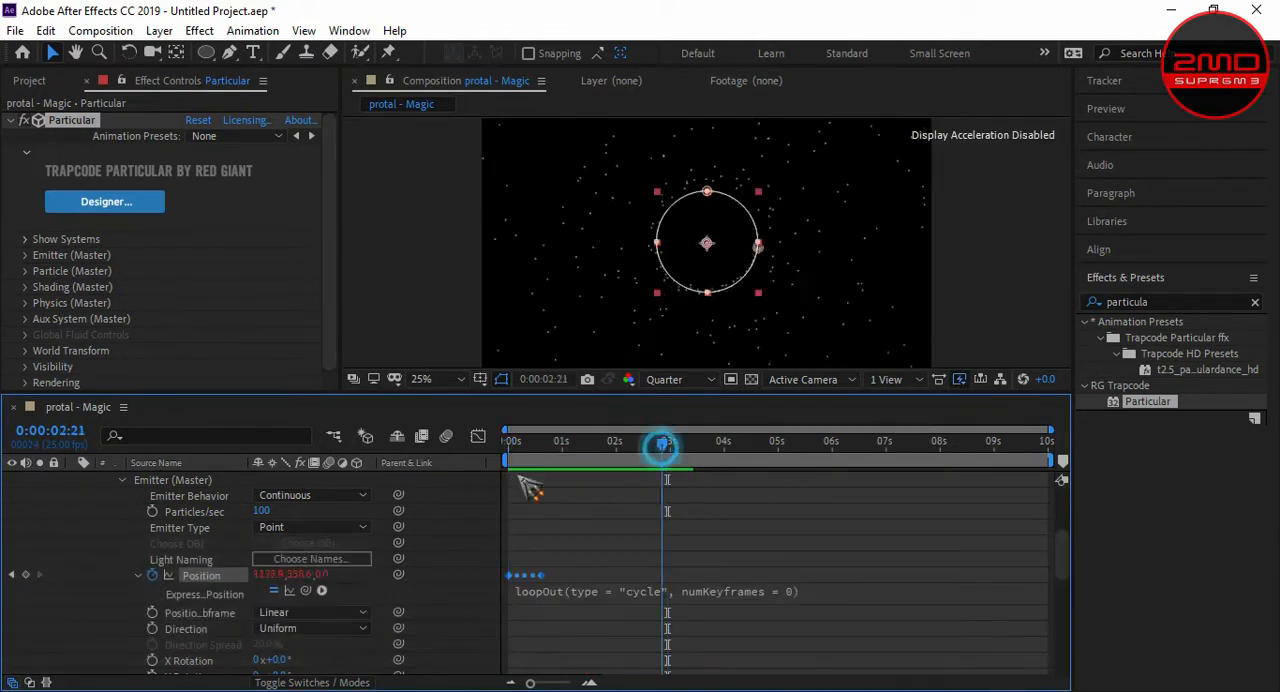
pyautogui.press('space')
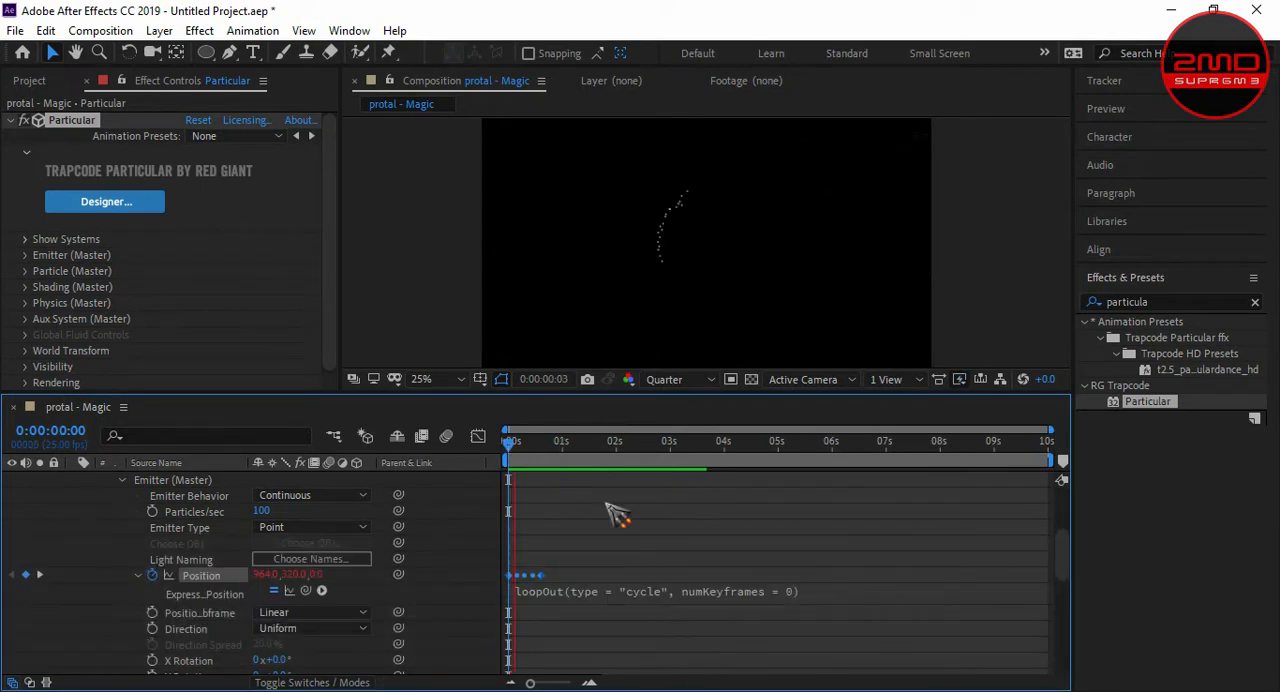
pyautogui.press('space')
pyautogui.click(674, 460)
pyautogui.click(667, 448)
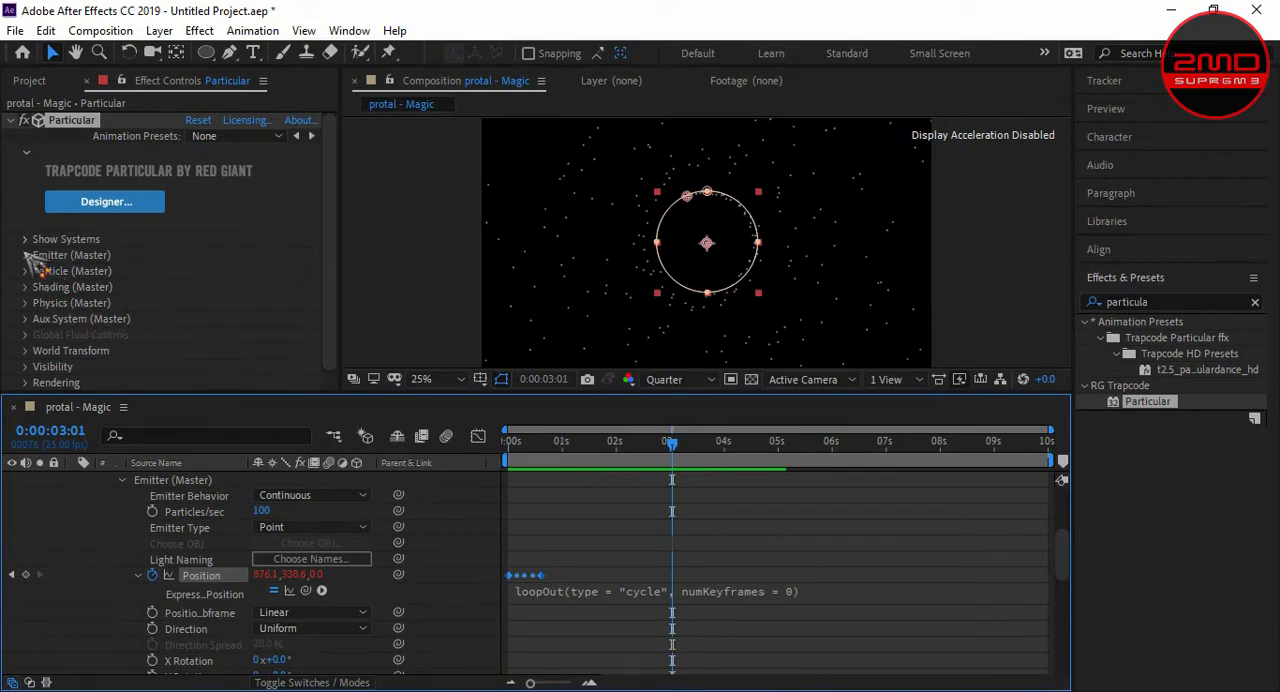
# - Set the emitter's Particles/sec to 20000 in Particular's effect settings
pyautogui.click(26, 152)
pyautogui.click(25, 184)
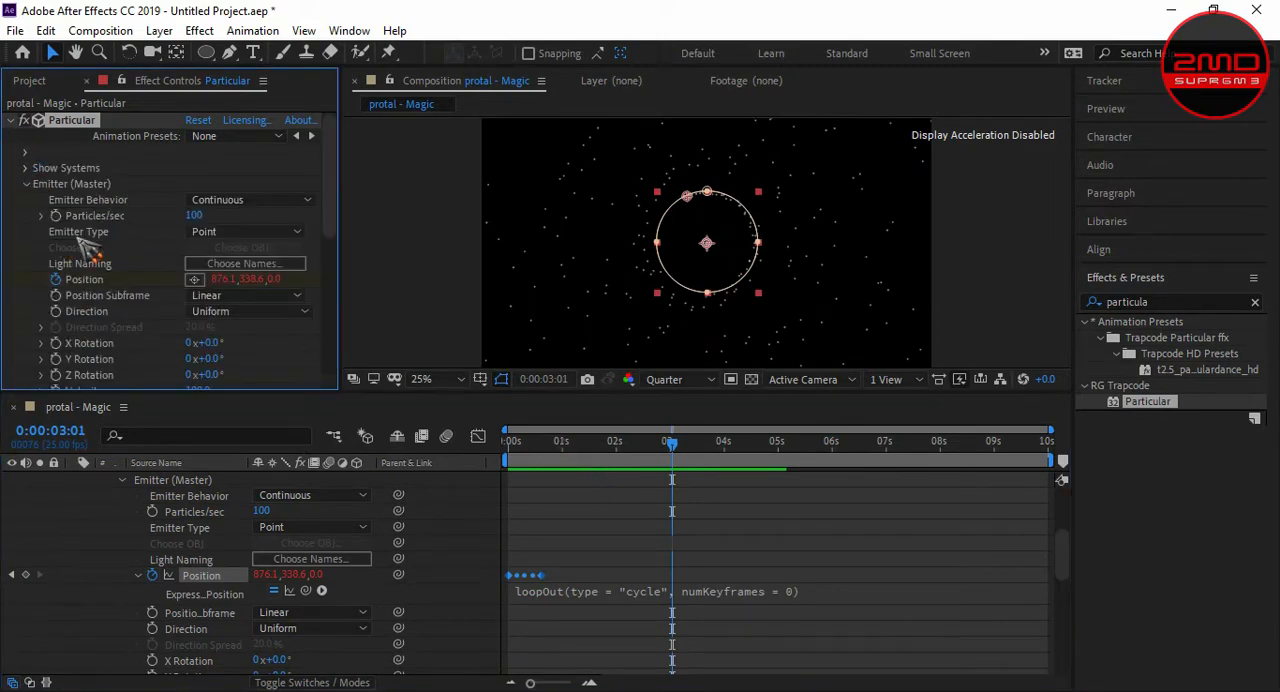
pyautogui.scroll(-2, 175, 192)
pyautogui.write('20000')
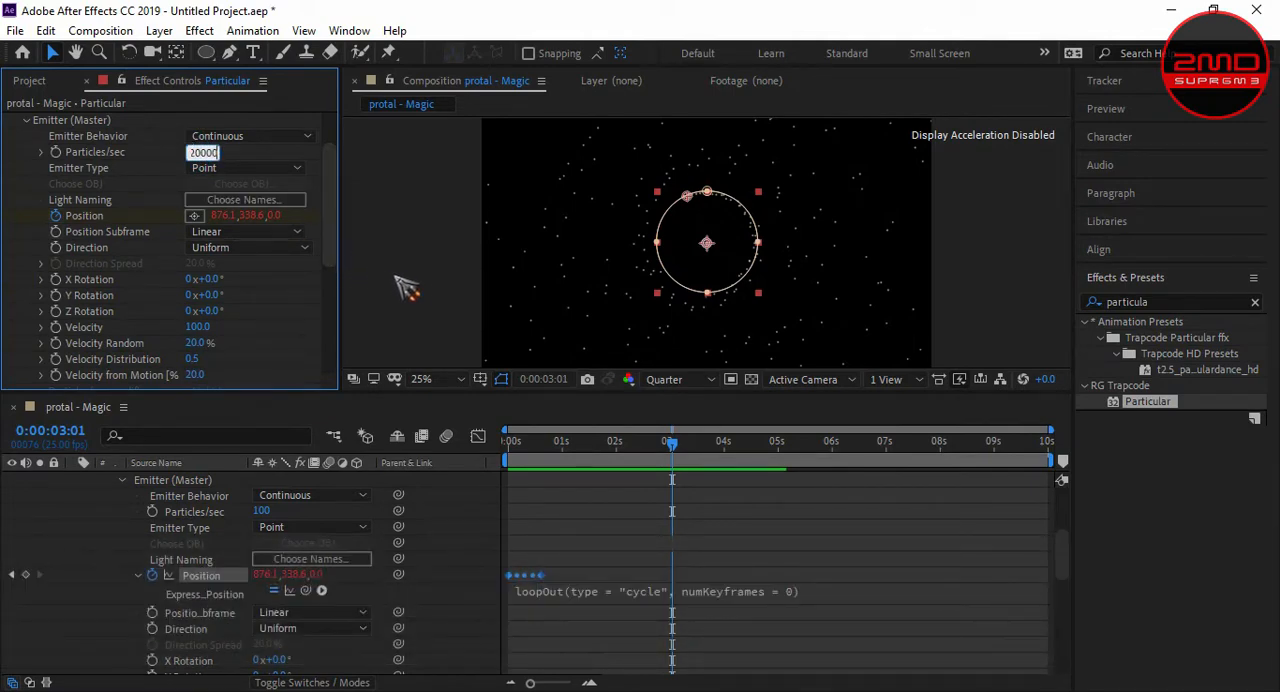
pyautogui.click(640, 288)
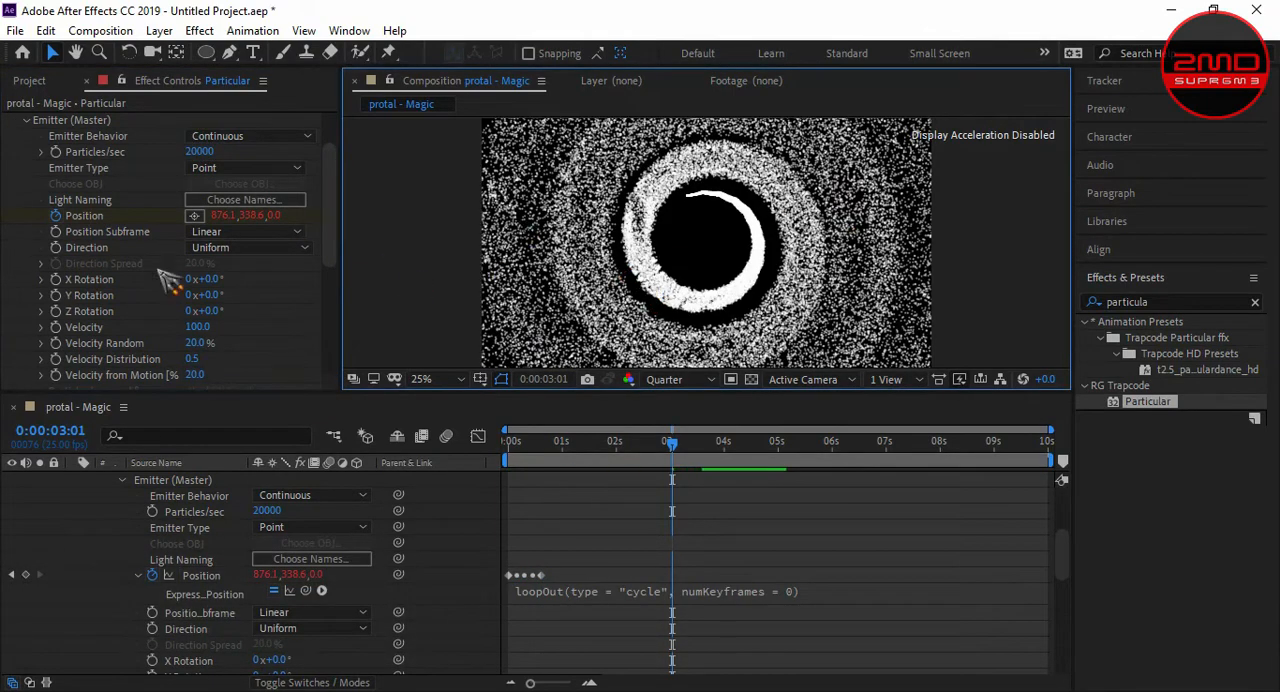
# - Set the emitter's type to Box, Position Subframe to 10x Linear and Direction to Directional
pyautogui.click(245, 168)
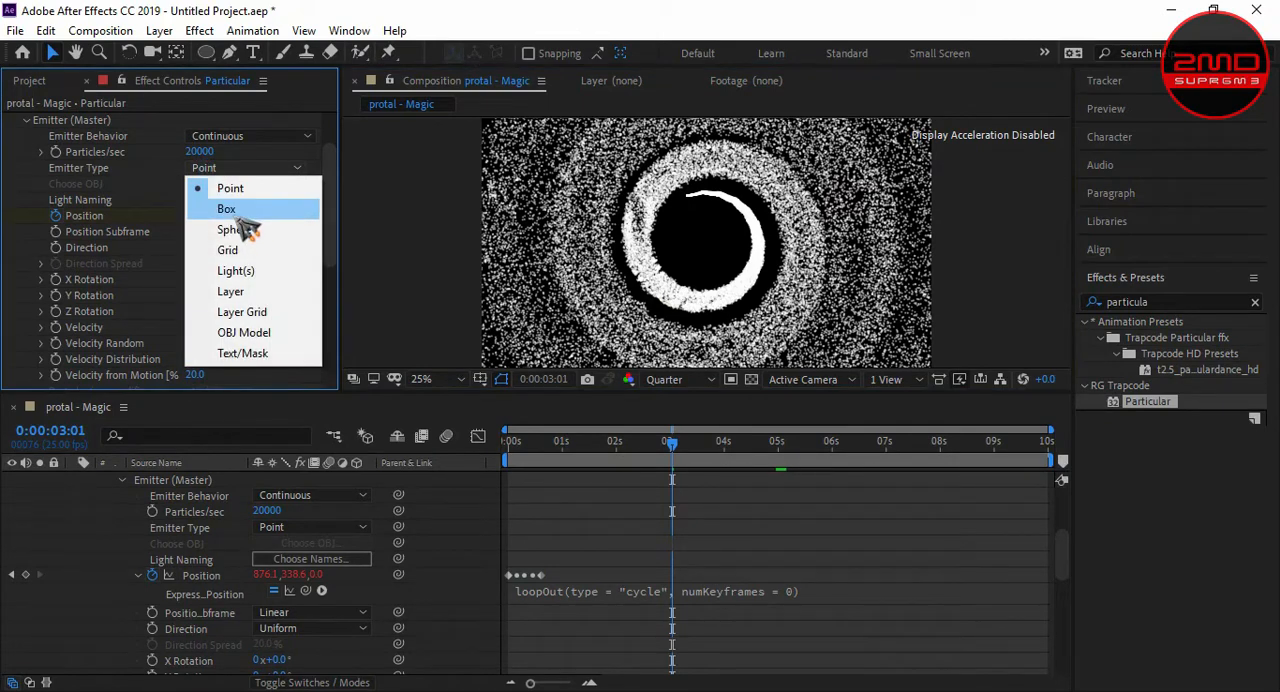
pyautogui.click(235, 206)
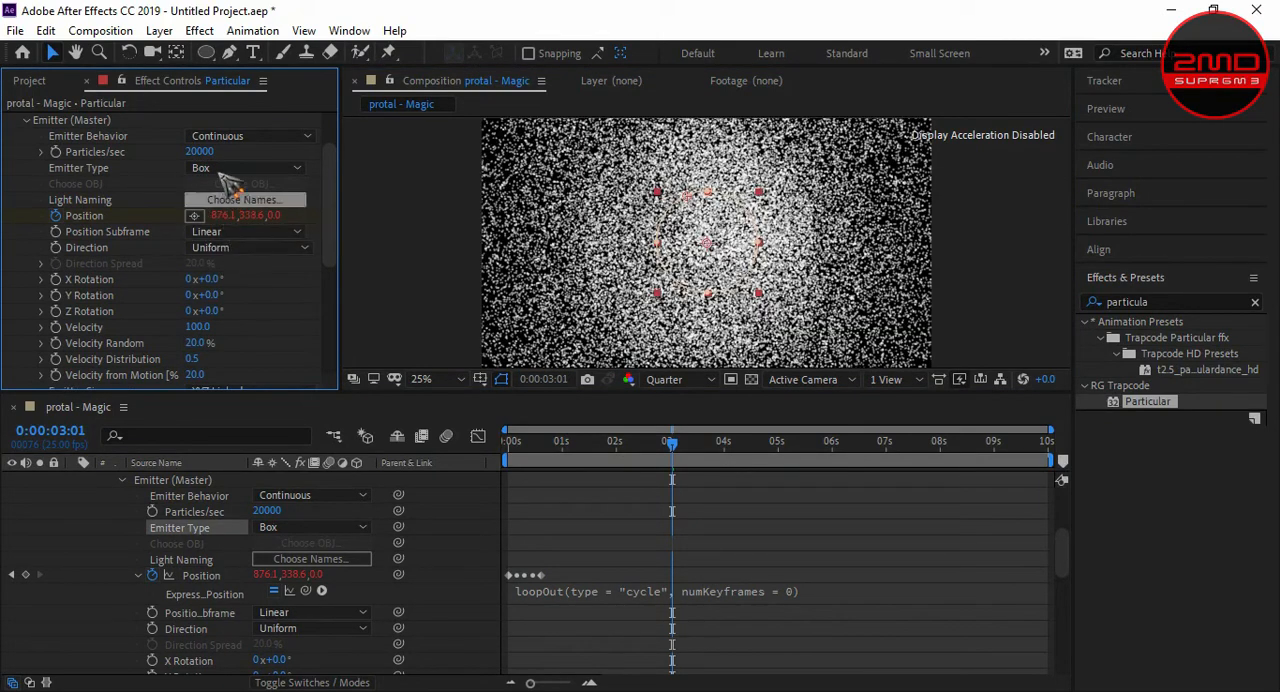
pyautogui.click(245, 232)
pyautogui.click(241, 277)
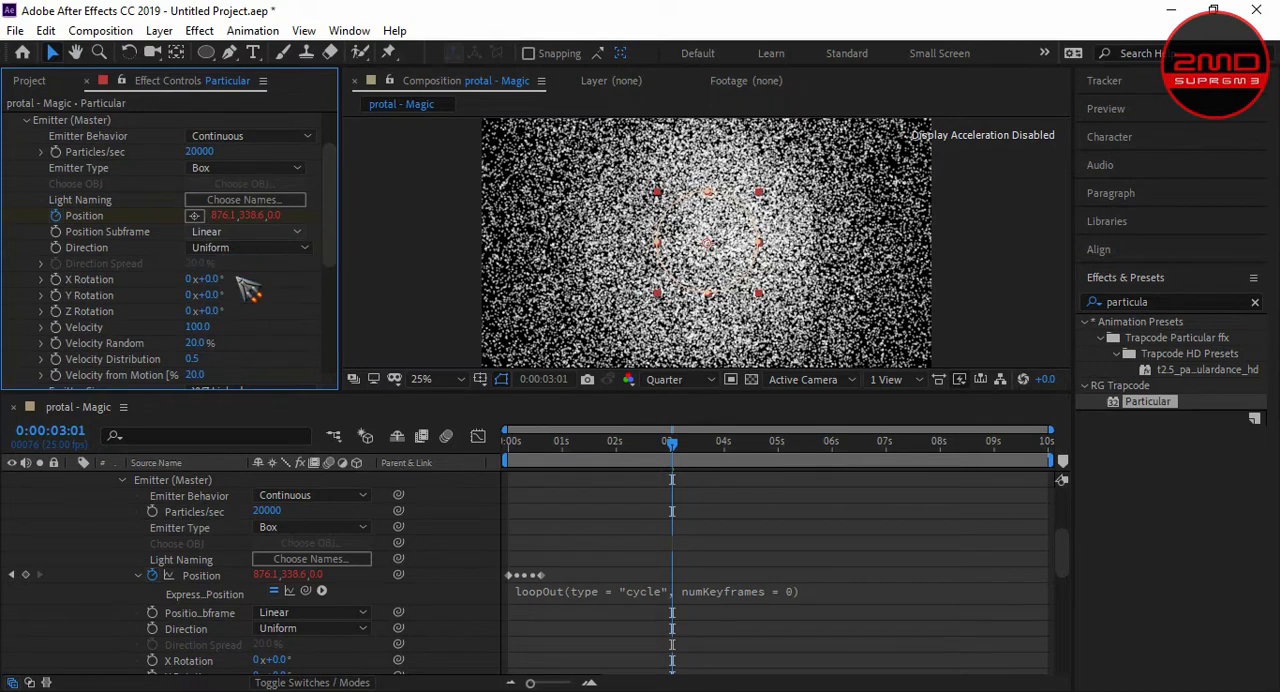
pyautogui.click(228, 250)
pyautogui.click(241, 286)
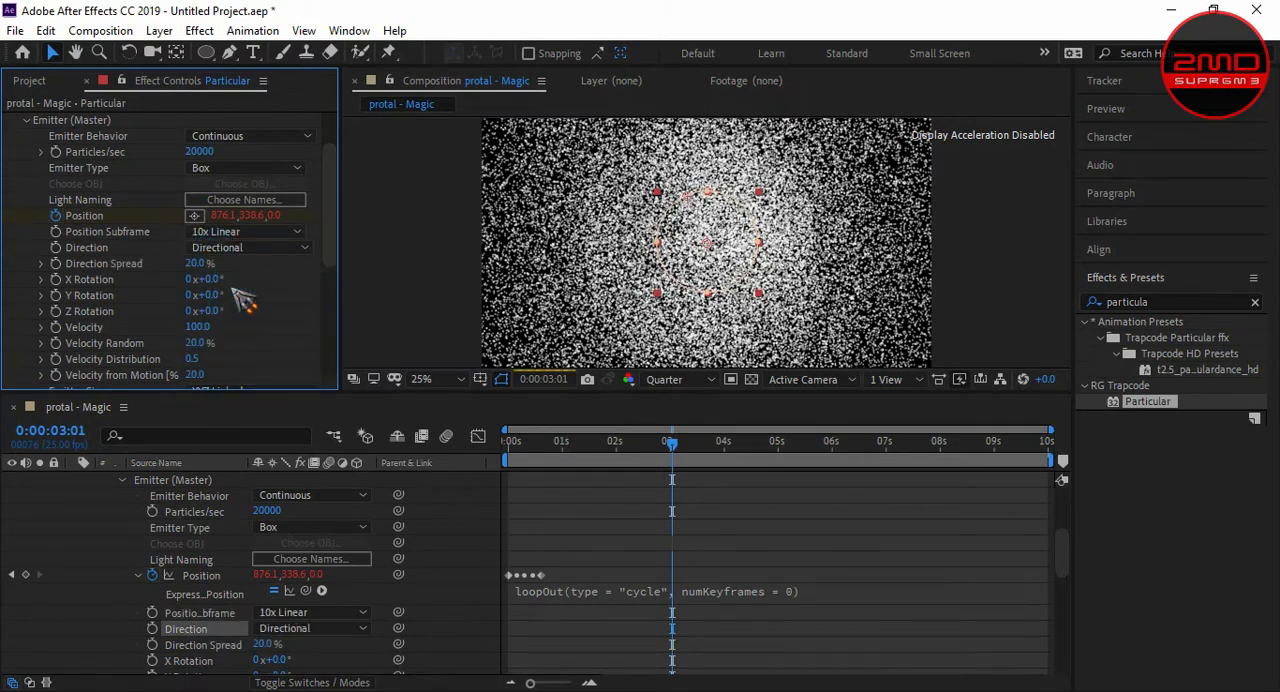
# - Set the emitter's Velocity to -200, Velocity Distribution to 5 and Velocity from Motion to 5
pyautogui.scroll(-2, 212, 285)
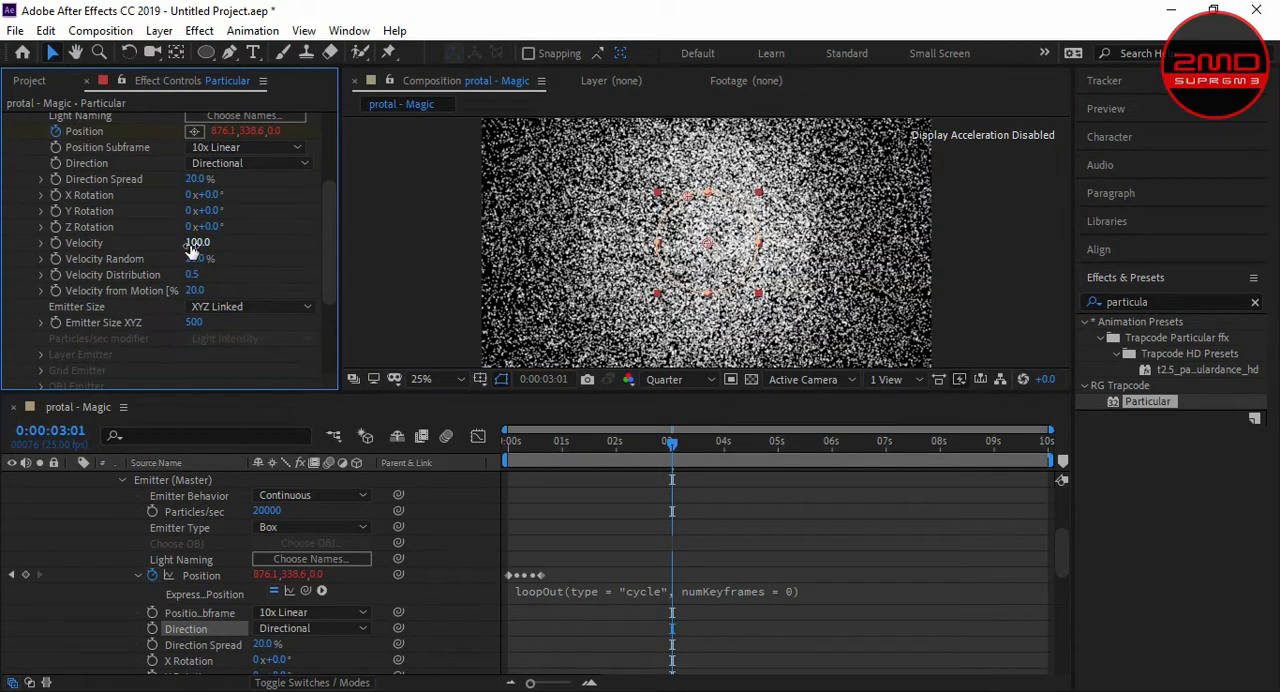
pyautogui.write('-200')
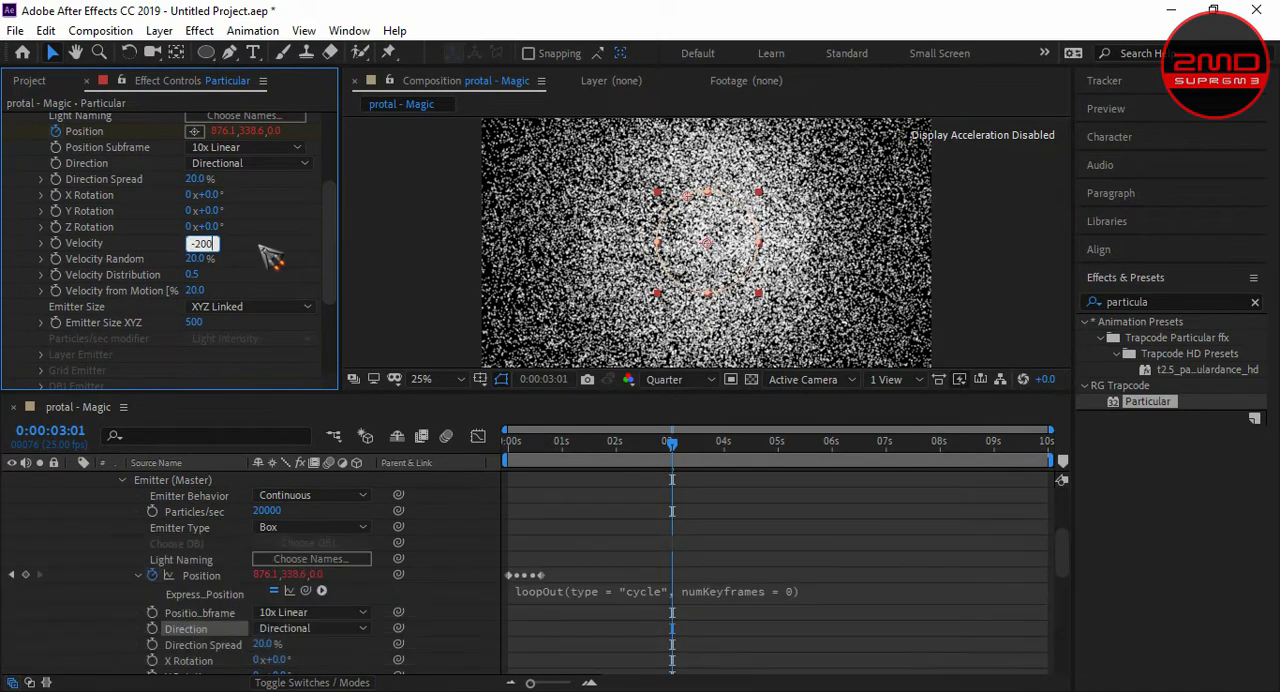
pyautogui.click(193, 275)
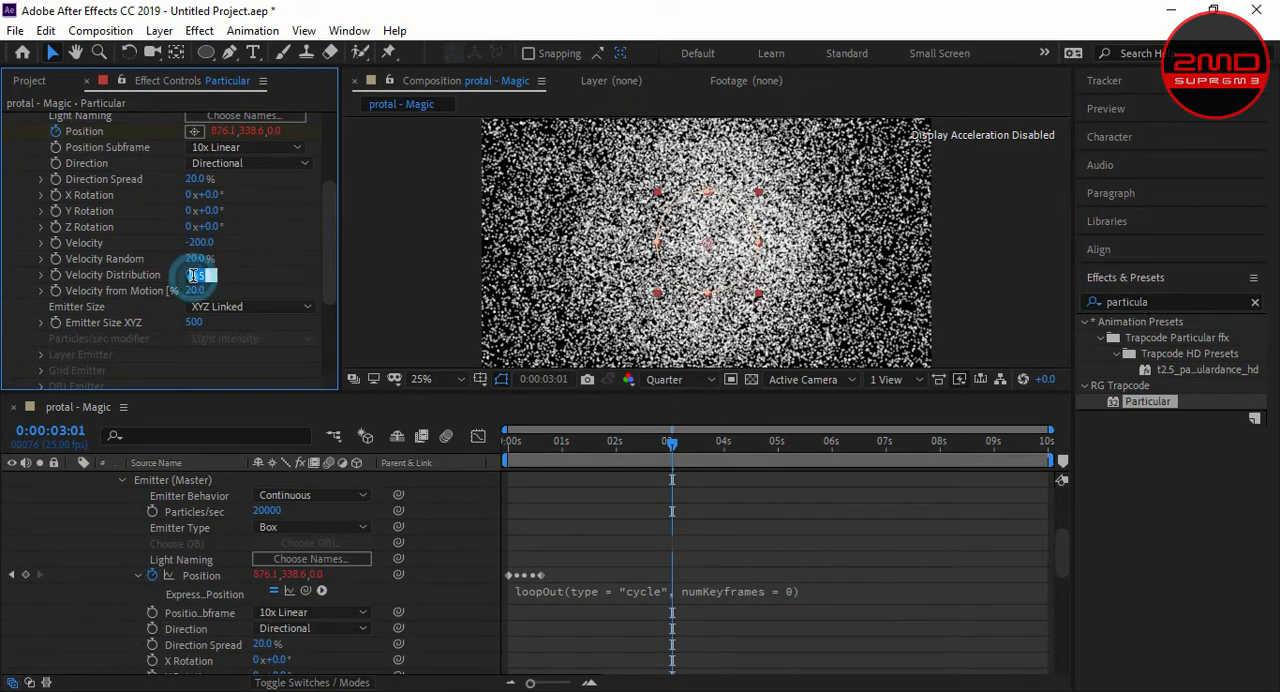
pyautogui.write('5')
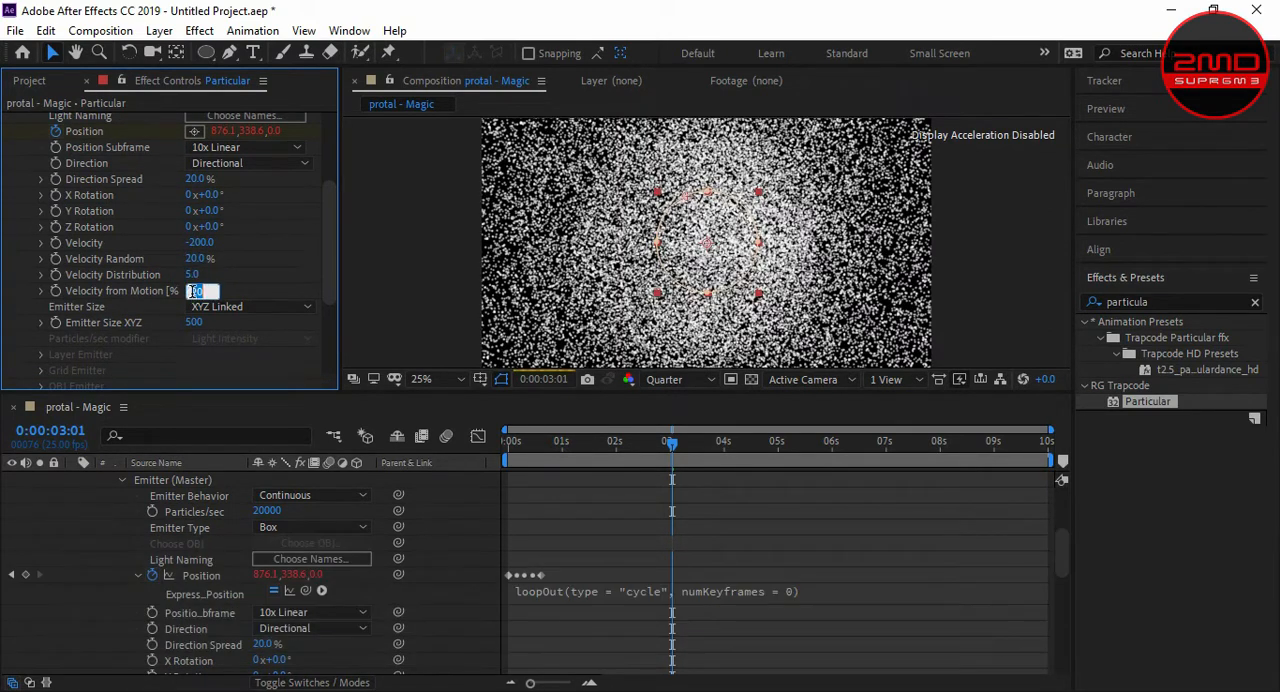
pyautogui.write('5.')
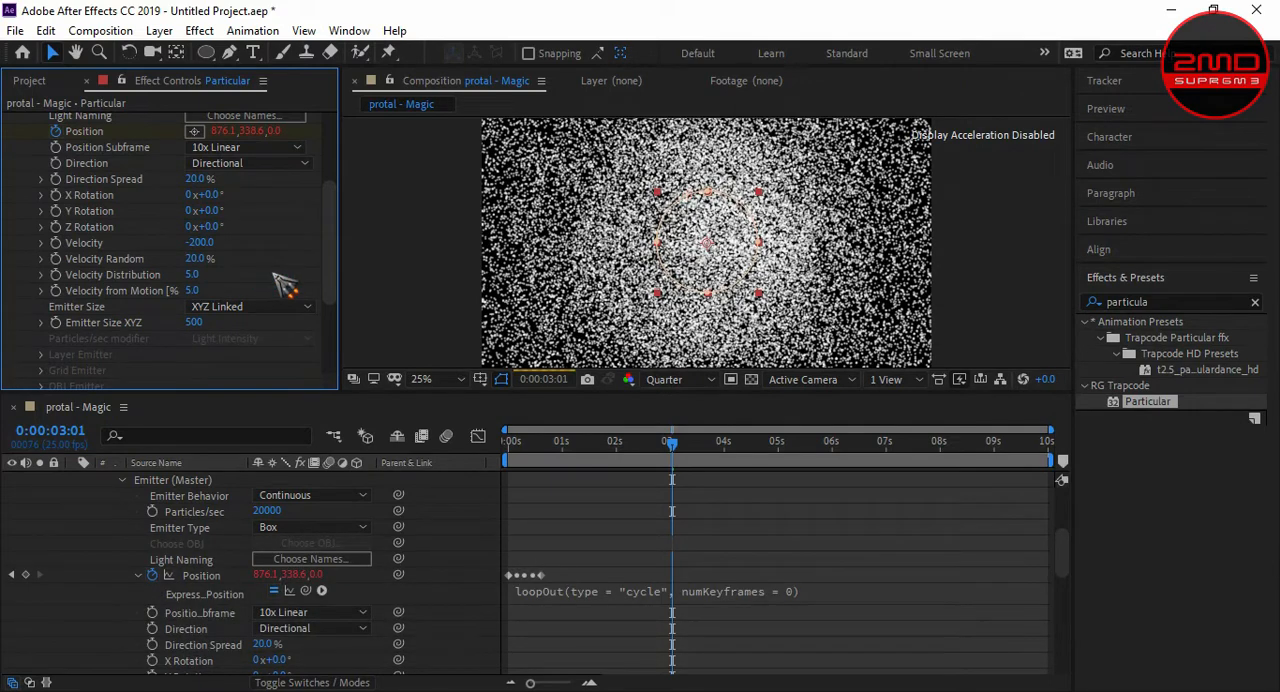
# - Keep the emitter size on XYZ Linked and set Emitter Size XYZ to 0
pyautogui.click(210, 309)
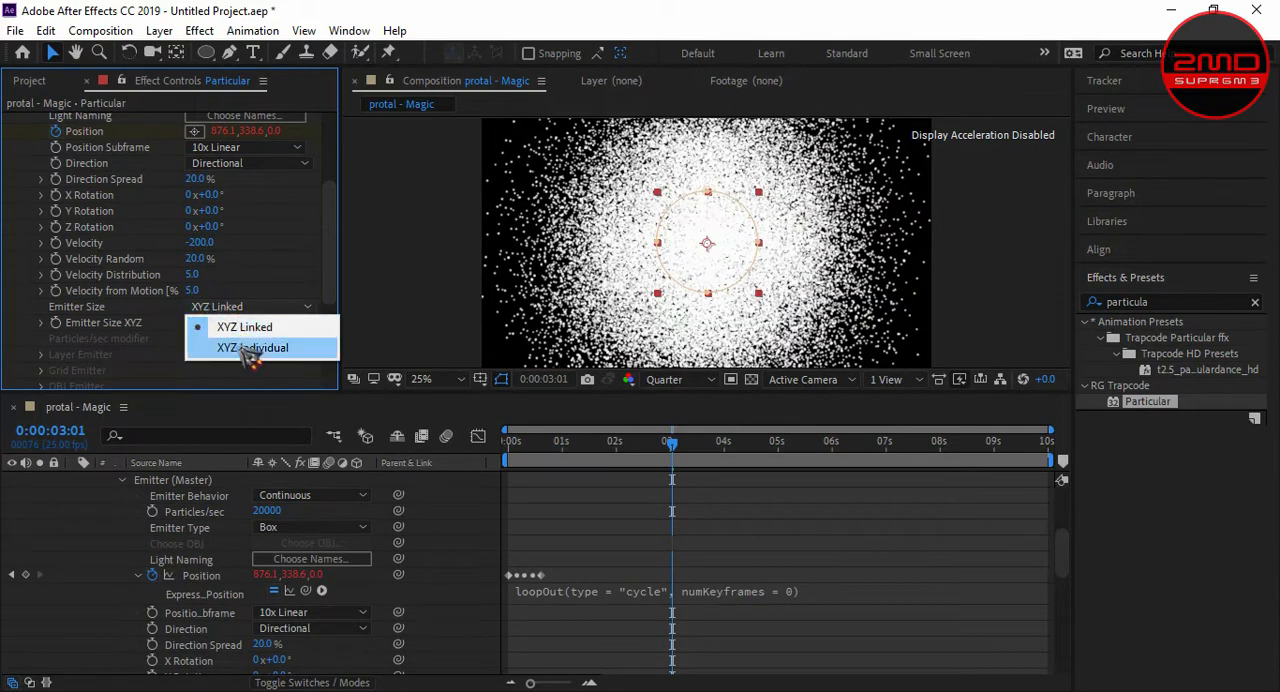
pyautogui.click(207, 328)
pyautogui.click(200, 324)
pyautogui.write('0')
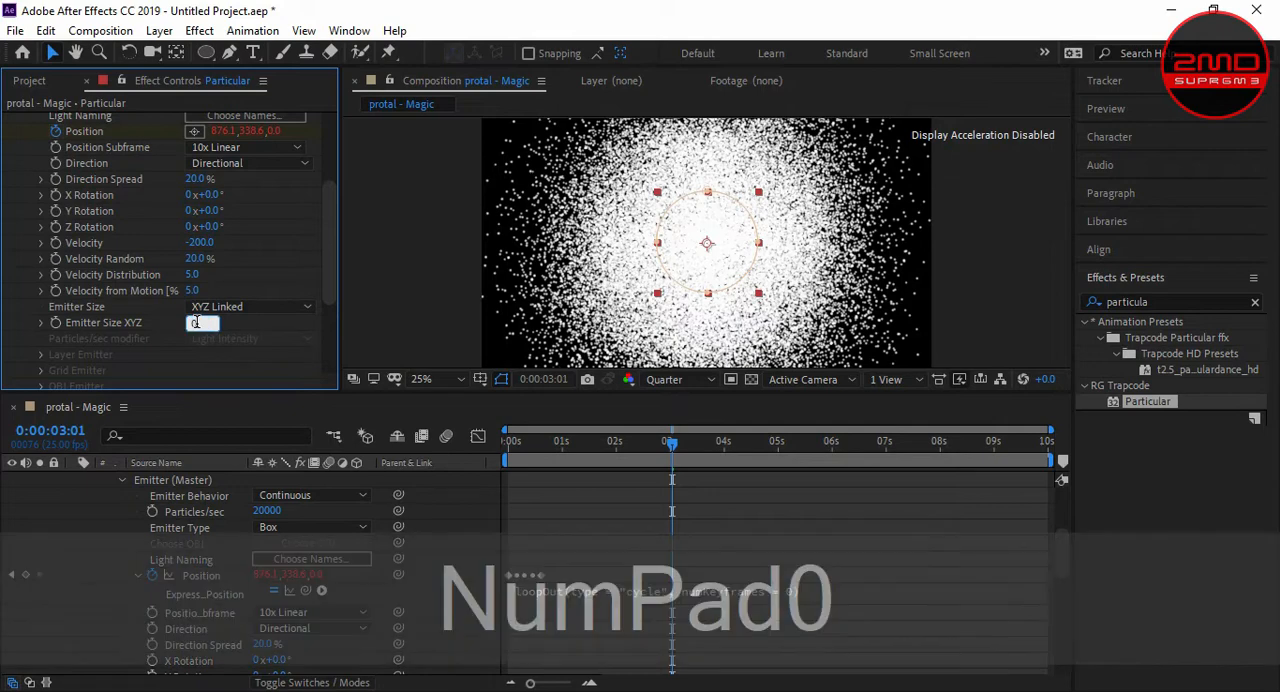
pyautogui.press('Return')
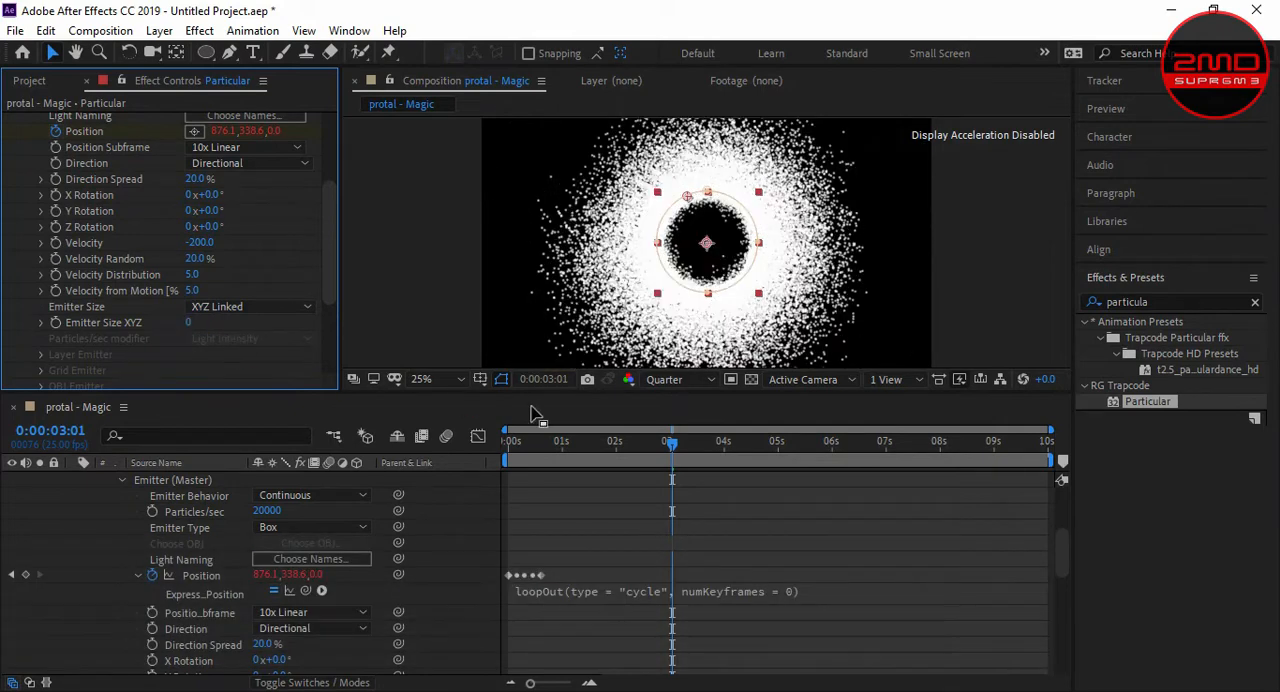
# - Preview the particle ring animation from 0:00:02:19
pyautogui.moveTo(671, 443); pyautogui.dragTo(657, 443)
pyautogui.press('space')
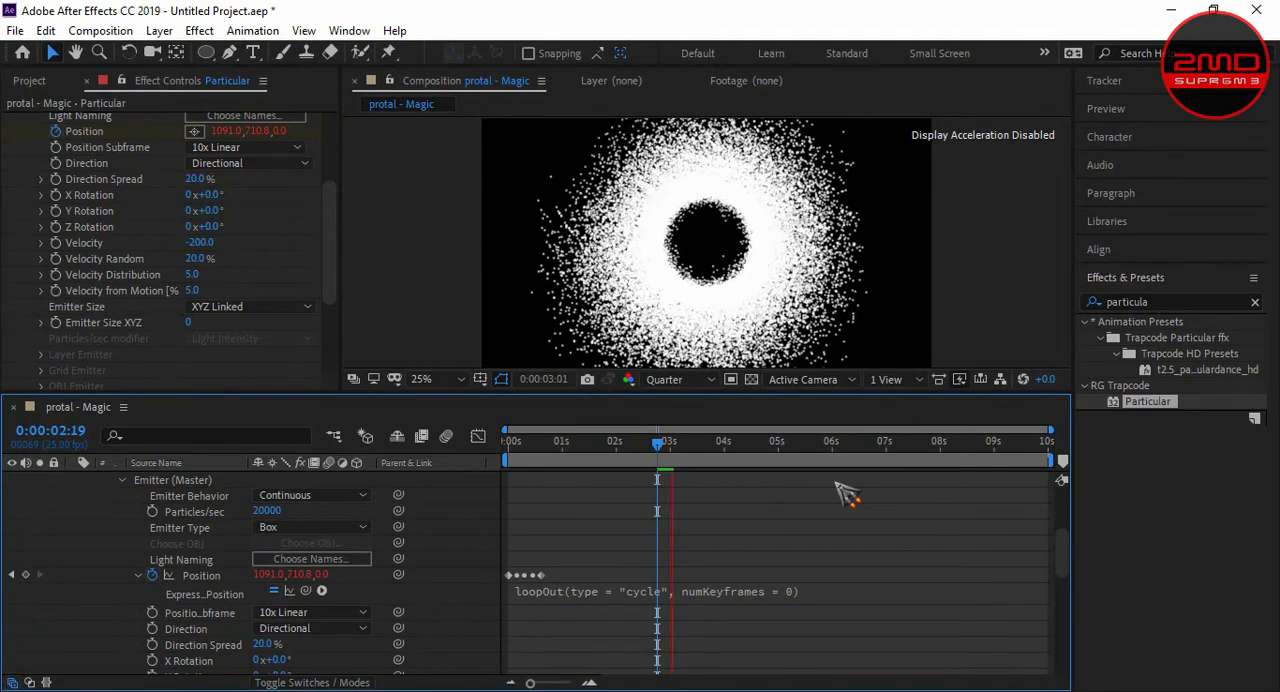
pyautogui.press('KP_0')
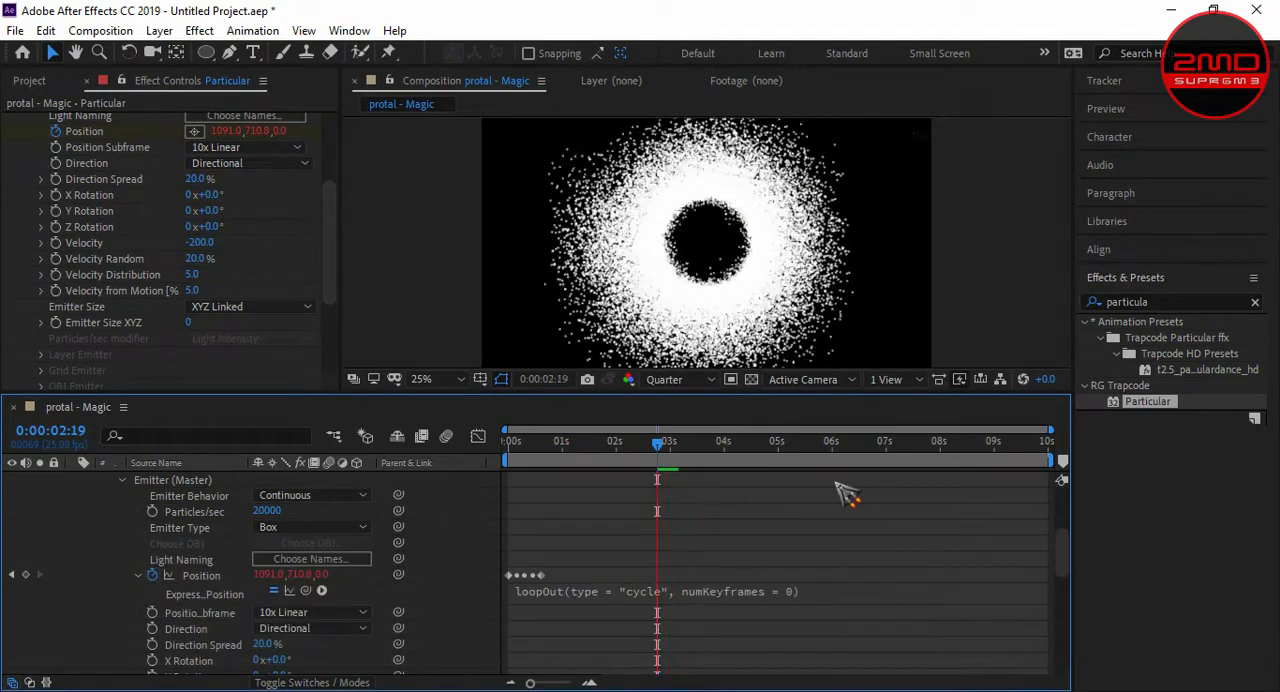
pyautogui.press('space')
# - Collapse the Particular layer's properties in the timeline and deselect the layer
pyautogui.scroll(-3, 108, 490)
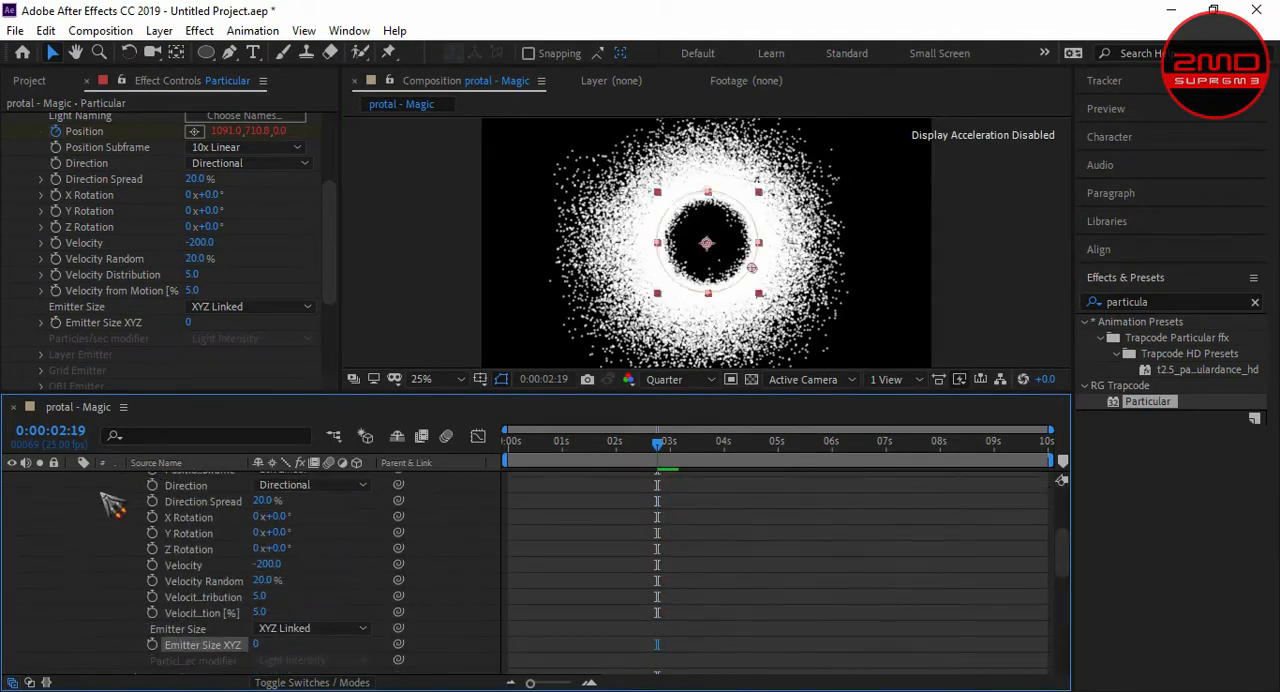
pyautogui.scroll(6, 108, 512)
pyautogui.click(108, 512)
pyautogui.click(74, 479)
pyautogui.click(560, 568)
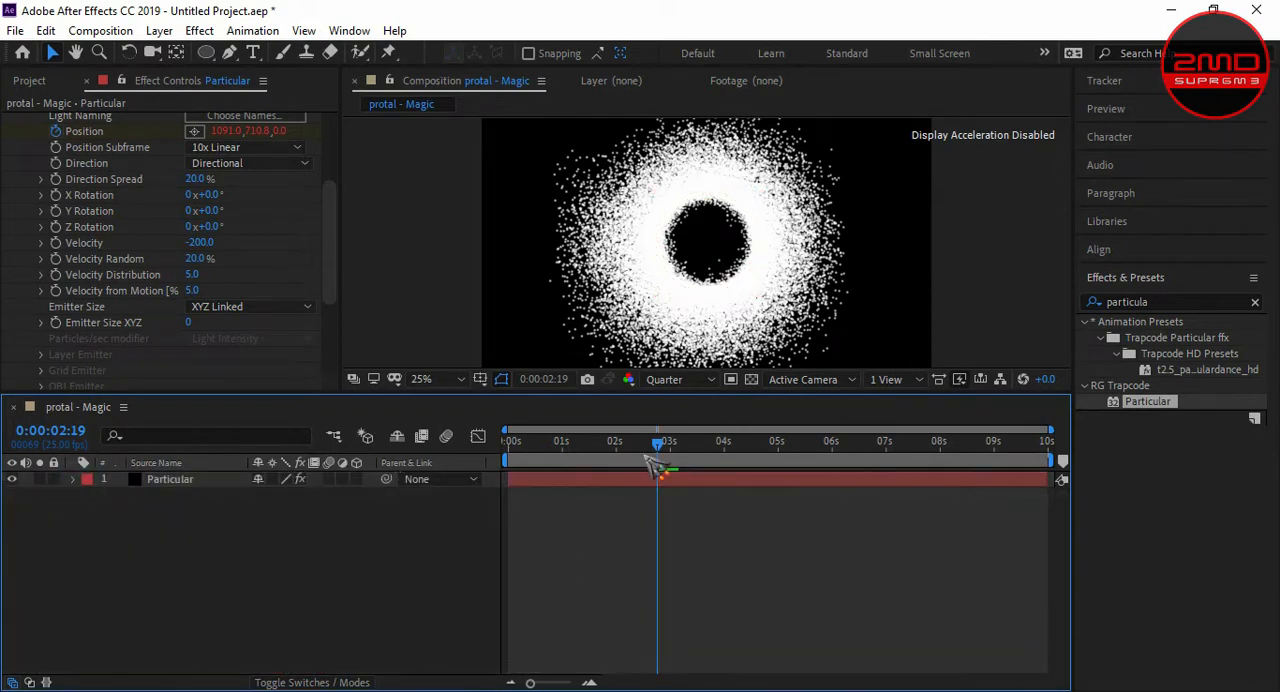
# - In the Particle (Master) settings, set Life Random to 10% and Particle Type to Glow Sphere (No DOF)
pyautogui.moveTo(331, 252); pyautogui.dragTo(343, 343)
pyautogui.click(24, 303)
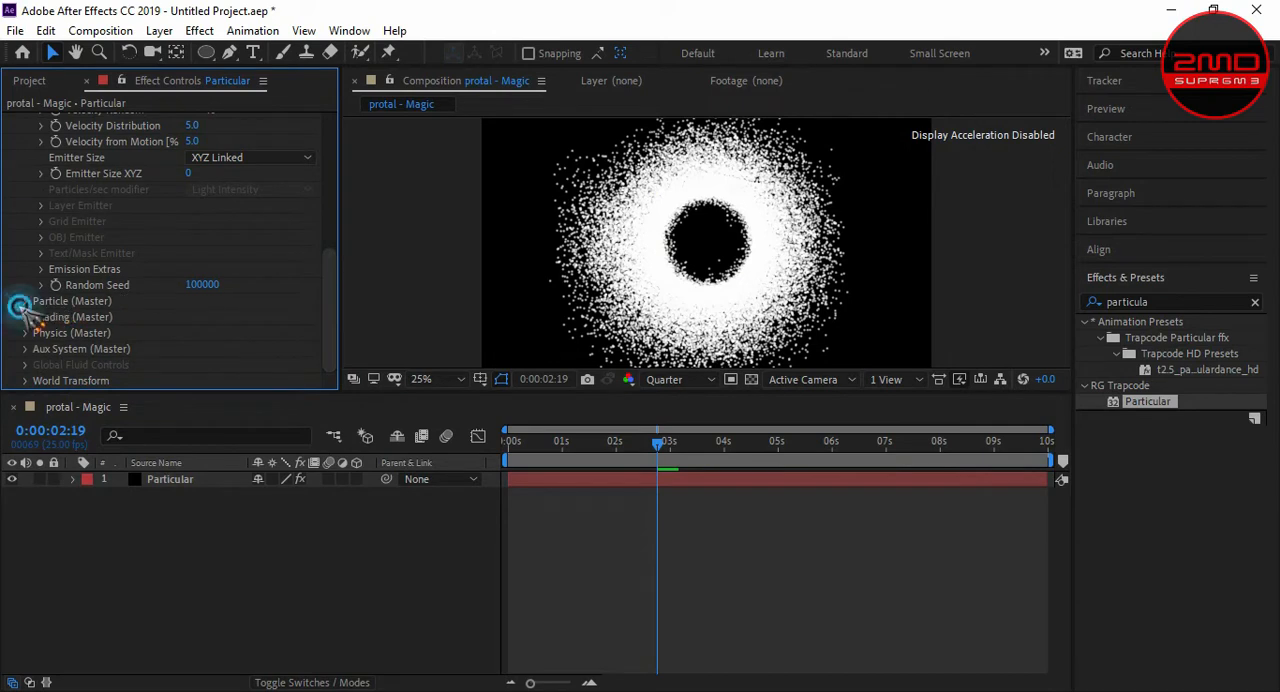
pyautogui.click(188, 153)
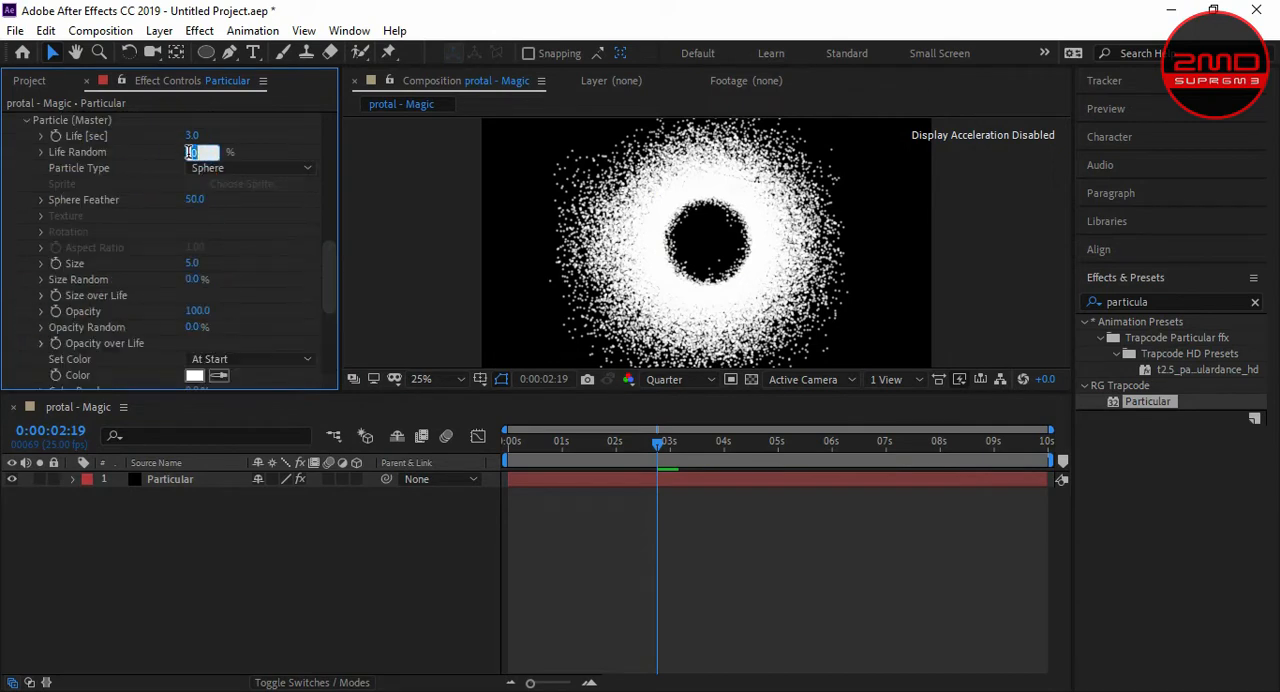
pyautogui.write('10')
pyautogui.press('Return')
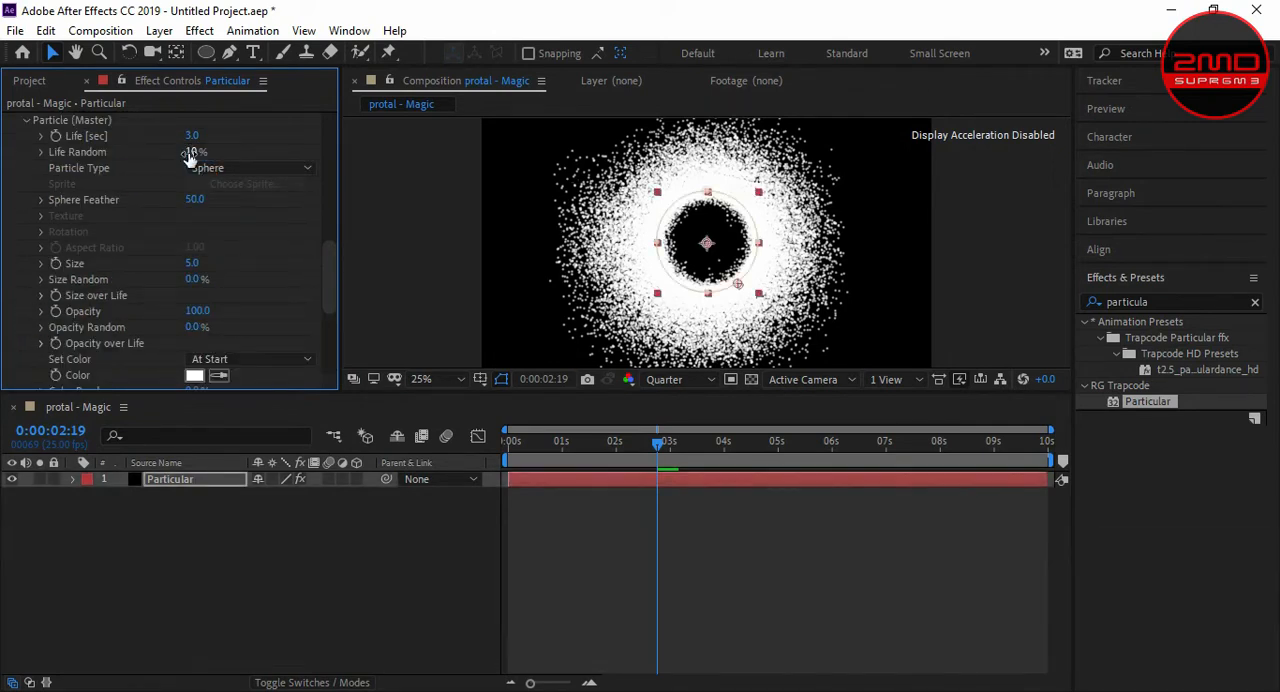
pyautogui.click(205, 170)
pyautogui.click(230, 182)
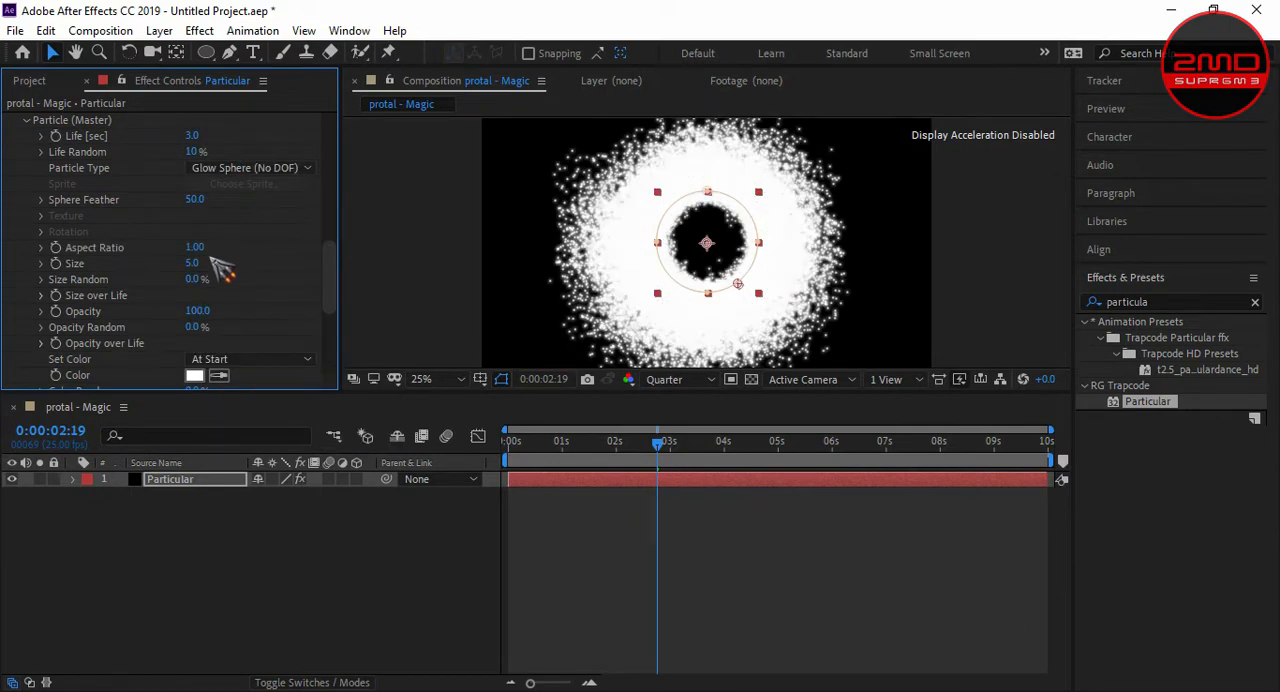
# - Set the particle Size to 2 and Size Random to 100%
pyautogui.scroll(-1, 218, 258)
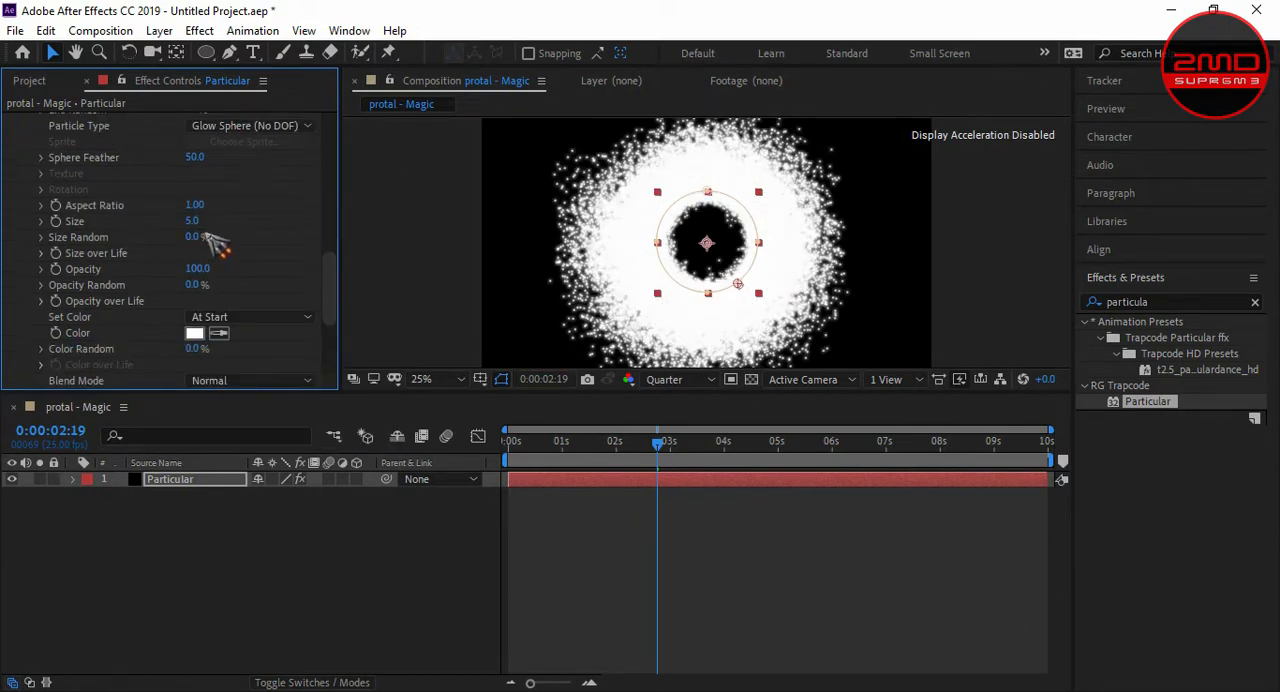
pyautogui.write('2')
pyautogui.press('Return')
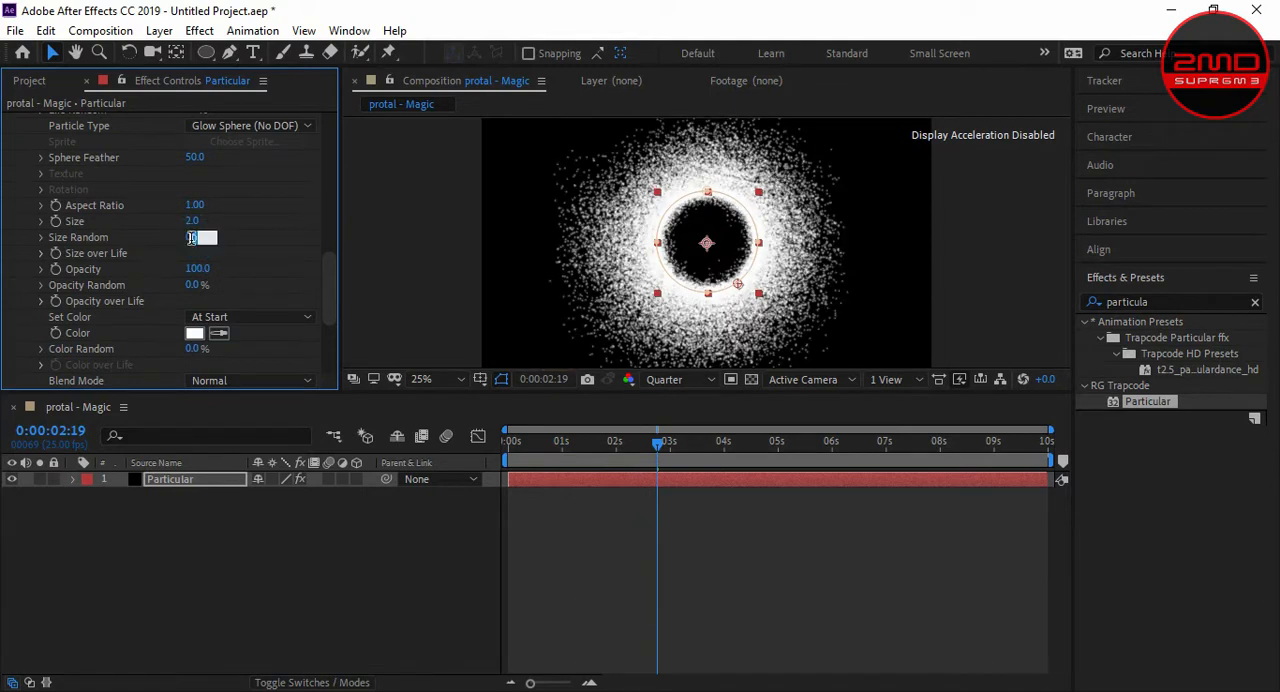
pyautogui.write('100')
pyautogui.press('Return')
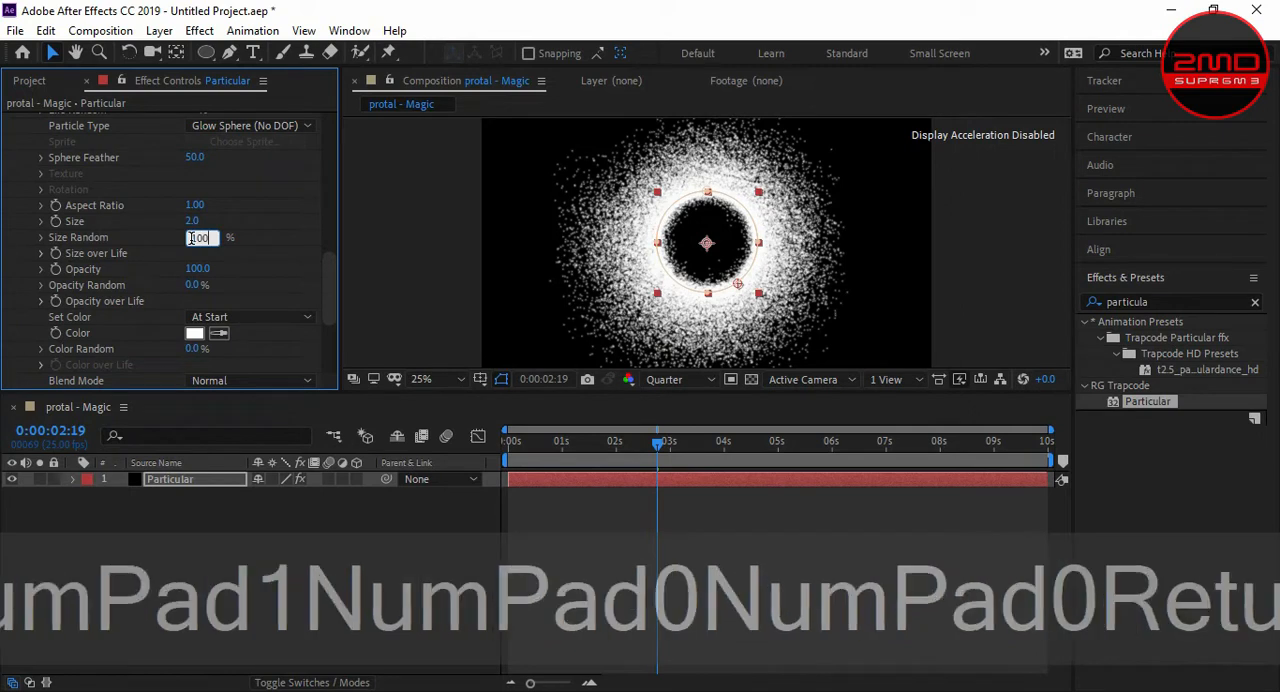
# - Preview the ring of randomly sized particles from 0:00:02:19
pyautogui.scroll(-2, 738, 310)
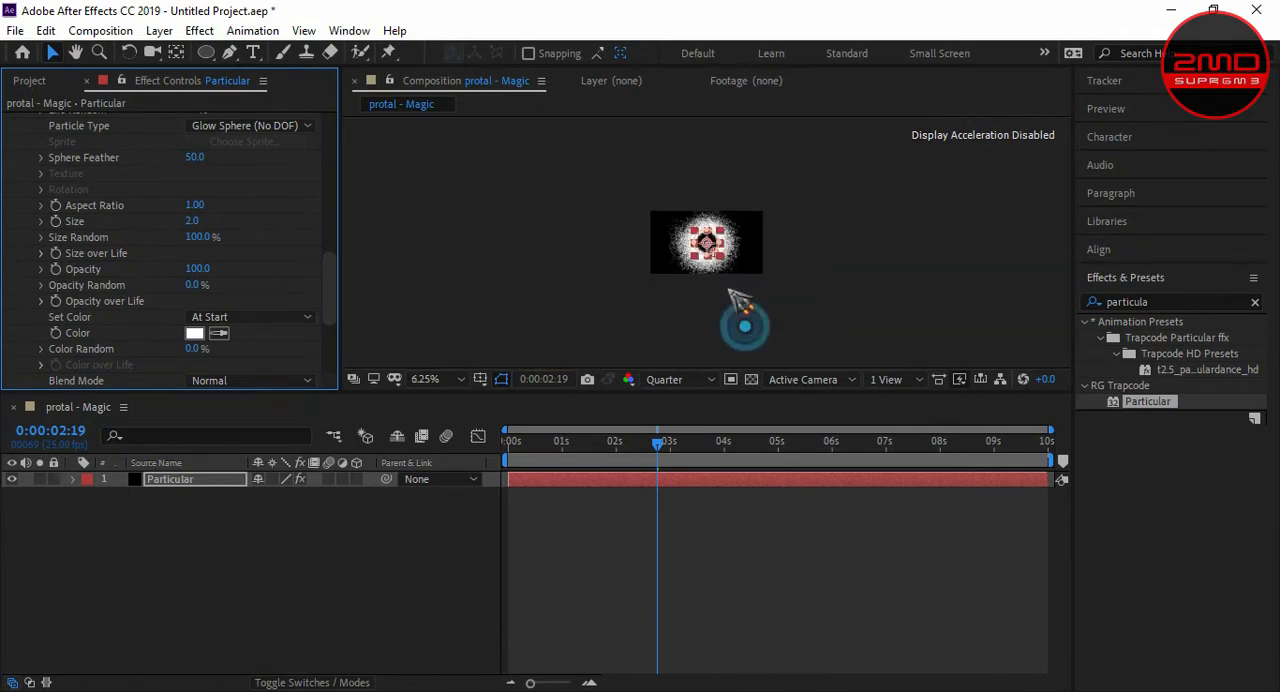
pyautogui.click(750, 266)
pyautogui.scroll(1, 752, 265)
pyautogui.press('space')
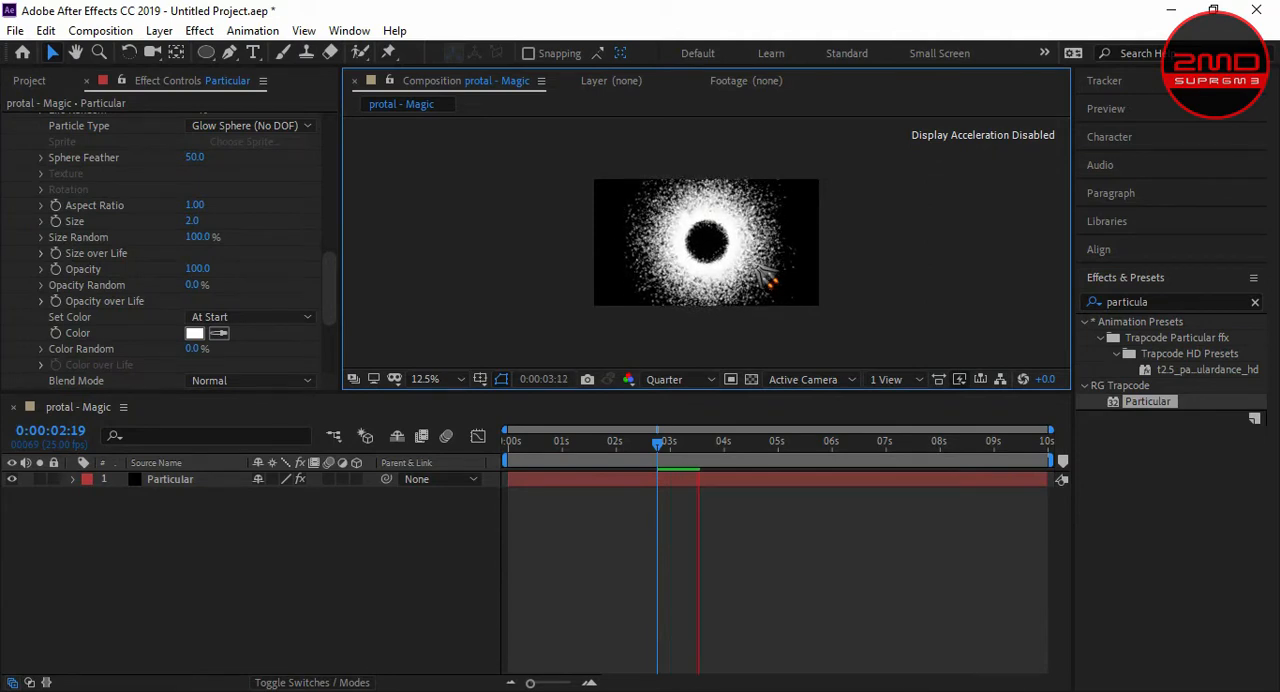
pyautogui.press('KP_0')
pyautogui.press('space')
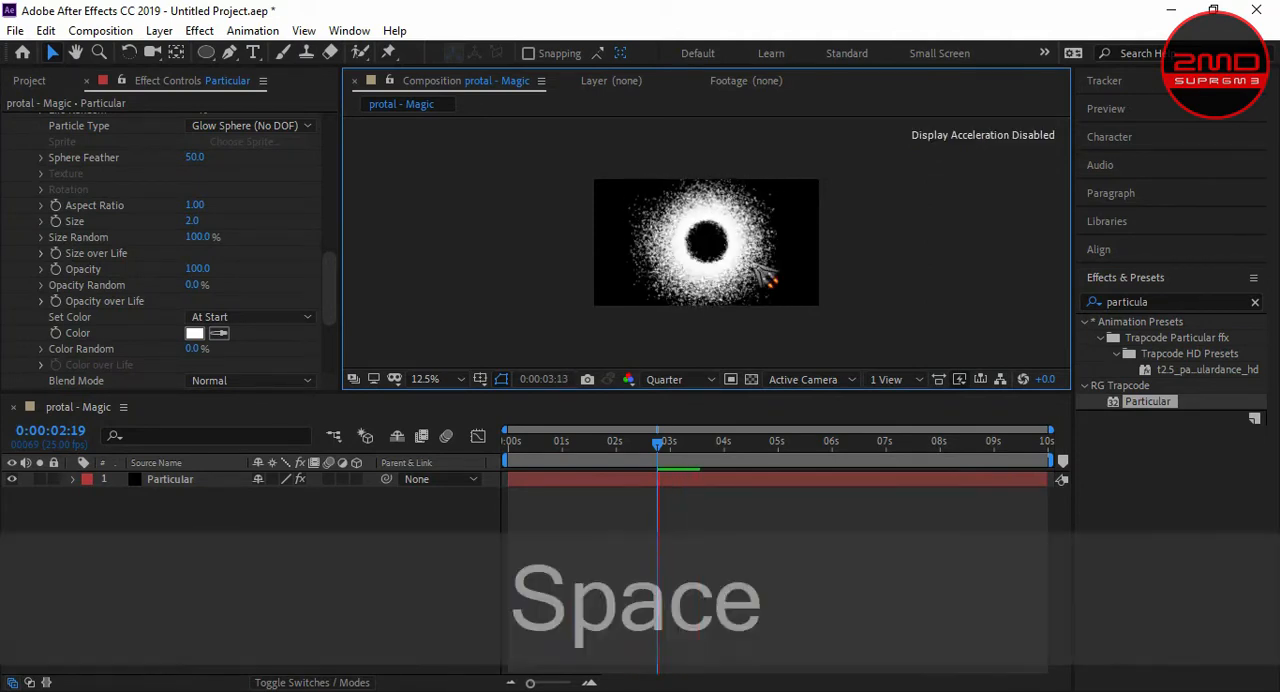
# - Set the particle Size to 1 and preview the ring from 0:00:02:20
pyautogui.click(194, 219)
pyautogui.write('1')
pyautogui.press('Return')
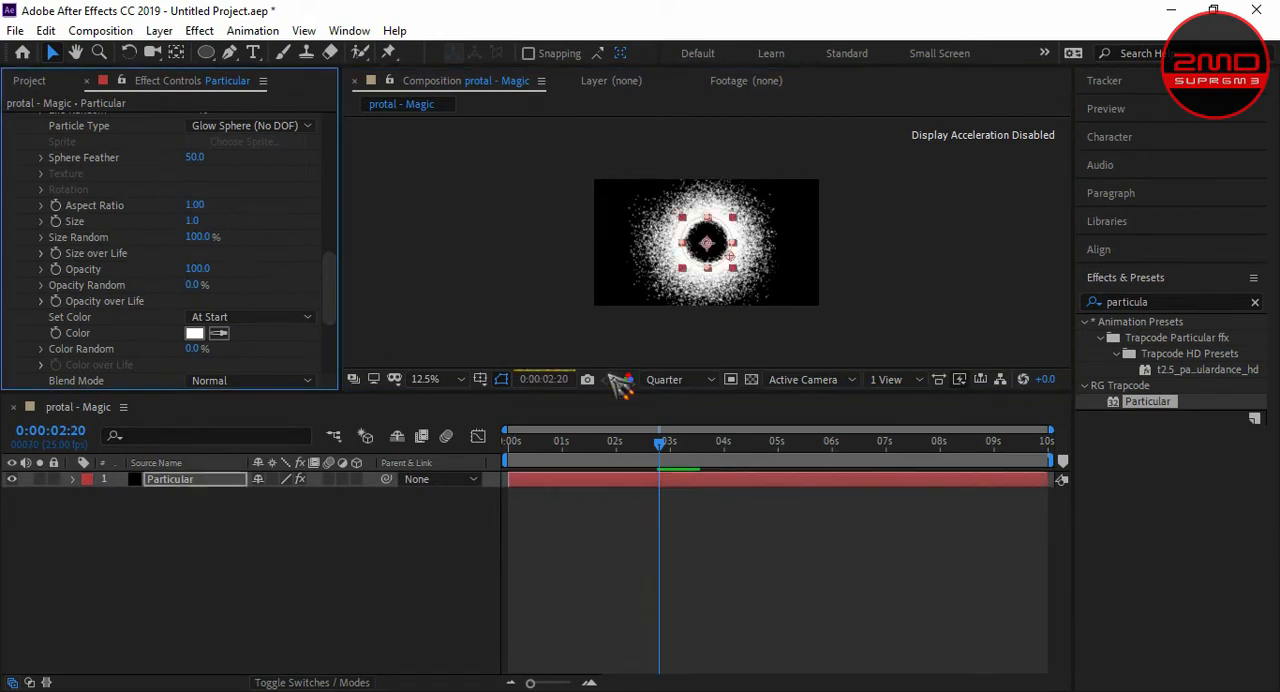
pyautogui.press('space')
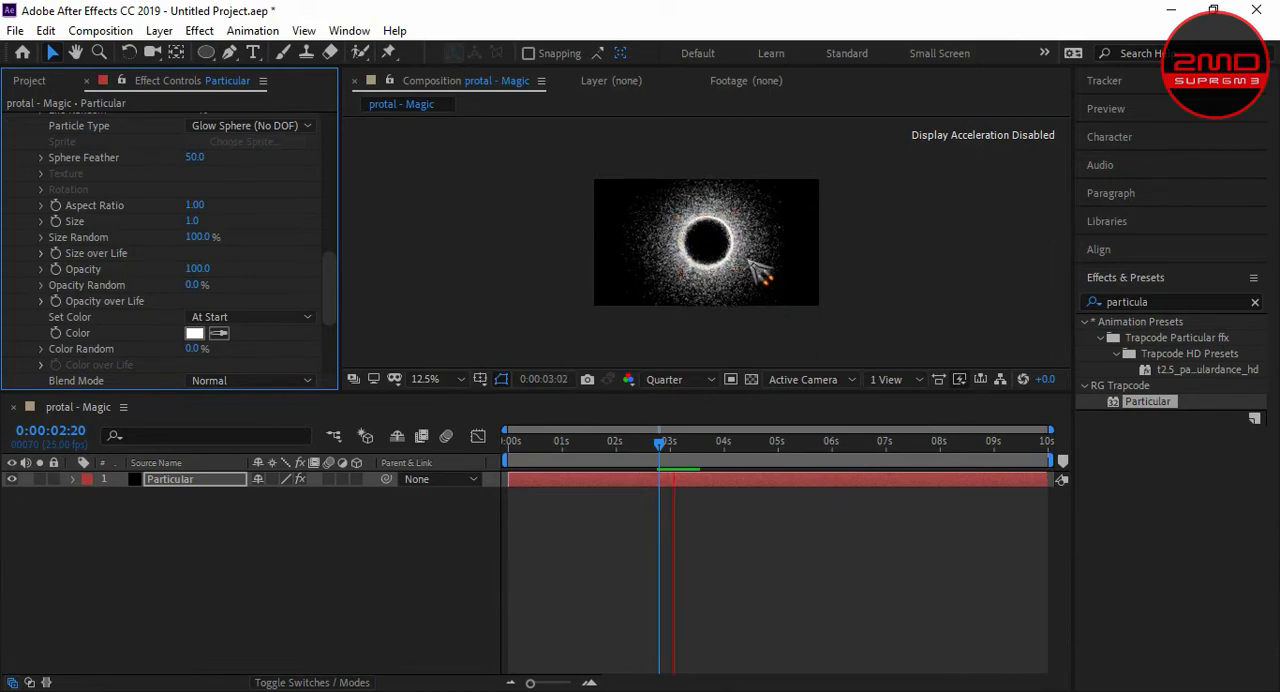
pyautogui.scroll(1, 760, 270)
pyautogui.press('KP_0')
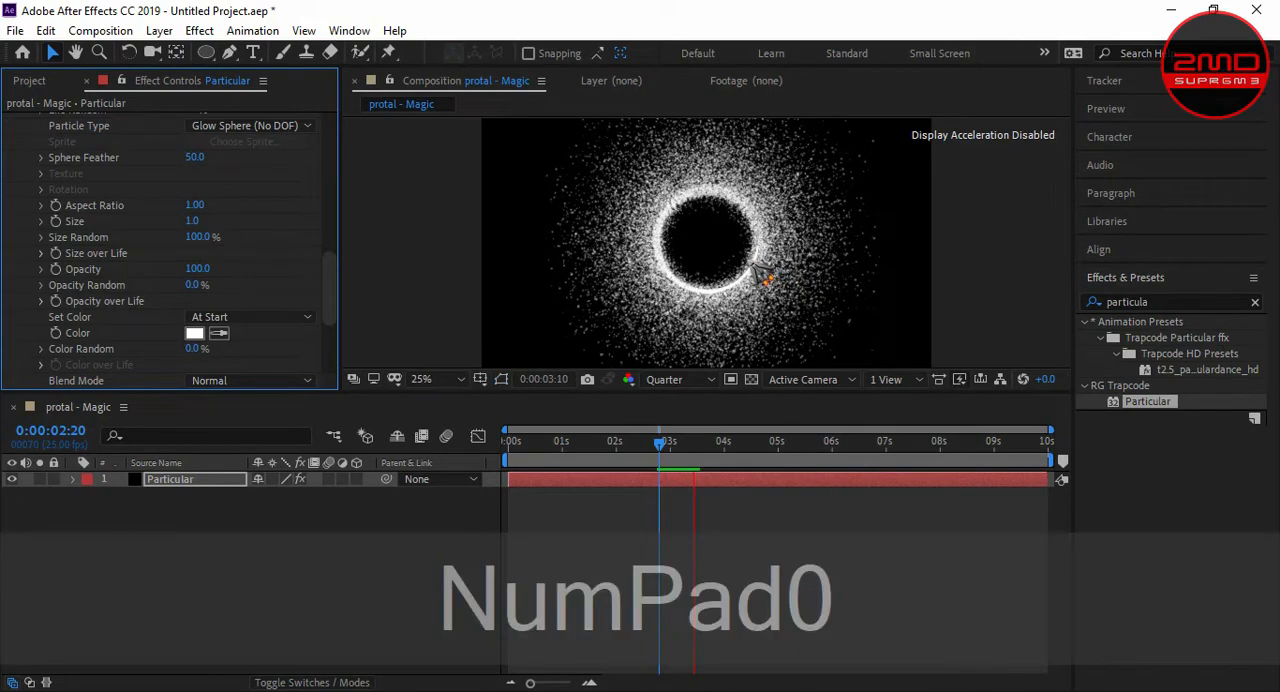
pyautogui.press('KP_0')
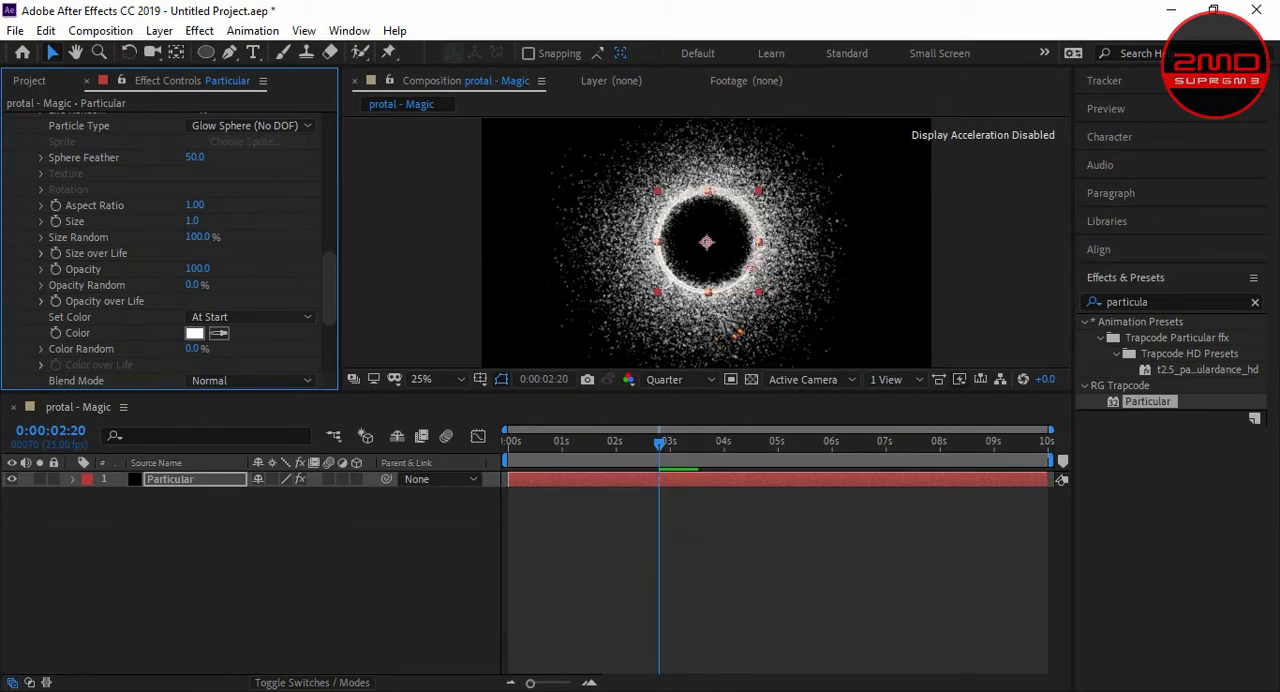
# - Add the bridge_construction_road_118970_3840x2400.jpg image to the composition as a layer
pyautogui.click(205, 690)
pyautogui.moveTo(436, 140); pyautogui.dragTo(288, 625)
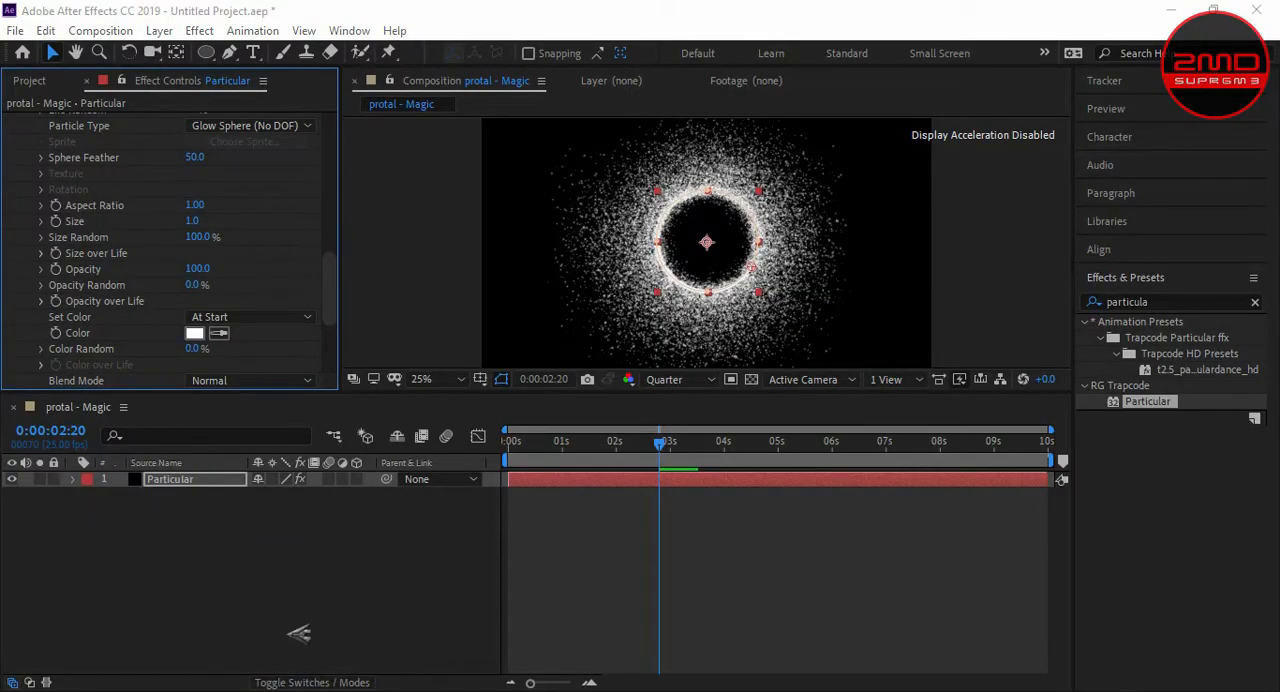
pyautogui.press('Return')
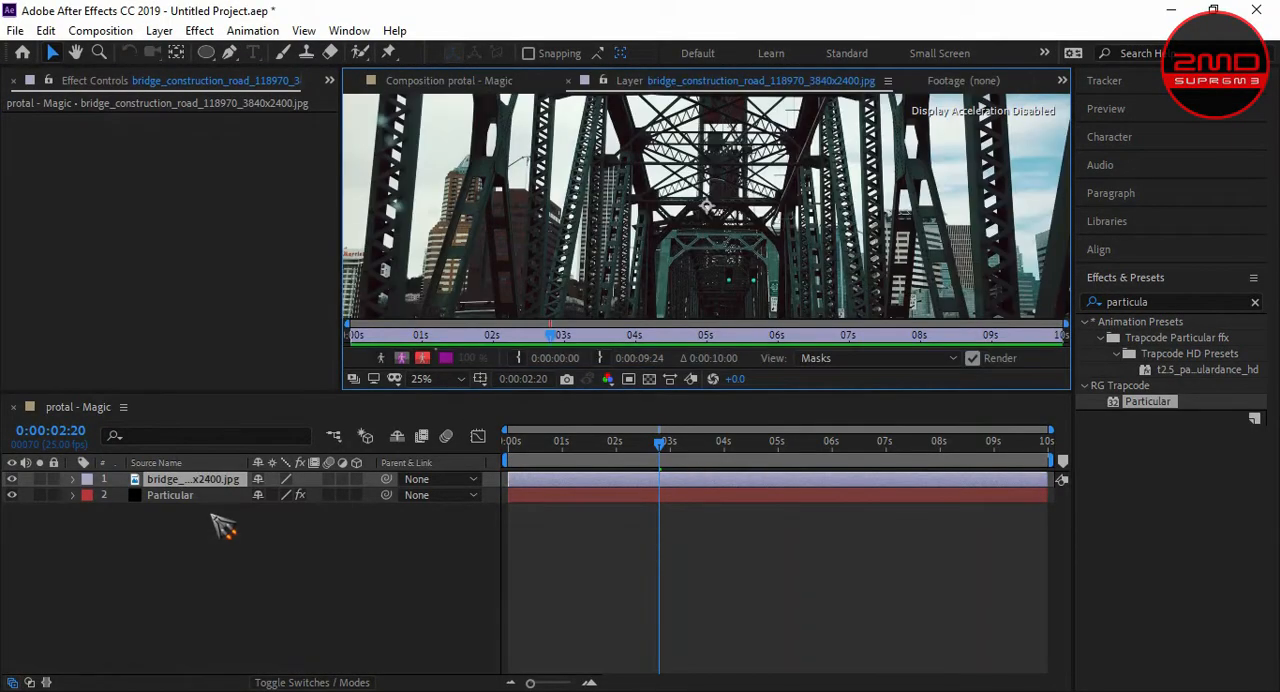
# - Return to the composition view, rename the bridge image layer BG and place it below the Particular layer
pyautogui.click(447, 84)
pyautogui.click(166, 483)
pyautogui.press('Return')
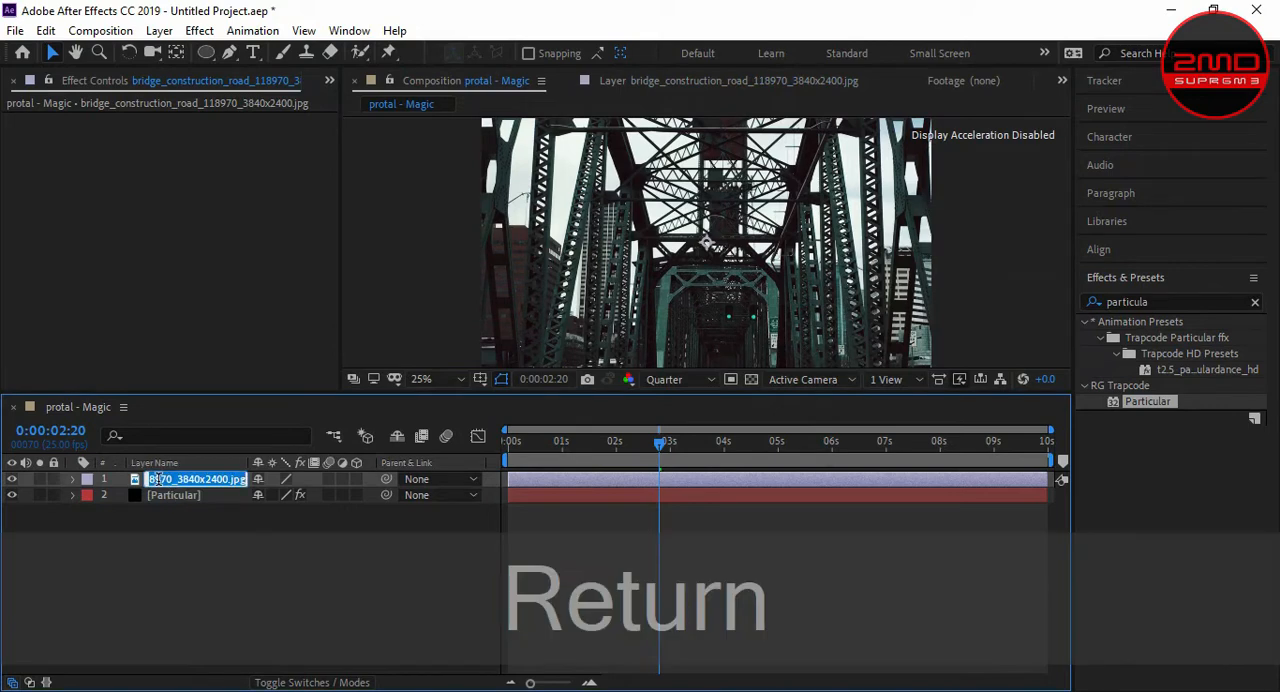
pyautogui.write('BG')
pyautogui.press('Return')
pyautogui.moveTo(163, 481); pyautogui.dragTo(170, 518)
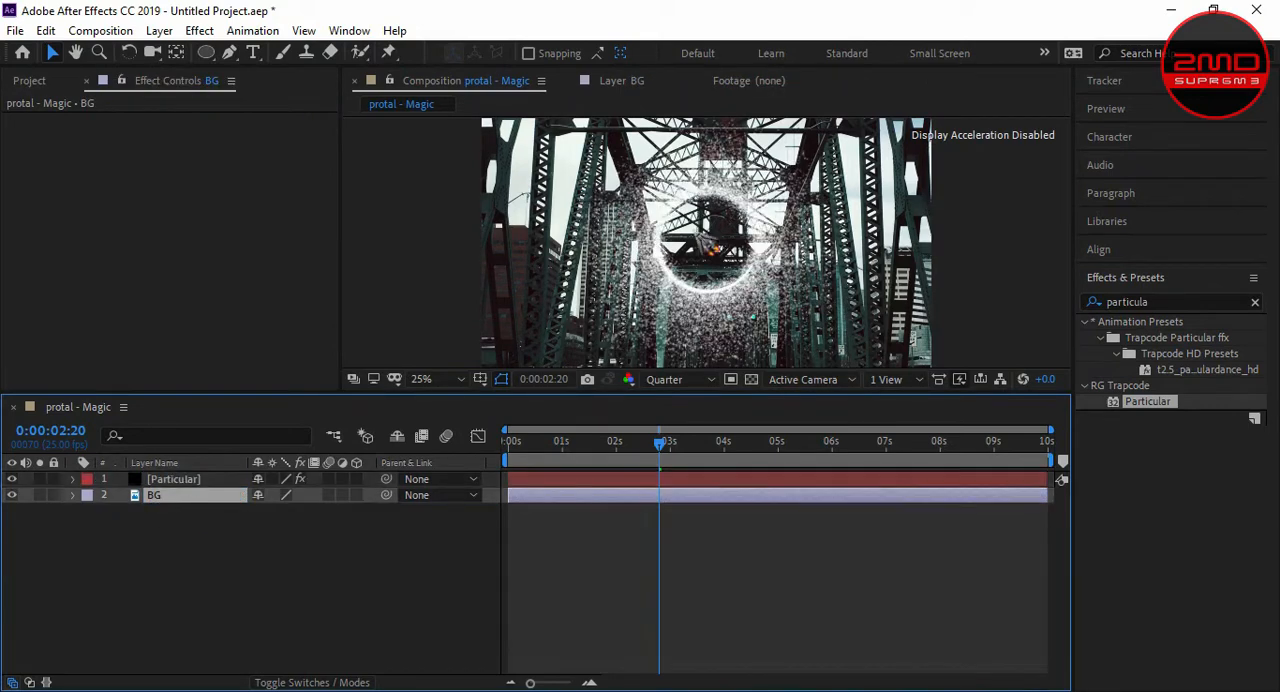
# - Scale the BG layer to 61% and move the image upward in the frame
pyautogui.scroll(-2, 815, 290)
pyautogui.press('s')
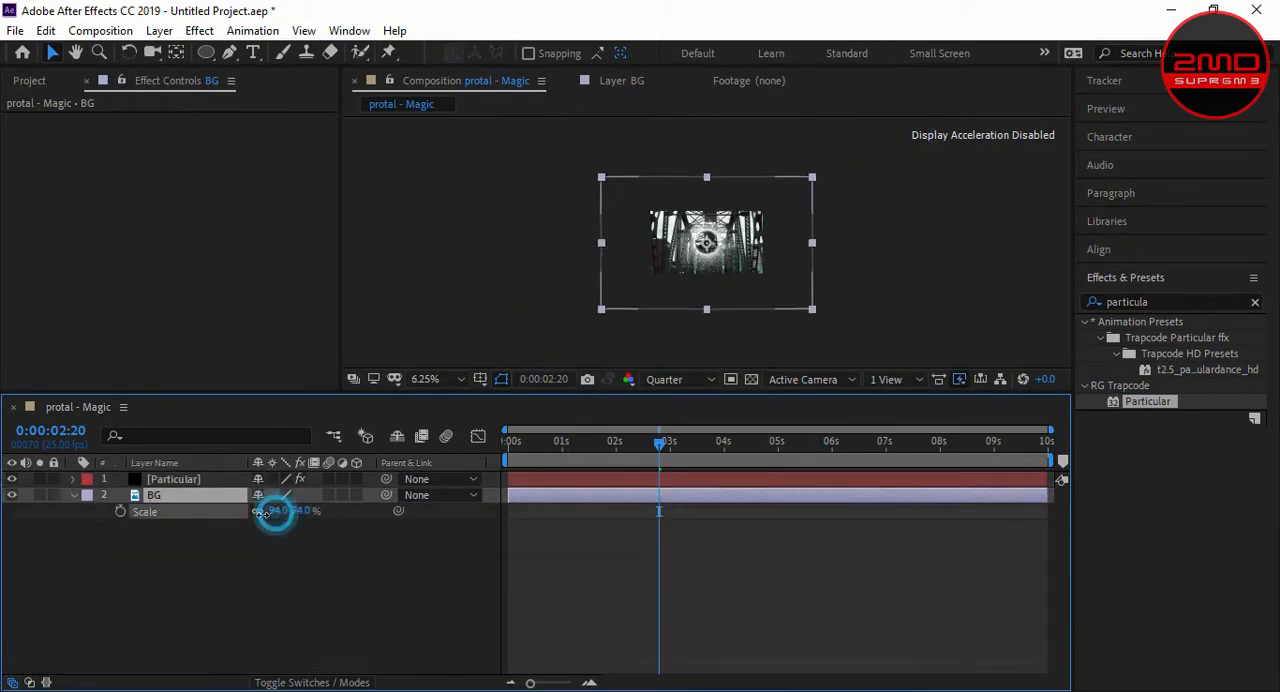
pyautogui.moveTo(271, 514); pyautogui.dragTo(249, 517)
pyautogui.scroll(1, 706, 242)
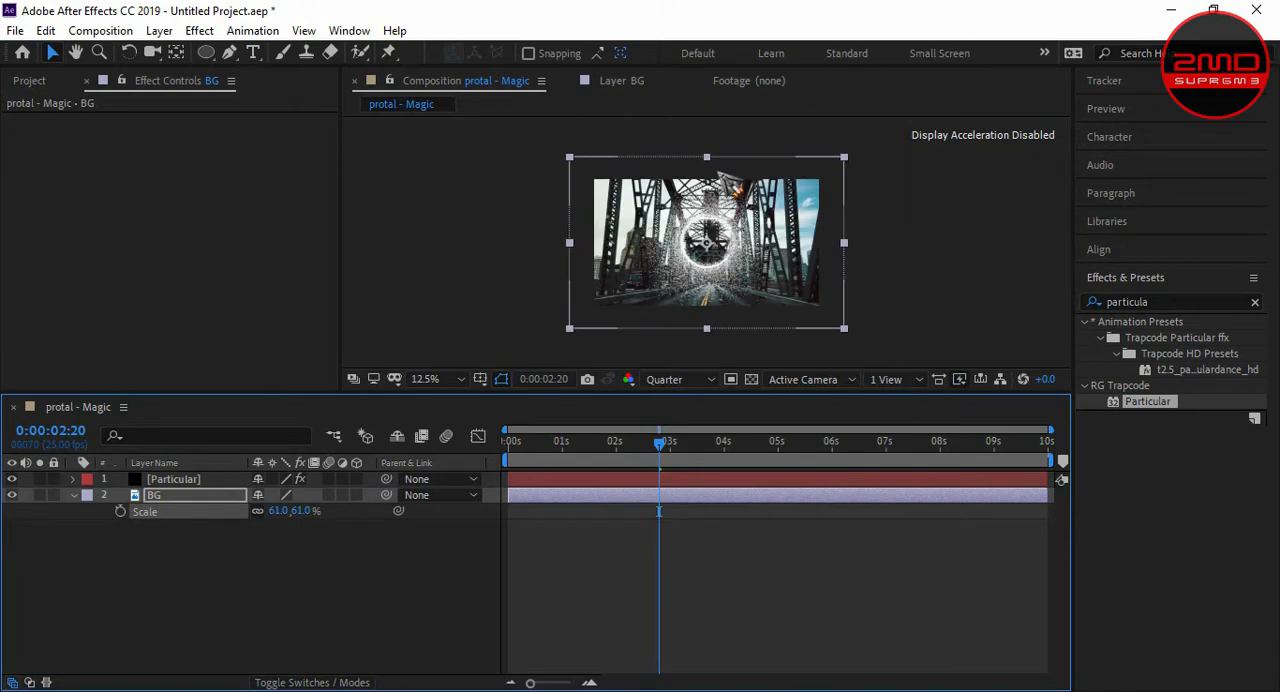
pyautogui.moveTo(726, 180); pyautogui.dragTo(726, 140)
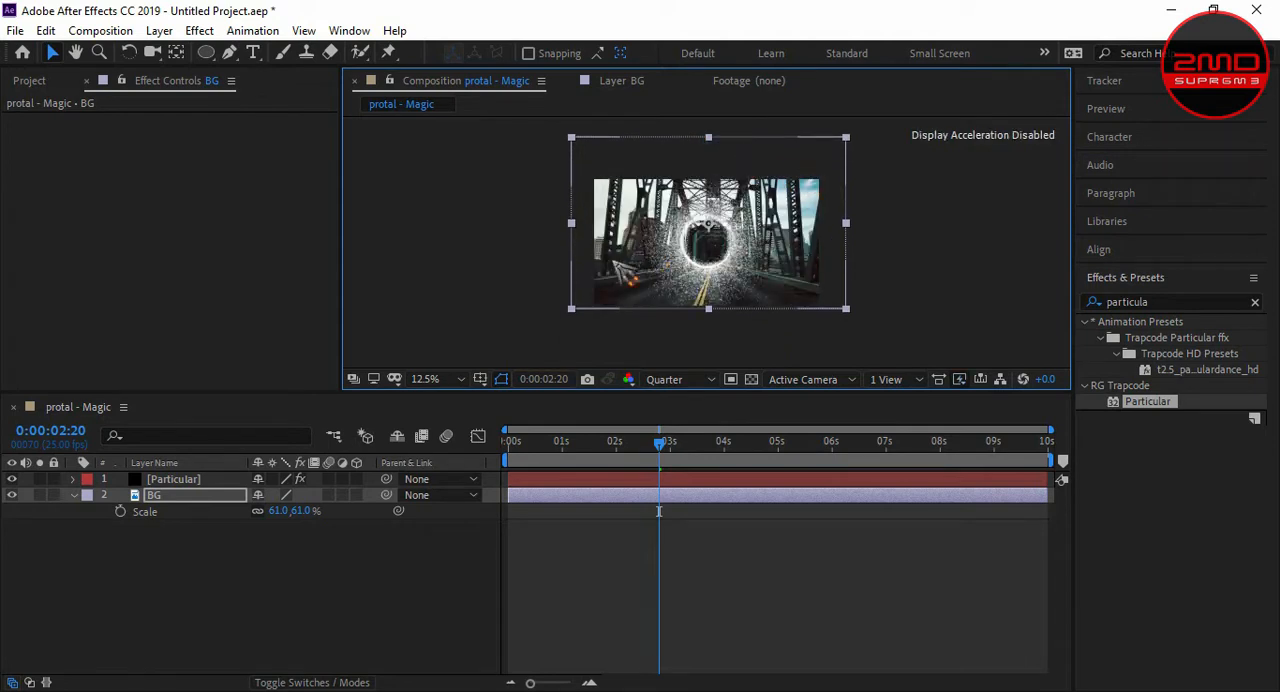
# - Enlarge the BG layer to 83% and shift it so its lower edge sits just below the frame
pyautogui.moveTo(285, 515); pyautogui.dragTo(305, 512)
pyautogui.moveTo(572, 332); pyautogui.dragTo(571, 315)
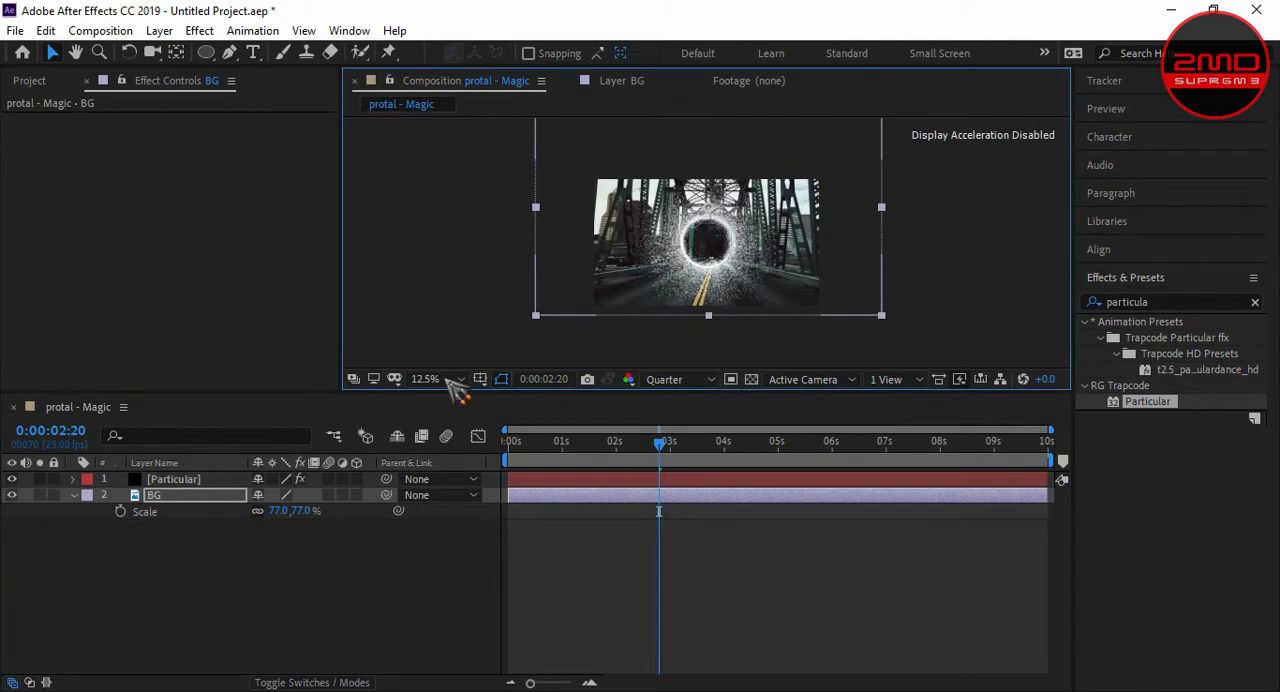
pyautogui.click(291, 514)
pyautogui.click(288, 546)
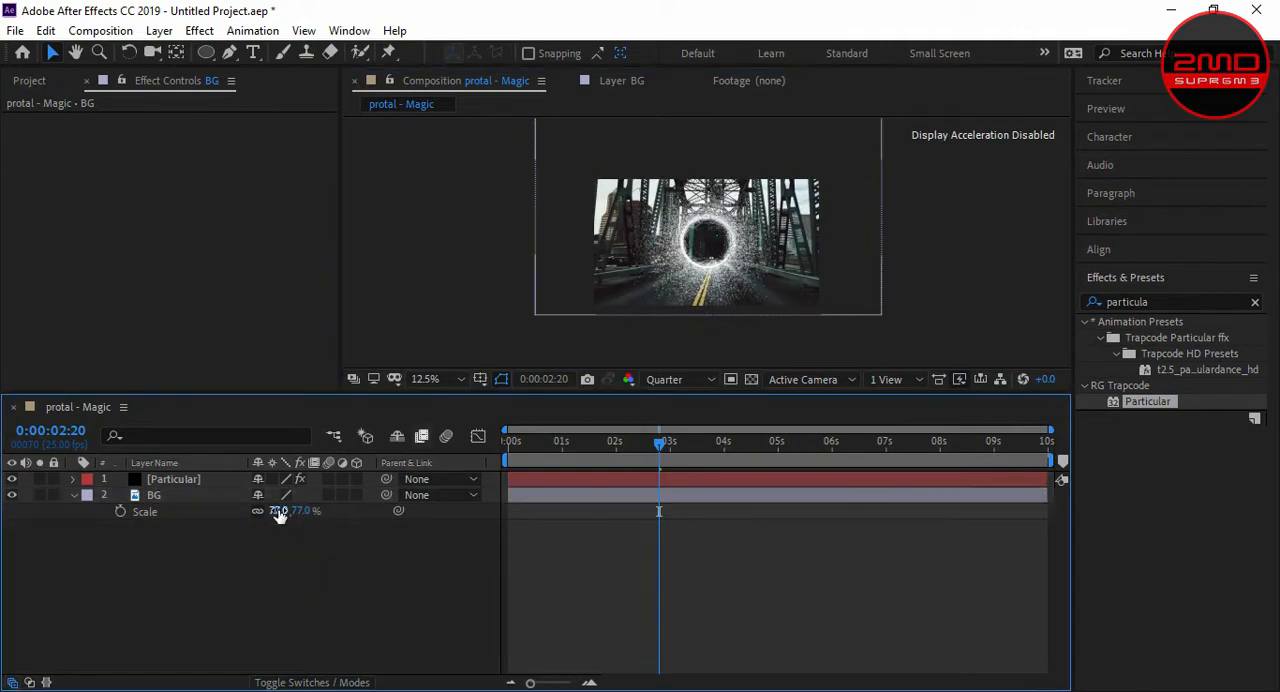
pyautogui.moveTo(278, 513); pyautogui.dragTo(288, 503)
pyautogui.click(554, 274)
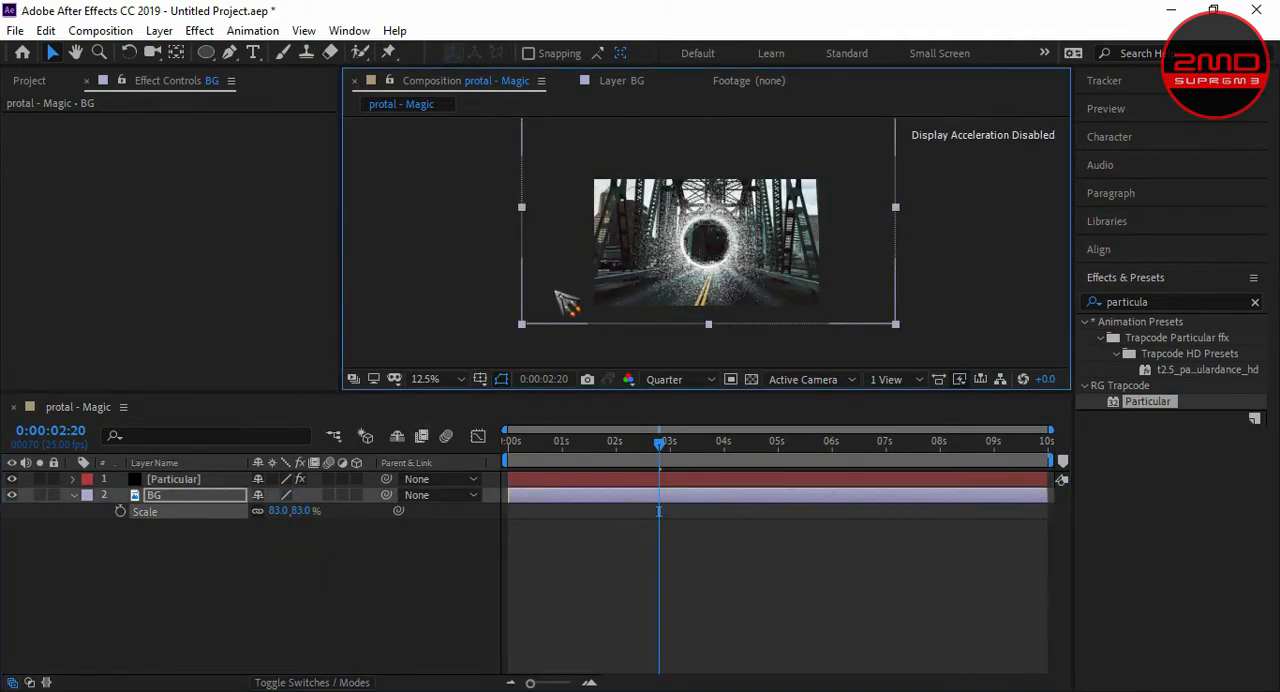
pyautogui.moveTo(555, 292)
pyautogui.mouseDown()
pyautogui.moveTo(554, 267)
pyautogui.moveTo(558, 277)
pyautogui.mouseUp()
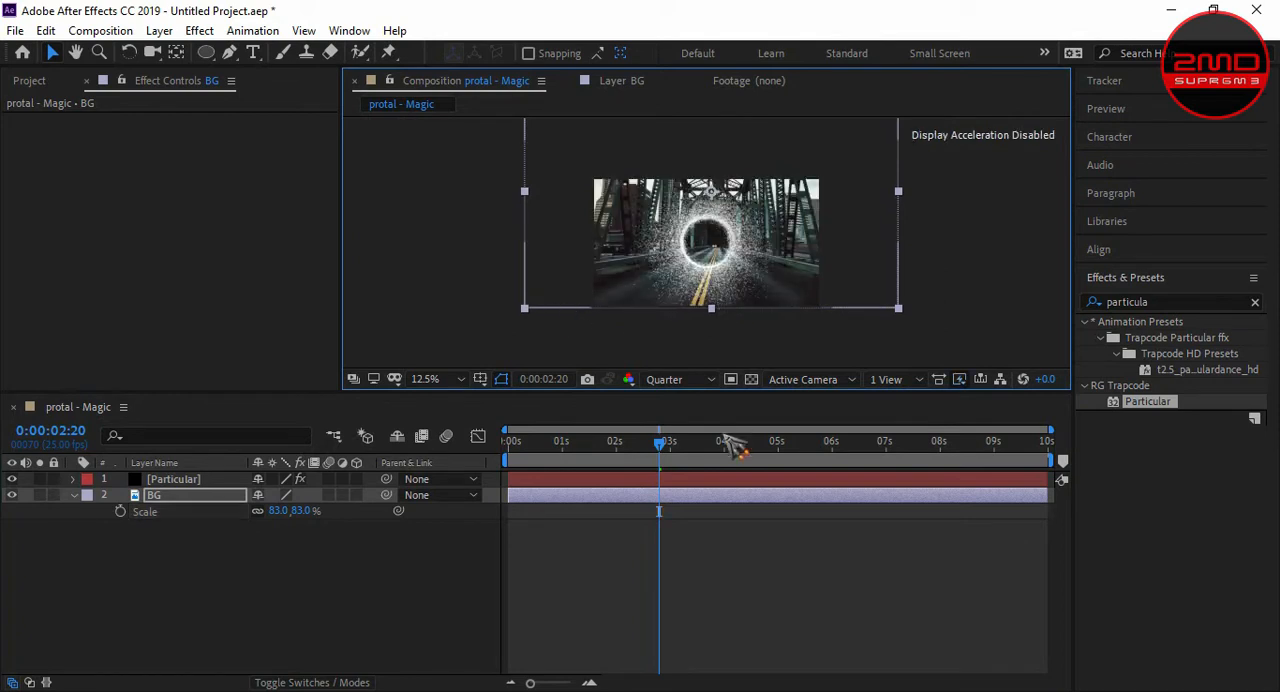
# - Preview the particle portal over the bridge background from 0:00:02:20 and inspect it up close
pyautogui.press('space')
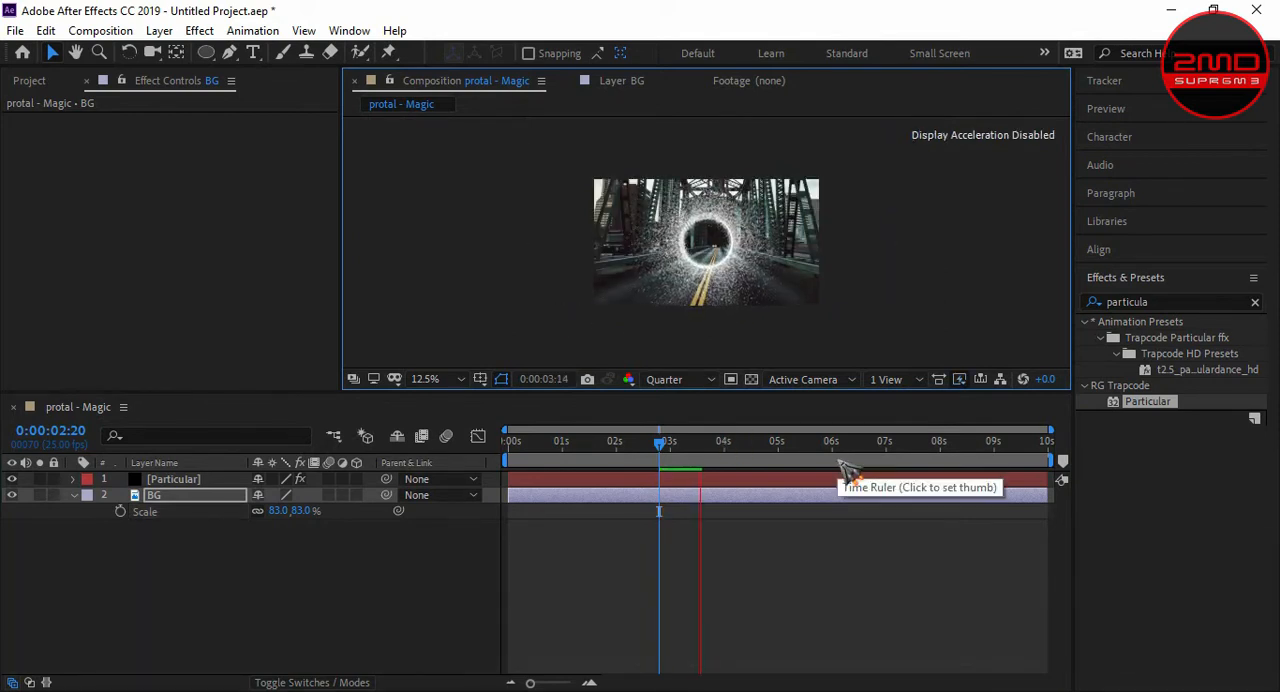
pyautogui.press('KP_0')
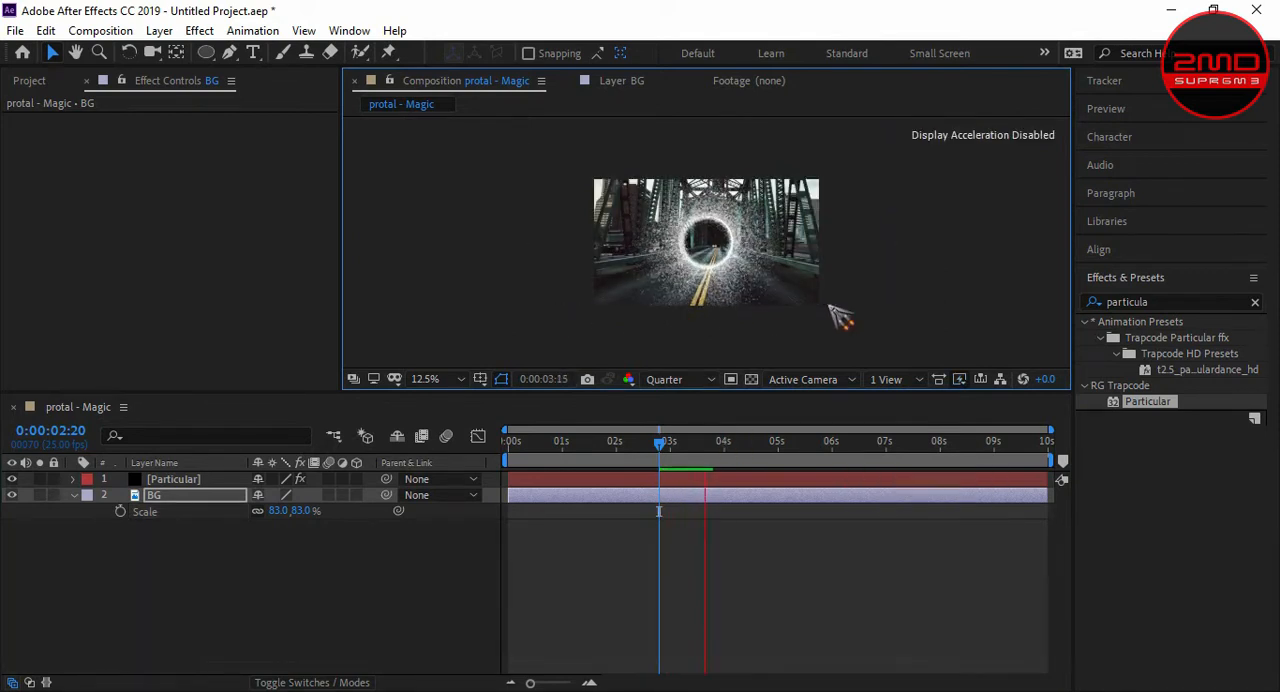
pyautogui.press('.')
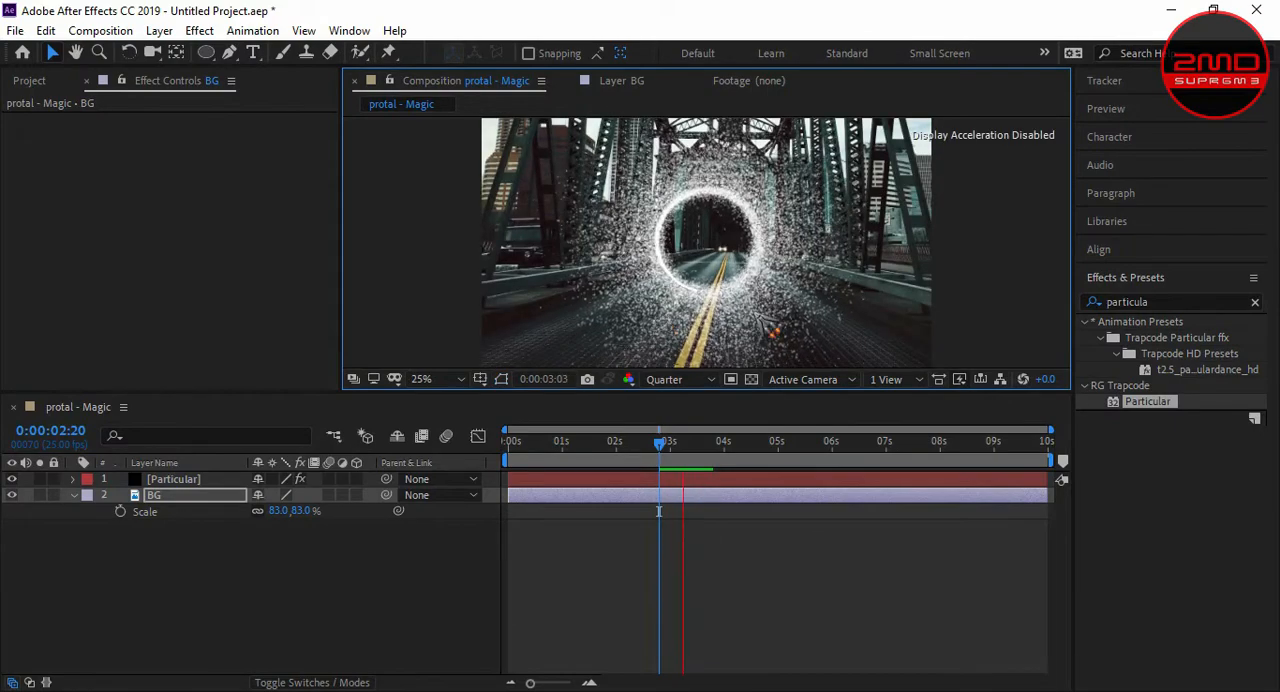
# - Stop the preview and set up a new 1920 × 1080 px solid with the near-white colour FDFDFD
pyautogui.press('space')
pyautogui.click(340, 590)
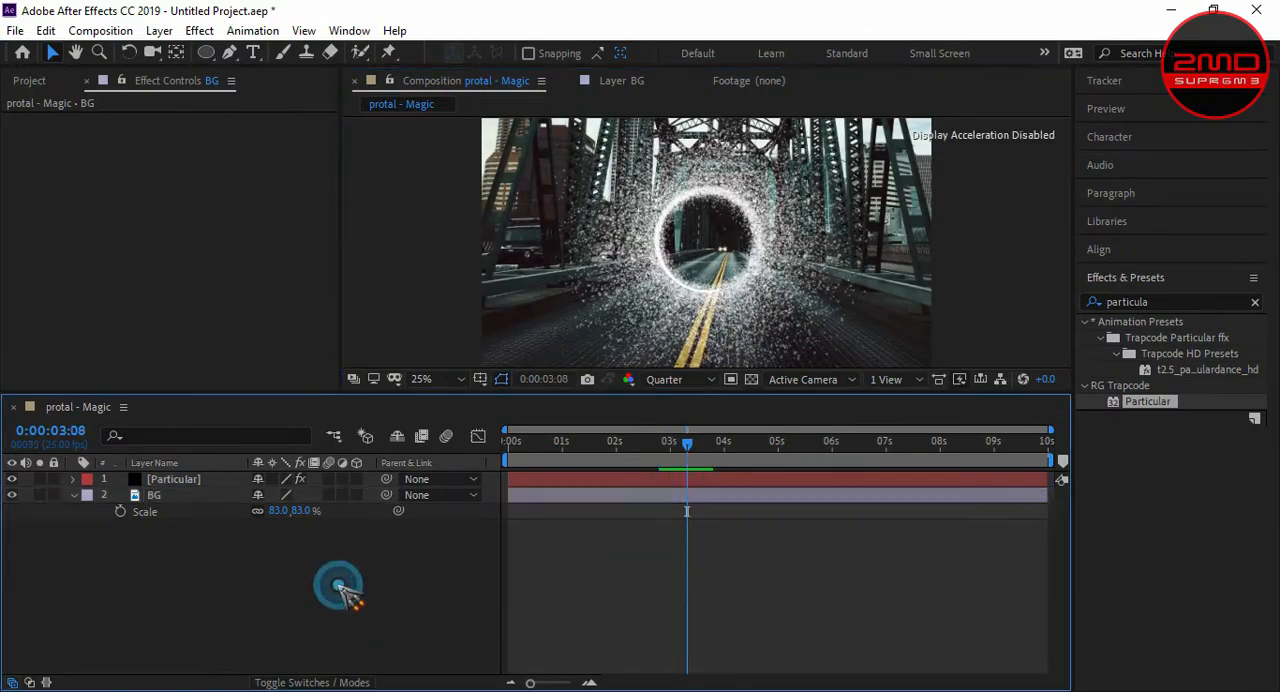
pyautogui.rightClick(323, 566)
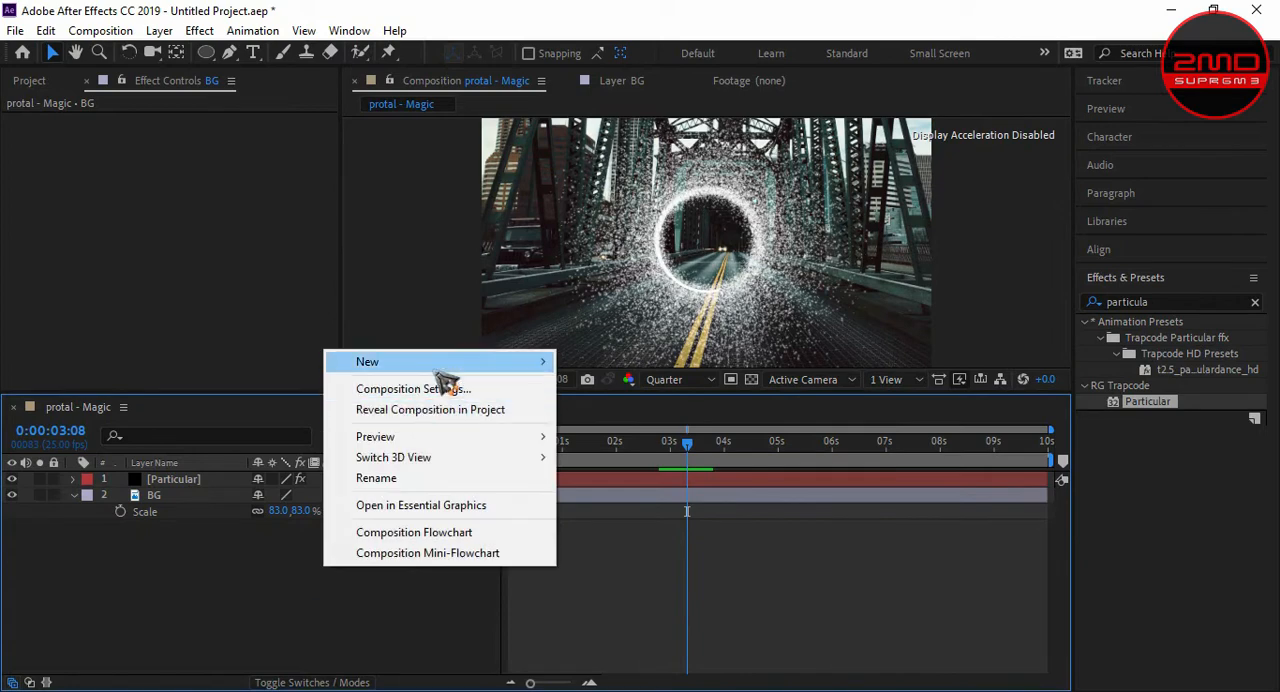
pyautogui.moveTo(443, 365)
pyautogui.click(708, 414)
pyautogui.click(637, 524)
pyautogui.click(648, 366)
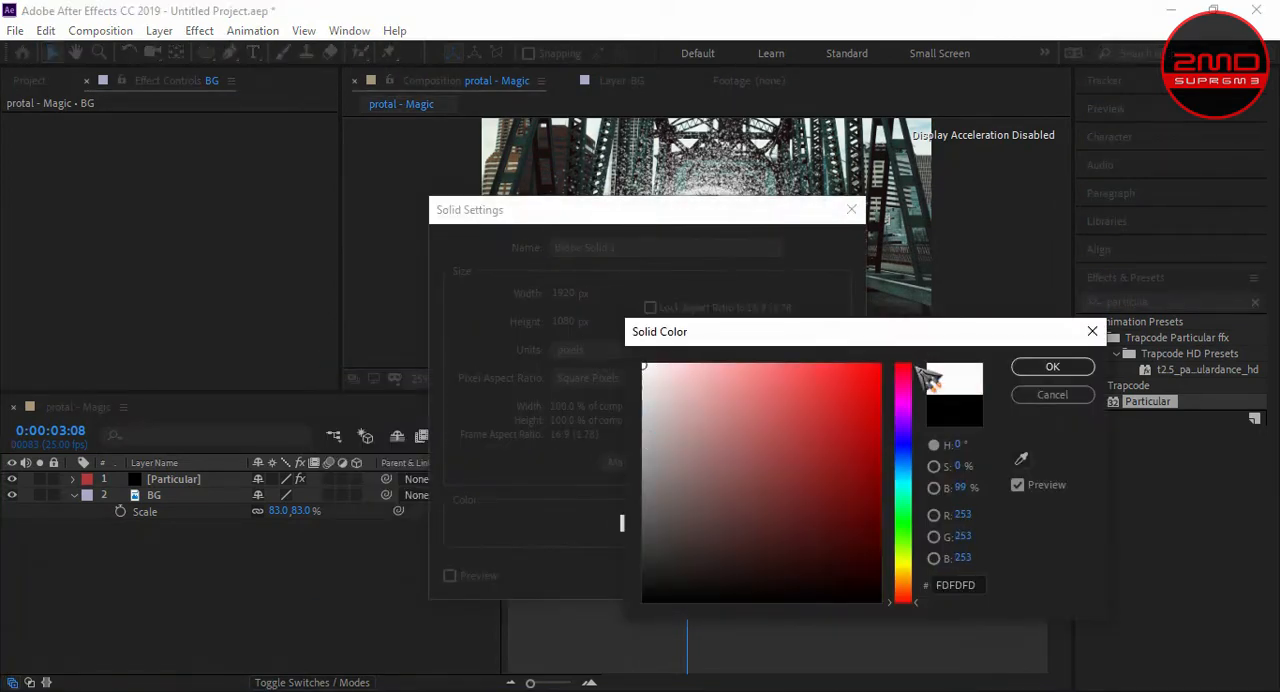
pyautogui.click(1016, 366)
# - Name the white solid Floor and create it
pyautogui.moveTo(641, 249); pyautogui.dragTo(465, 259)
pyautogui.write('Fo')
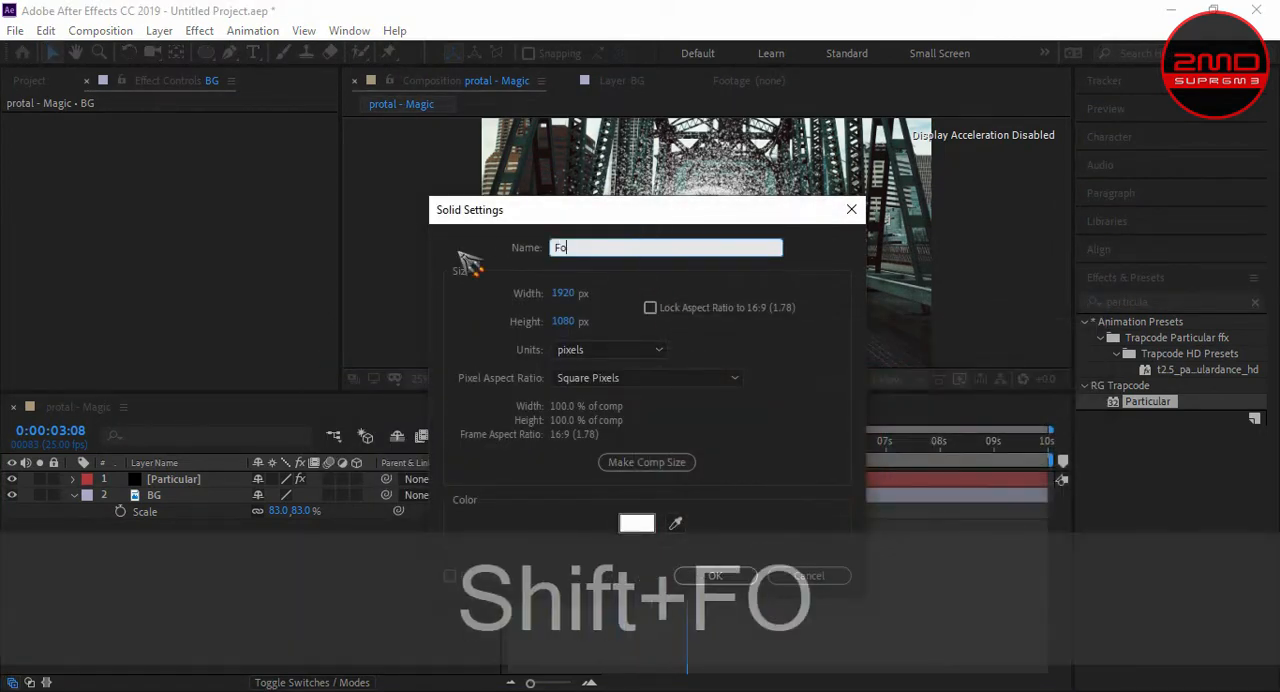
pyautogui.press('BackSpace')
pyautogui.write('lor')
pyautogui.press('BackSpace')
pyautogui.write('or')
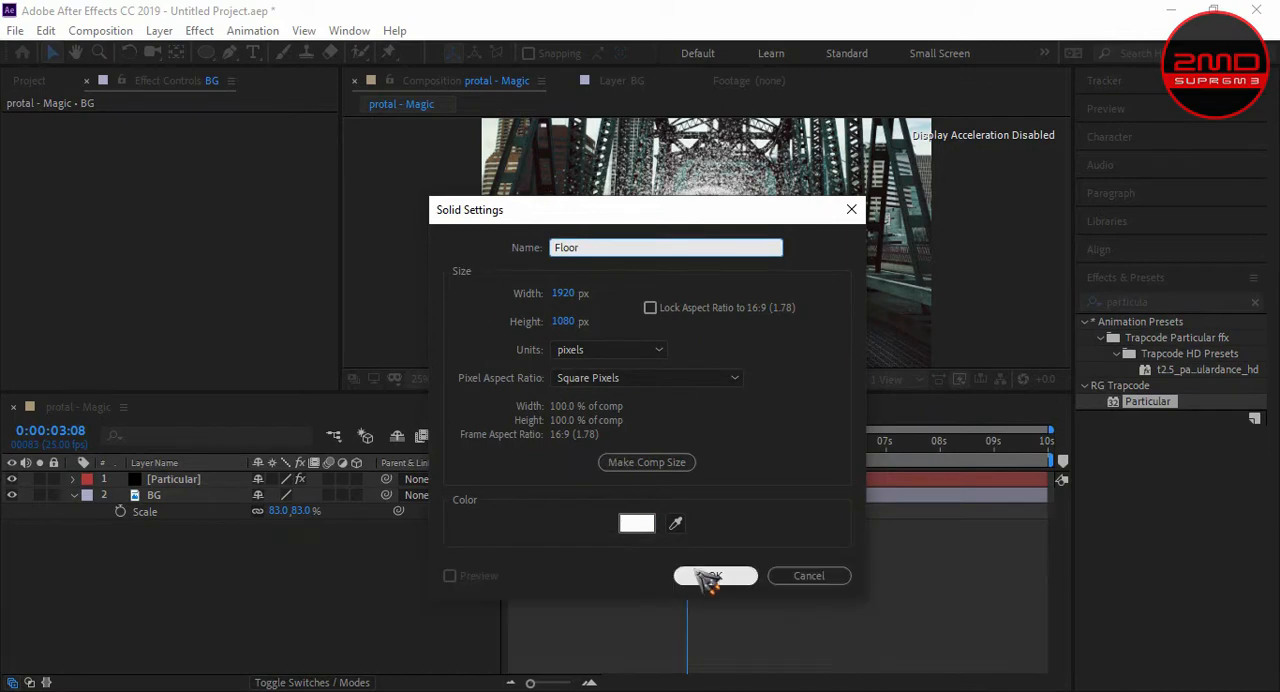
pyautogui.click(713, 576)
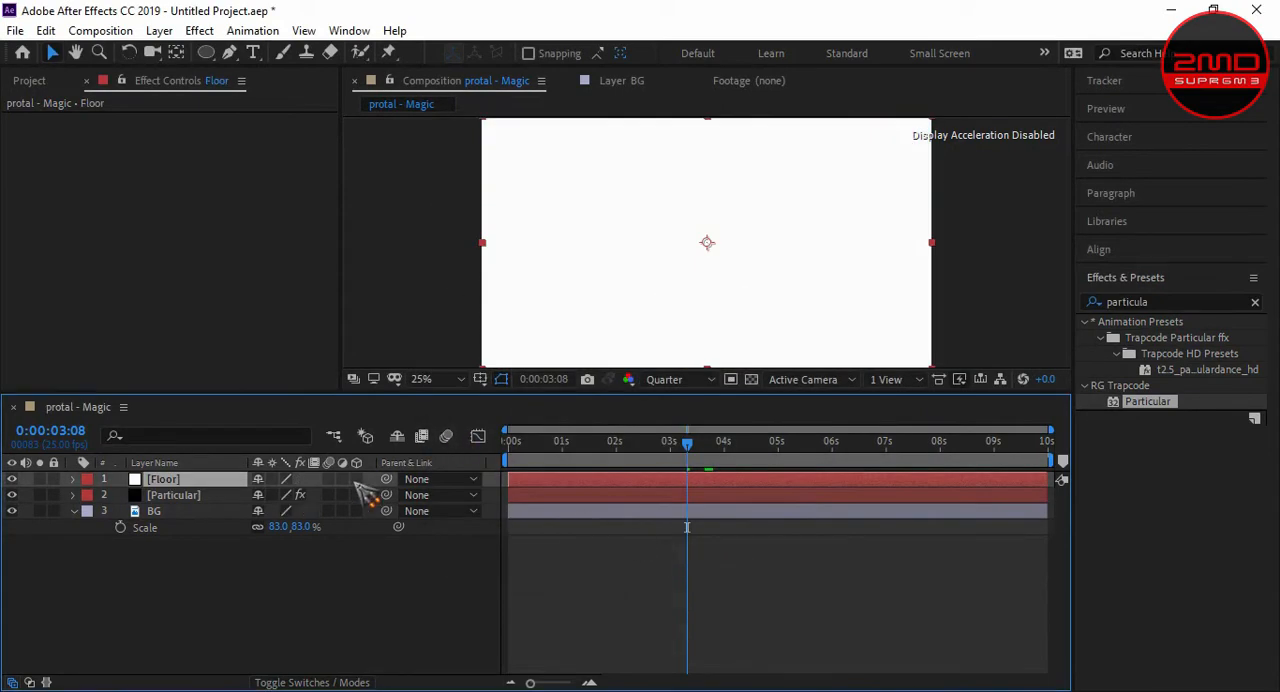
# - Turn the Floor solid into a 3D layer, keeping the layer switches displayed
pyautogui.click(356, 479)
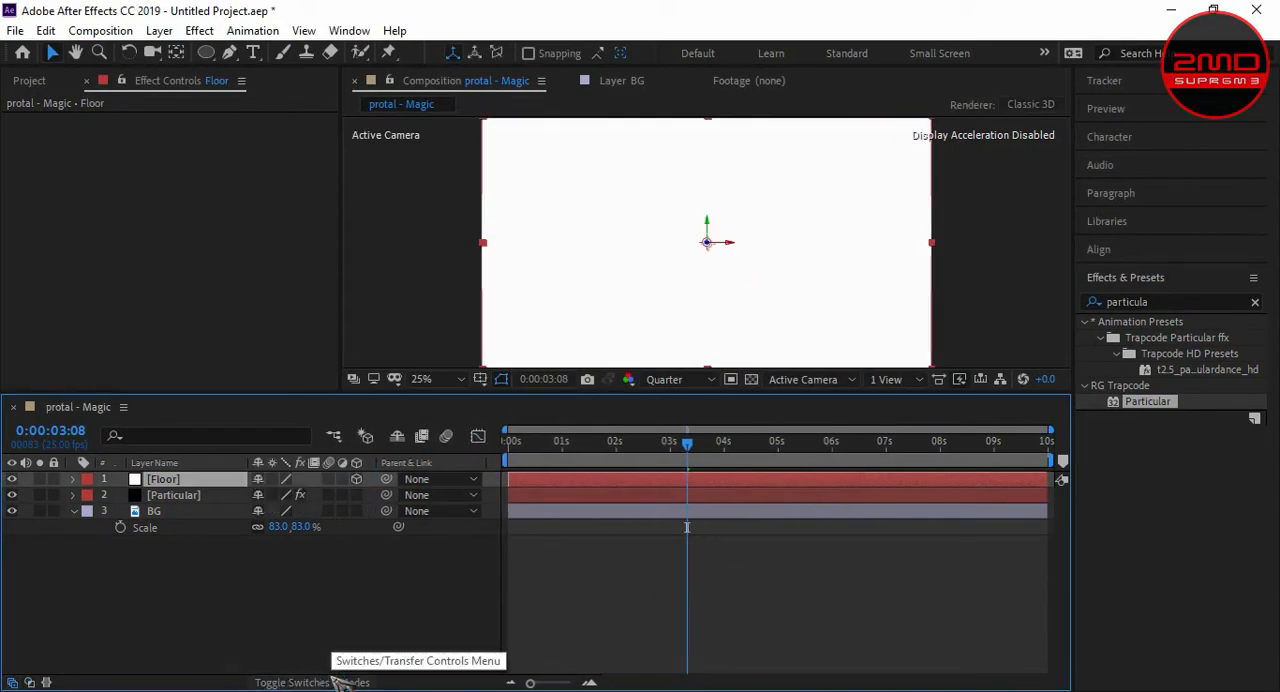
pyautogui.press('F4')
pyautogui.press('F4')
pyautogui.press('F4')
pyautogui.press('F4')
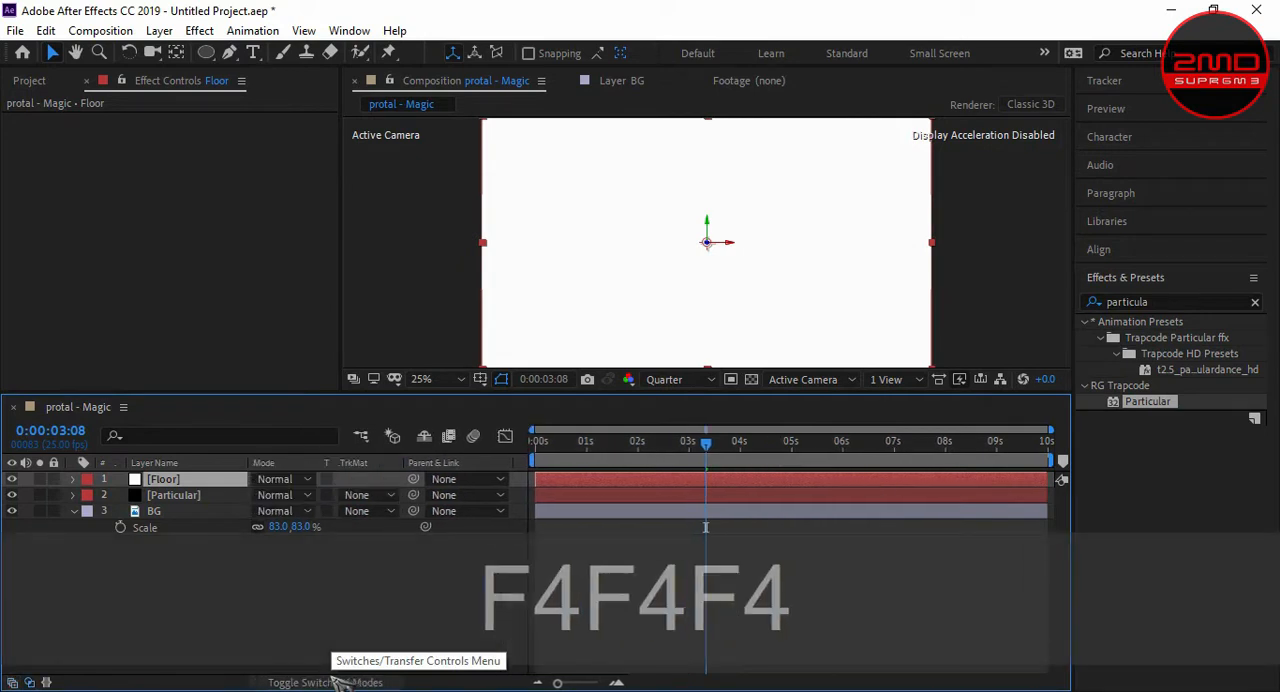
pyautogui.click(354, 482)
pyautogui.click(354, 482)
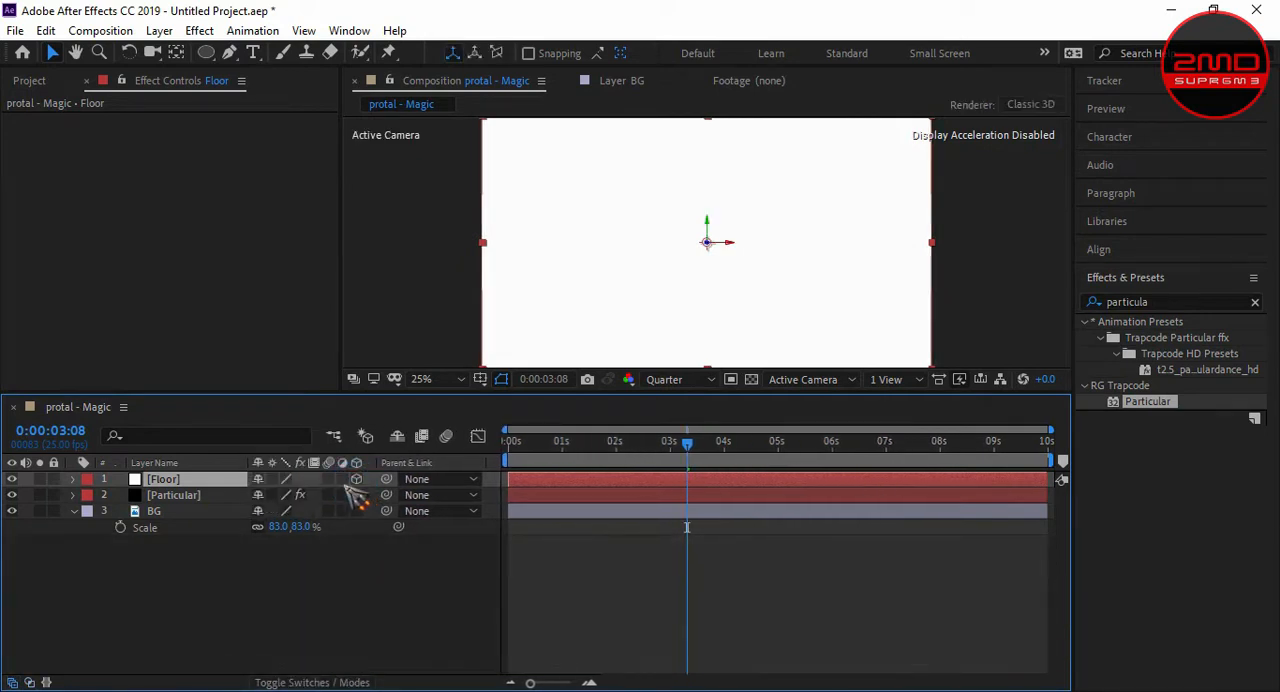
# - Set the Floor layer's X orientation to 262°
pyautogui.click(171, 481)
pyautogui.write('r')
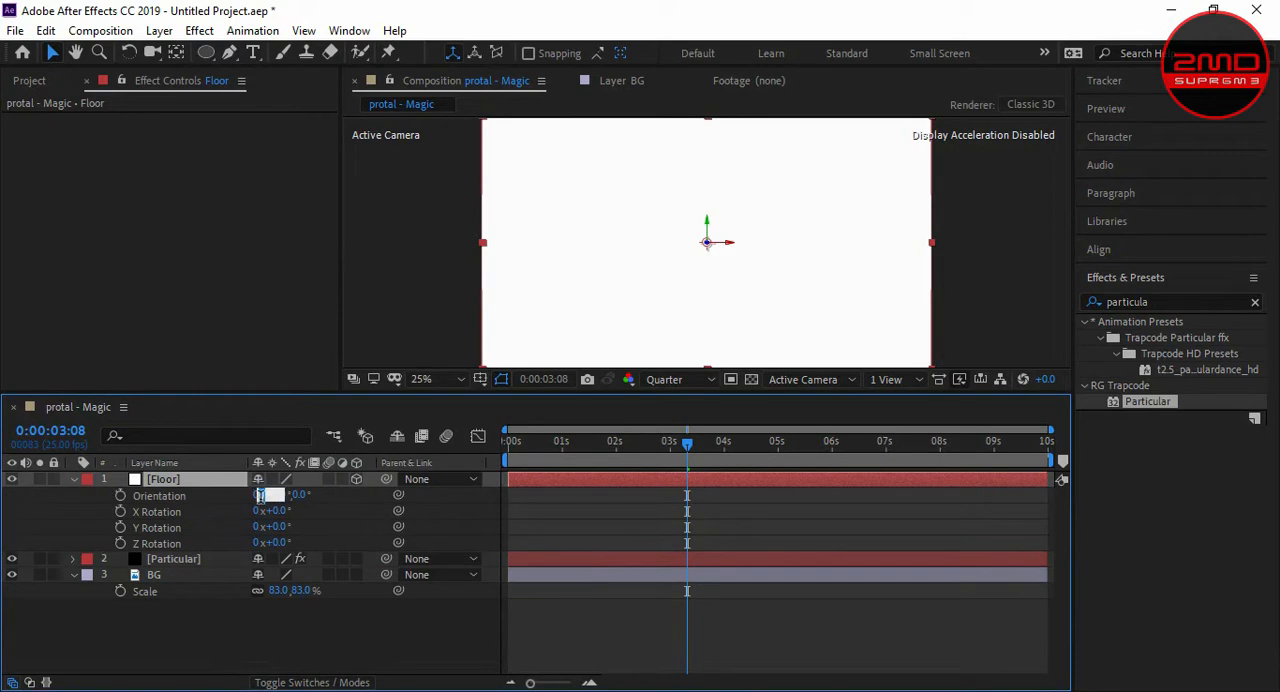
pyautogui.write('262')
pyautogui.press('Return')
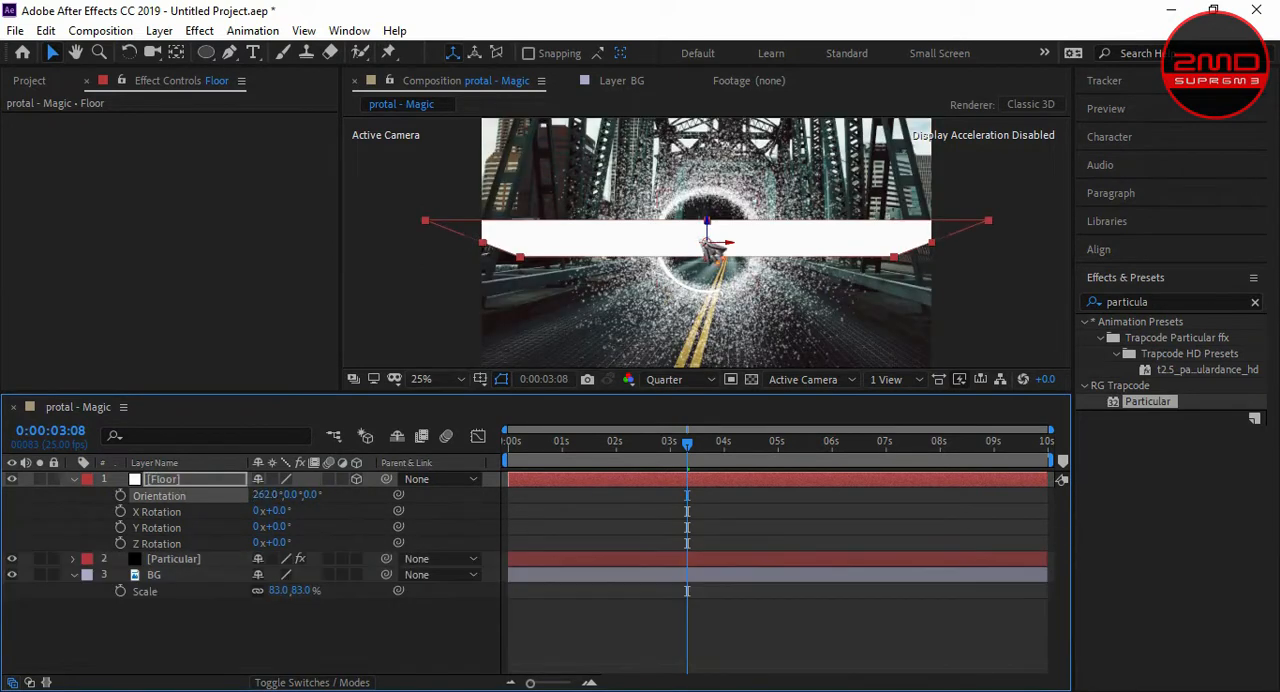
# - Lower the Floor plane onto the road, push it back in depth and place it just below the portal ring
pyautogui.moveTo(708, 243); pyautogui.dragTo(707, 335)
pyautogui.press(',')
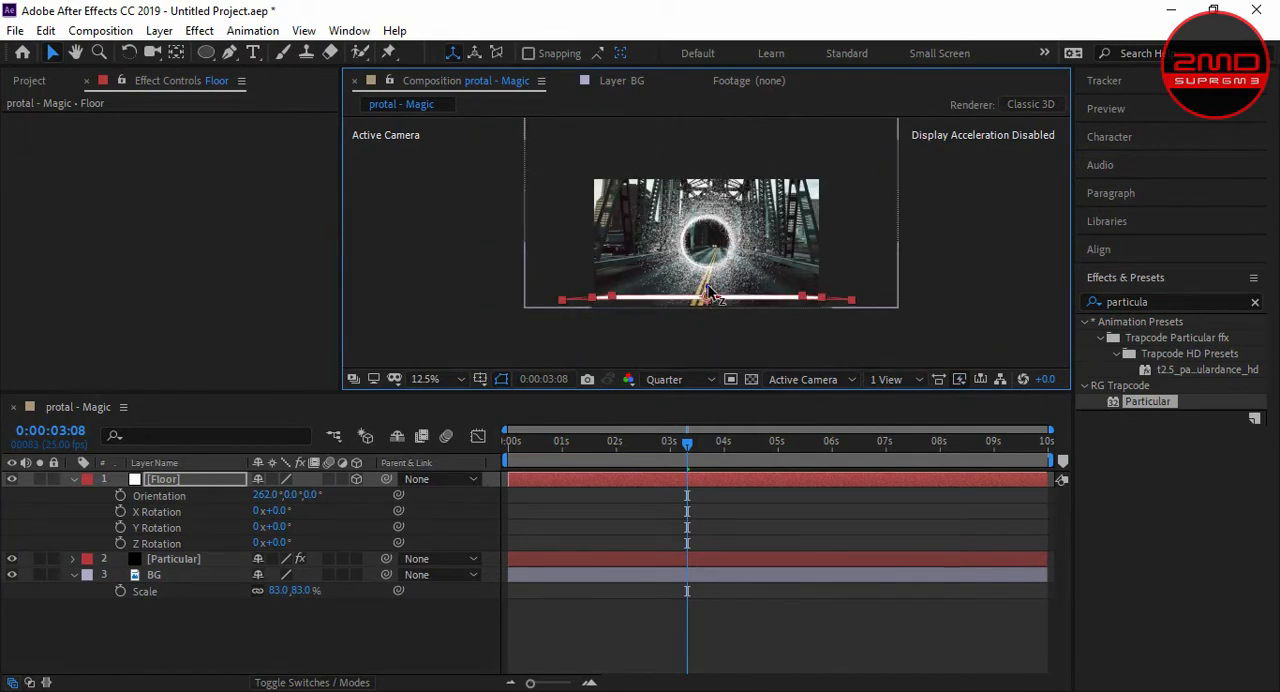
pyautogui.moveTo(709, 302); pyautogui.dragTo(704, 180)
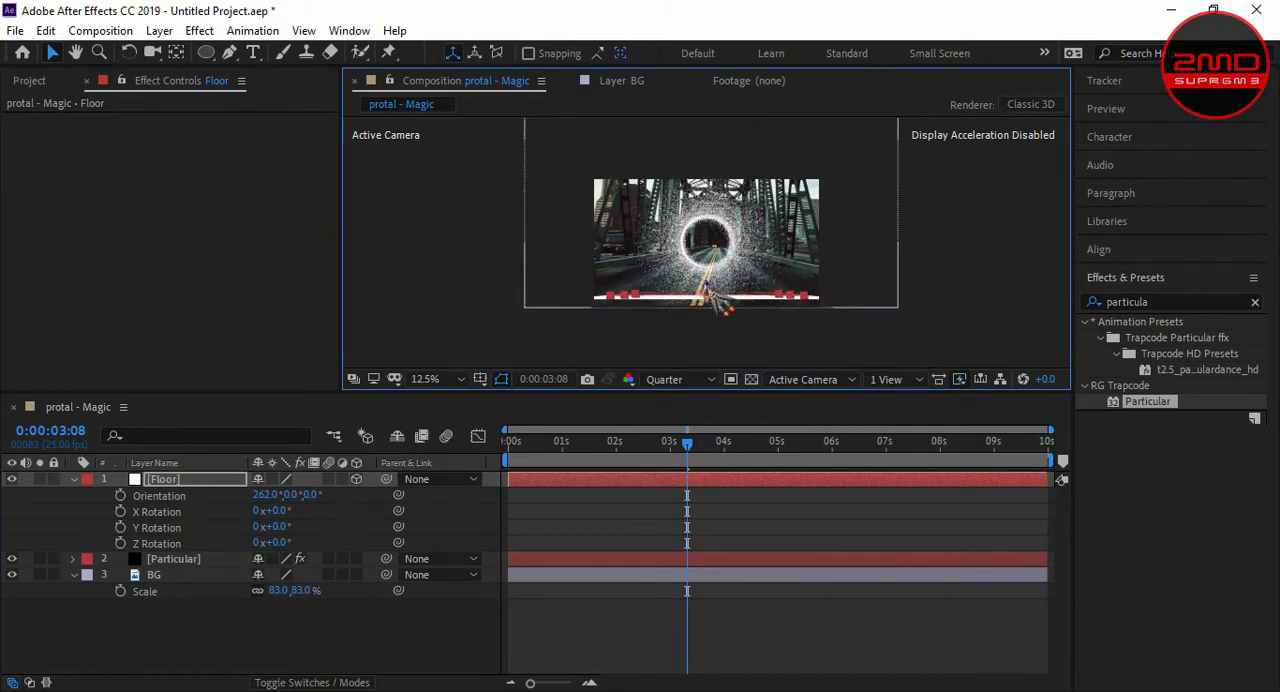
pyautogui.moveTo(701, 254); pyautogui.dragTo(689, 168)
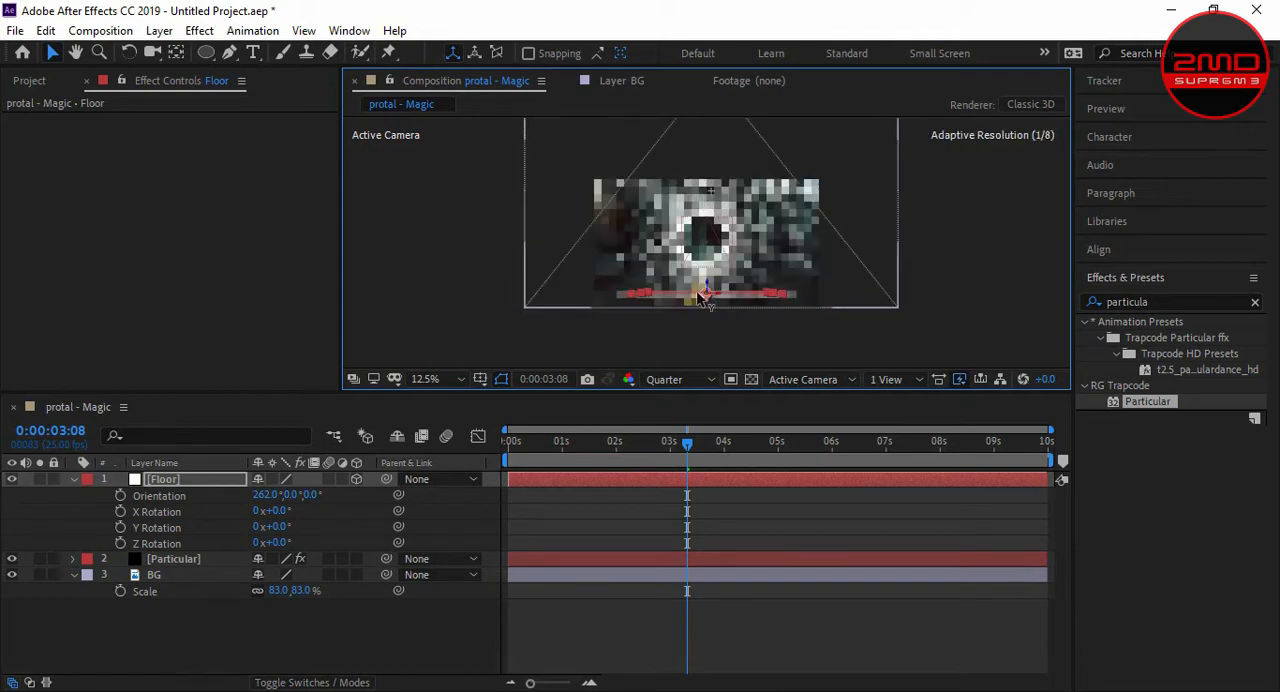
pyautogui.moveTo(698, 297); pyautogui.dragTo(709, 299)
pyautogui.scroll(1, 708, 300)
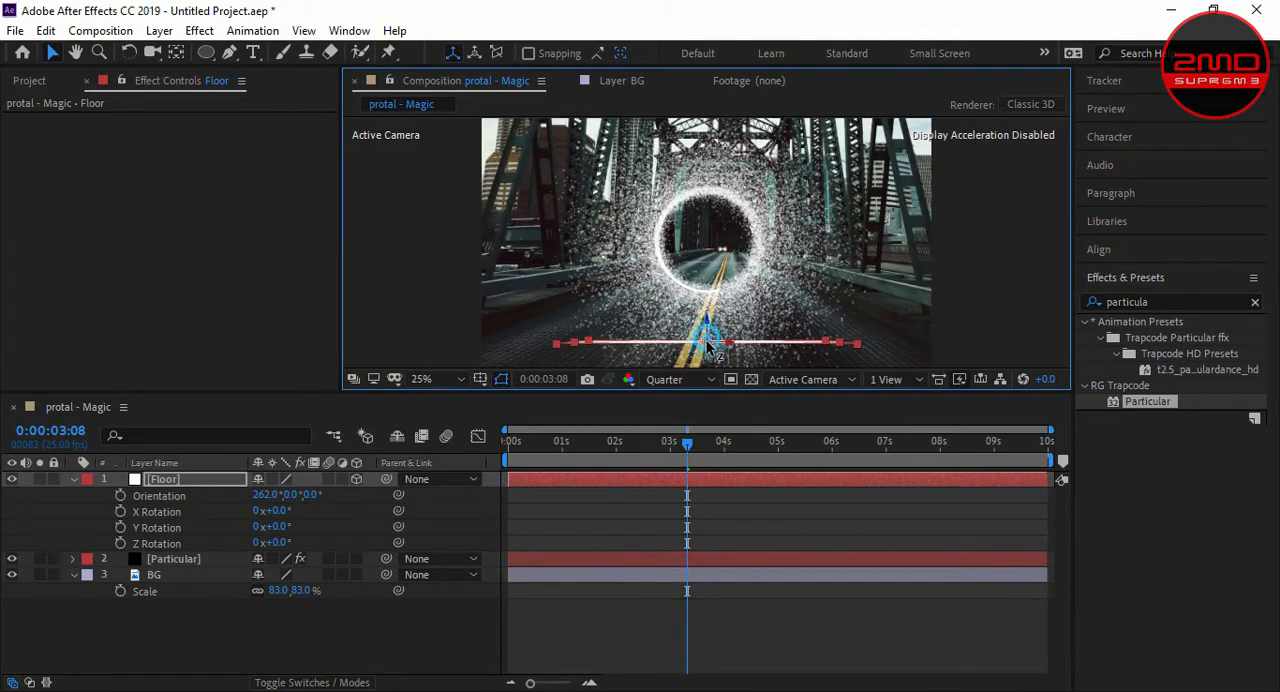
pyautogui.moveTo(708, 343); pyautogui.dragTo(706, 314)
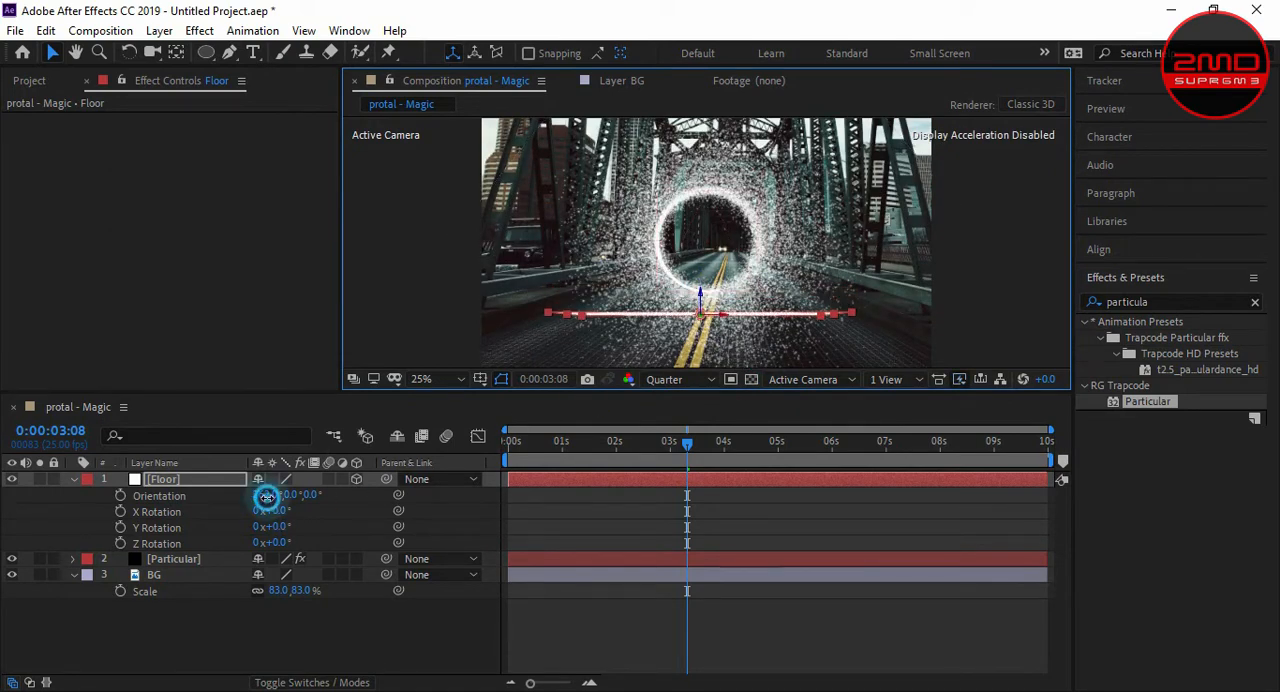
# - Level the Floor plane by setting its X orientation to 270°
pyautogui.moveTo(267, 497)
pyautogui.mouseDown()
pyautogui.moveTo(256, 498)
pyautogui.moveTo(272, 499)
pyautogui.mouseUp()
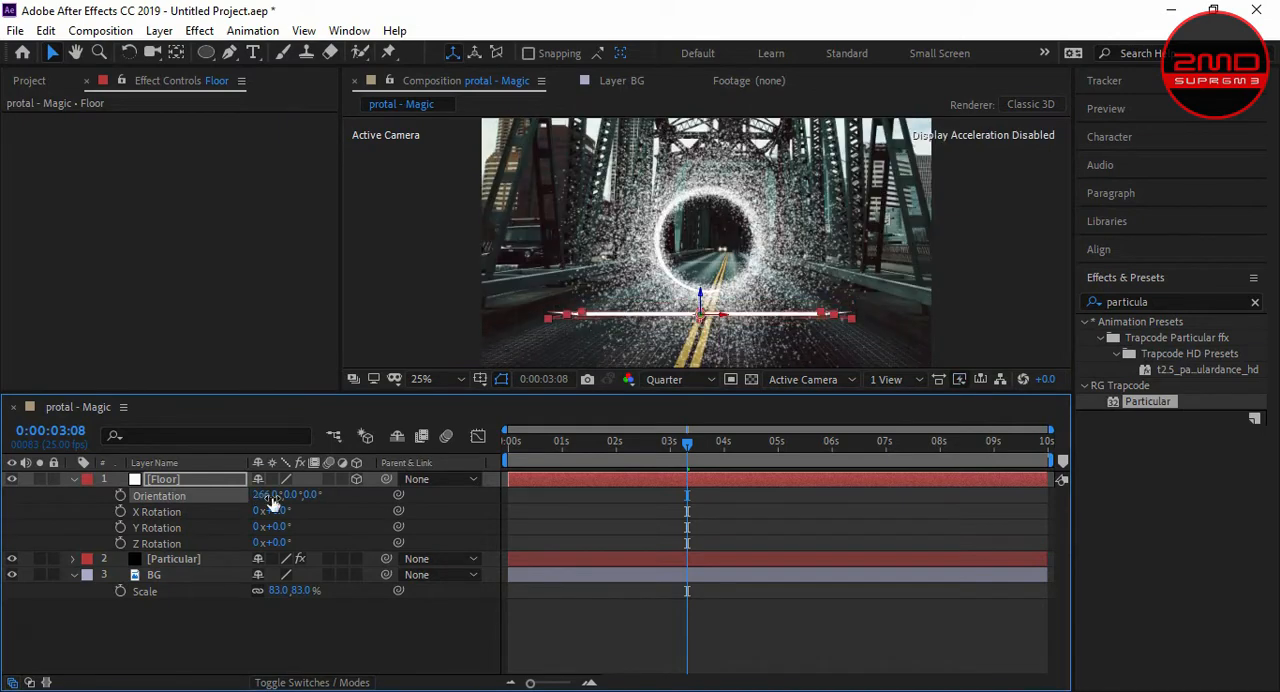
pyautogui.write('270')
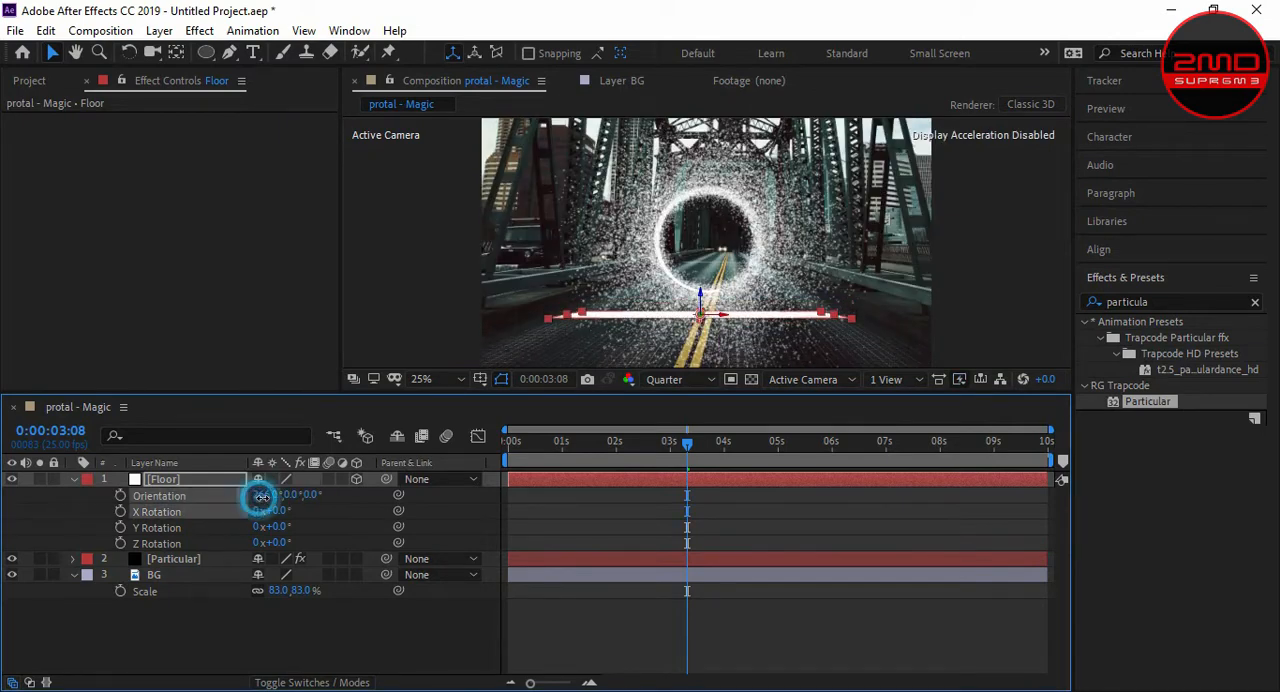
pyautogui.press('Return')
pyautogui.click(302, 350)
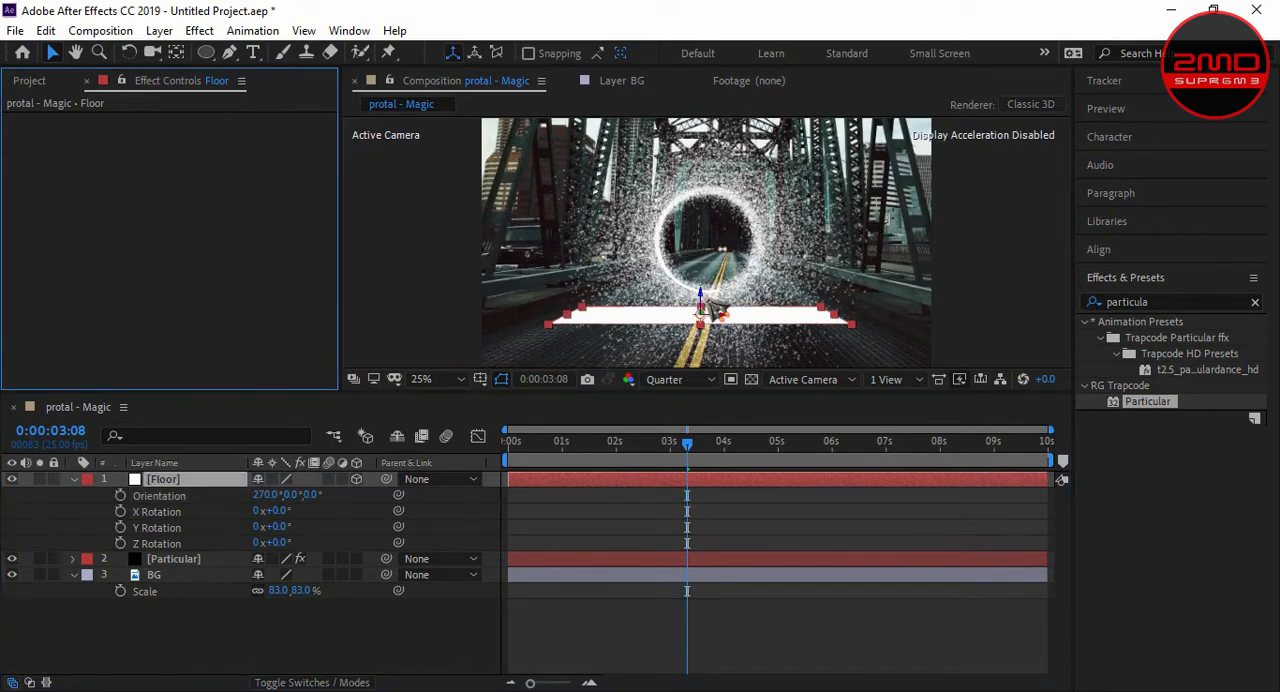
# - Widen the Floor plane and raise it slightly toward the ring, then hide and collapse the Floor layer
pyautogui.moveTo(843, 318); pyautogui.dragTo(886, 318)
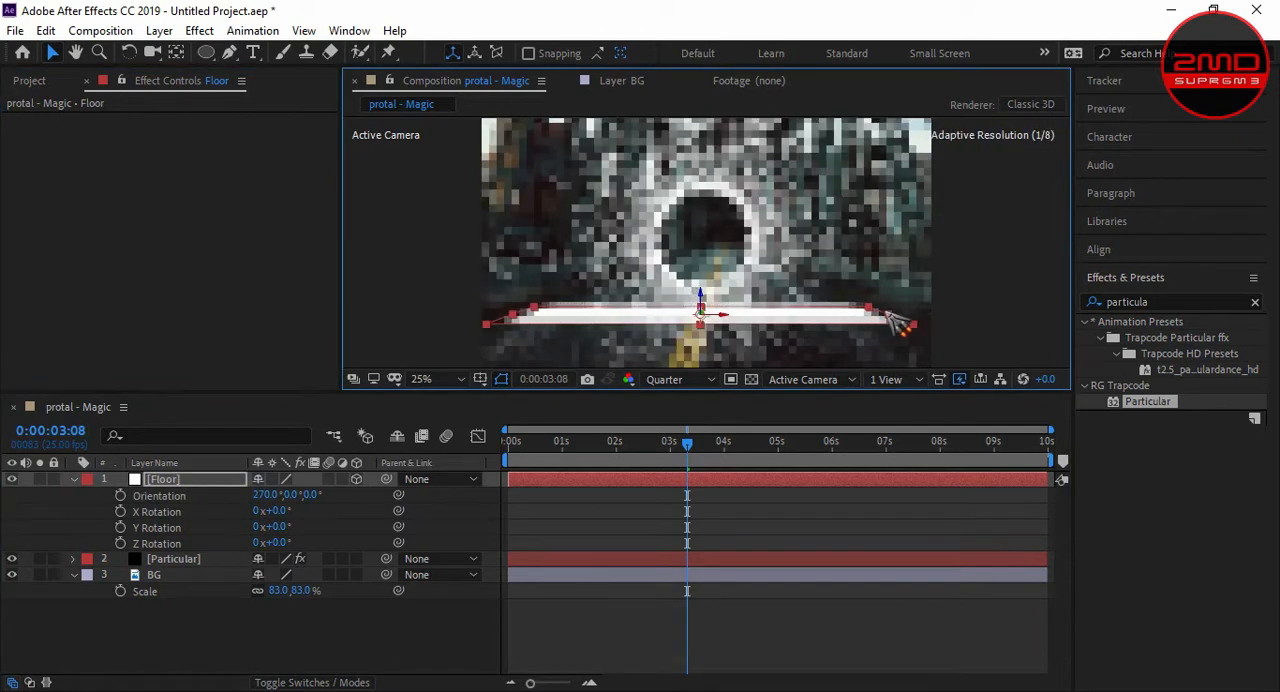
pyautogui.moveTo(703, 290); pyautogui.dragTo(702, 280)
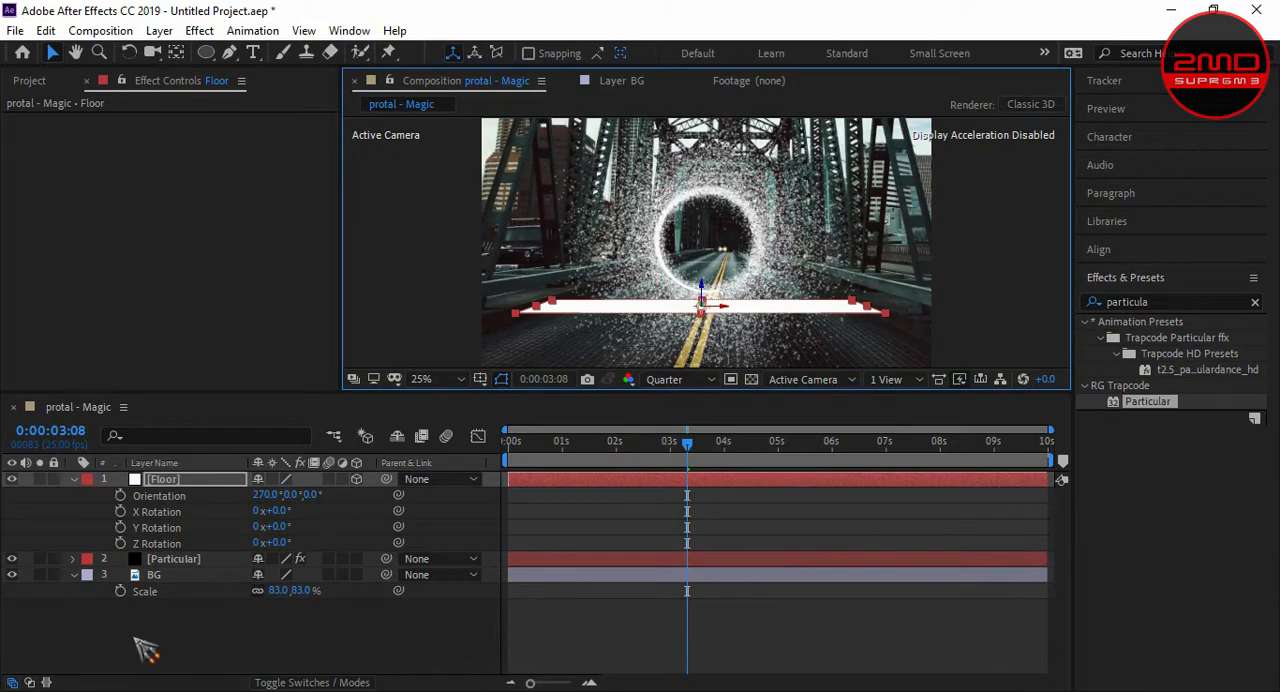
pyautogui.click(13, 480)
pyautogui.click(86, 479)
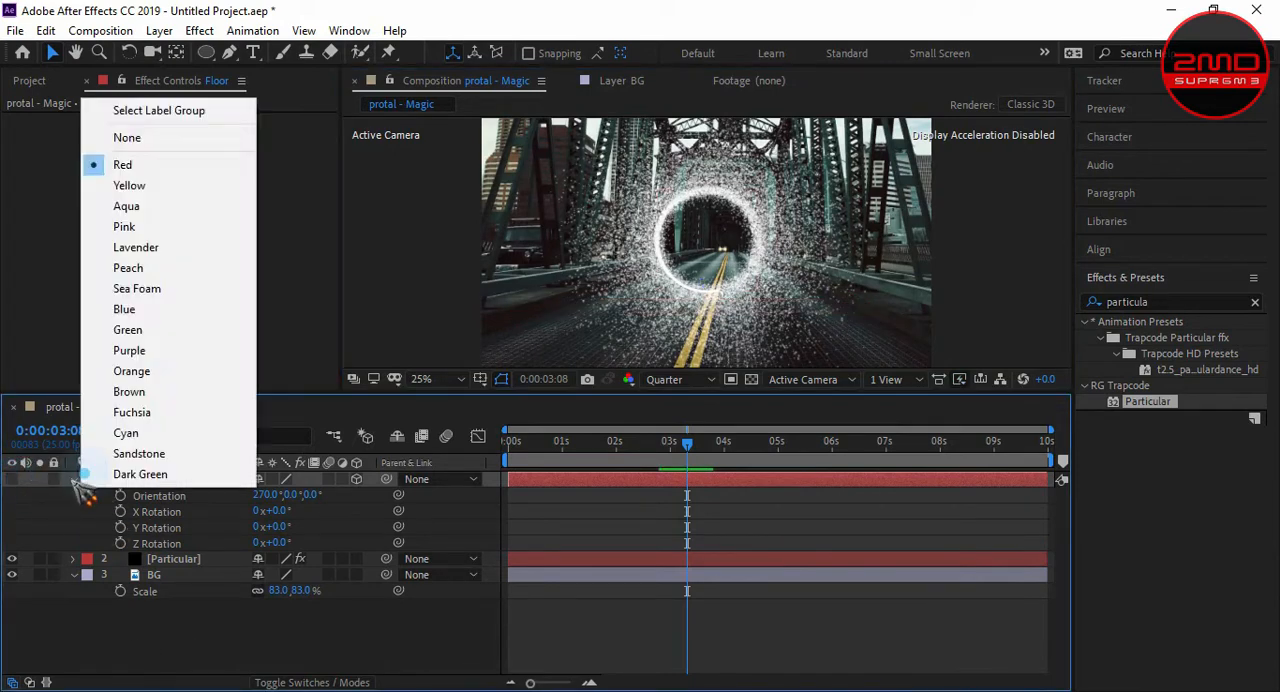
pyautogui.click(74, 479)
# - Set the Particular layer's physics model to Bounce with a gravity of 20
pyautogui.click(199, 500)
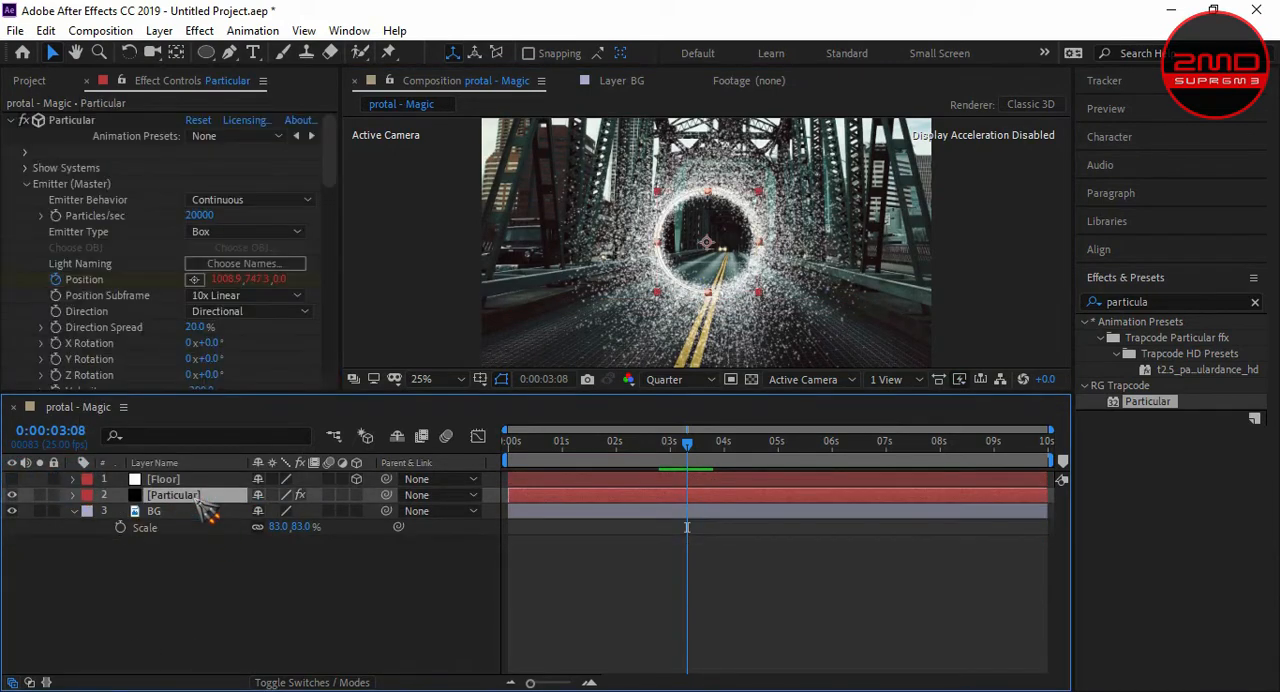
pyautogui.moveTo(337, 160); pyautogui.dragTo(351, 353)
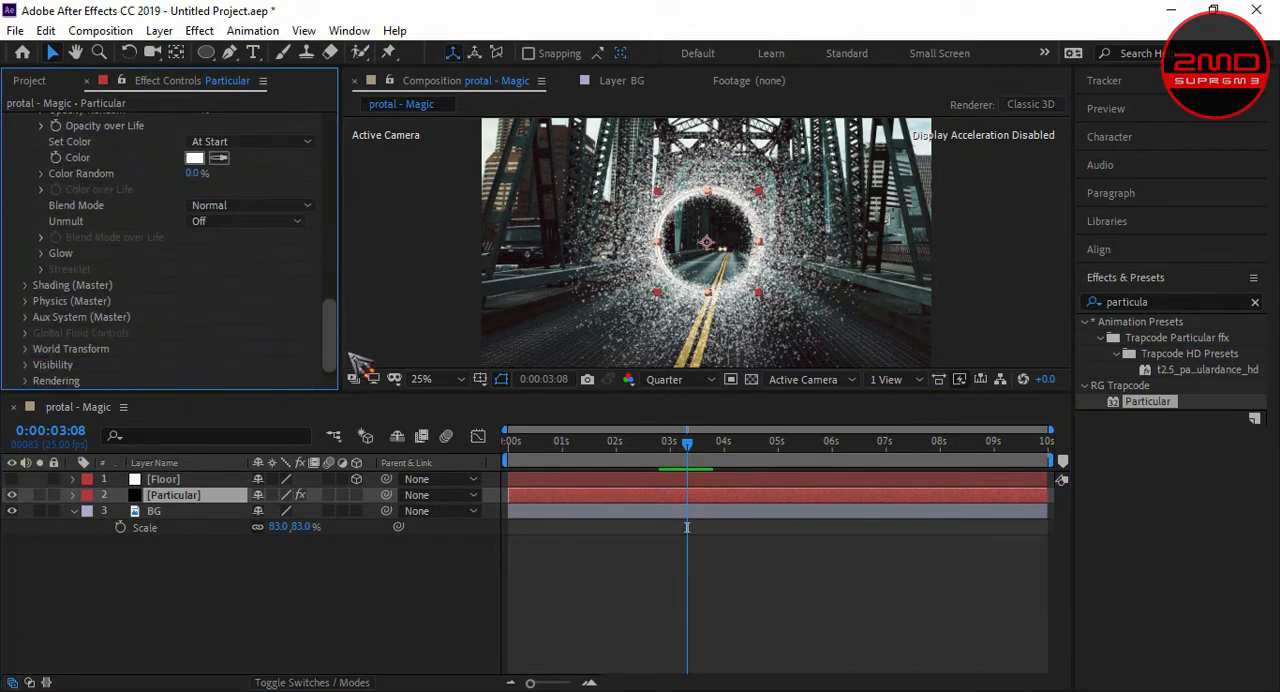
pyautogui.click(28, 301)
pyautogui.click(245, 317)
pyautogui.click(243, 340)
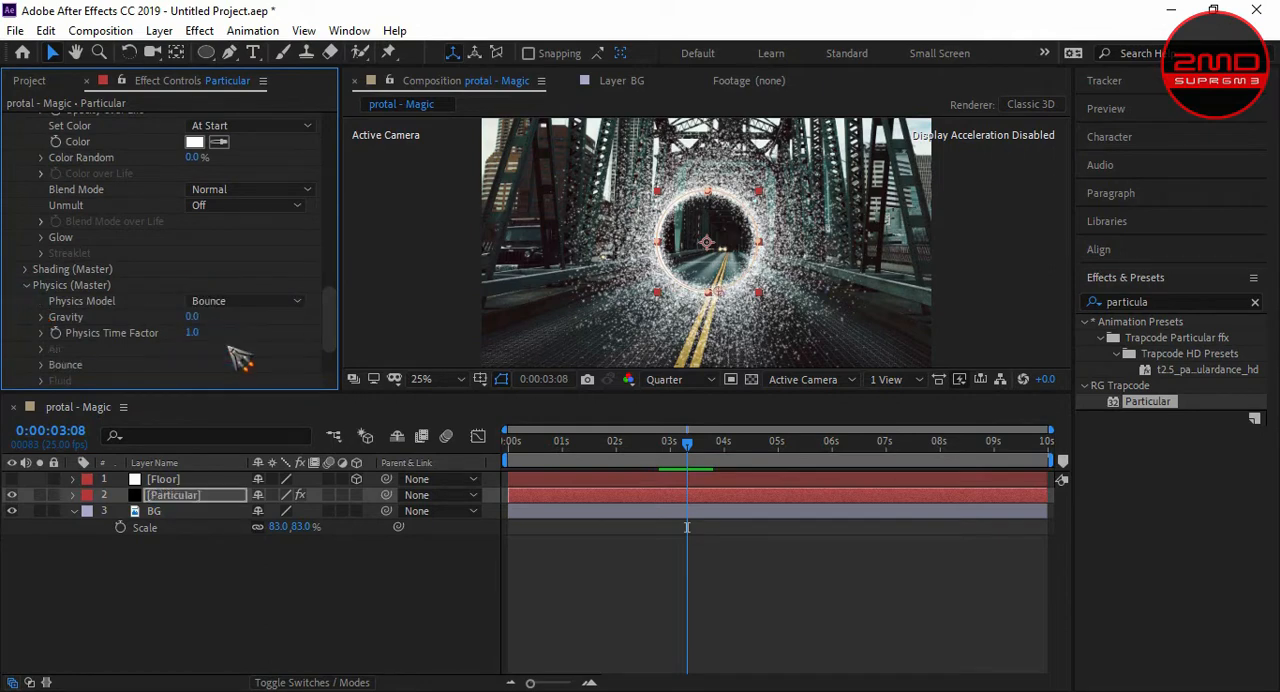
pyautogui.click(191, 316)
pyautogui.write('20')
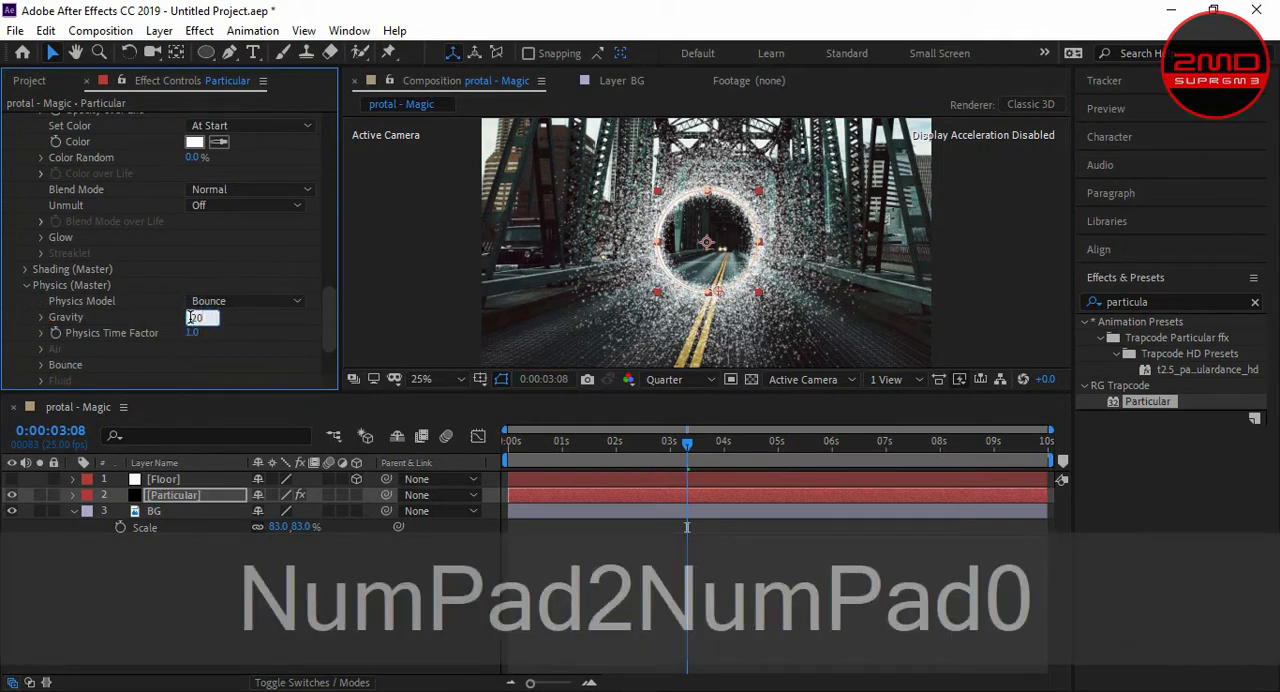
pyautogui.click(210, 343)
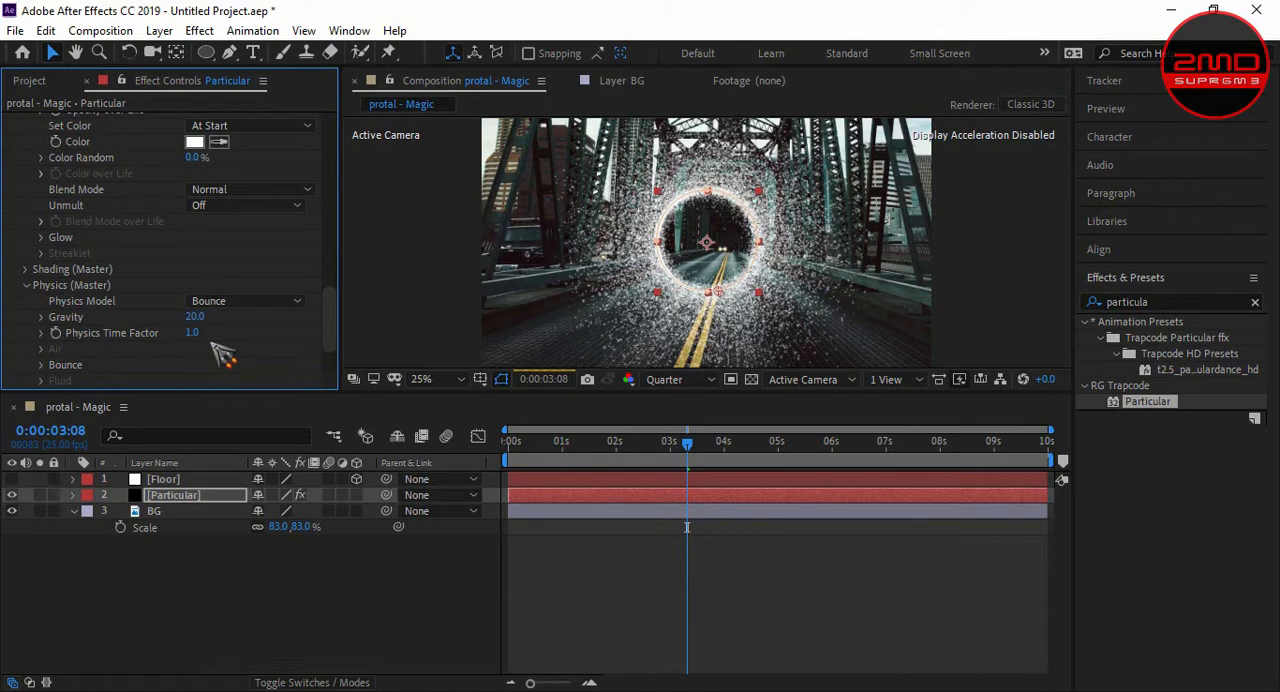
# - Assign the Floor solid as the Bounce floor layer and preview the falling particles
pyautogui.click(43, 367)
pyautogui.click(217, 270)
pyautogui.click(235, 317)
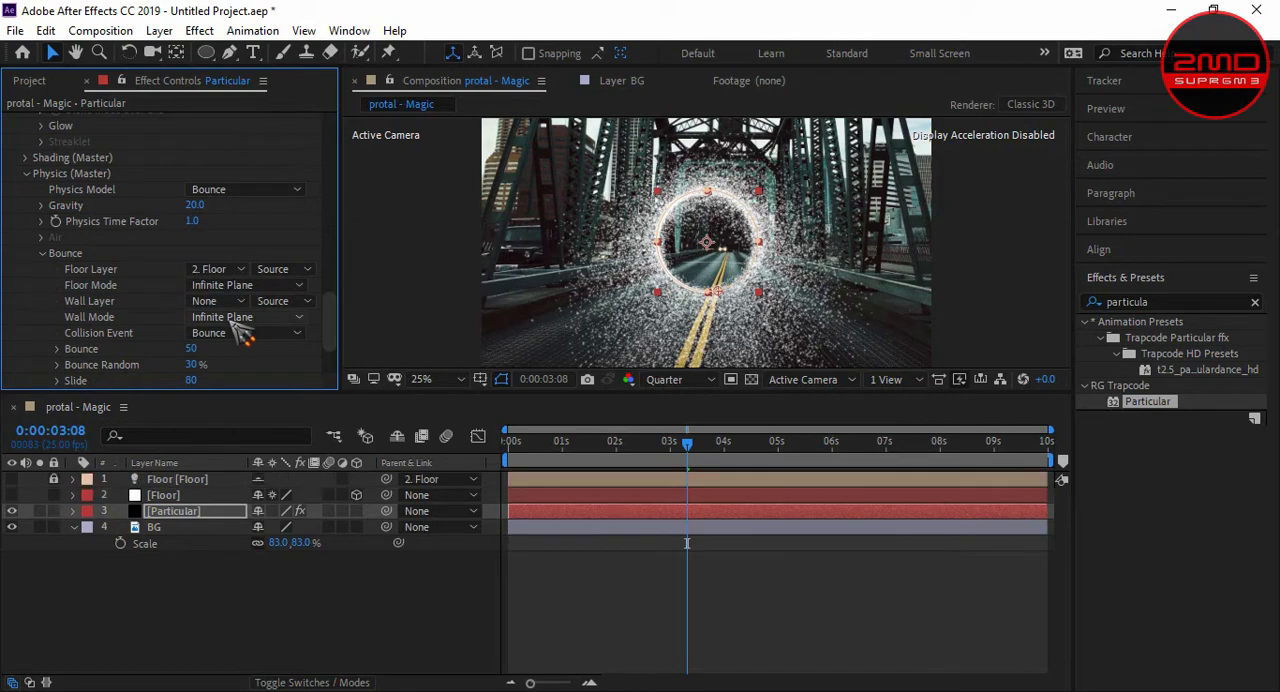
pyautogui.press(',')
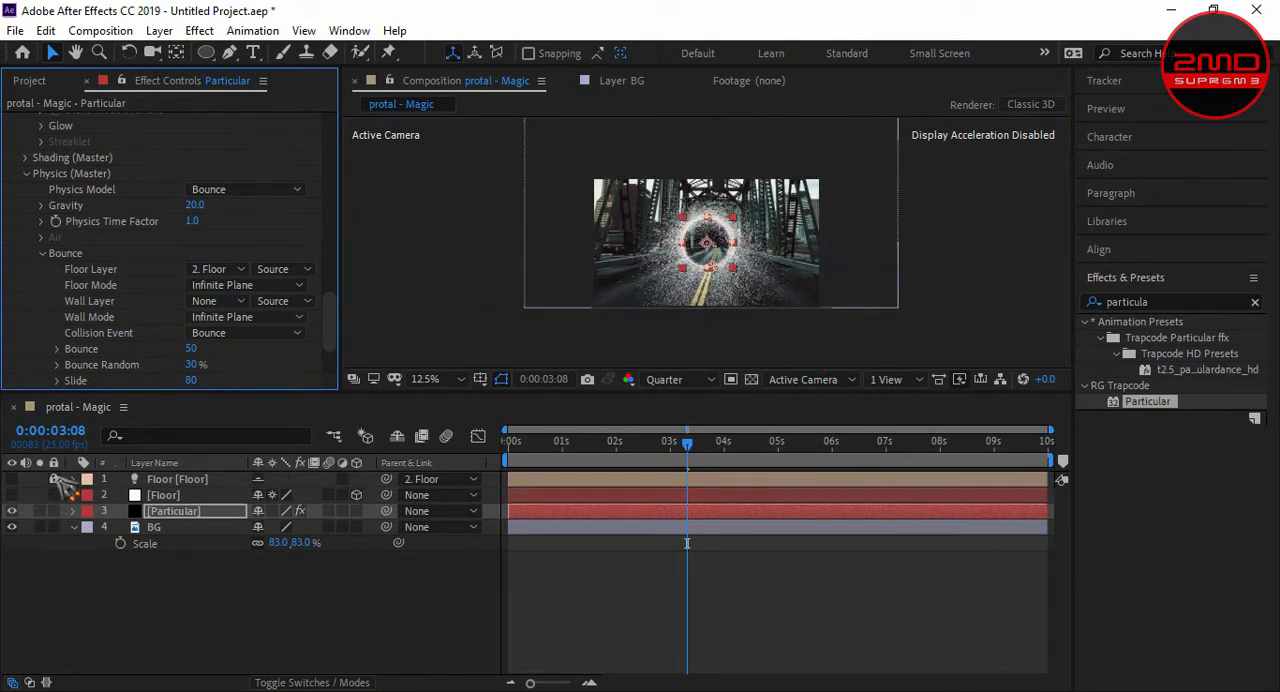
pyautogui.press('space')
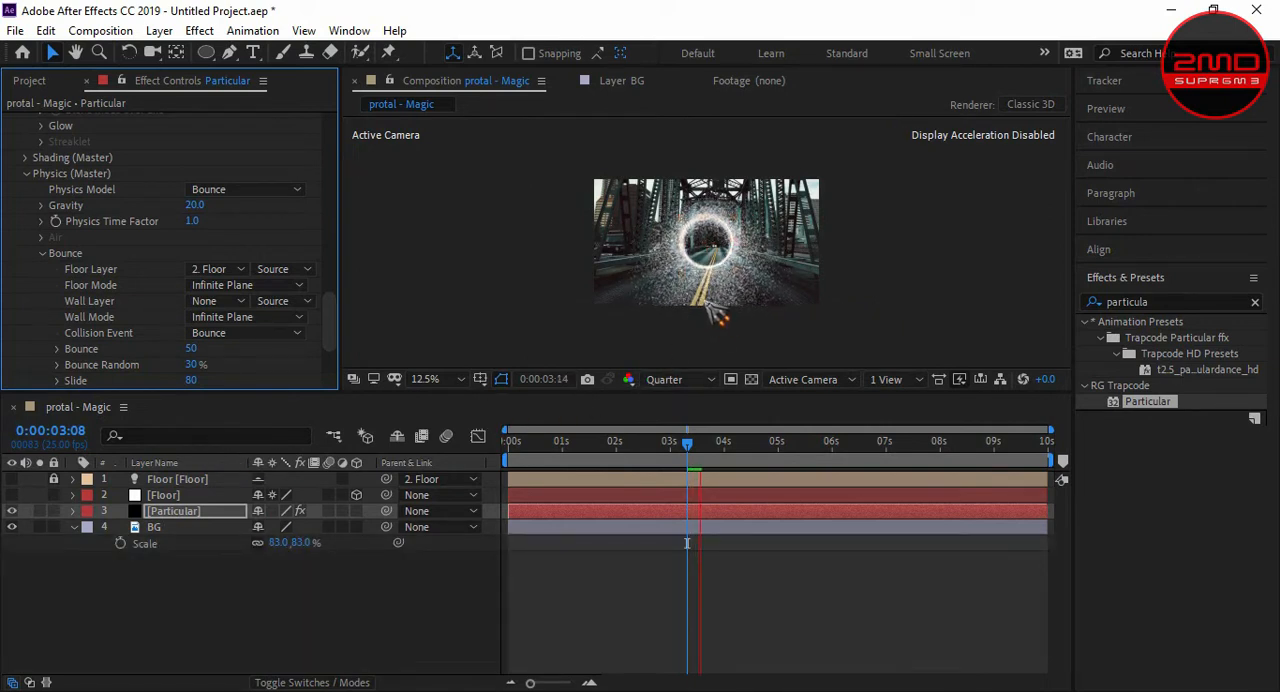
pyautogui.press('space')
# - Show the Floor layer again and raise the plane to the lower edge of the portal ring
pyautogui.click(12, 496)
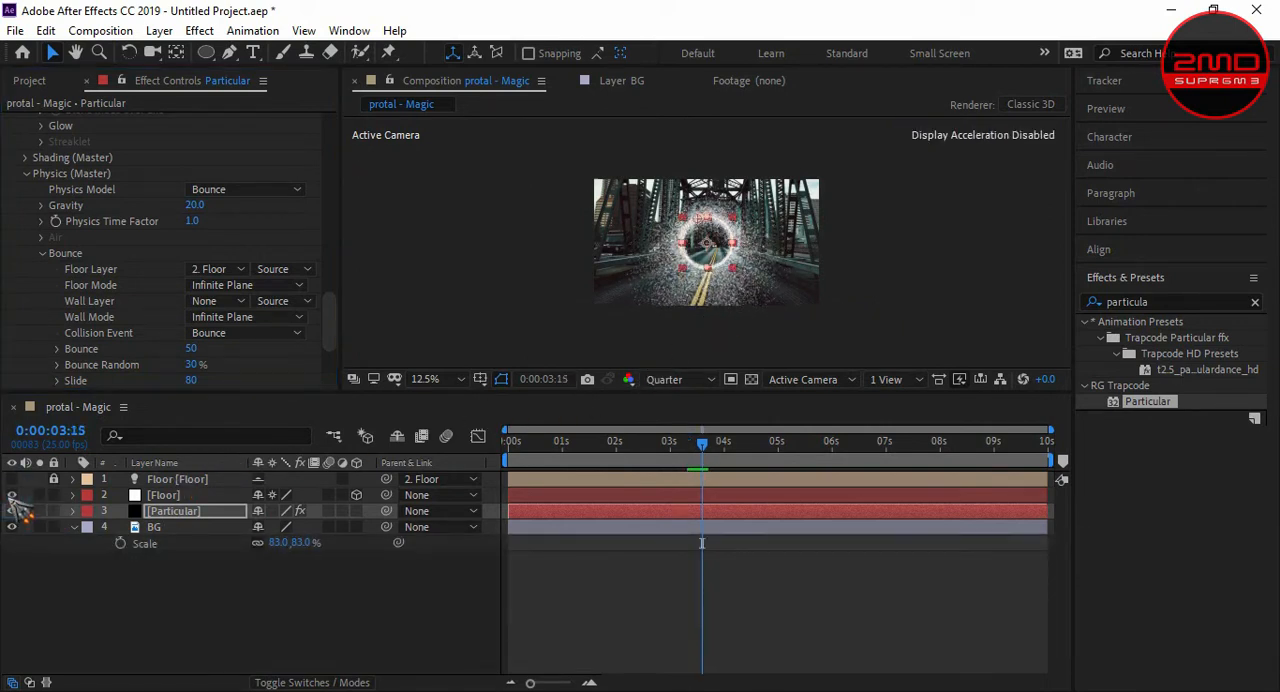
pyautogui.scroll(1, 741, 302)
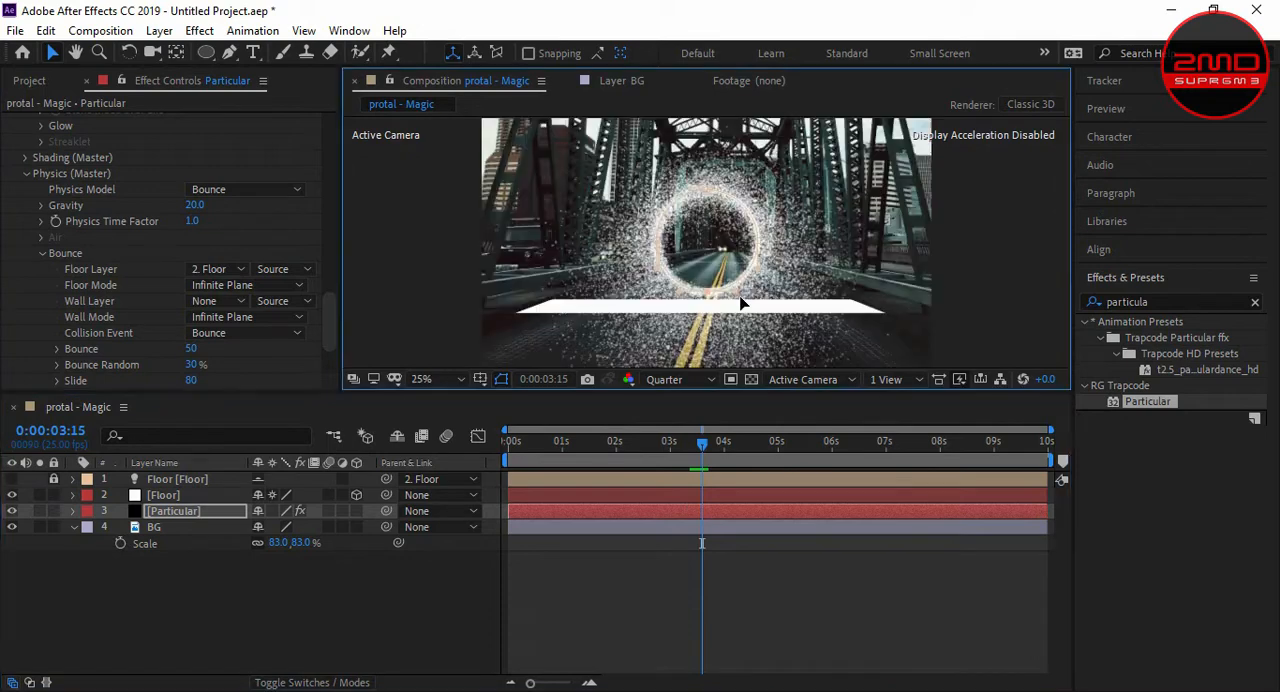
pyautogui.click(212, 495)
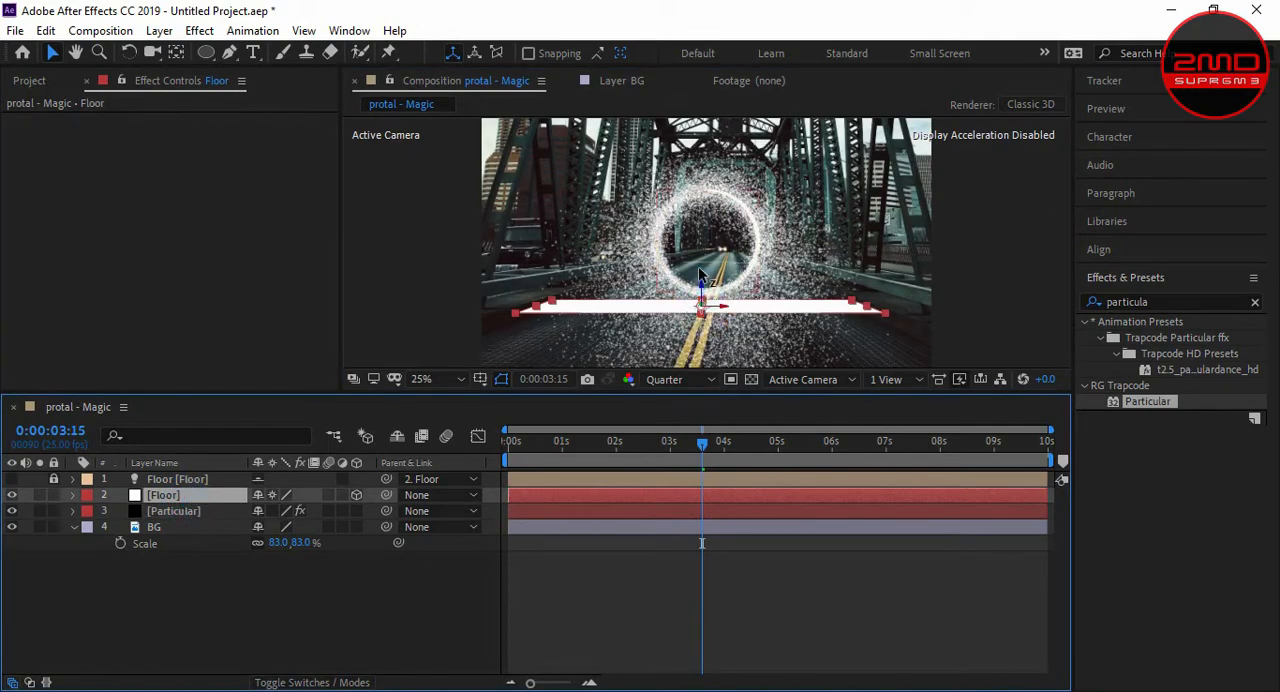
pyautogui.moveTo(700, 275); pyautogui.dragTo(712, 308)
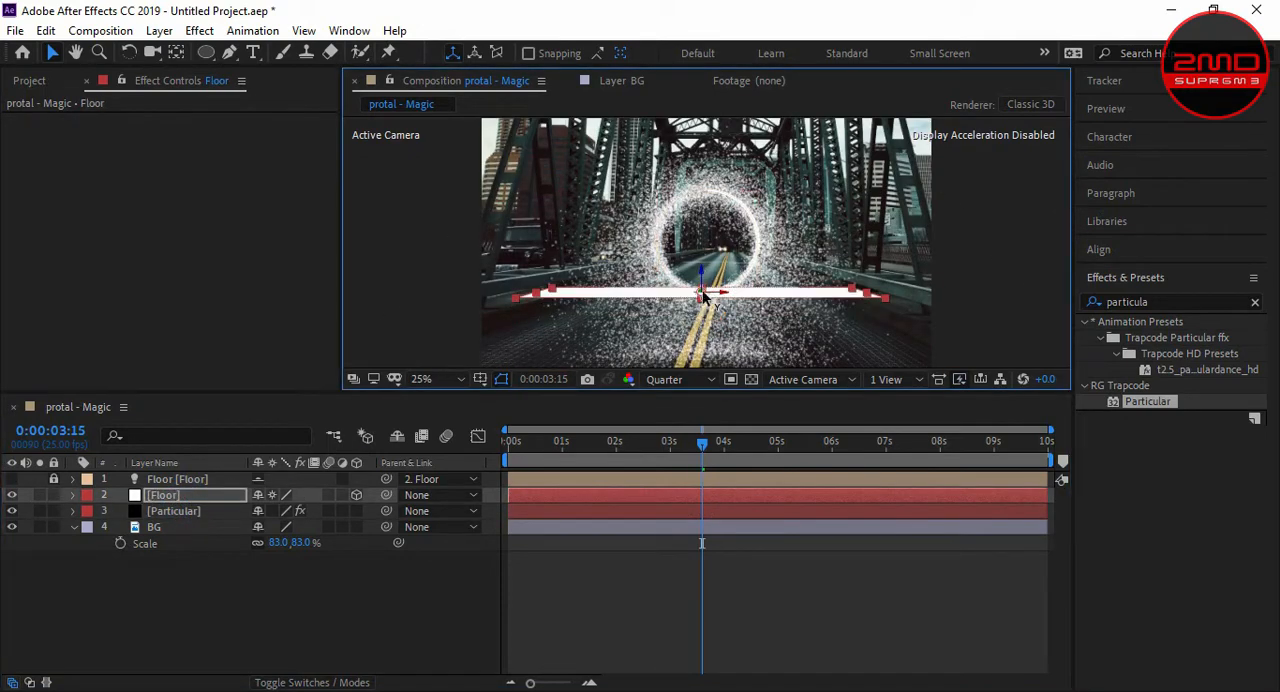
pyautogui.moveTo(699, 266); pyautogui.dragTo(718, 188)
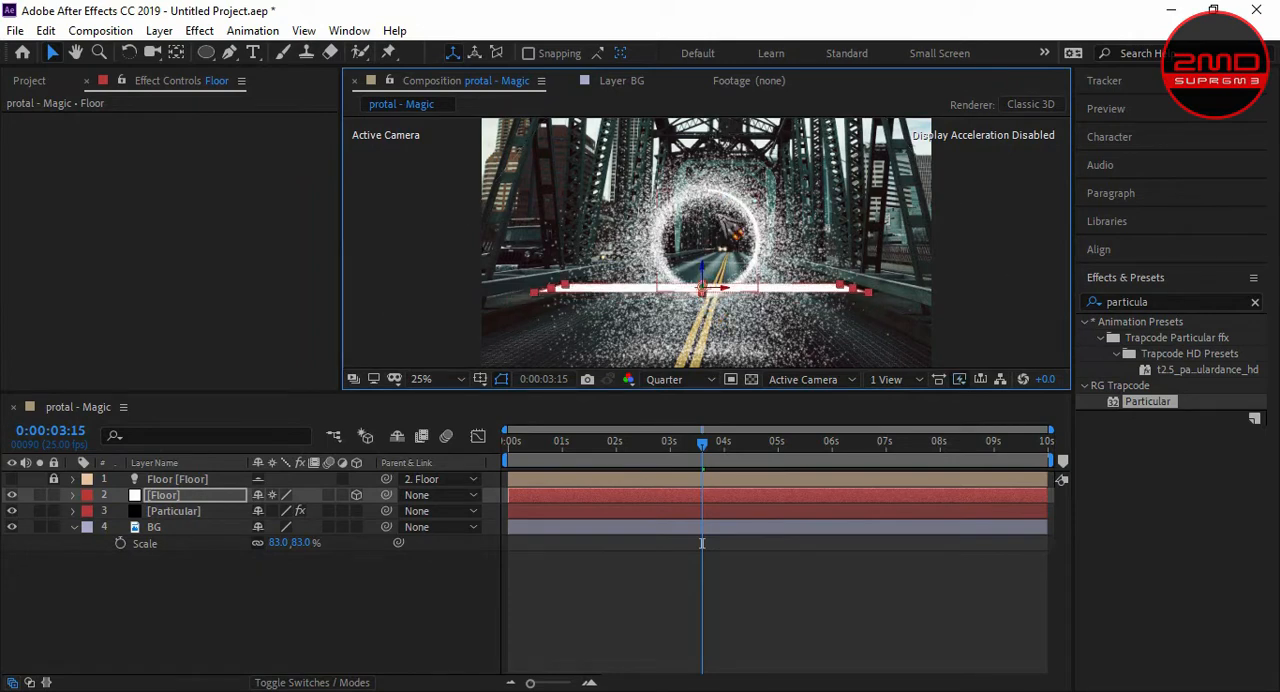
# - Tilt the Floor plane to an X orientation of 267° so it lies nearly flat beneath the portal ring
pyautogui.moveTo(702, 293); pyautogui.dragTo(706, 322)
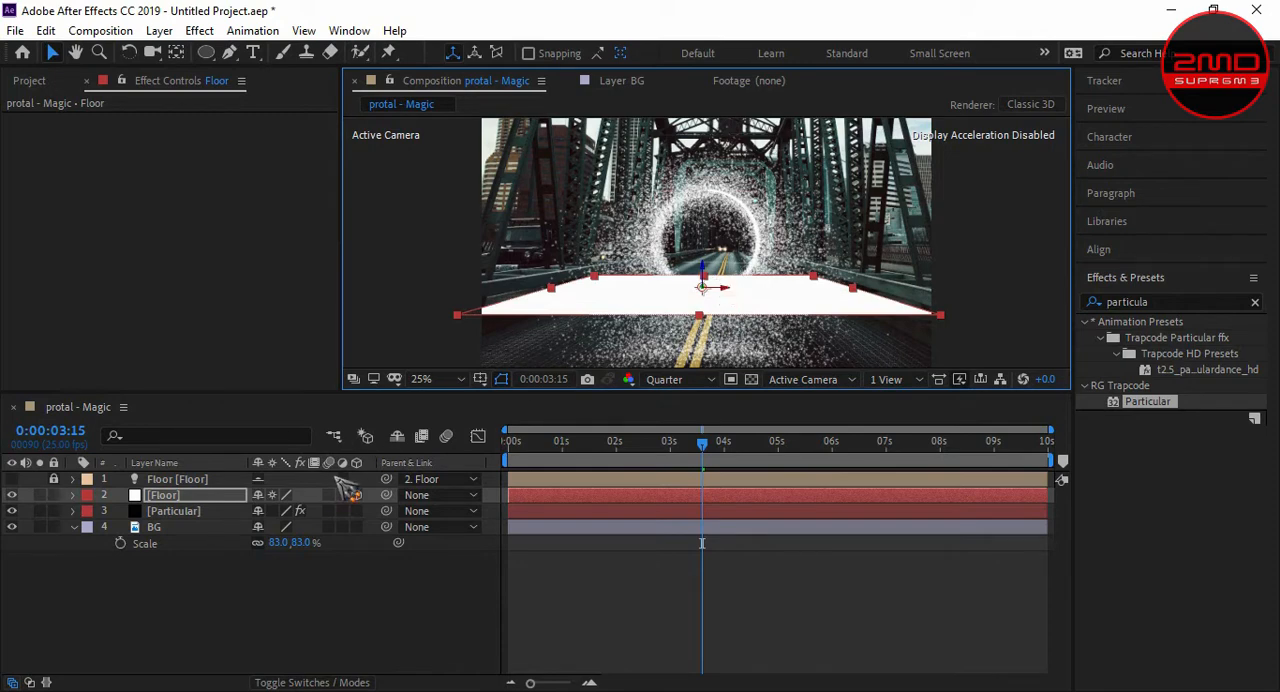
pyautogui.press('r')
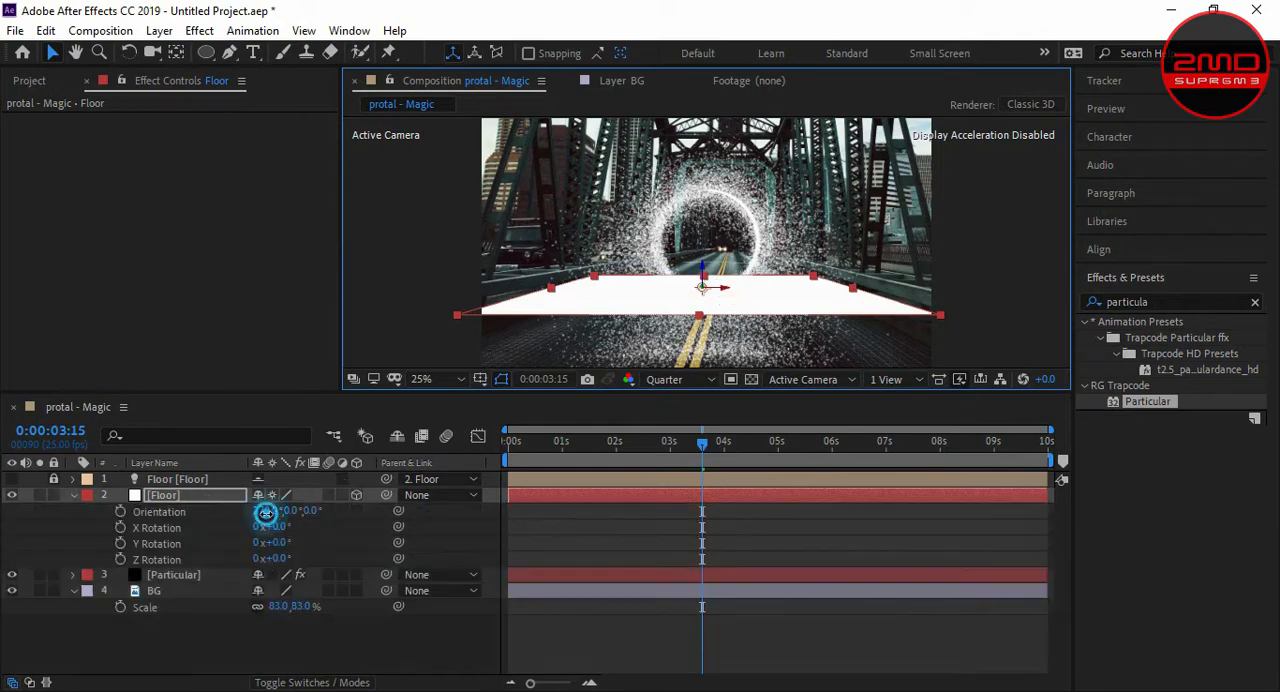
pyautogui.moveTo(262, 511); pyautogui.dragTo(259, 511)
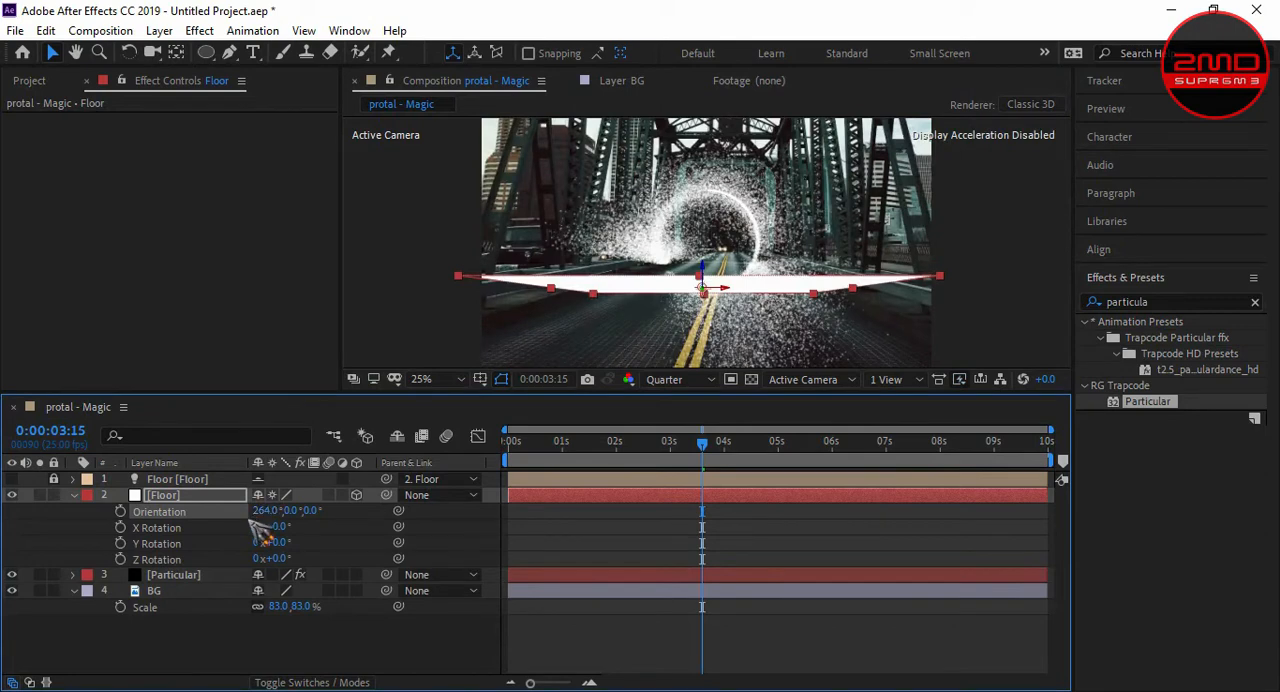
pyautogui.click(261, 513)
pyautogui.click(262, 526)
pyautogui.moveTo(262, 513); pyautogui.dragTo(257, 515)
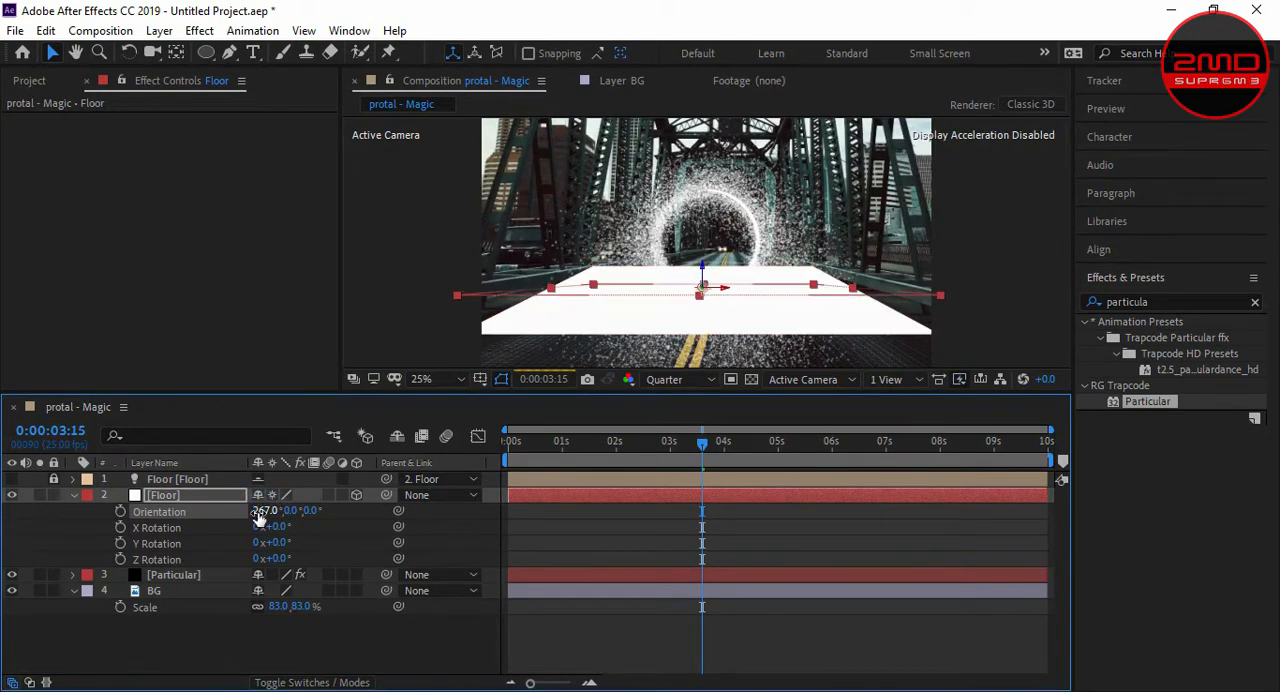
# - Hide the Floor layer and preview the particles bouncing off the adjusted floor plane
pyautogui.click(11, 495)
pyautogui.click(172, 663)
pyautogui.press('space')
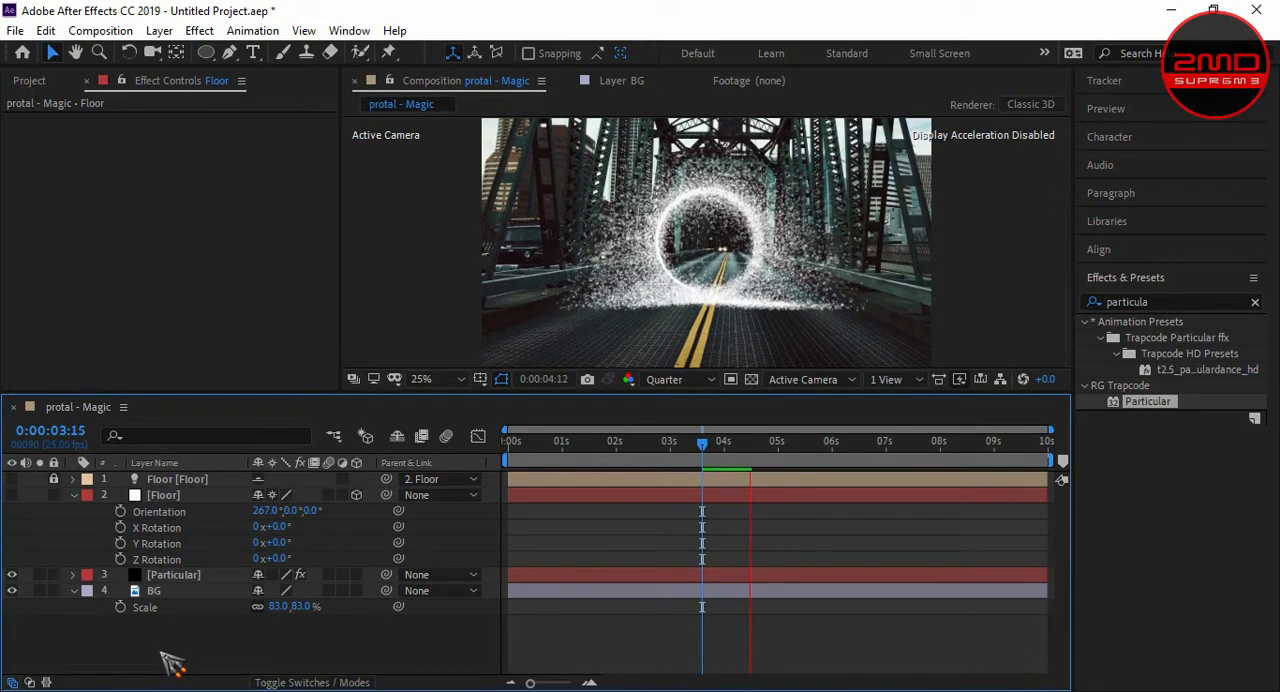
pyautogui.press('KP_0')
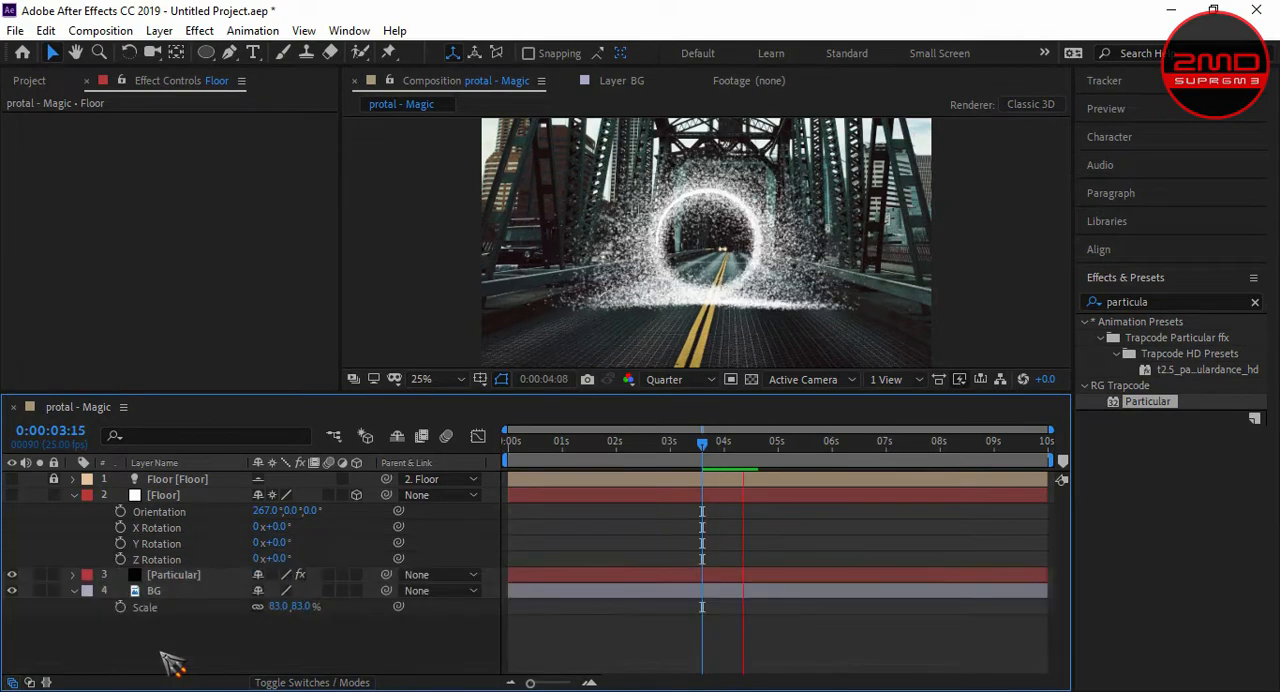
pyautogui.scroll(-1, 717, 330)
pyautogui.scroll(1, 717, 330)
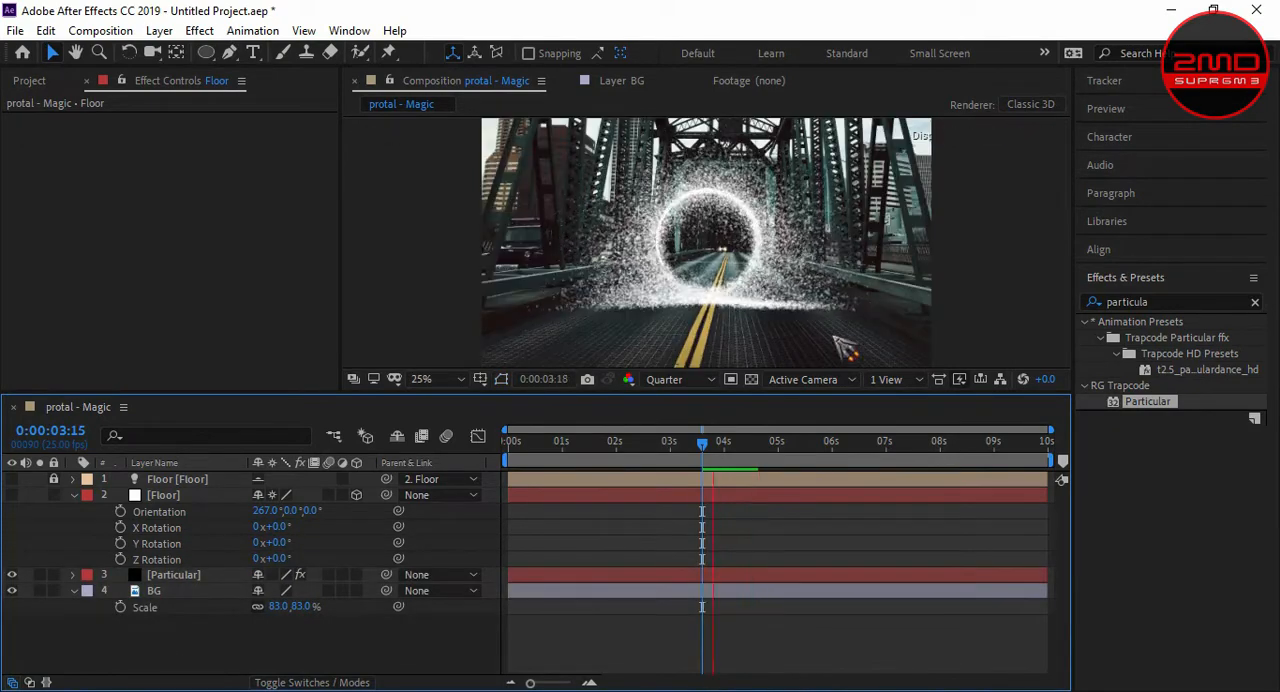
pyautogui.press('space')
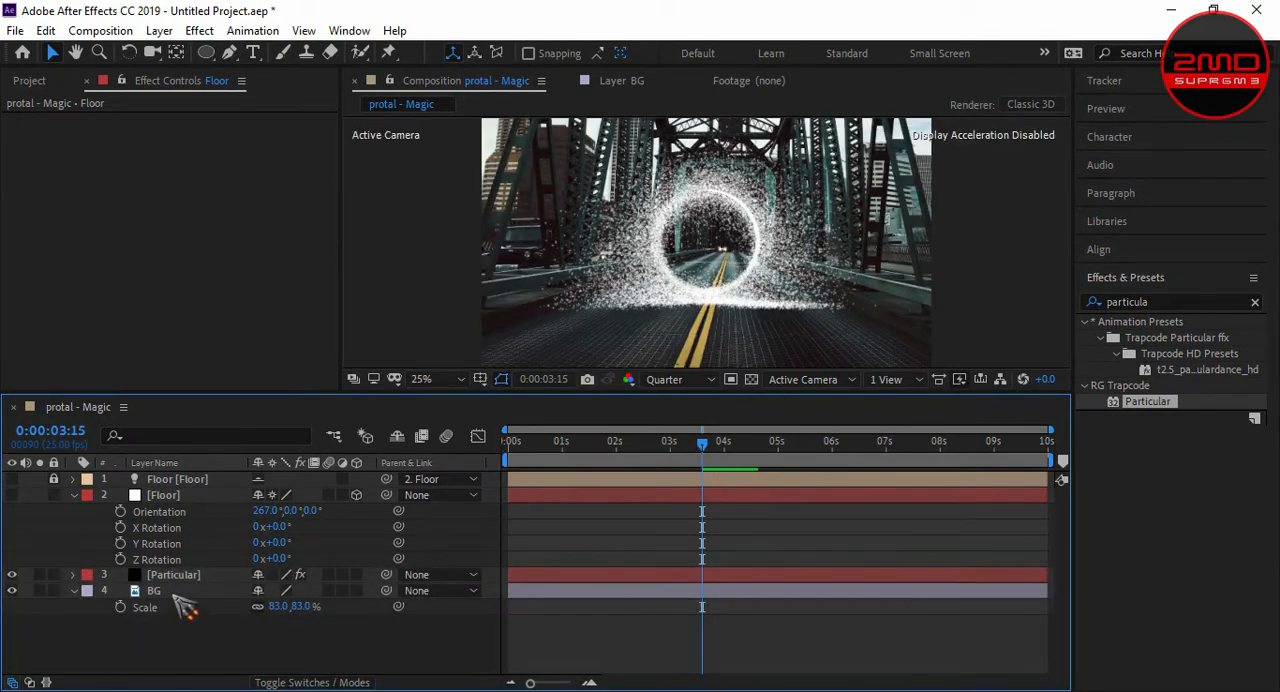
# - Turn on motion blur in Particular's rendering settings with a shutter angle of 3600 and preview the streaks
pyautogui.click(172, 574)
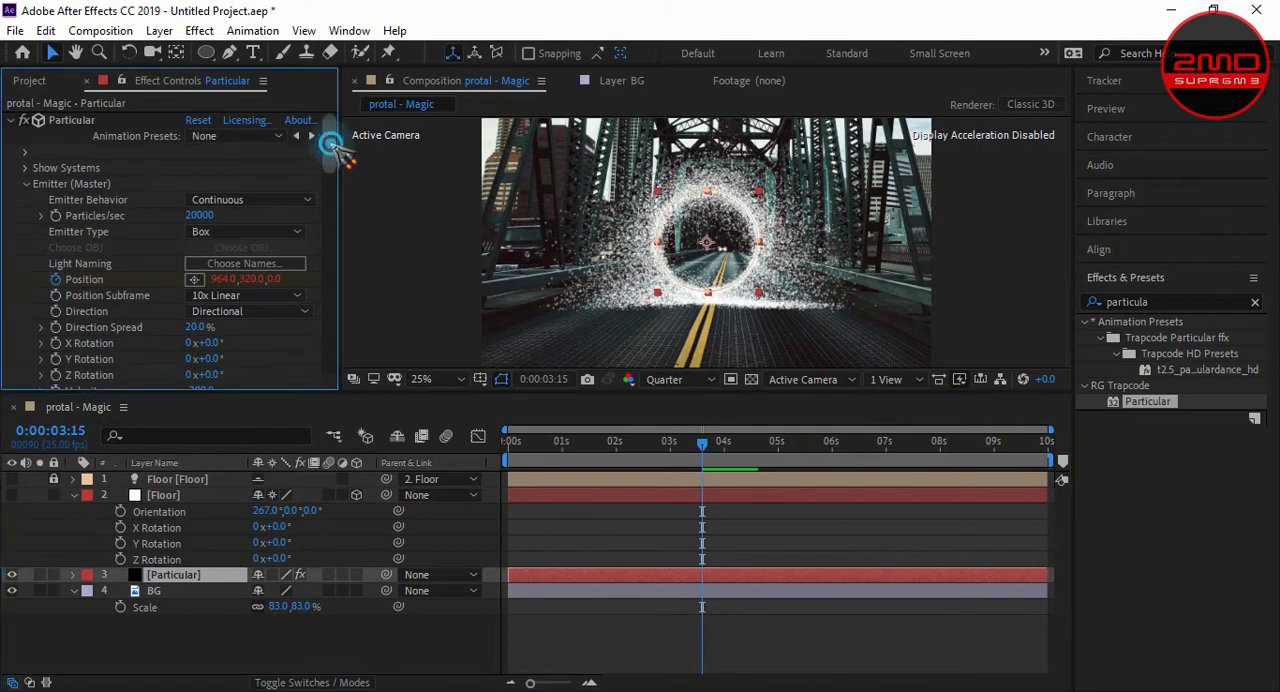
pyautogui.moveTo(333, 145); pyautogui.dragTo(332, 368)
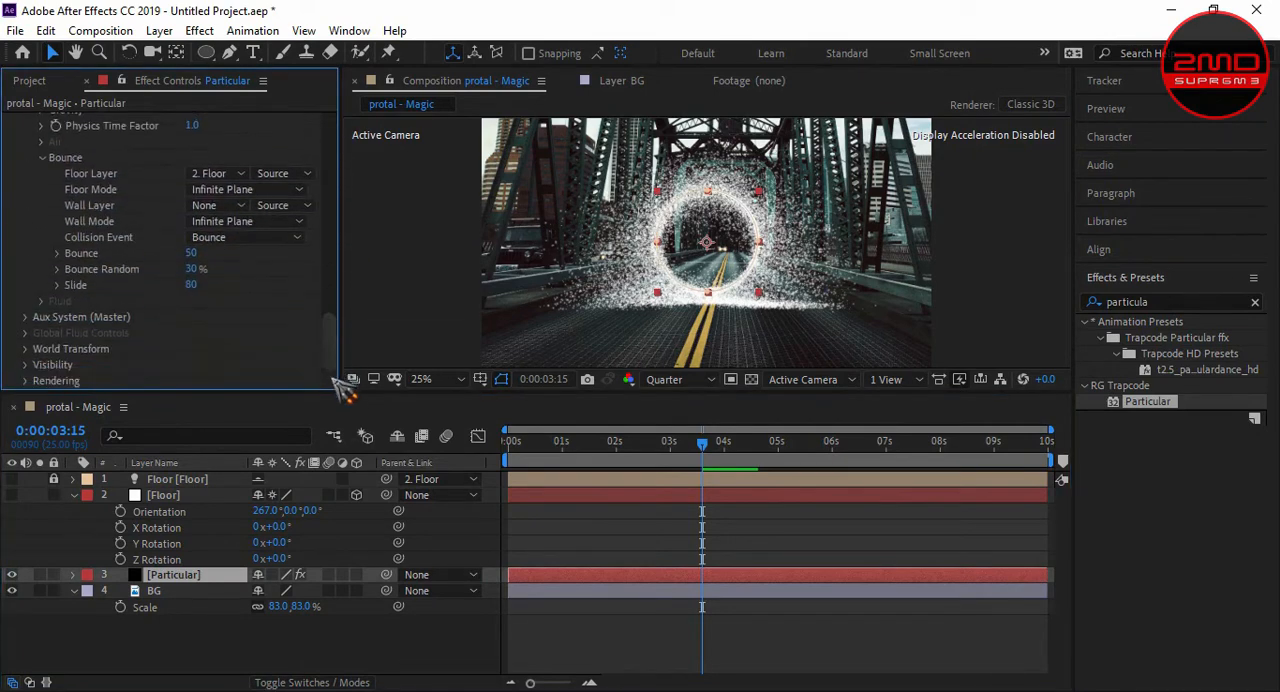
pyautogui.click(26, 384)
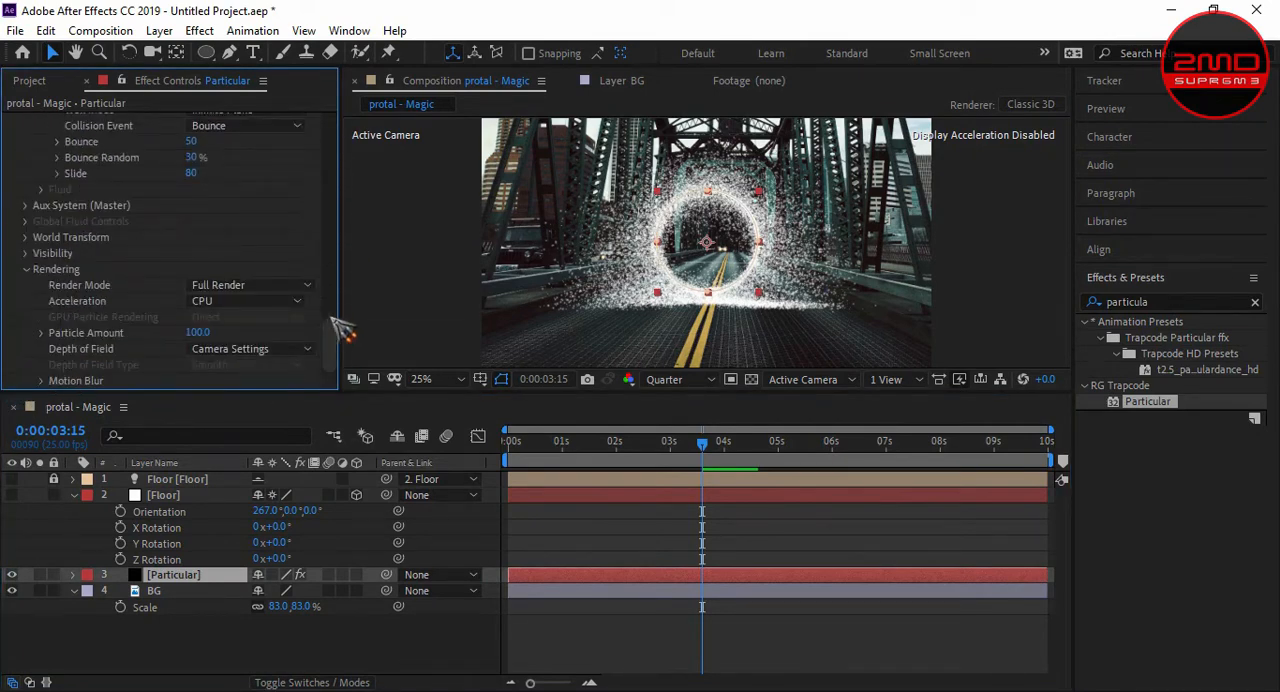
pyautogui.click(41, 381)
pyautogui.click(252, 269)
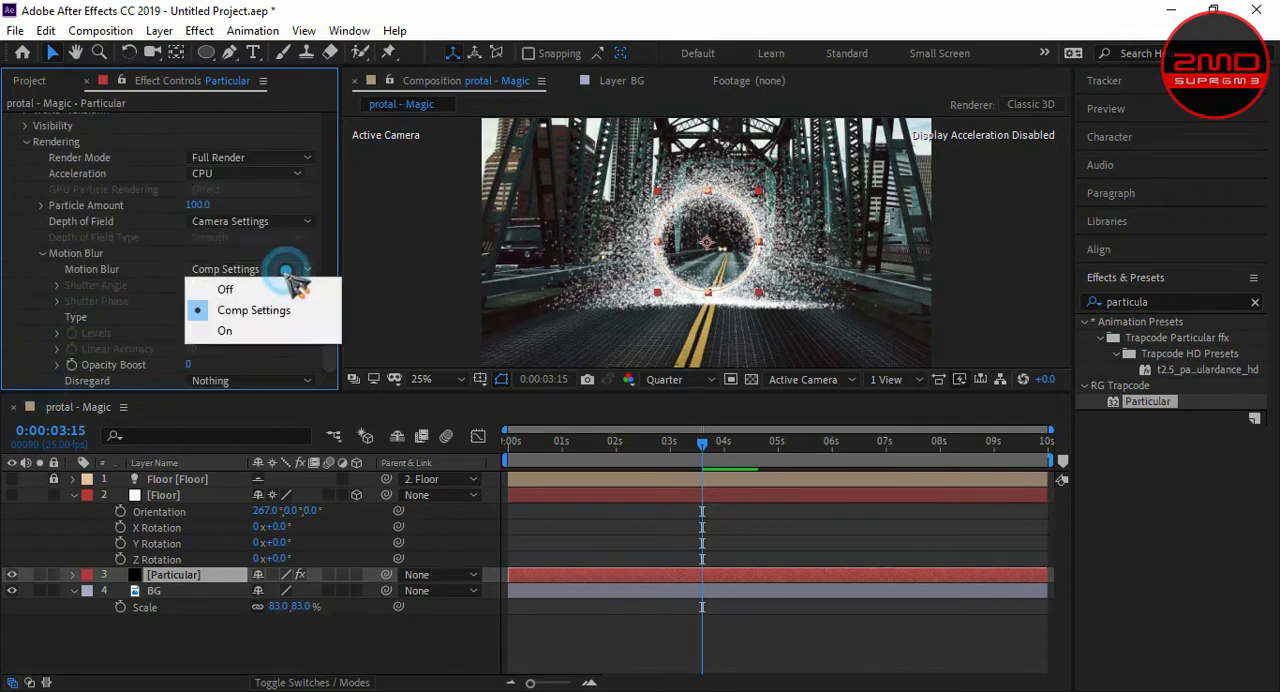
pyautogui.click(282, 334)
pyautogui.click(193, 286)
pyautogui.write('3600')
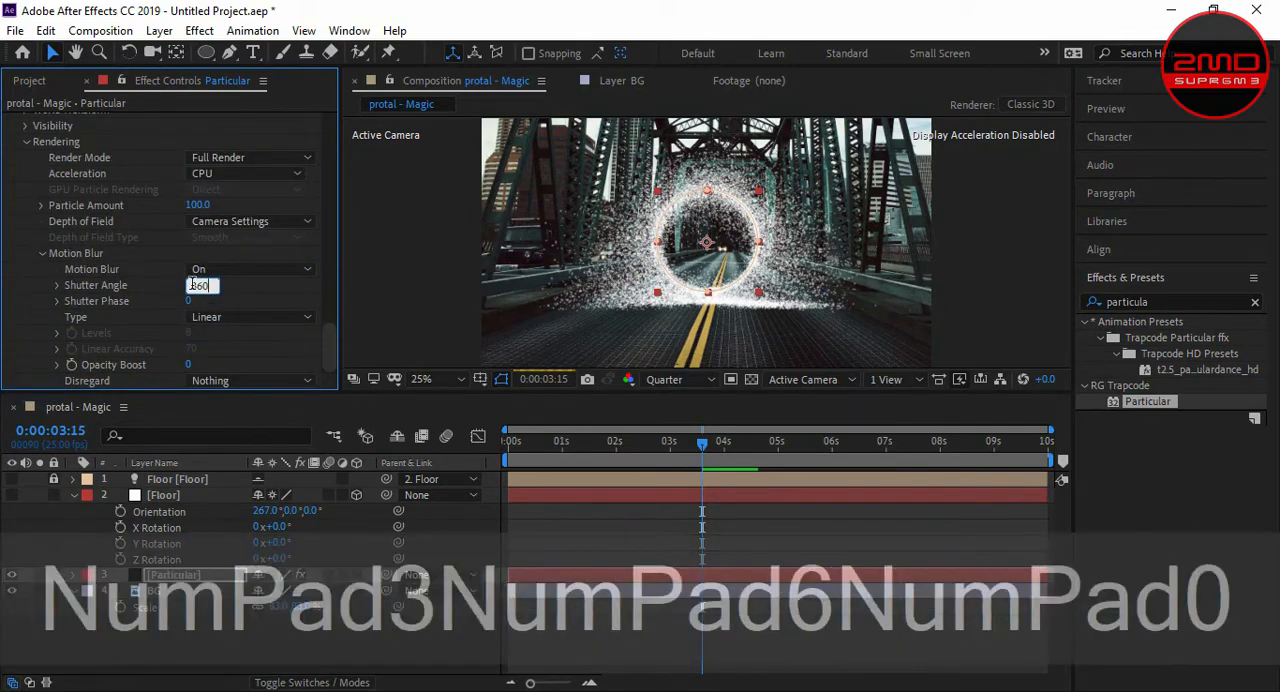
pyautogui.click(322, 653)
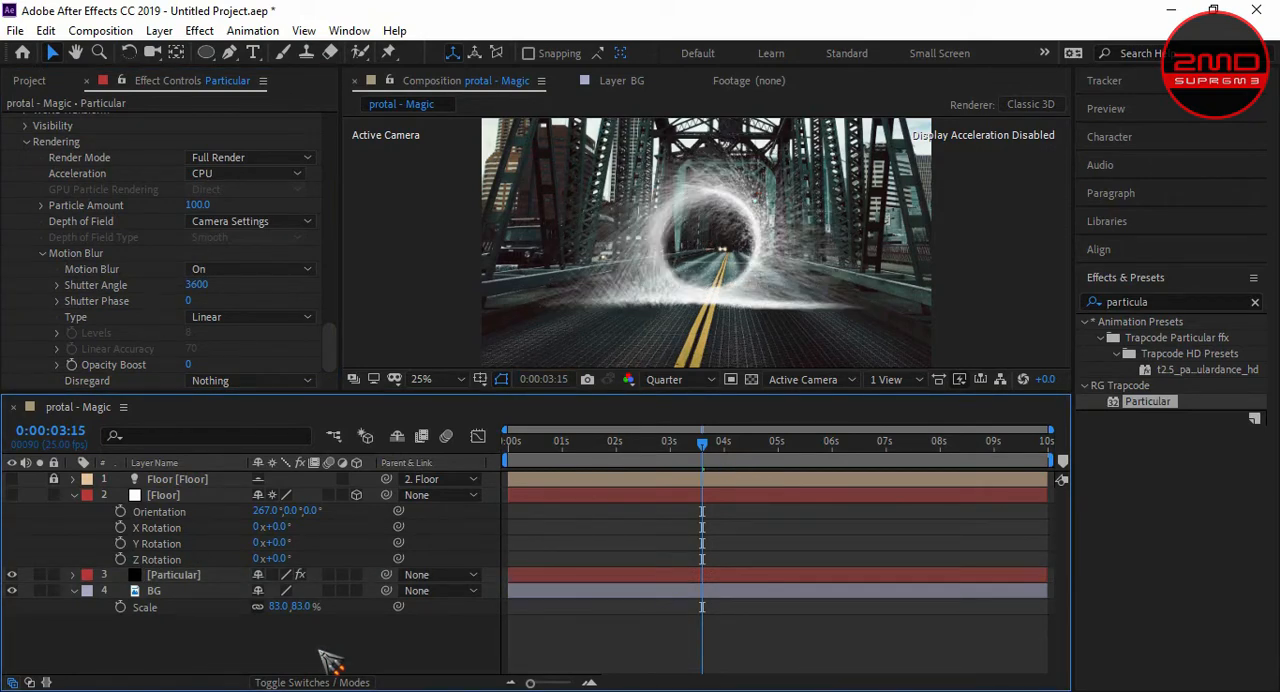
pyautogui.press('space')
pyautogui.press('space')
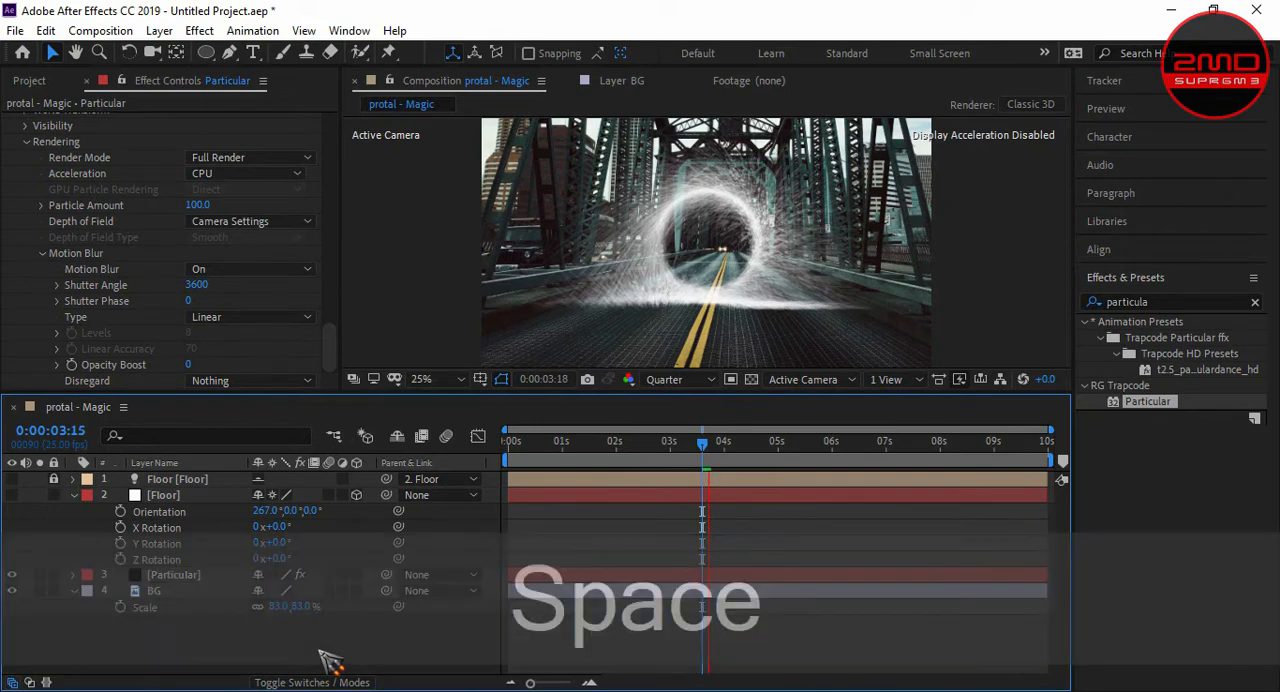
# - Reduce the Particular emitter to 2000 particles per second and preview the animation
pyautogui.moveTo(338, 356); pyautogui.dragTo(352, 152)
pyautogui.click(204, 205)
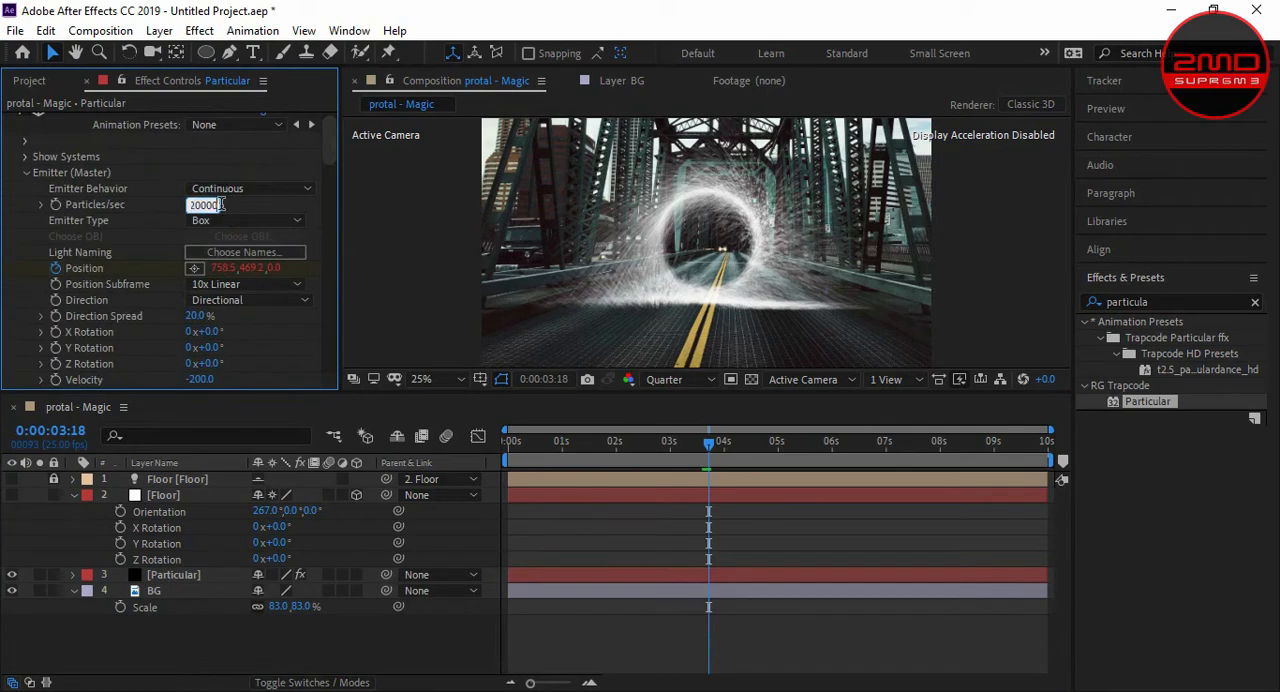
pyautogui.press('BackSpace')
pyautogui.click(345, 655)
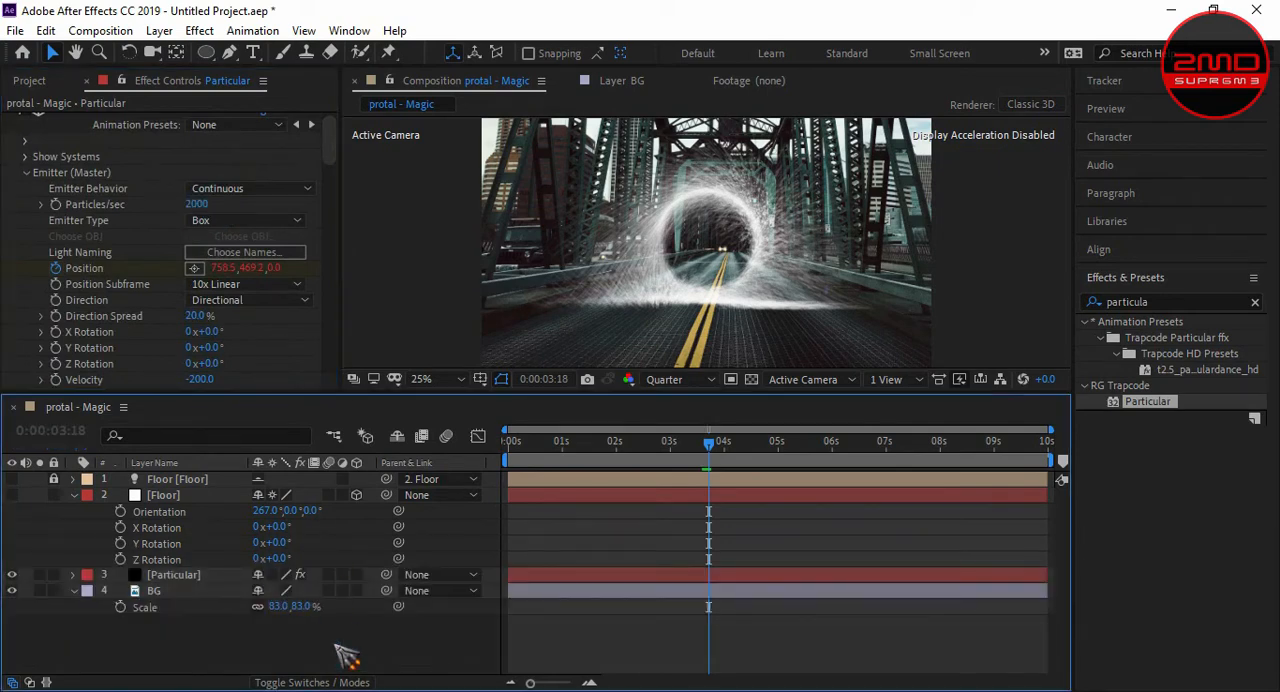
pyautogui.press('space')
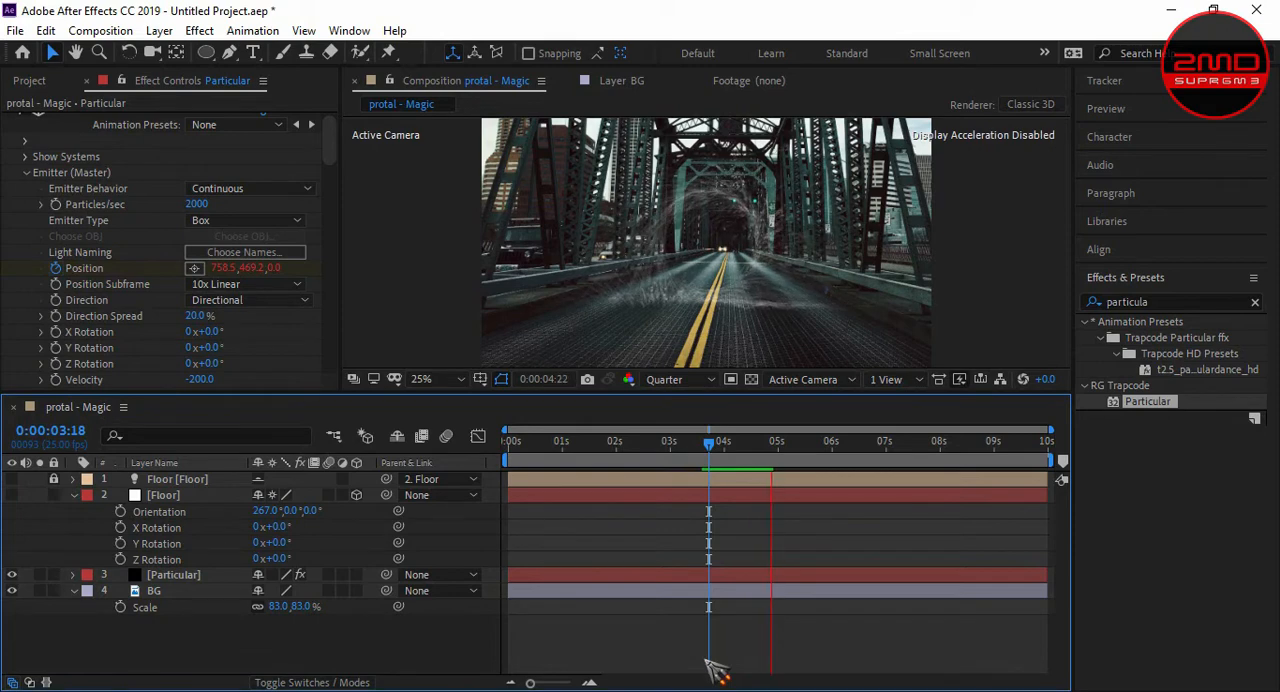
pyautogui.press('KP_0')
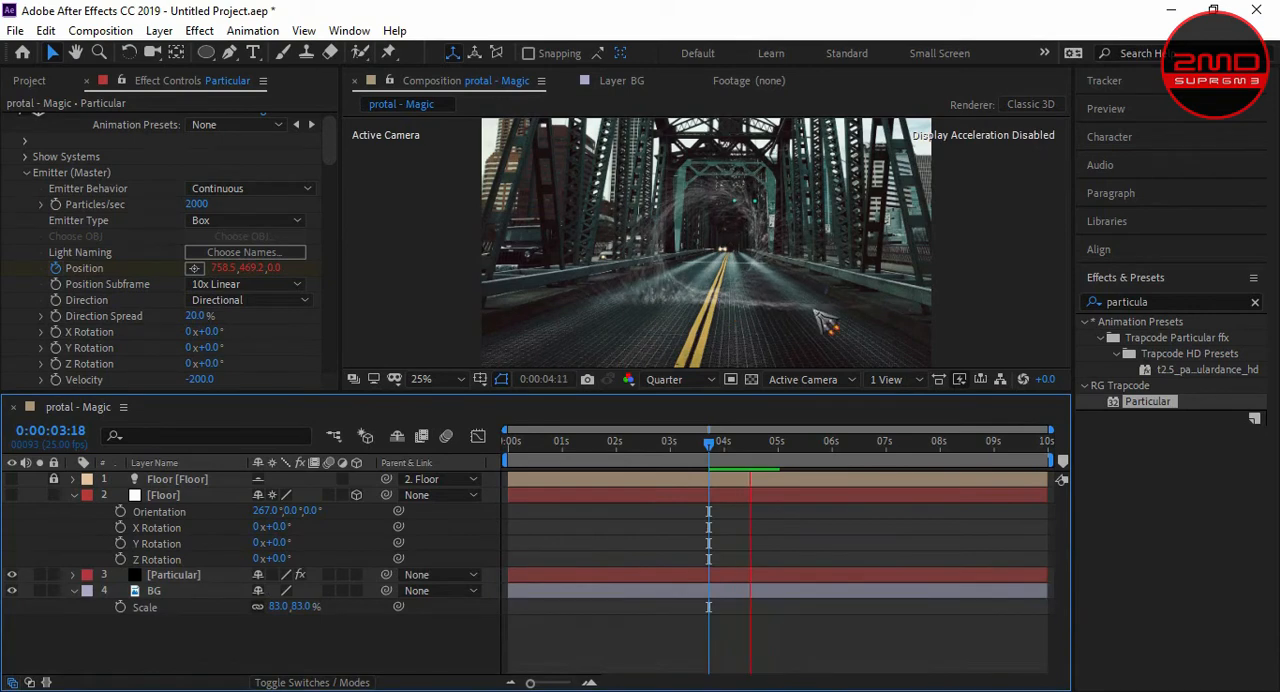
pyautogui.press('space')
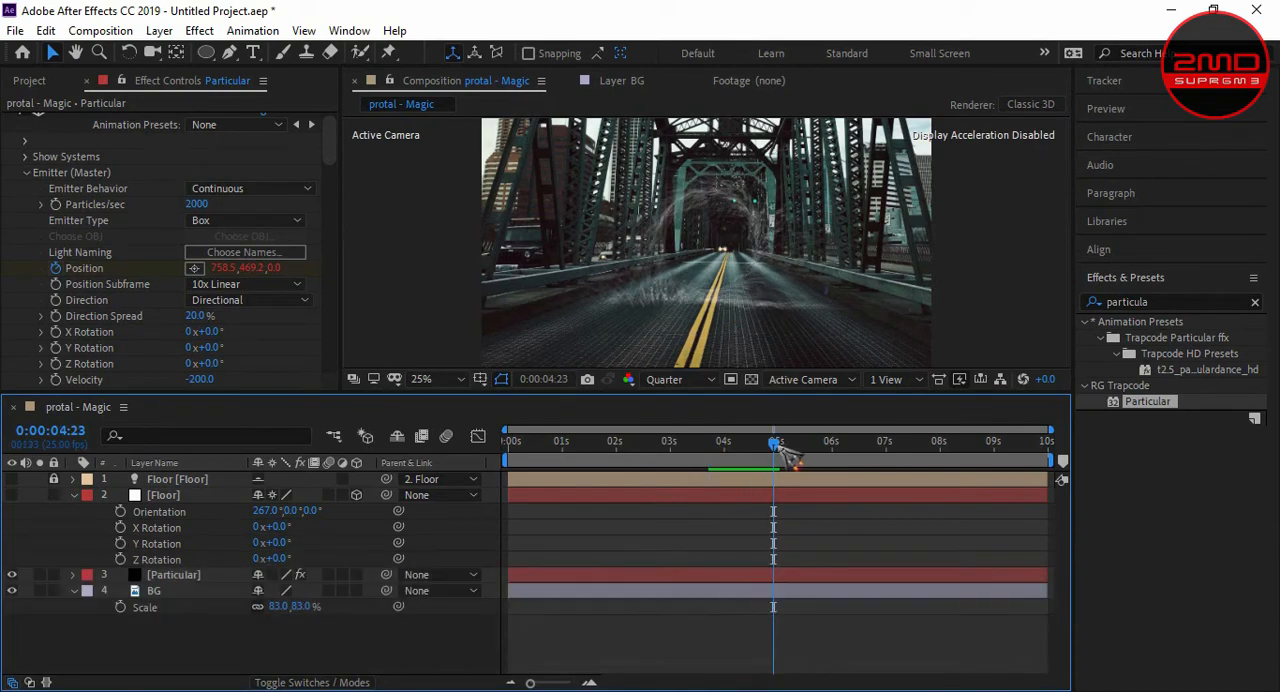
# - Move to the 4-second mark and set Particular's physics gravity to 10
pyautogui.moveTo(773, 443); pyautogui.dragTo(724, 446)
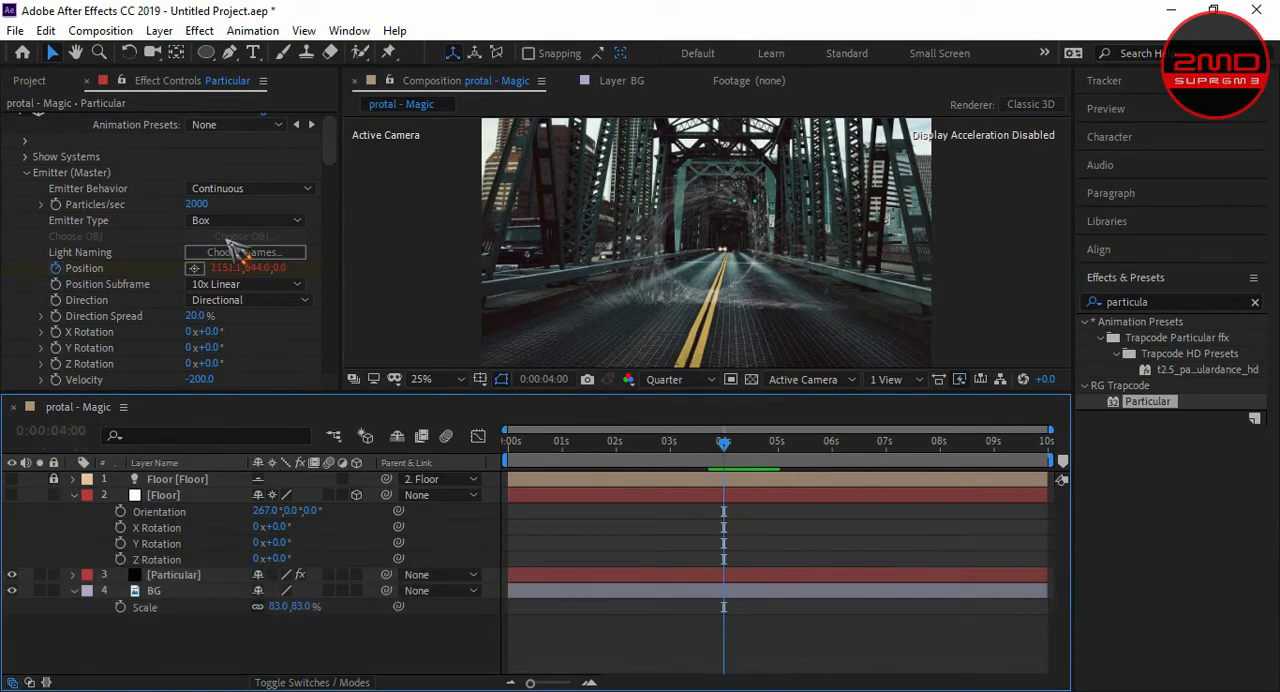
pyautogui.moveTo(333, 145); pyautogui.dragTo(340, 300)
pyautogui.click(197, 230)
pyautogui.write('10')
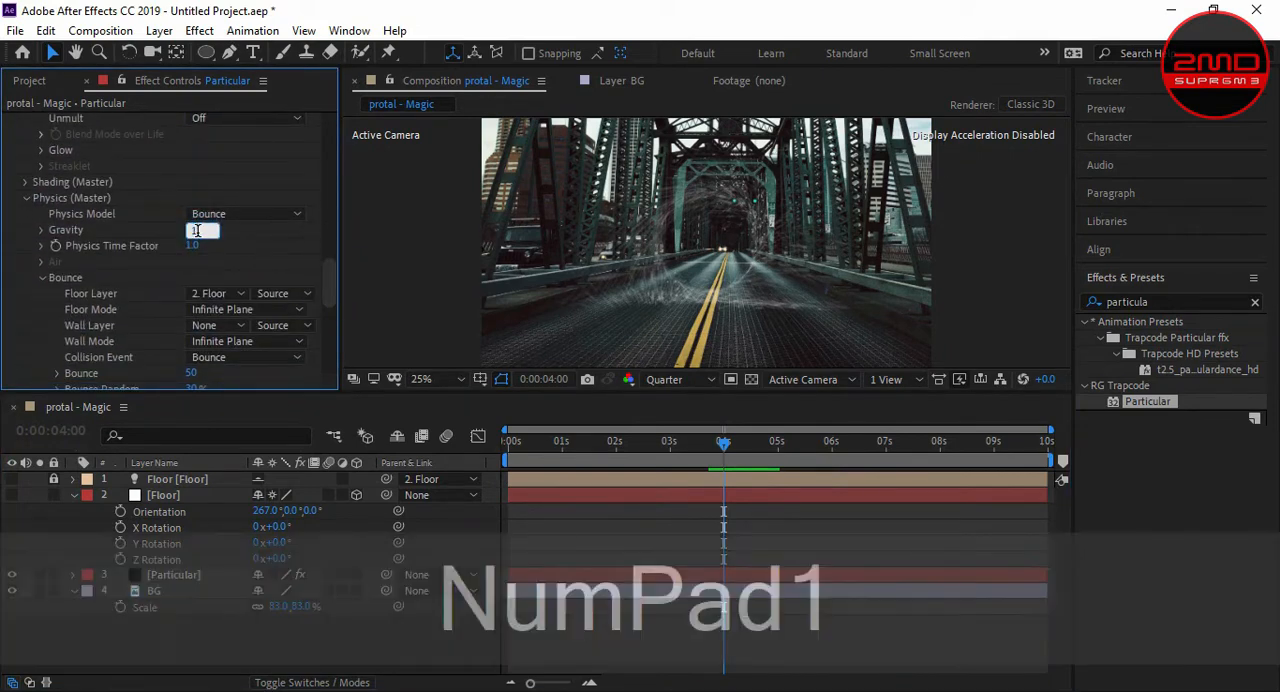
pyautogui.press('Return')
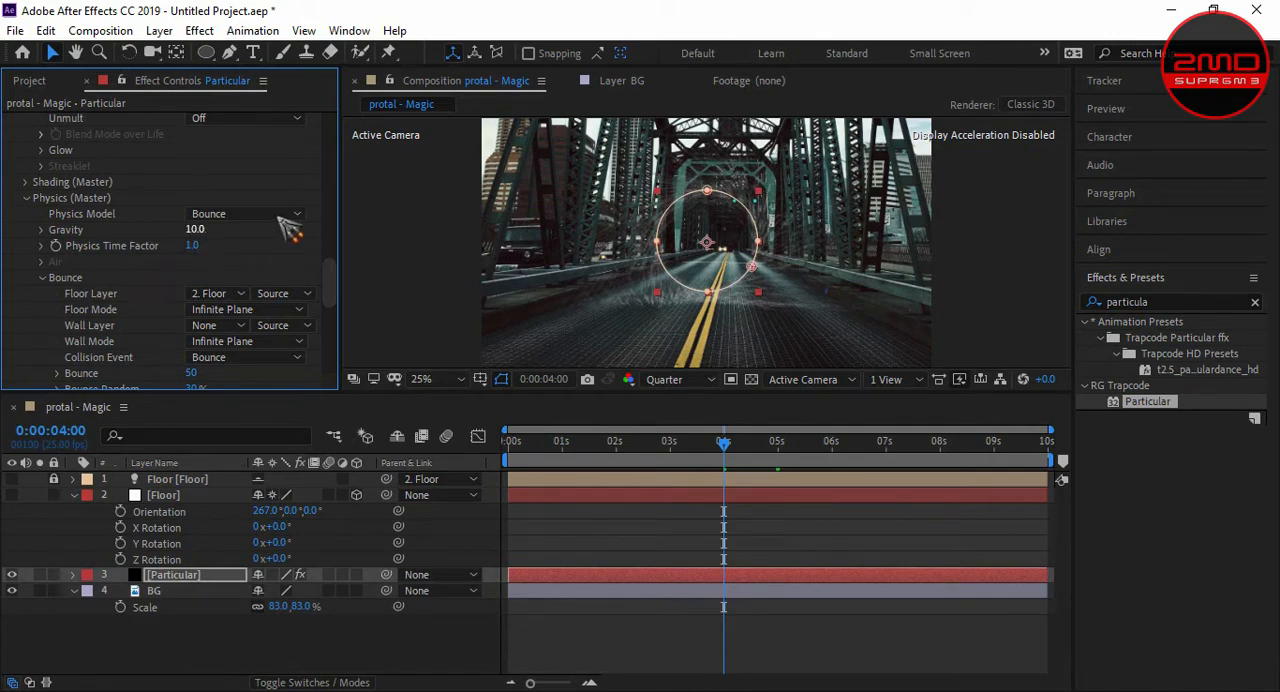
# - Apply VC Color Vibrance to the Particular layer and enable Fill Empty BG
pyautogui.scroll(2, 329, 243)
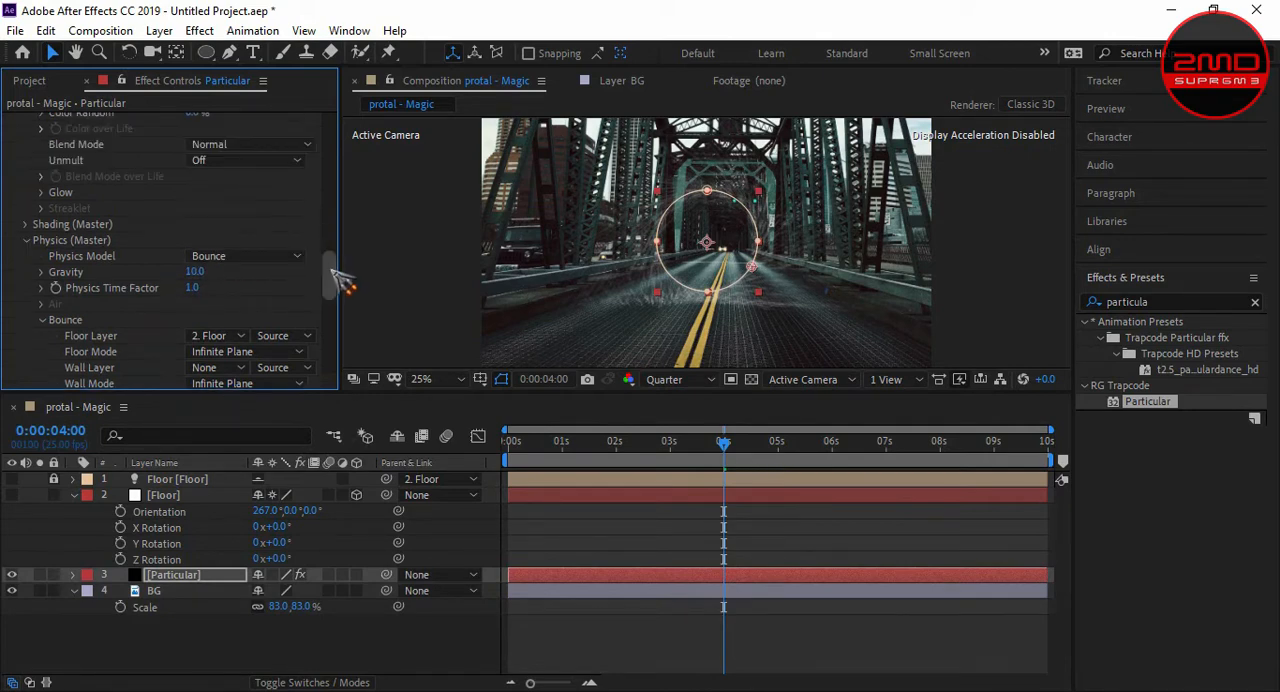
pyautogui.moveTo(341, 283); pyautogui.dragTo(345, 372)
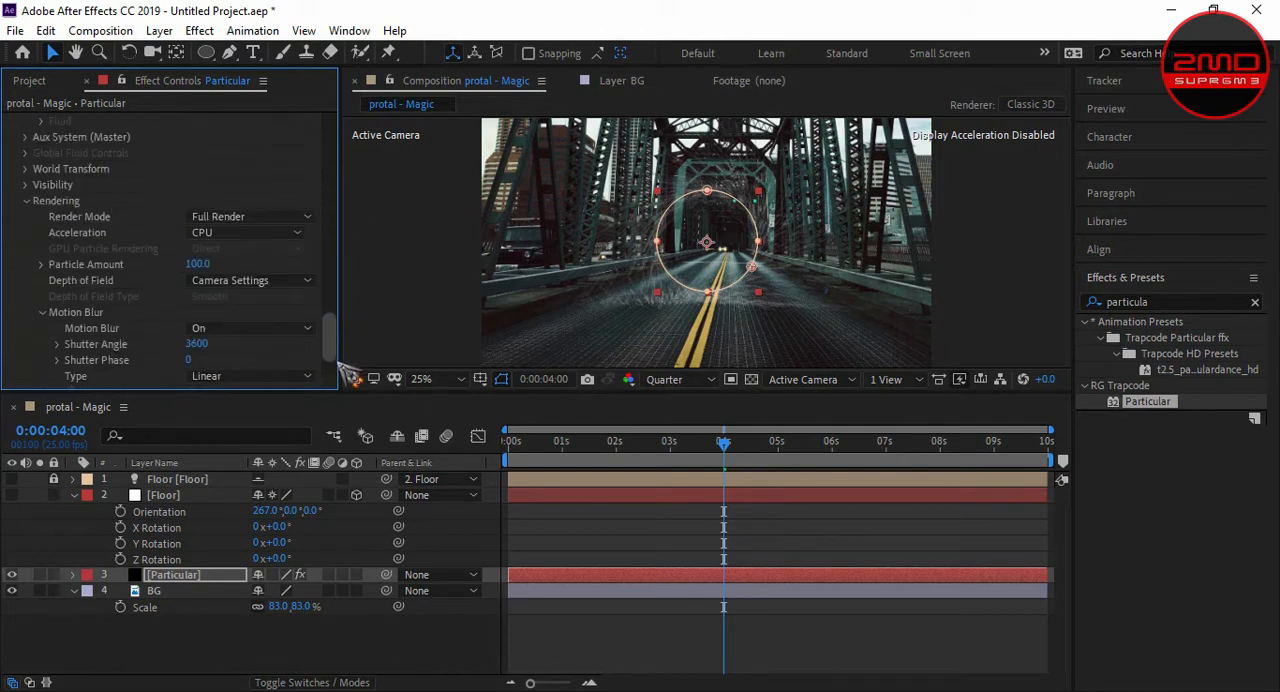
pyautogui.click(175, 574)
pyautogui.click(199, 30)
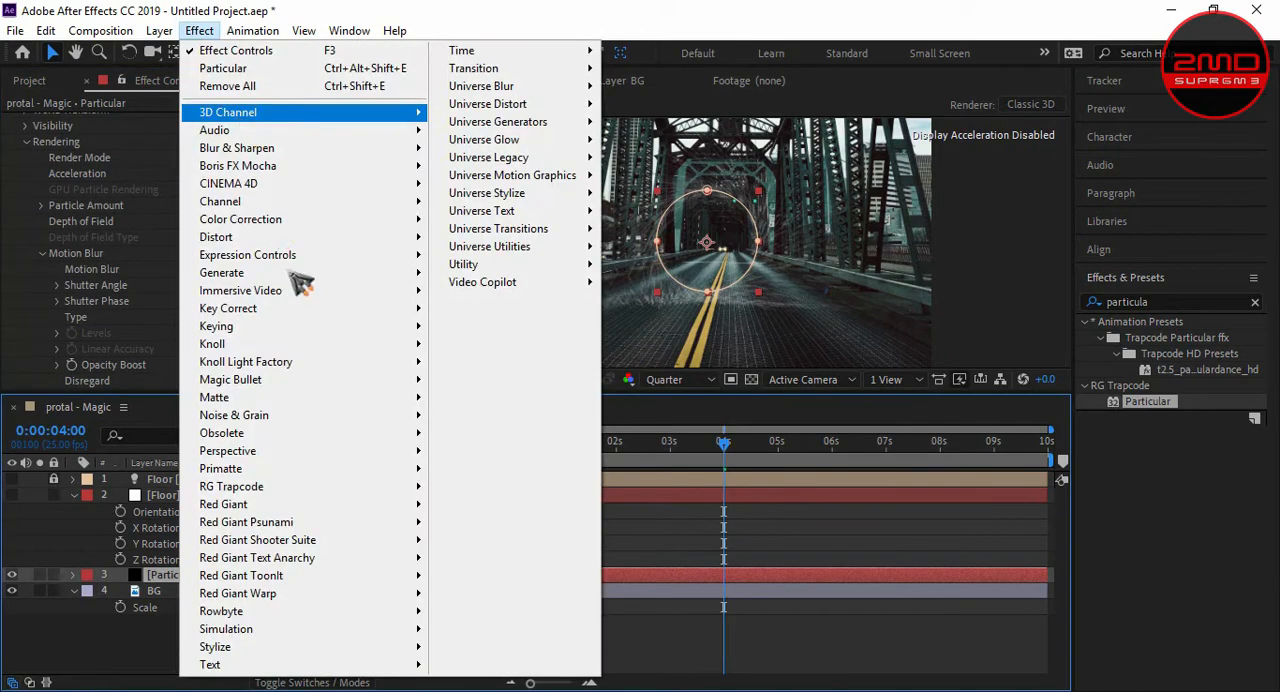
pyautogui.moveTo(490, 282)
pyautogui.click(662, 390)
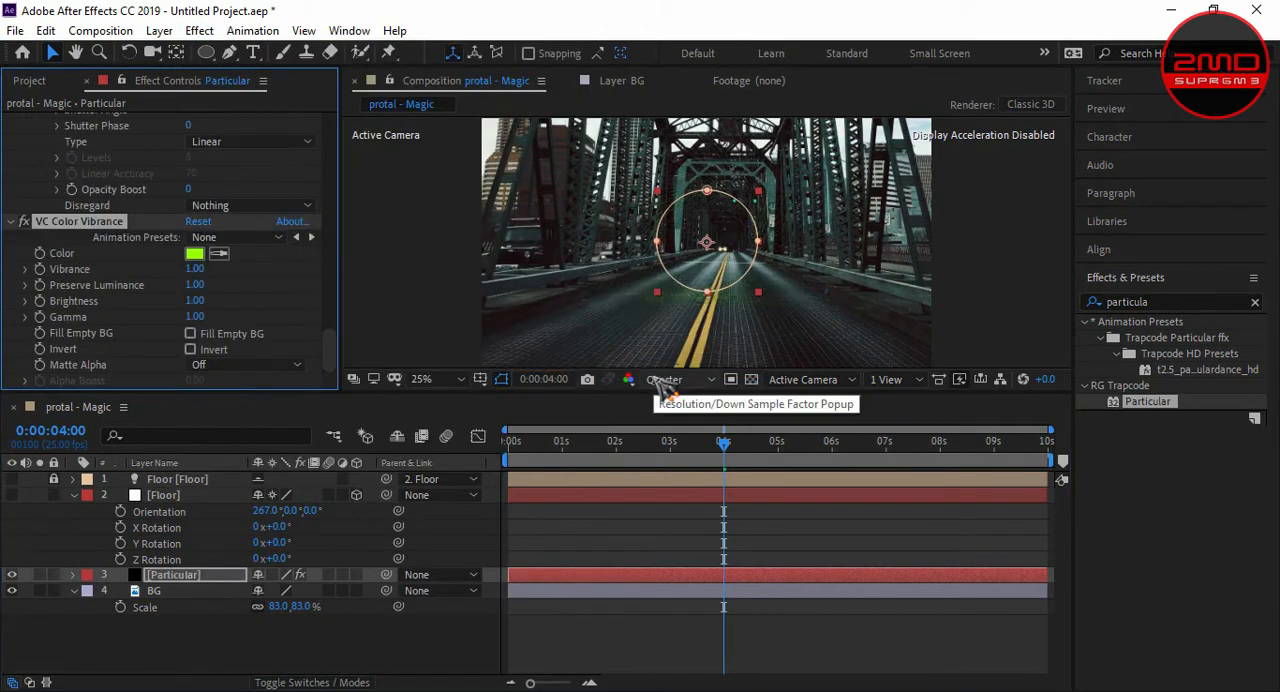
pyautogui.click(190, 334)
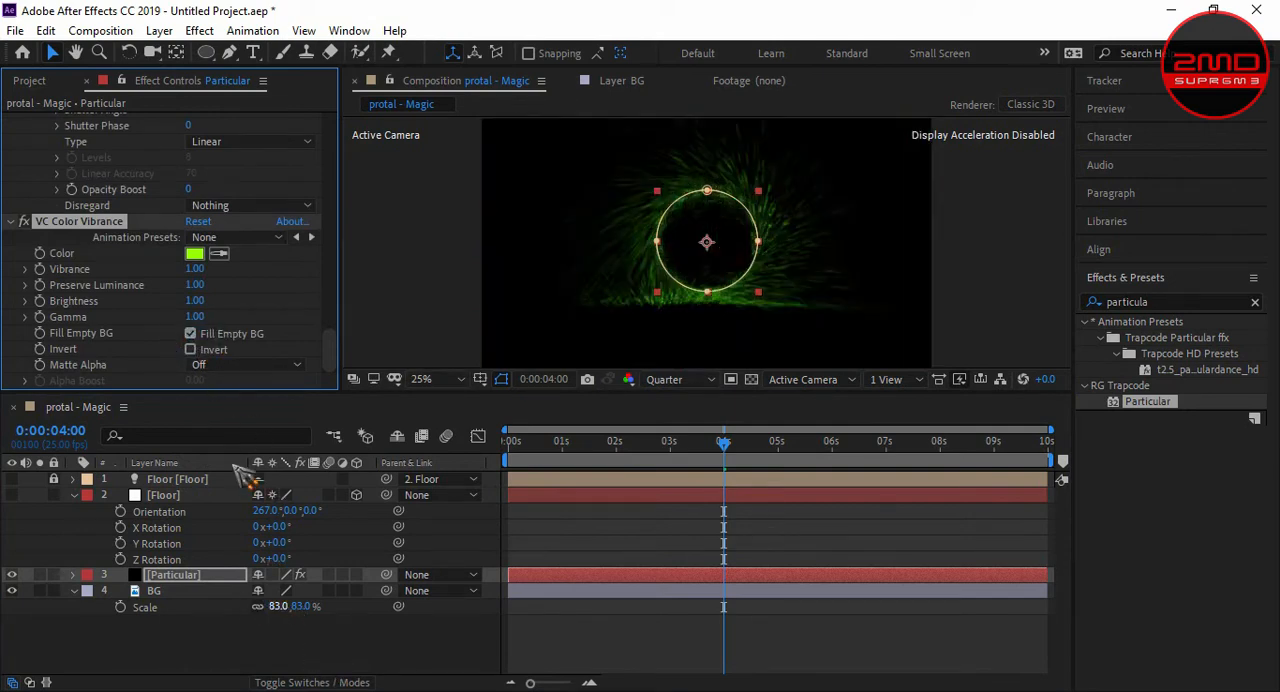
# - Try a VC Color Vibrance brightness of 2, and settle on 1.5
pyautogui.click(195, 301)
pyautogui.write('2')
pyautogui.press('Return')
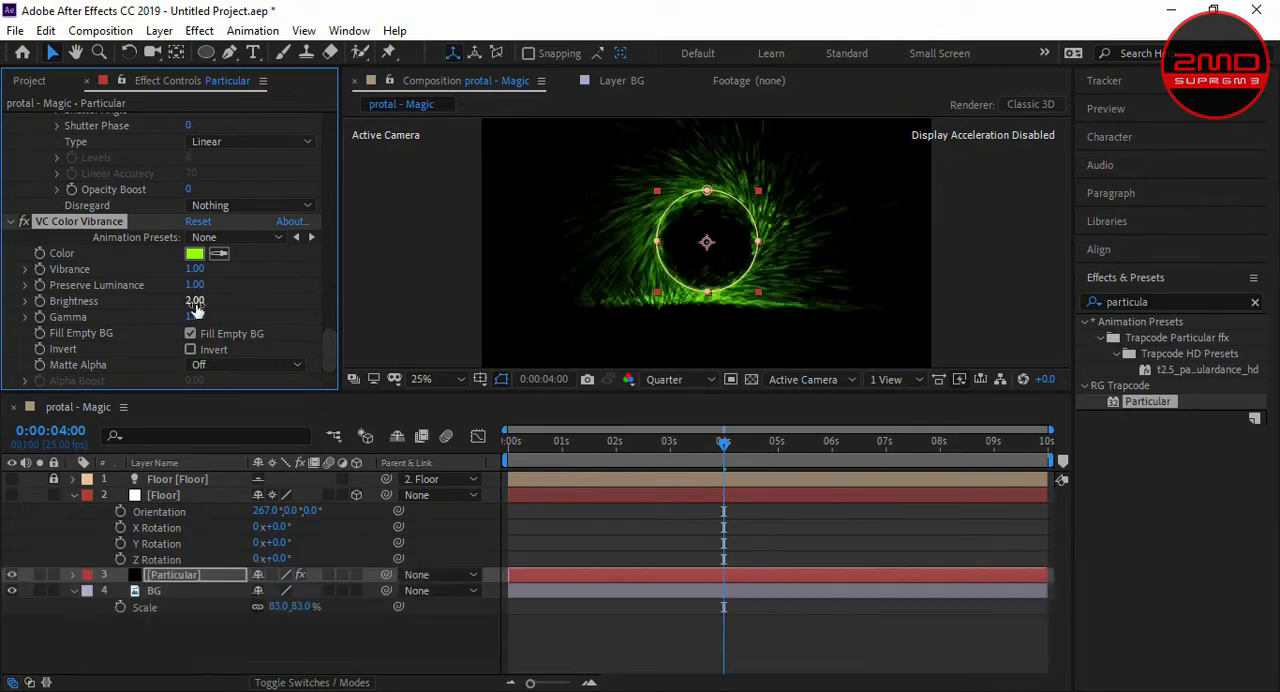
pyautogui.click(193, 302)
pyautogui.click(204, 301)
pyautogui.write('1.5')
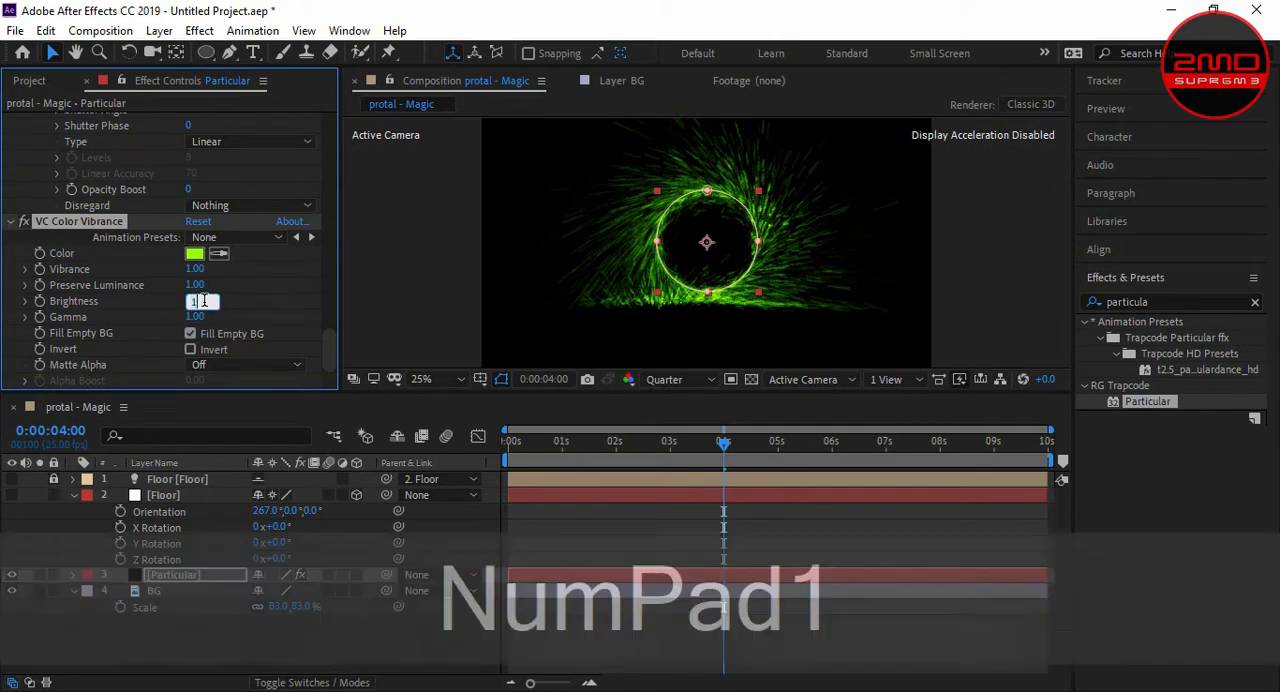
pyautogui.press('Return')
# - Set the VC Color Vibrance gamma to 0.3
pyautogui.click(194, 316)
pyautogui.write('0.3')
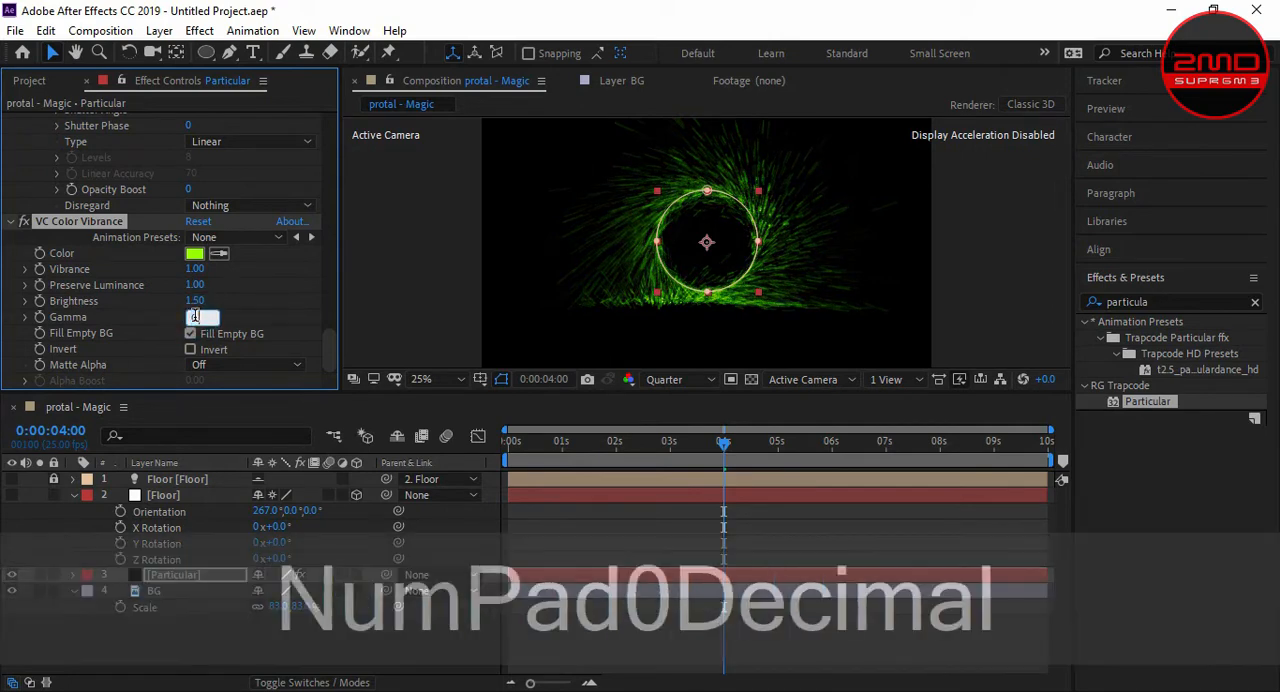
pyautogui.press('Return')
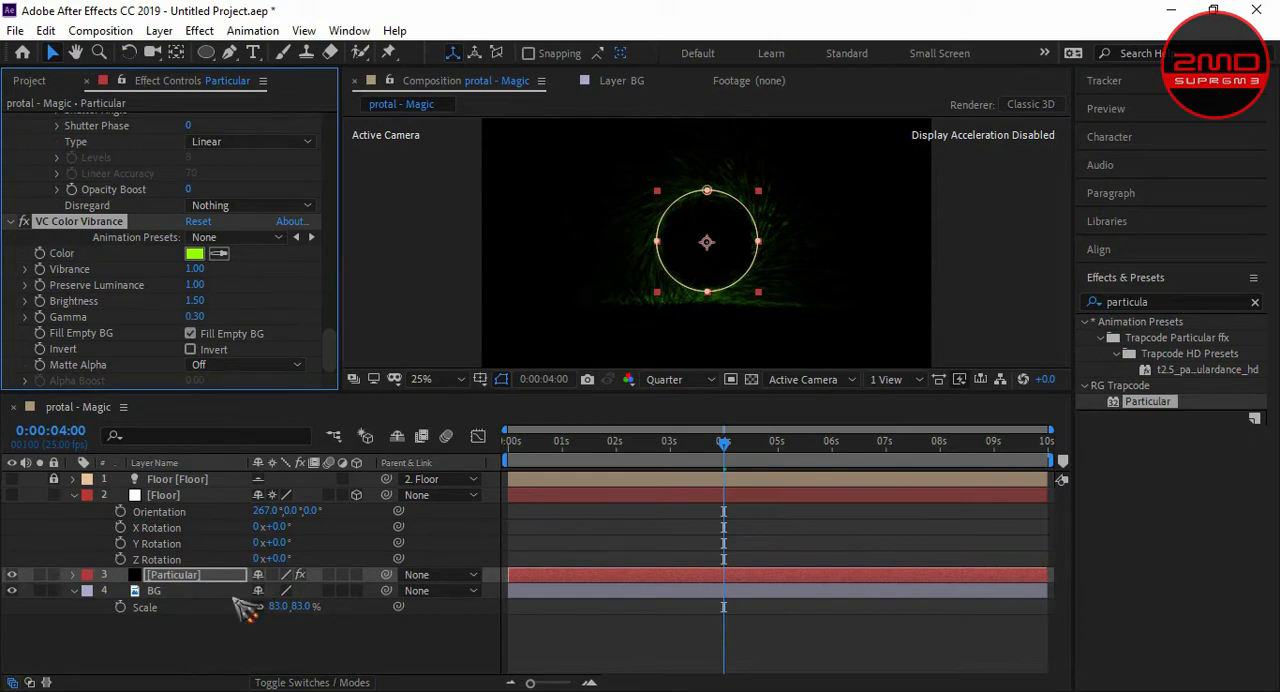
# - Display the layer blending modes and set the Particular layer's mode to Screen
pyautogui.click(289, 681)
pyautogui.click(289, 682)
pyautogui.click(289, 681)
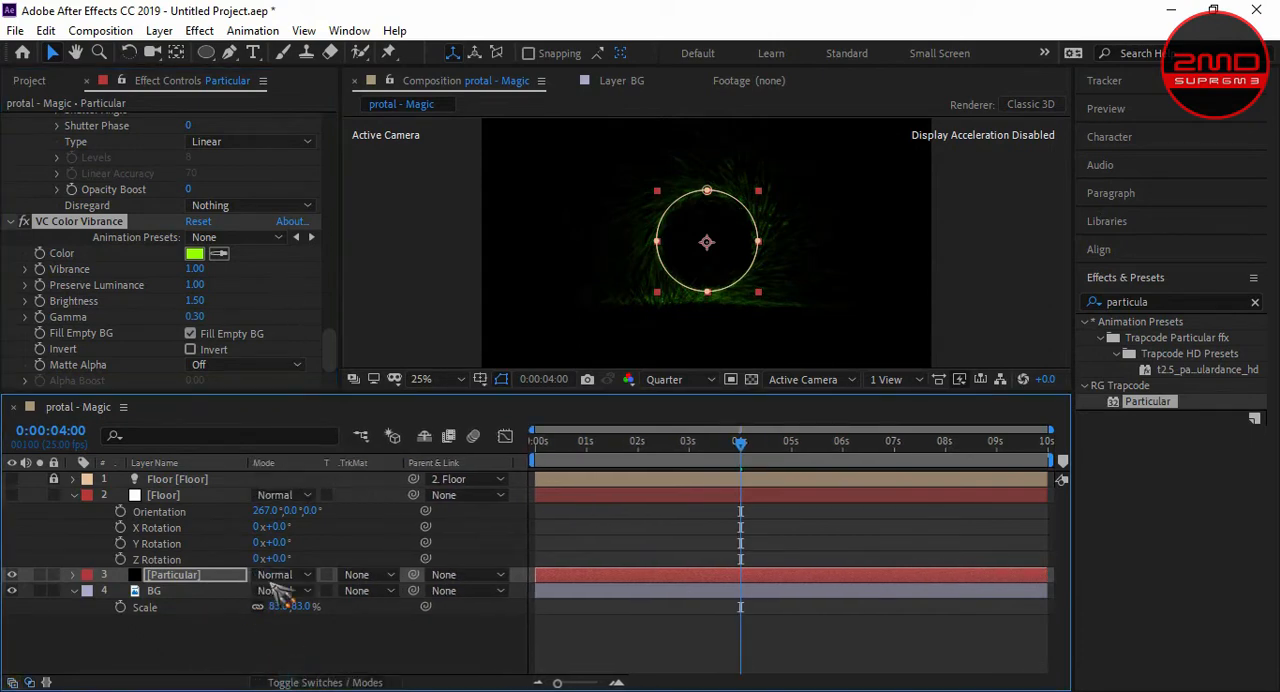
pyautogui.click(275, 574)
pyautogui.click(343, 330)
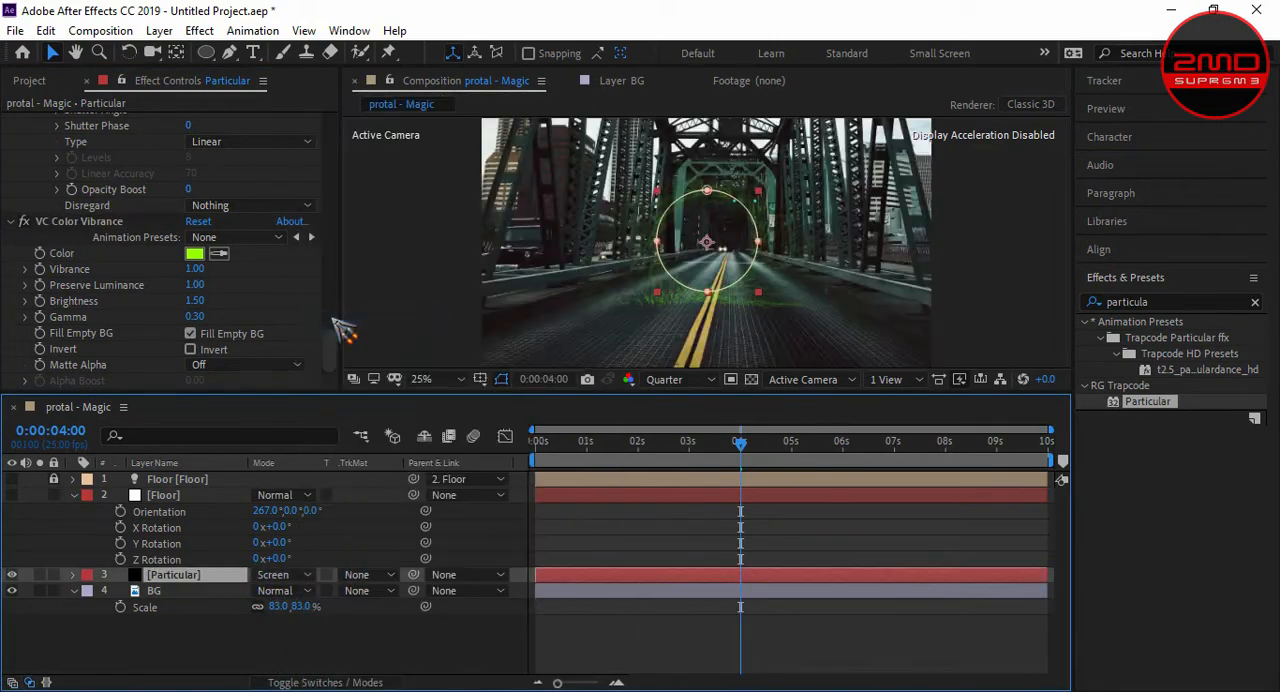
# - Set the VC Color Vibrance gamma to 1
pyautogui.click(195, 316)
pyautogui.write('1')
pyautogui.press('Return')
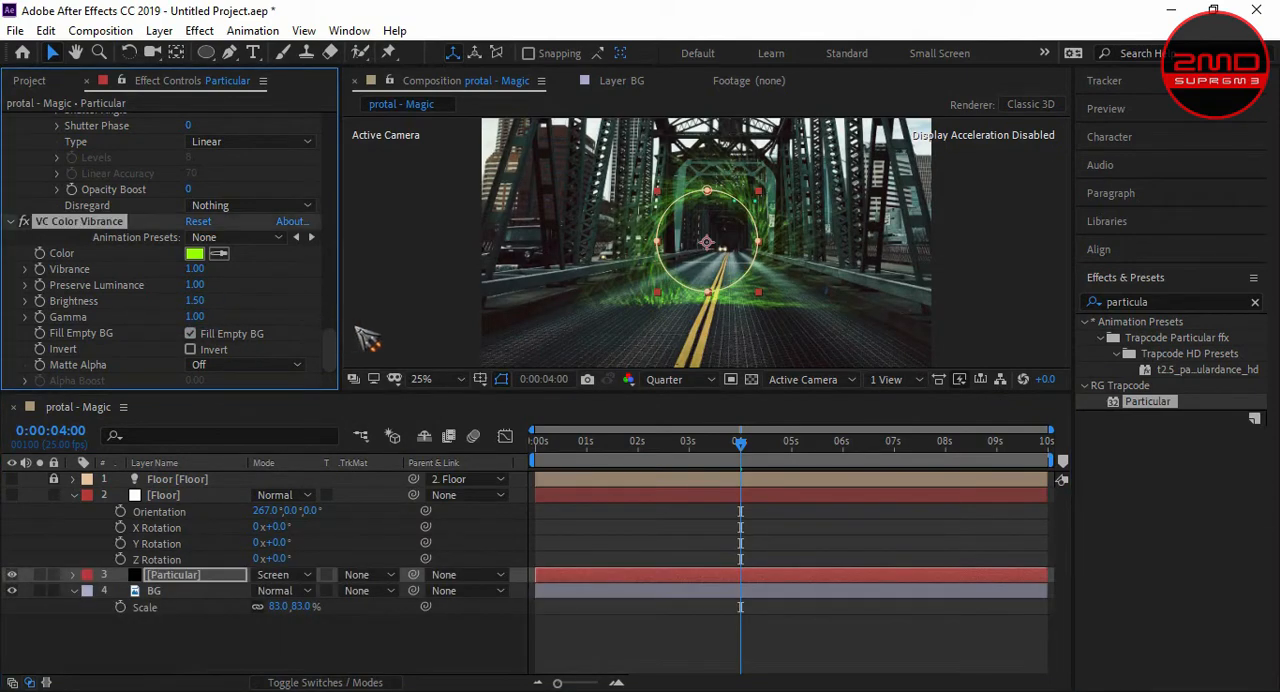
# - Change the Particular layer's VC Color Vibrance color from green to a yellowish orange
pyautogui.click(721, 281)
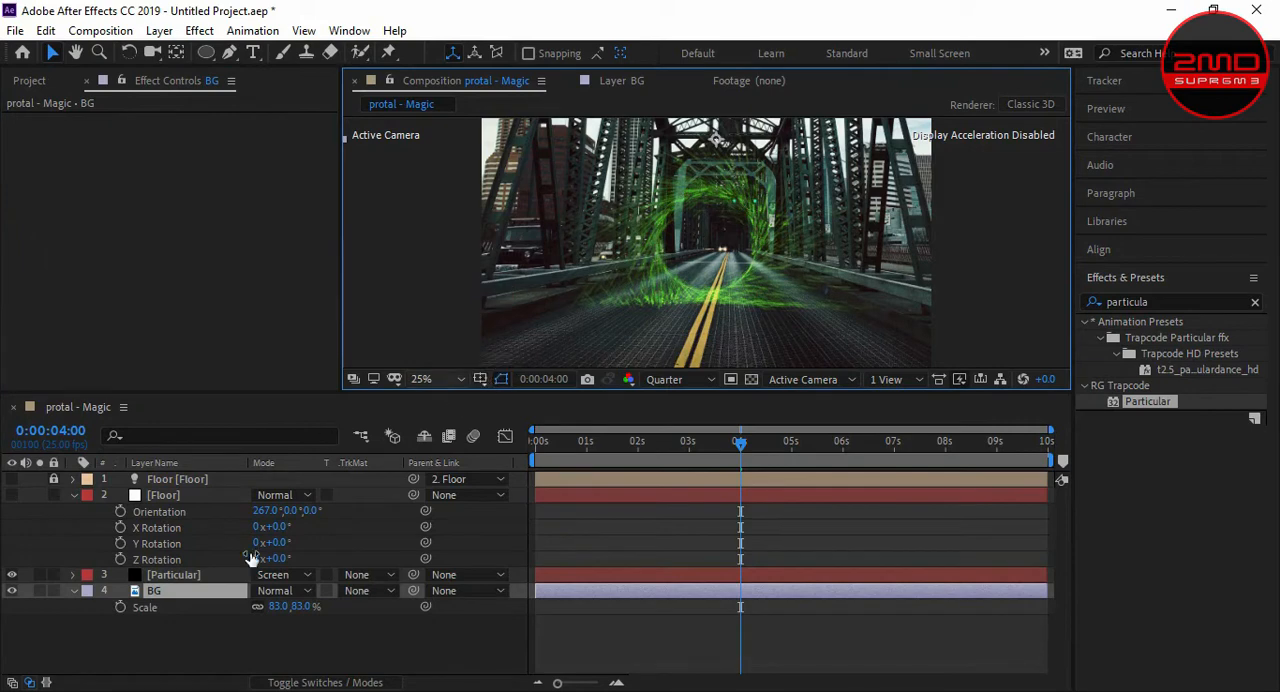
pyautogui.click(206, 575)
pyautogui.moveTo(329, 150); pyautogui.dragTo(329, 345)
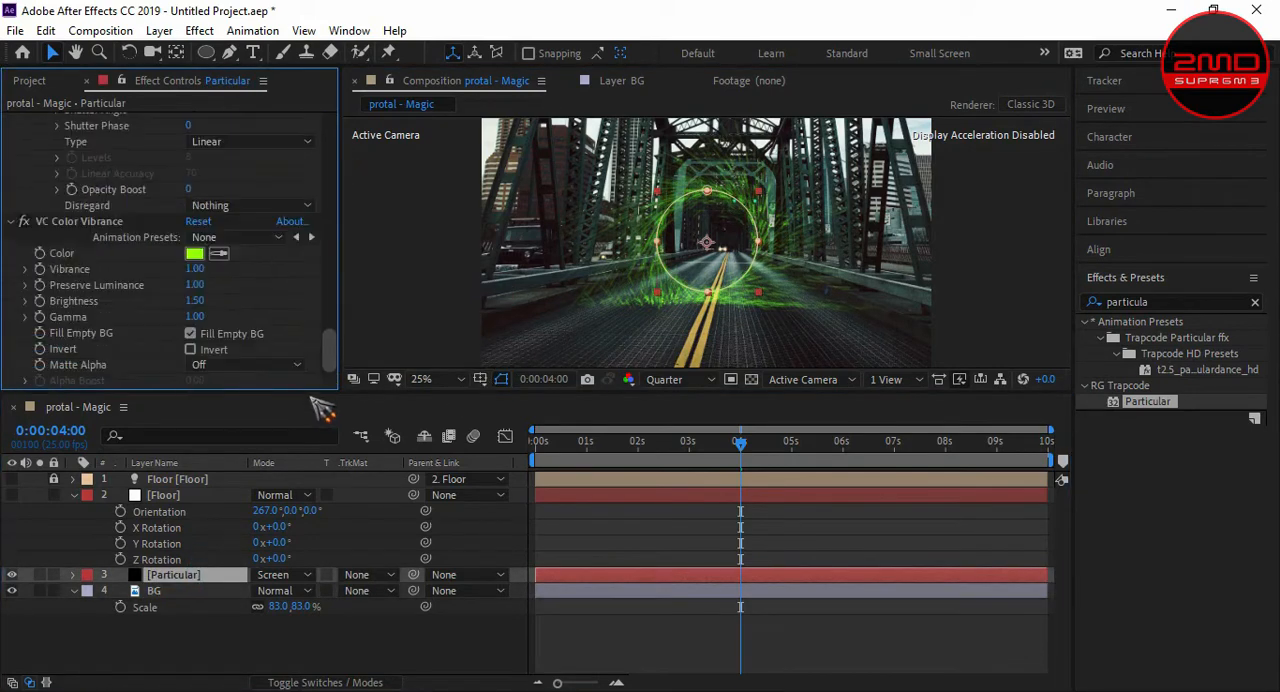
pyautogui.click(194, 254)
pyautogui.moveTo(903, 584); pyautogui.dragTo(903, 535)
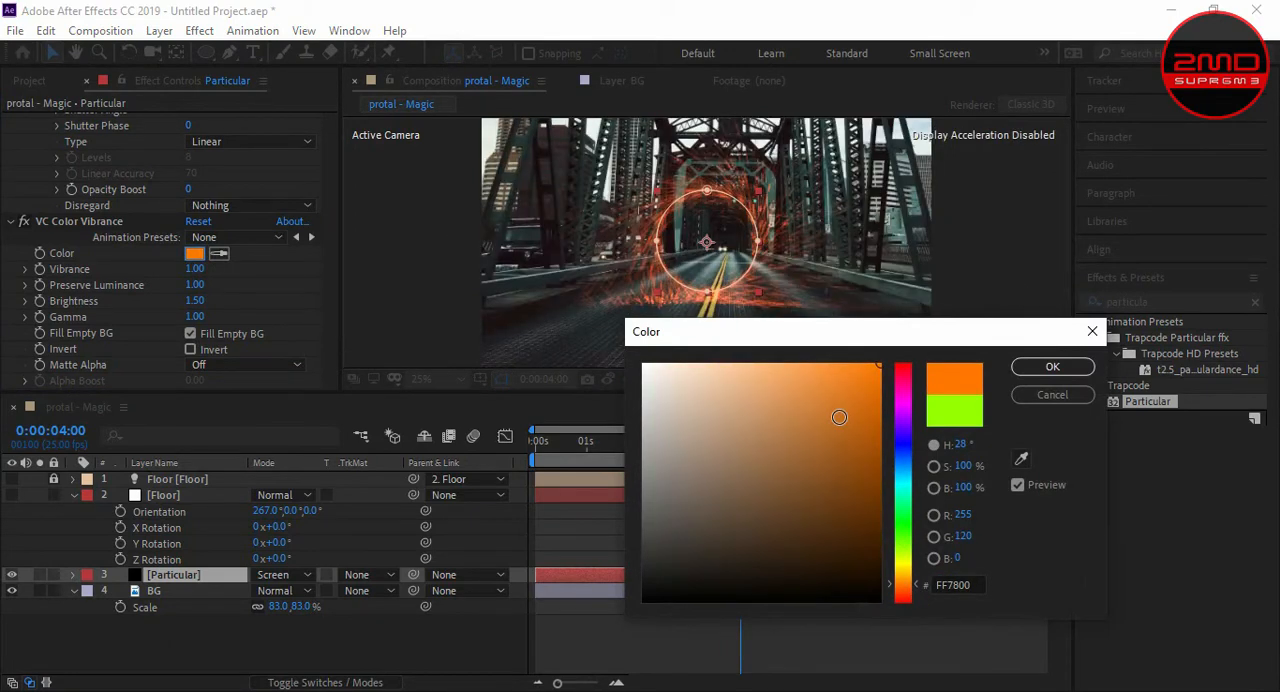
pyautogui.click(857, 371)
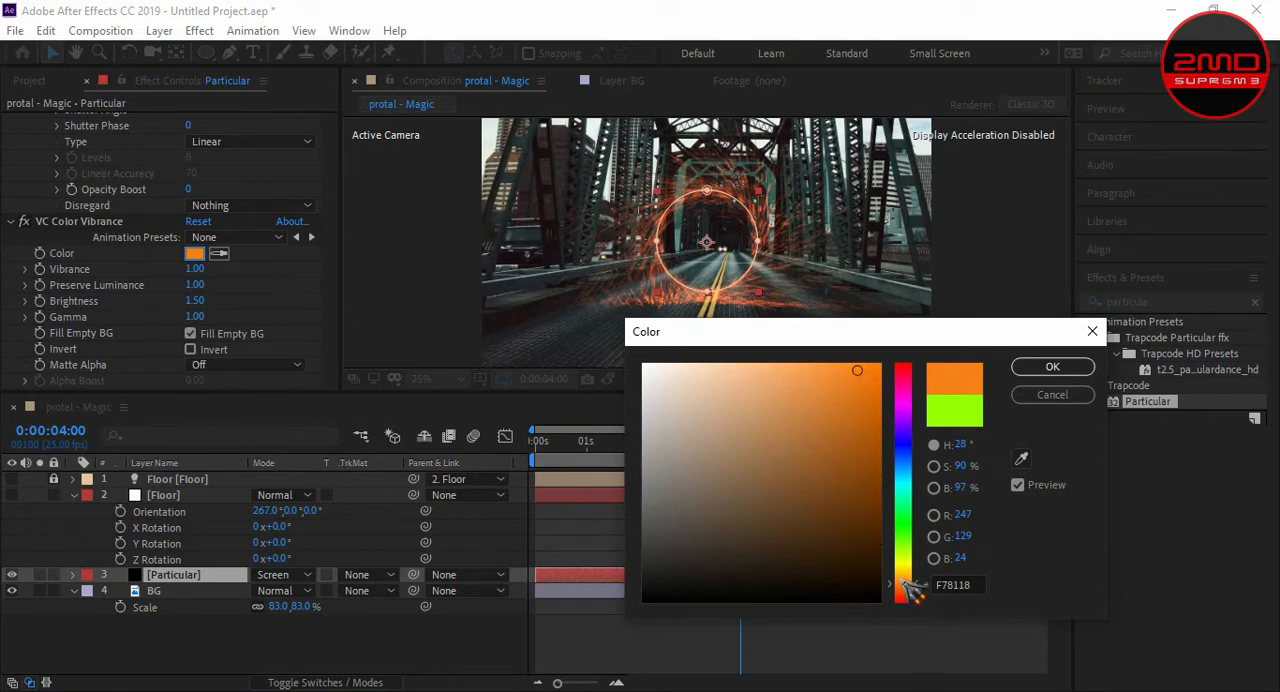
pyautogui.moveTo(910, 589); pyautogui.dragTo(911, 581)
pyautogui.click(1052, 367)
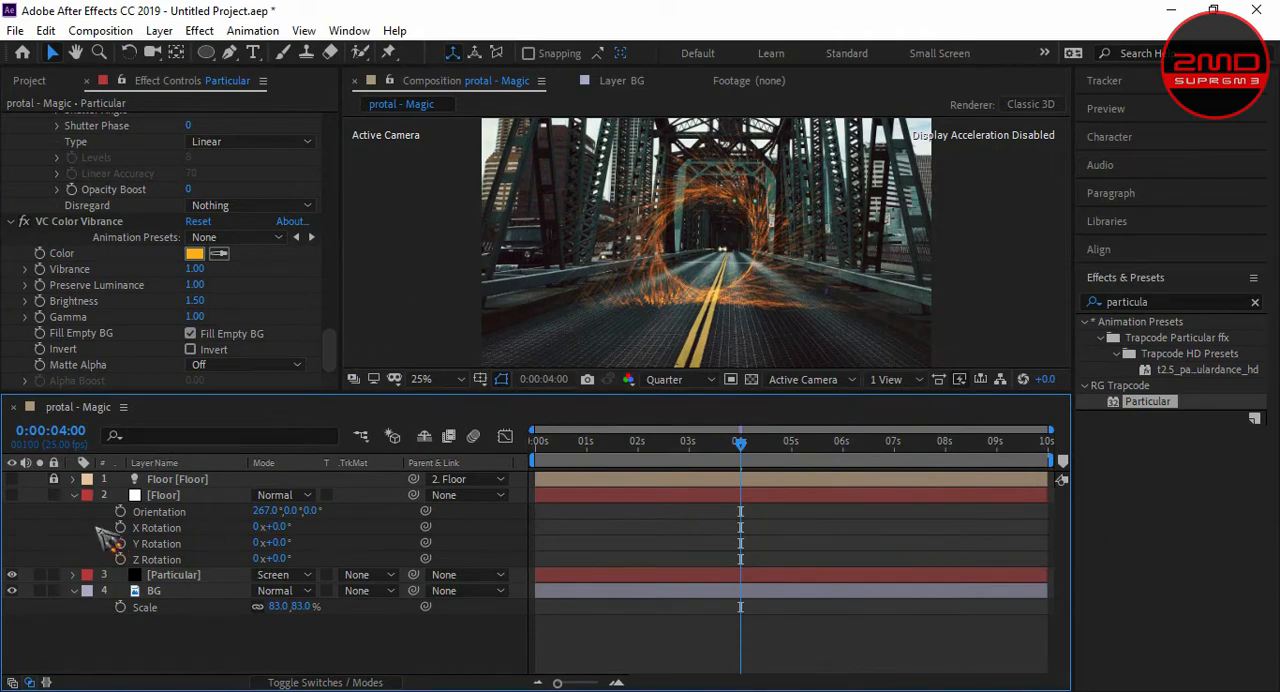
# - Collapse the Floor layer's properties and duplicate the Particular layer
pyautogui.click(74, 495)
pyautogui.click(164, 516)
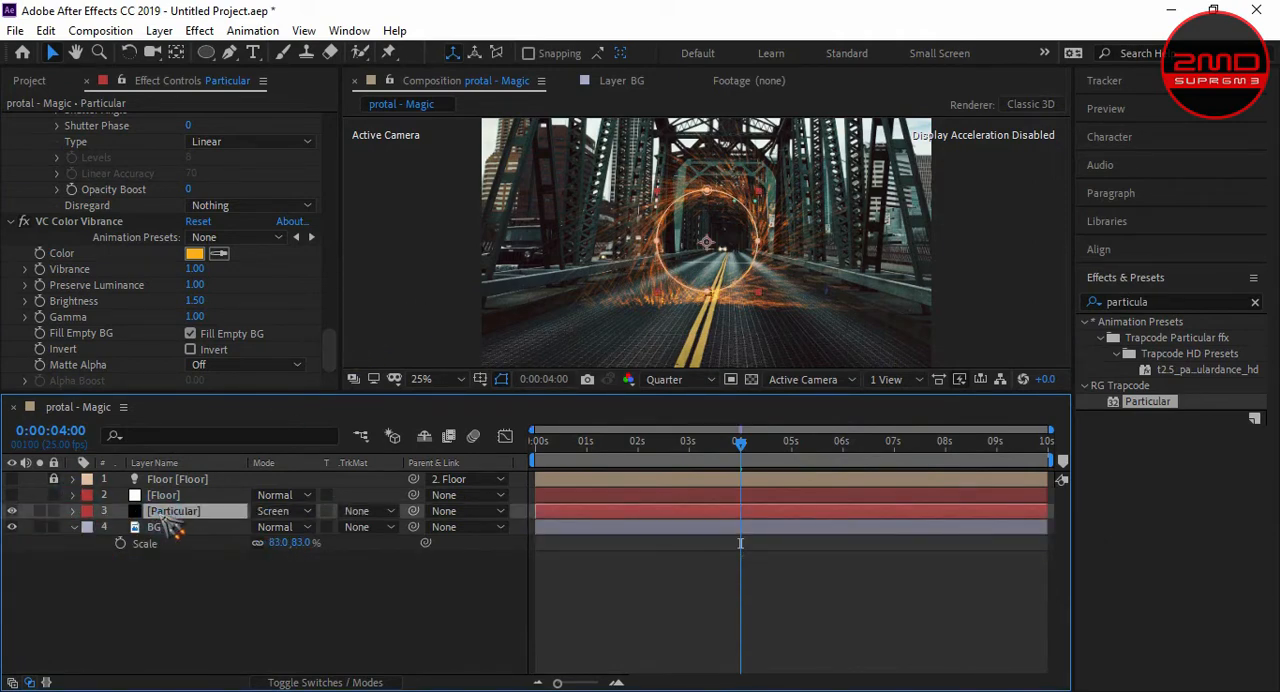
pyautogui.hotkey('ctrl', 'd')
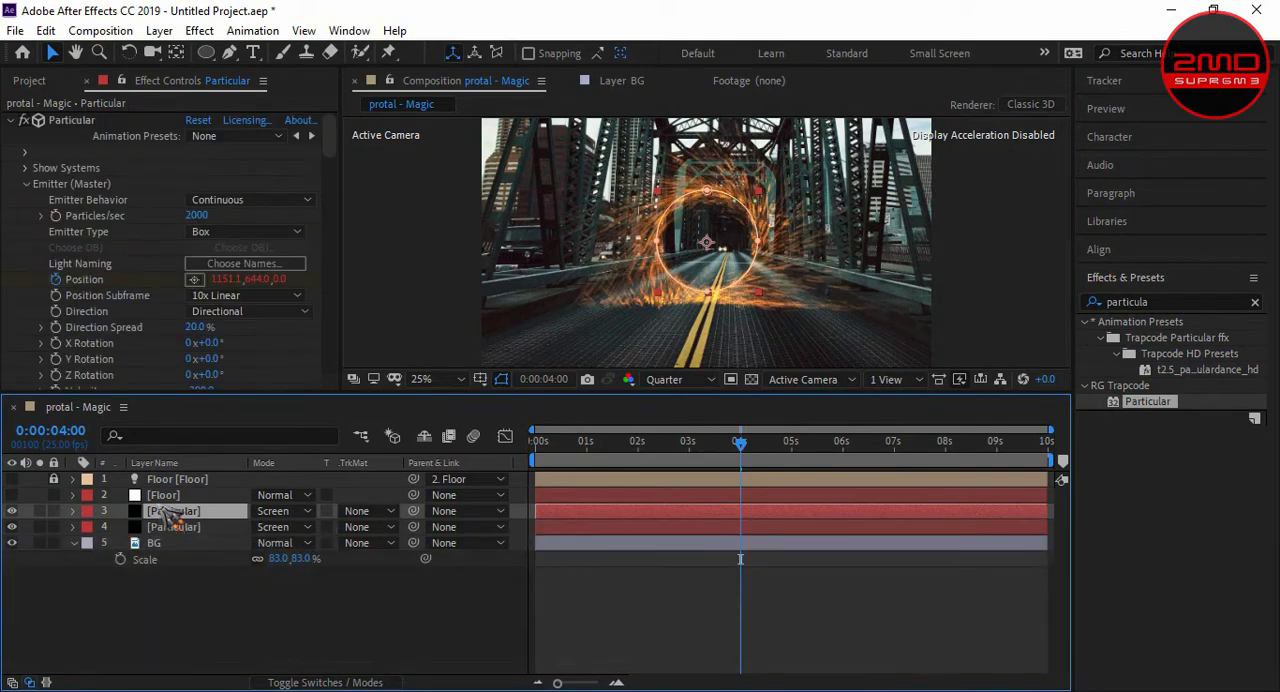
pyautogui.click(73, 527)
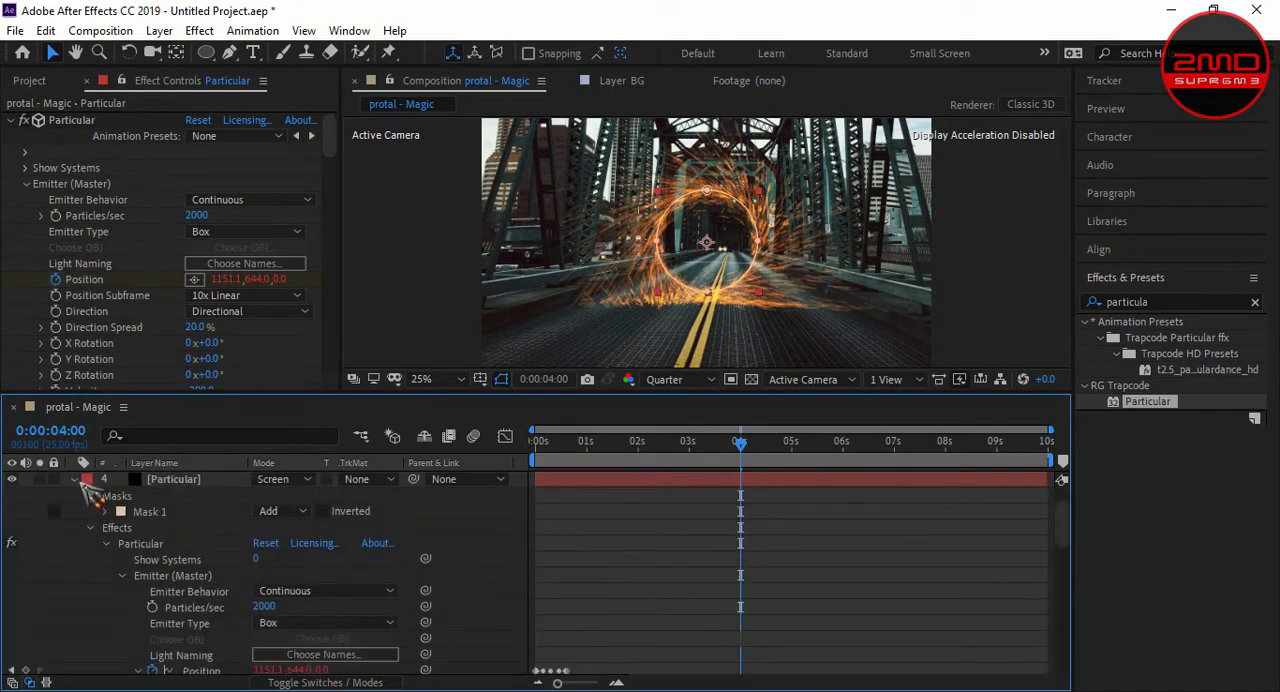
pyautogui.click(79, 482)
pyautogui.click(76, 481)
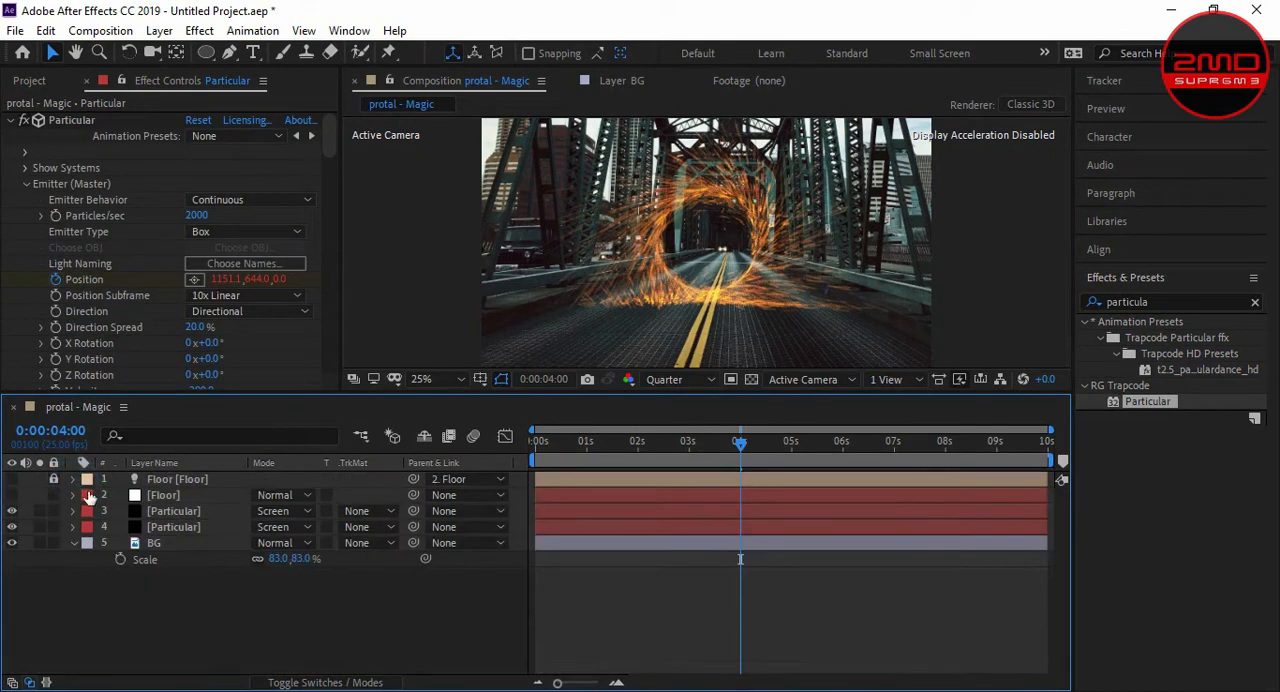
# - Rename the upper Particular layer to Particular1 and the lower one to Particular2
pyautogui.click(155, 513)
pyautogui.rightClick(199, 512)
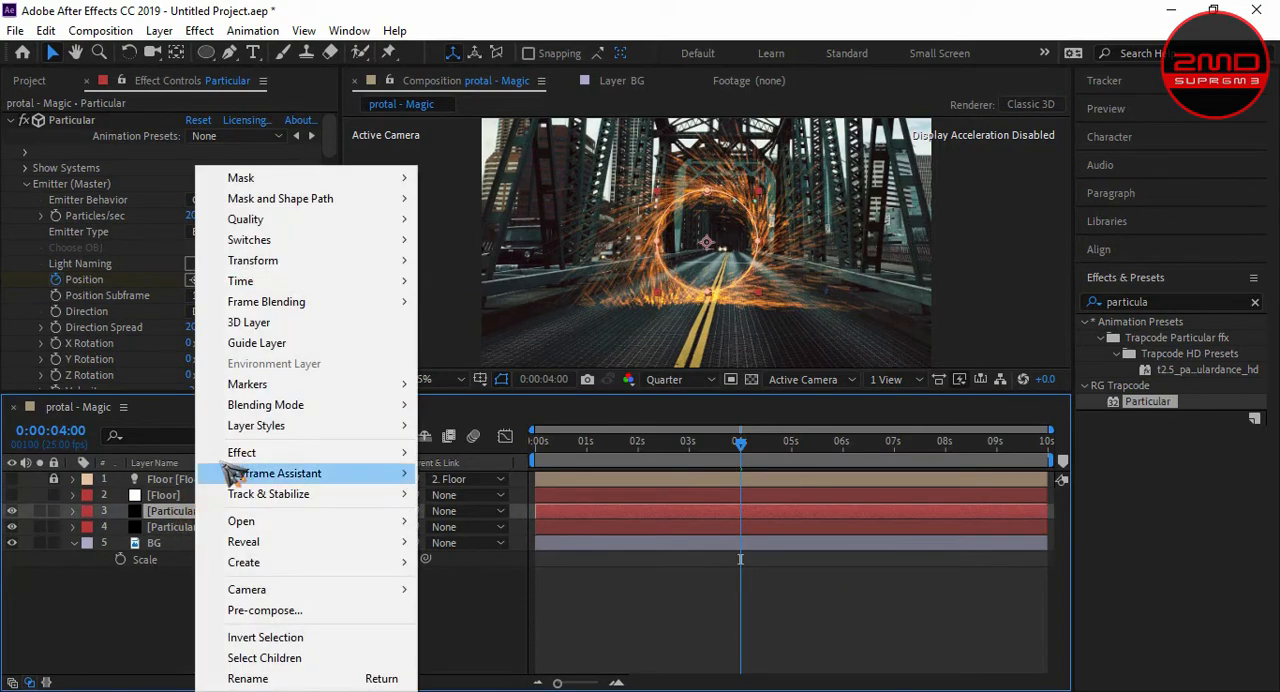
pyautogui.click(257, 675)
pyautogui.click(213, 511)
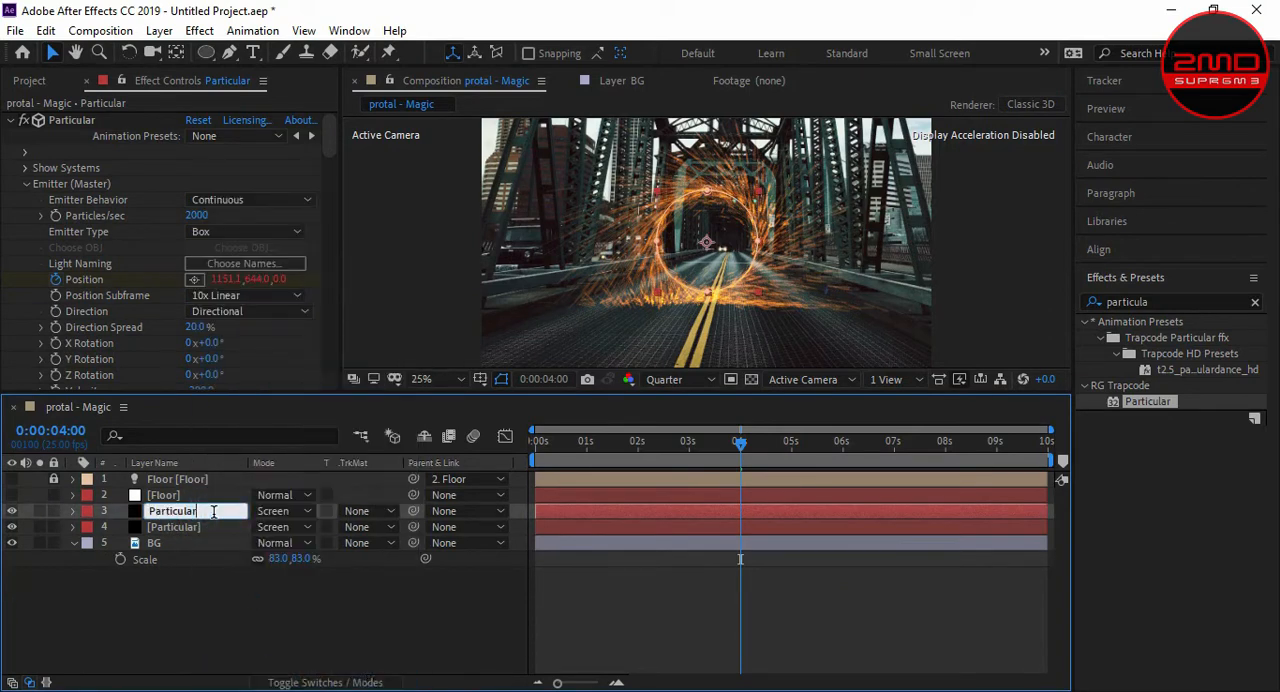
pyautogui.write('1')
pyautogui.rightClick(200, 527)
pyautogui.click(271, 514)
pyautogui.click(205, 525)
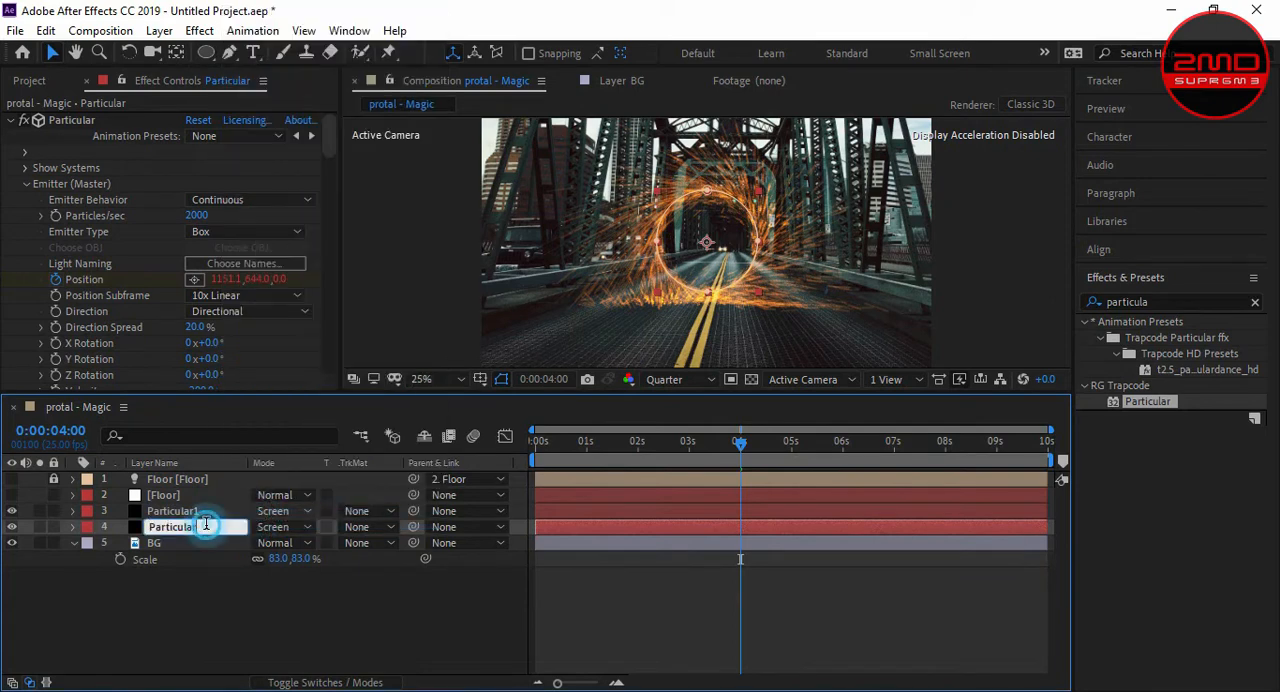
pyautogui.write('2')
# - Set the emitter of the Particular1 layer to 48000 particles per second
pyautogui.click(210, 514)
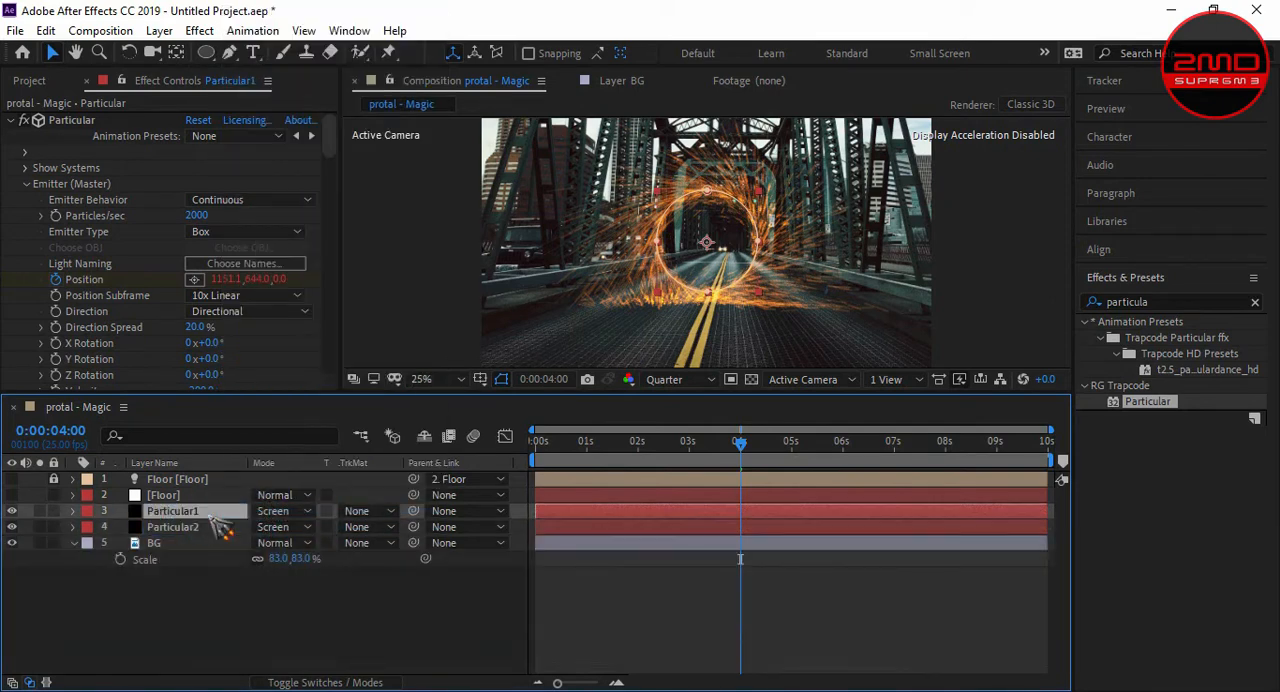
pyautogui.click(204, 526)
pyautogui.click(201, 513)
pyautogui.click(198, 216)
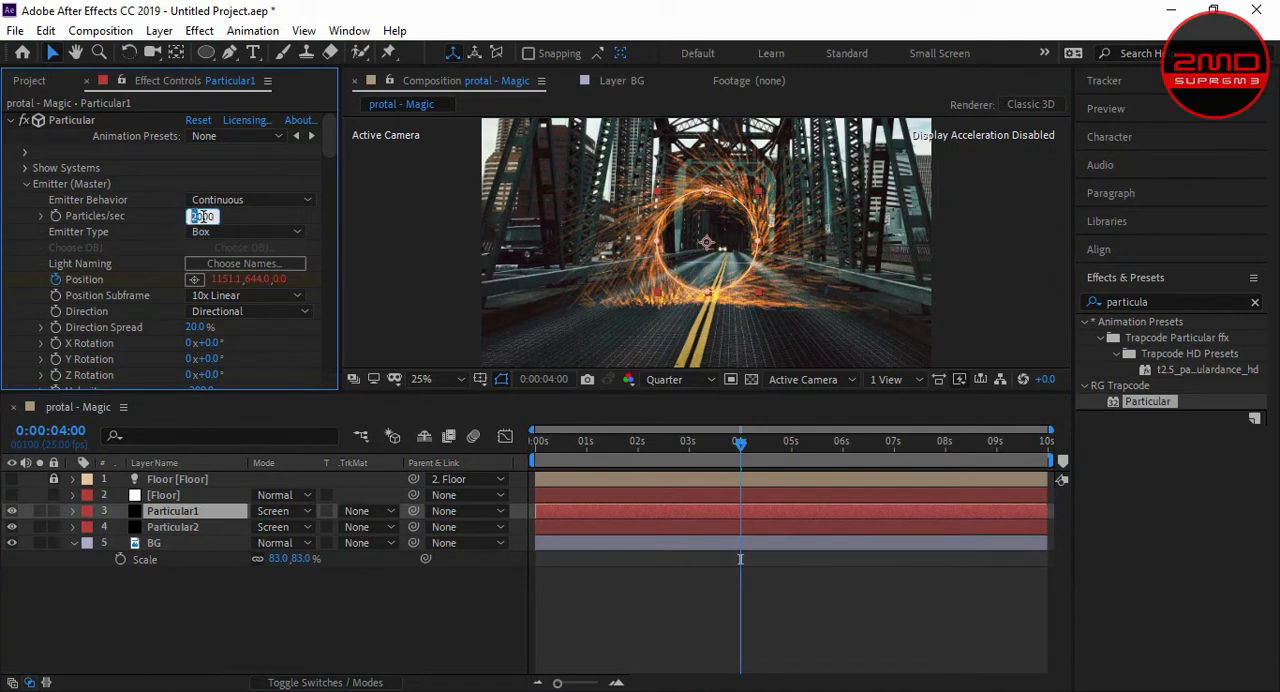
pyautogui.write('48000')
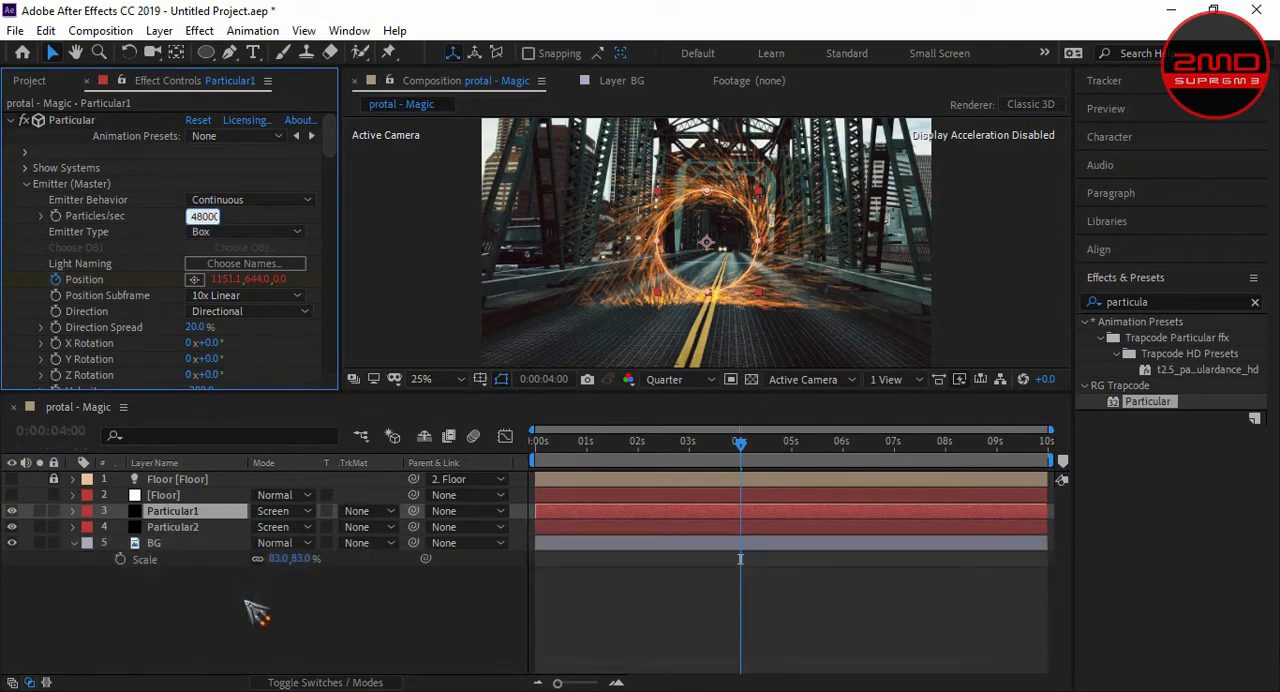
pyautogui.click(257, 612)
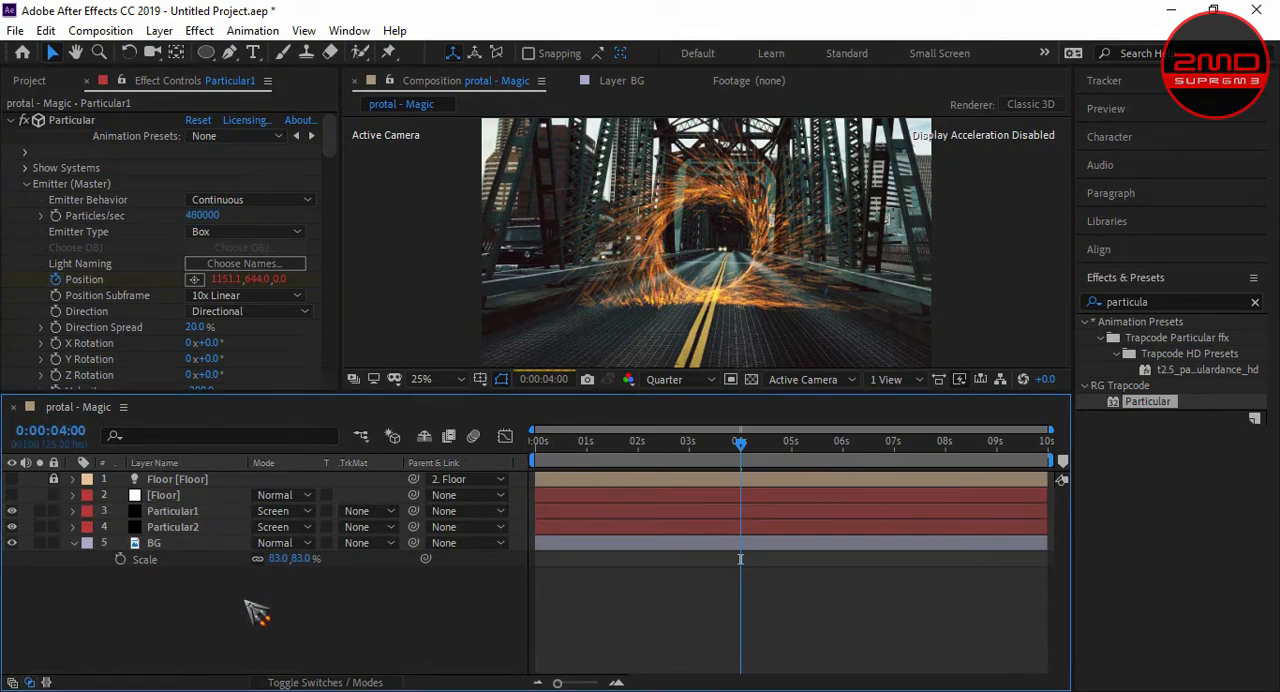
pyautogui.click(209, 217)
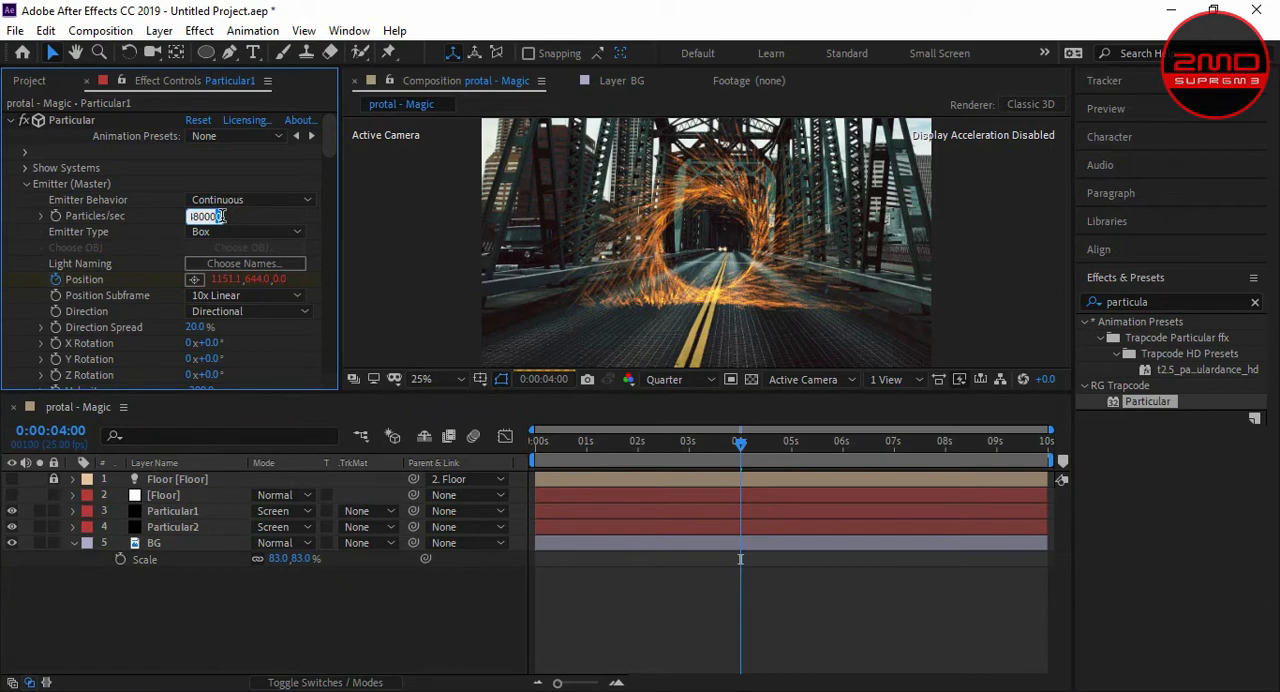
pyautogui.press('Delete')
pyautogui.click(281, 610)
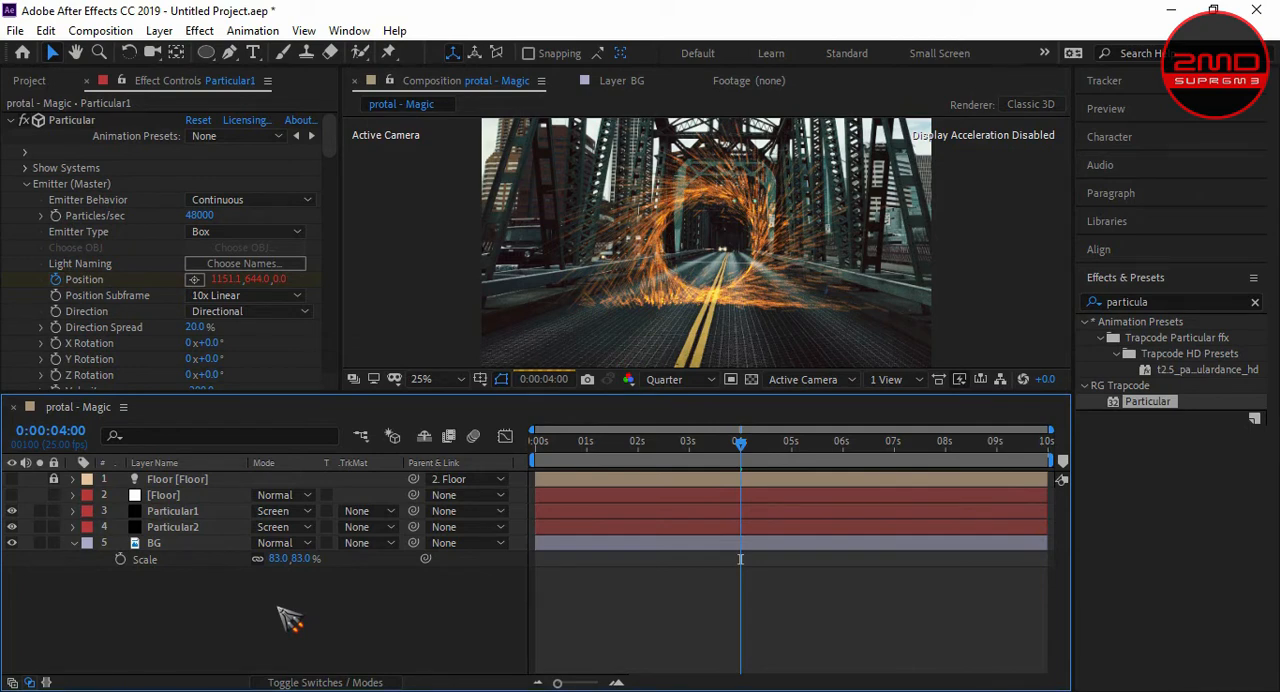
# - Set the particle life of the Particular1 layer to 1 second
pyautogui.moveTo(334, 157); pyautogui.dragTo(343, 230)
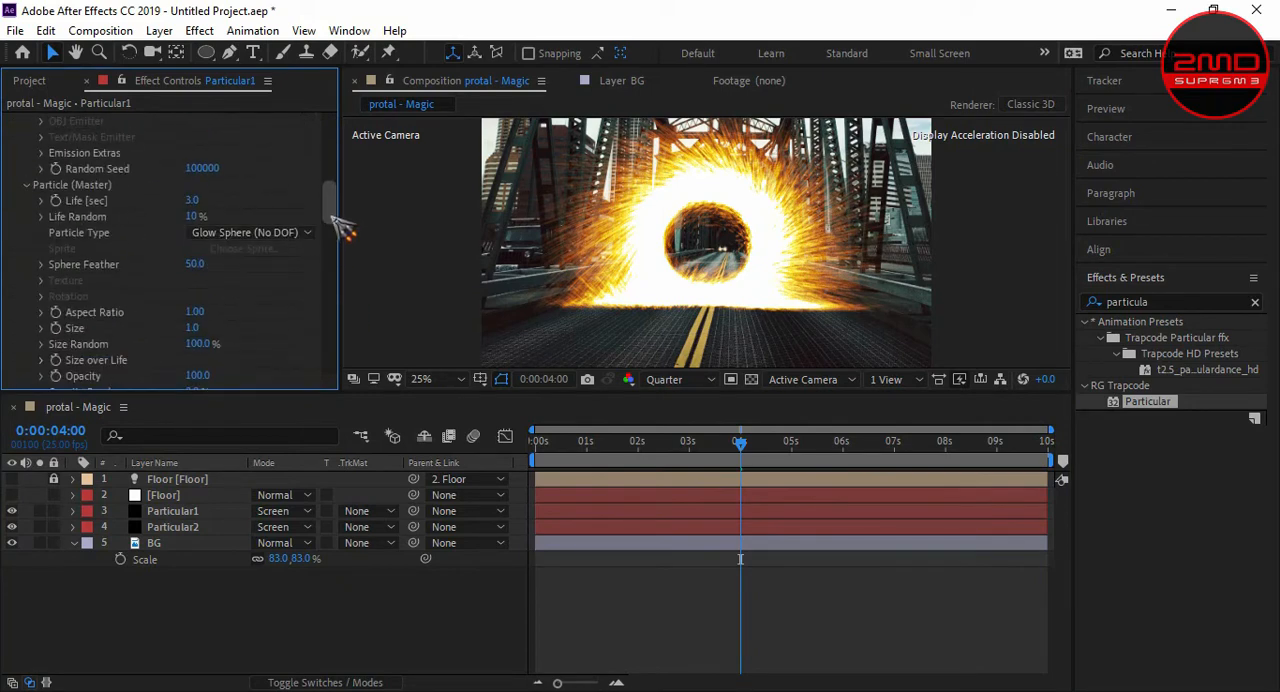
pyautogui.click(192, 201)
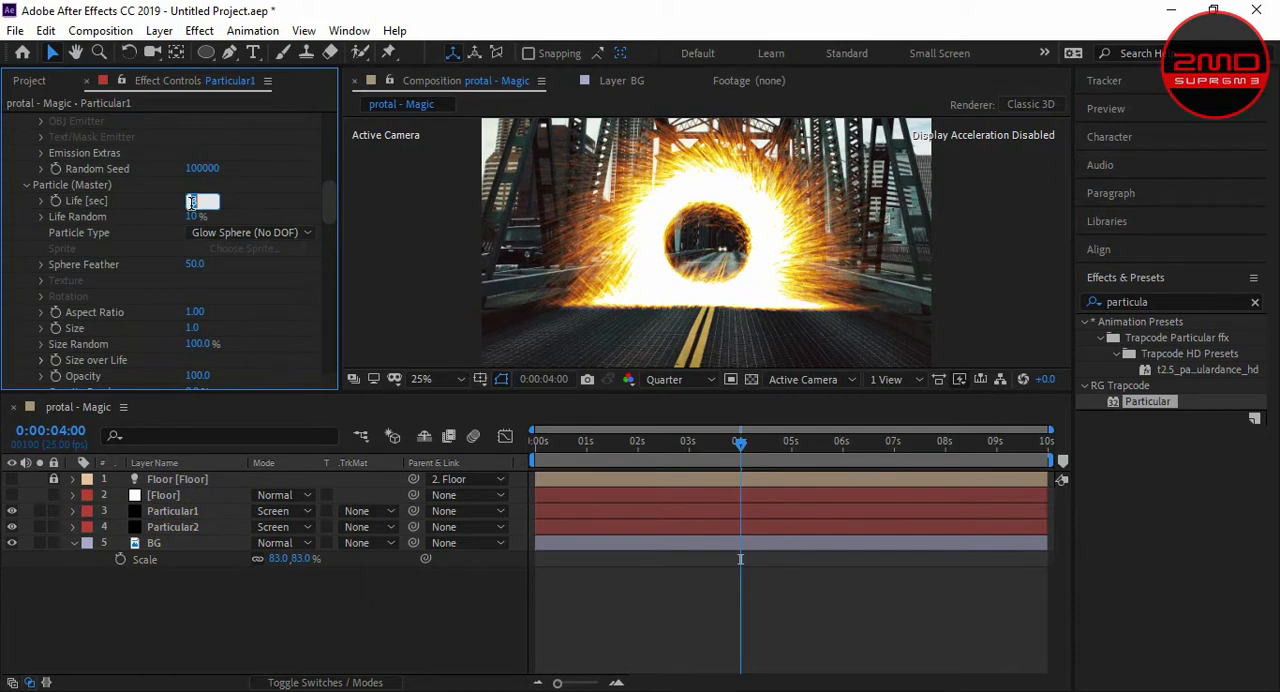
pyautogui.write('1')
pyautogui.press('Return')
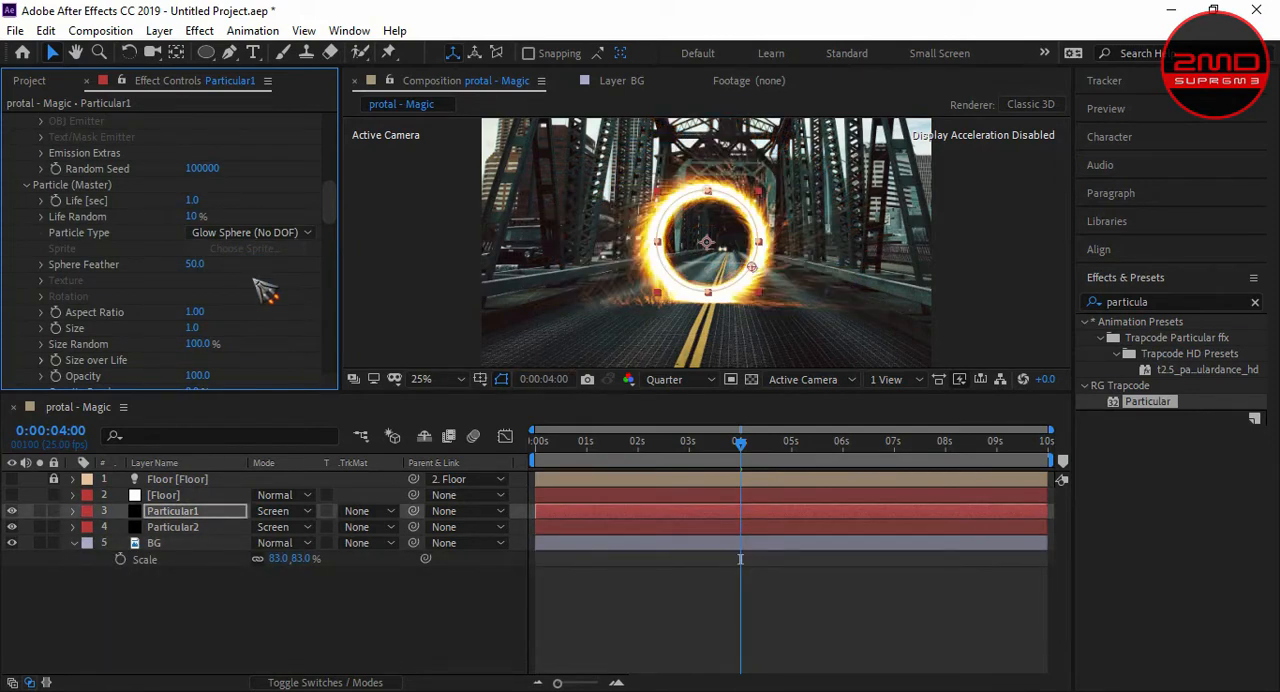
# - Set the VC Color Vibrance gamma of the Particular1 layer to 0.30
pyautogui.moveTo(327, 202); pyautogui.dragTo(338, 368)
pyautogui.click(196, 318)
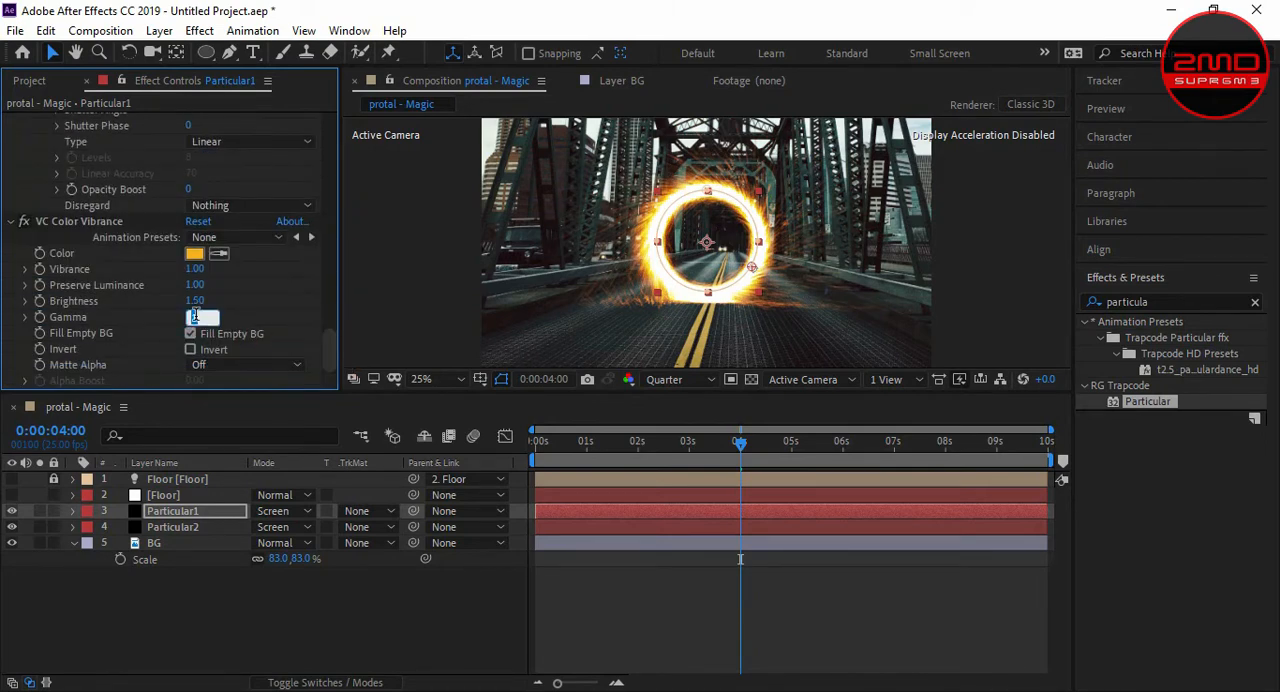
pyautogui.write('0.30')
pyautogui.press('Return')
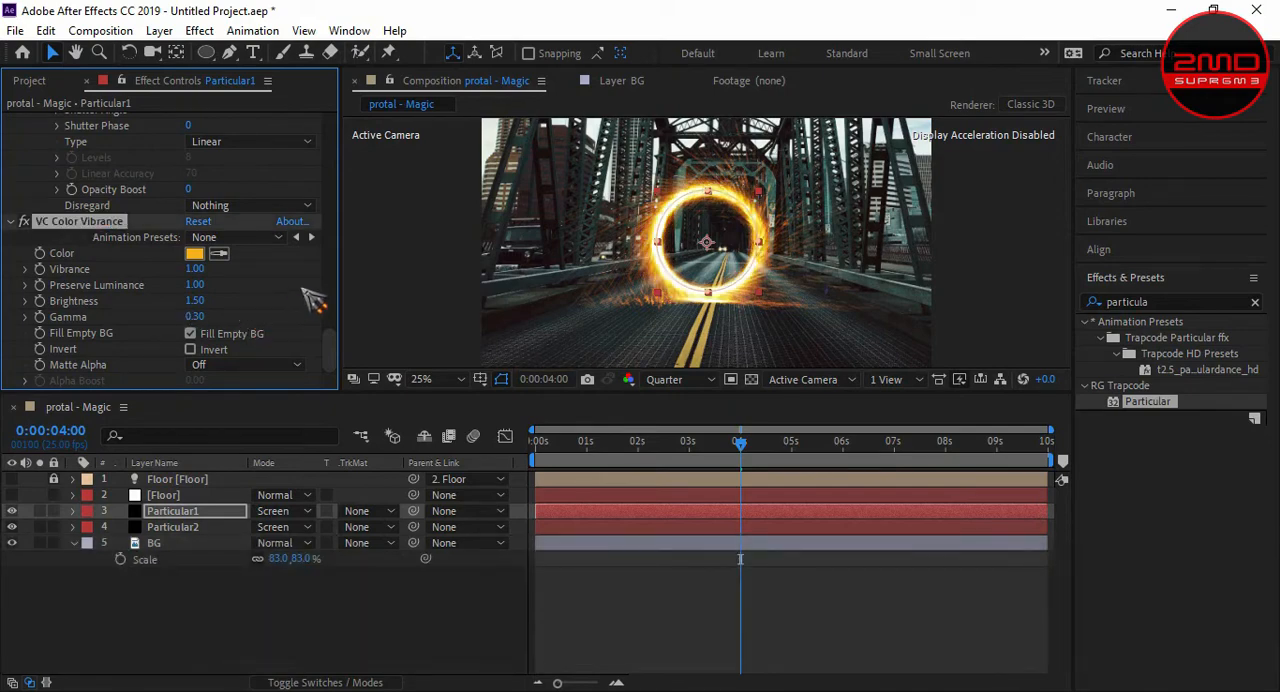
pyautogui.scroll(3, 785, 226)
pyautogui.scroll(-1, 724, 223)
pyautogui.click(824, 242)
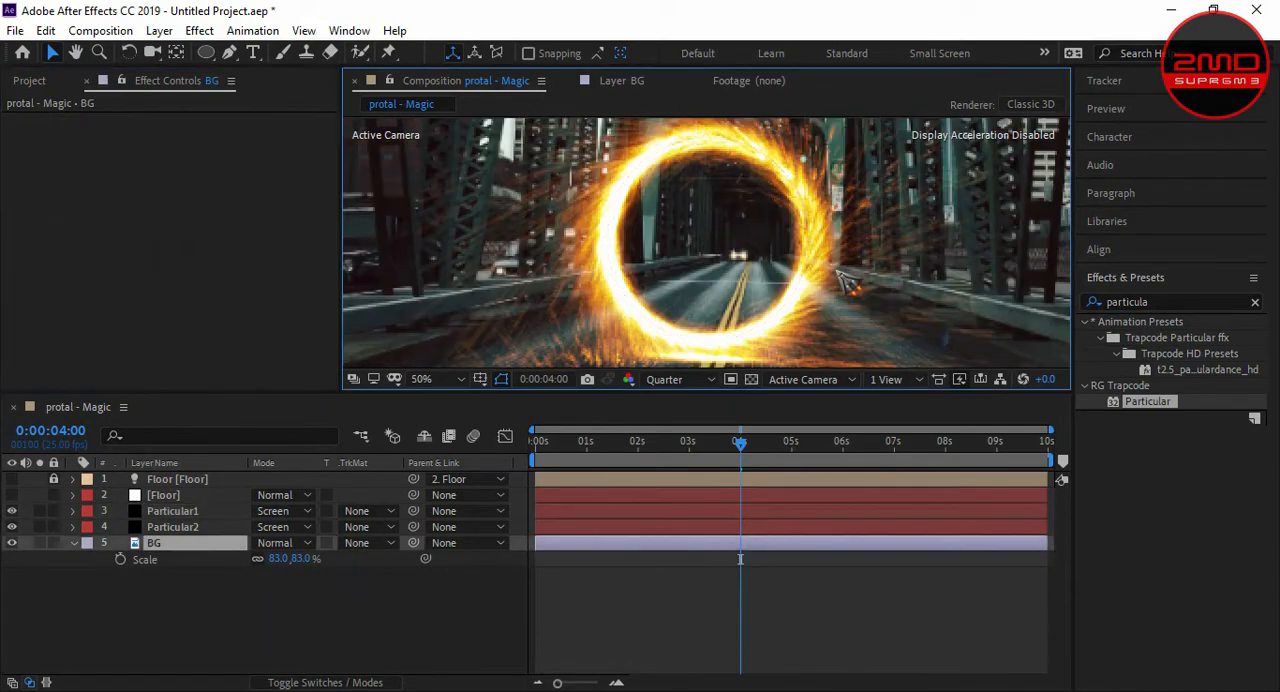
pyautogui.scroll(-3, 824, 230)
pyautogui.scroll(3, 708, 247)
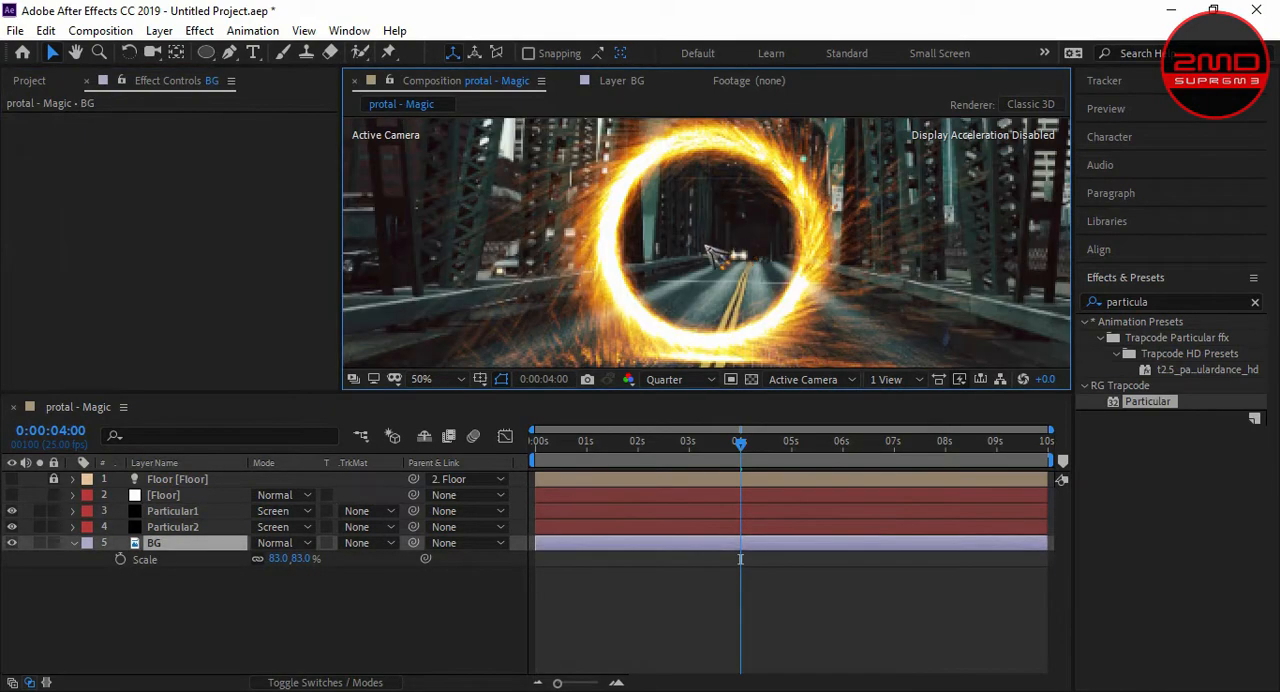
pyautogui.click(180, 530)
pyautogui.scroll(-2, 285, 345)
pyautogui.scroll(-1, 650, 268)
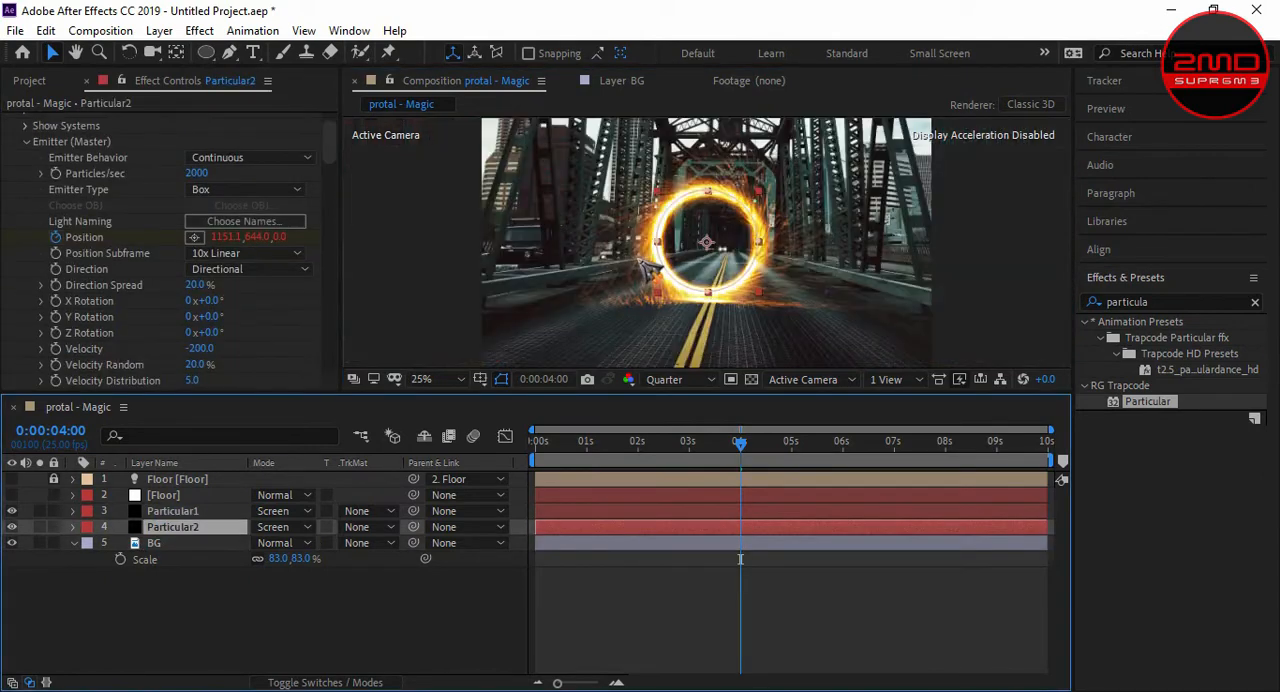
pyautogui.scroll(-1, 260, 358)
pyautogui.moveTo(334, 157); pyautogui.dragTo(322, 376)
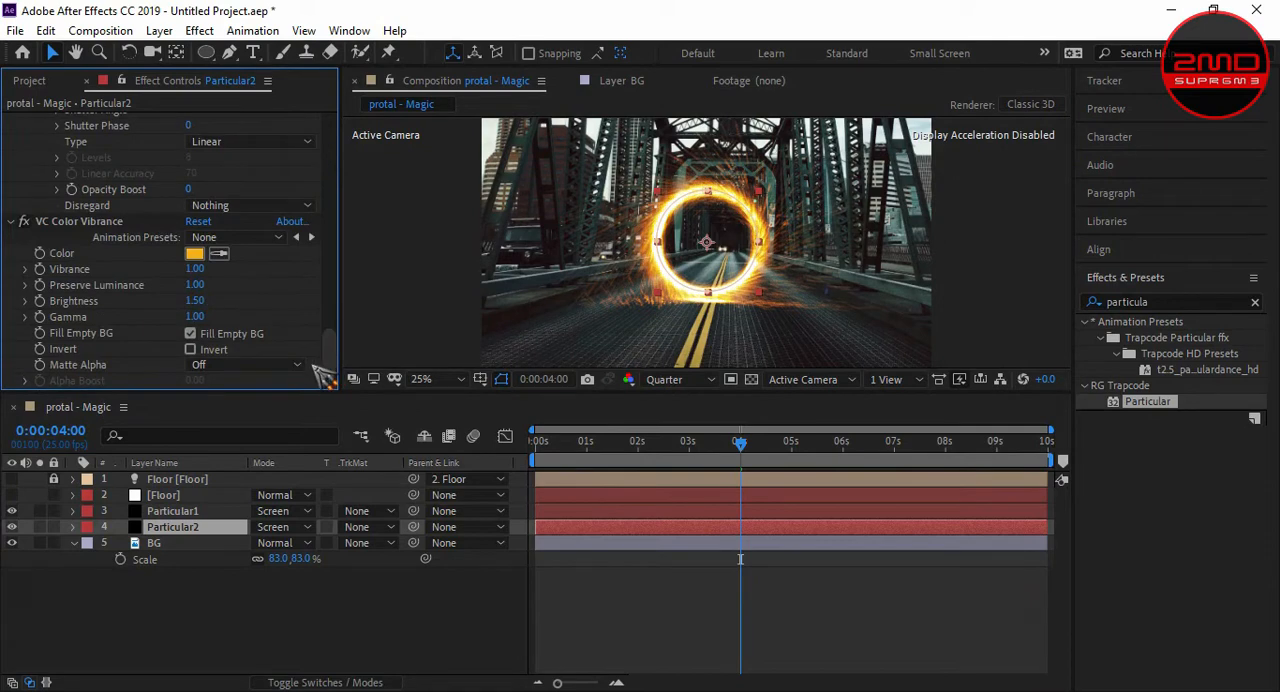
# - Set the VC Color Vibrance brightness of the Particular1 layer to 1
pyautogui.click(205, 511)
pyautogui.scroll(-15, 228, 328)
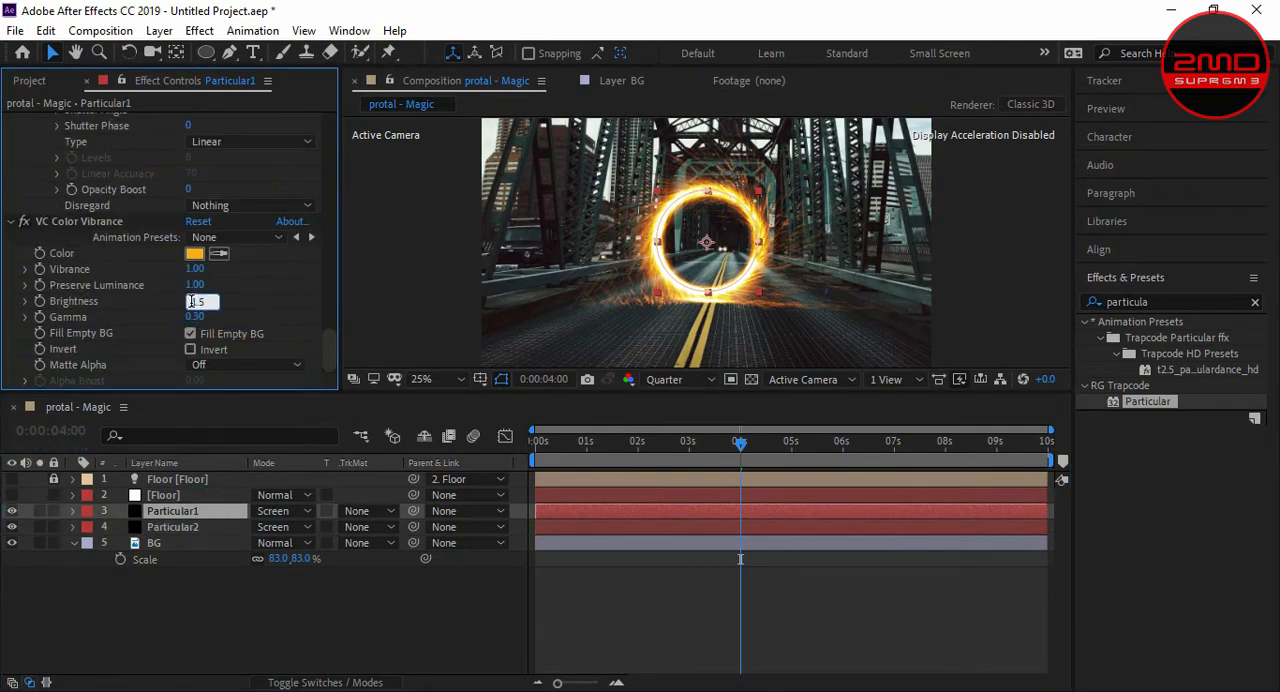
pyautogui.write('1')
pyautogui.press('Return')
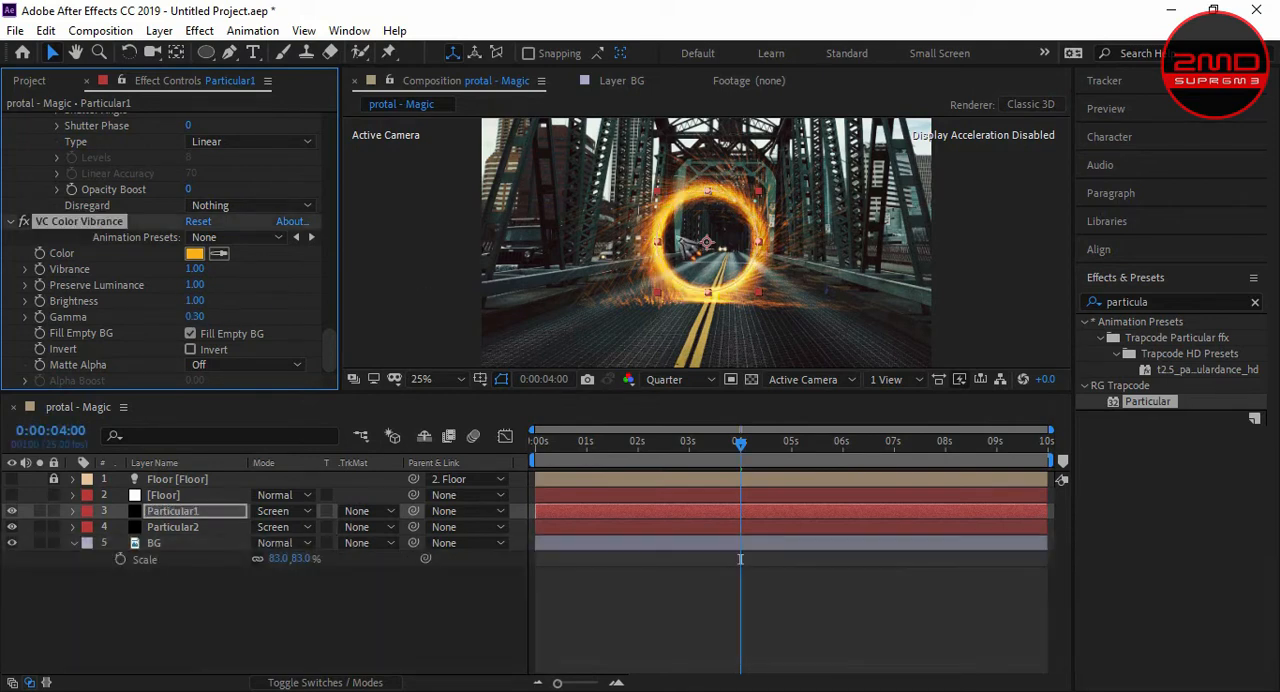
# - Examine the glowing portal ring and its sparks up close in the composition
pyautogui.click(575, 255)
pyautogui.scroll(2, 677, 256)
pyautogui.scroll(-2, 678, 262)
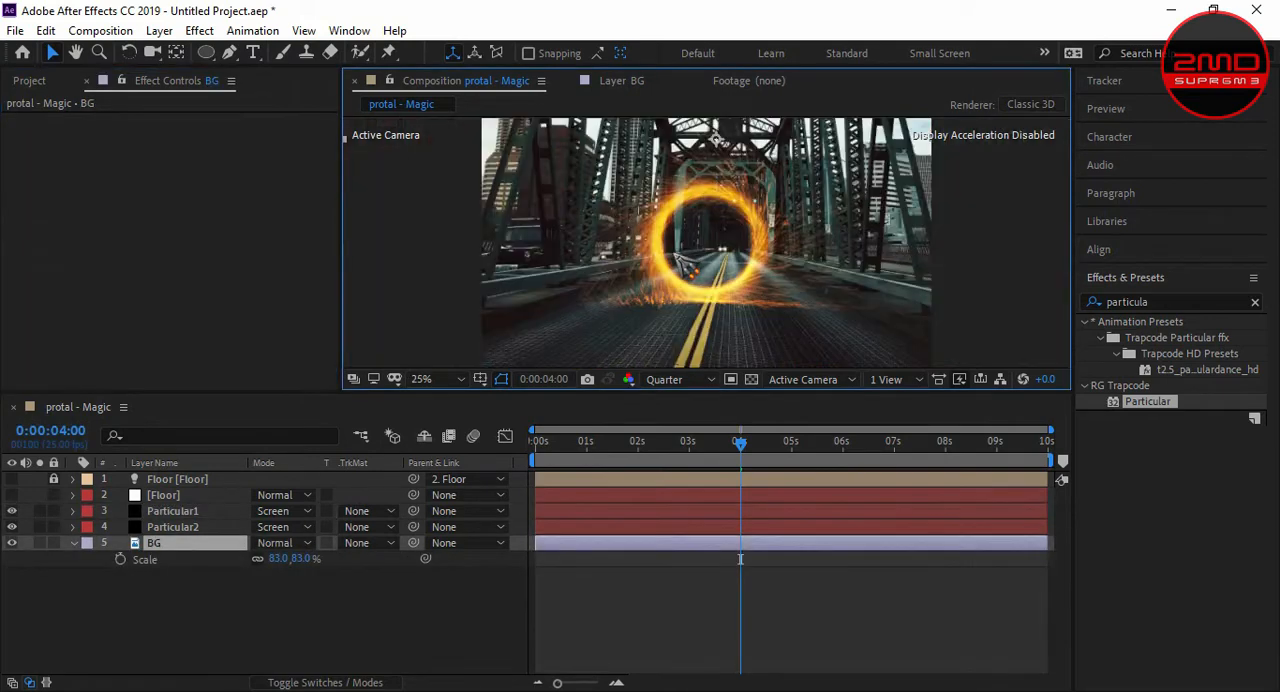
pyautogui.scroll(4, 676, 262)
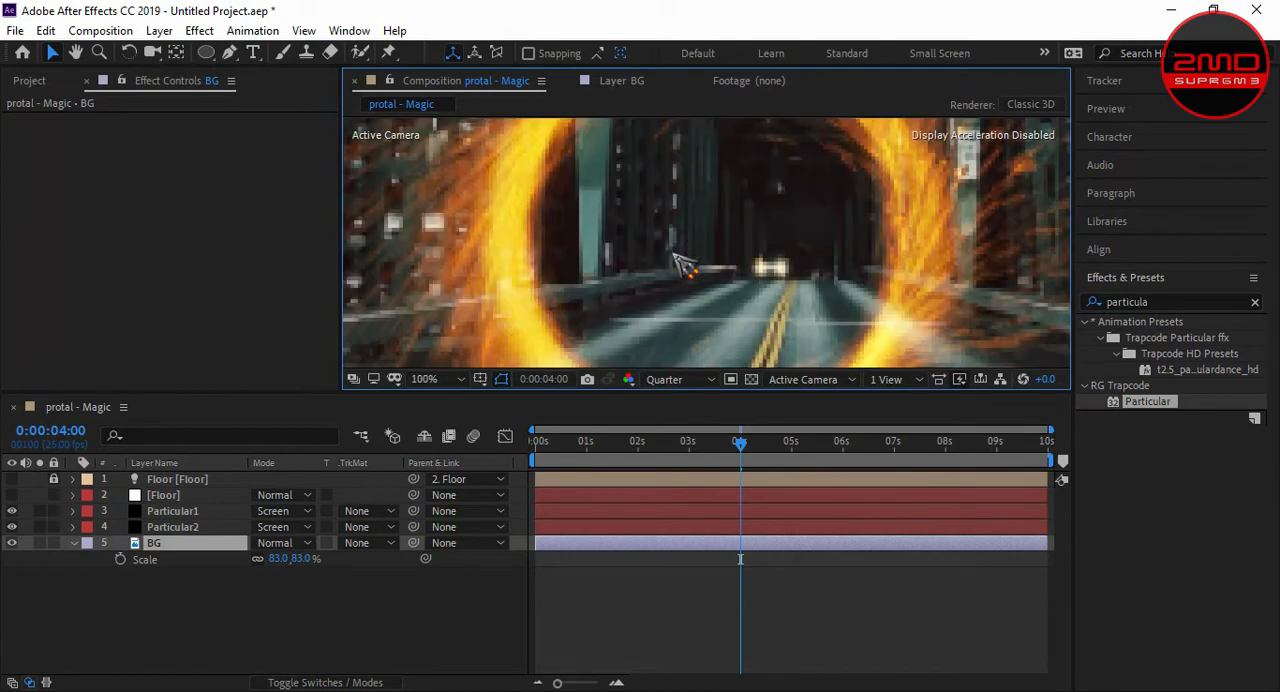
pyautogui.scroll(-2, 686, 251)
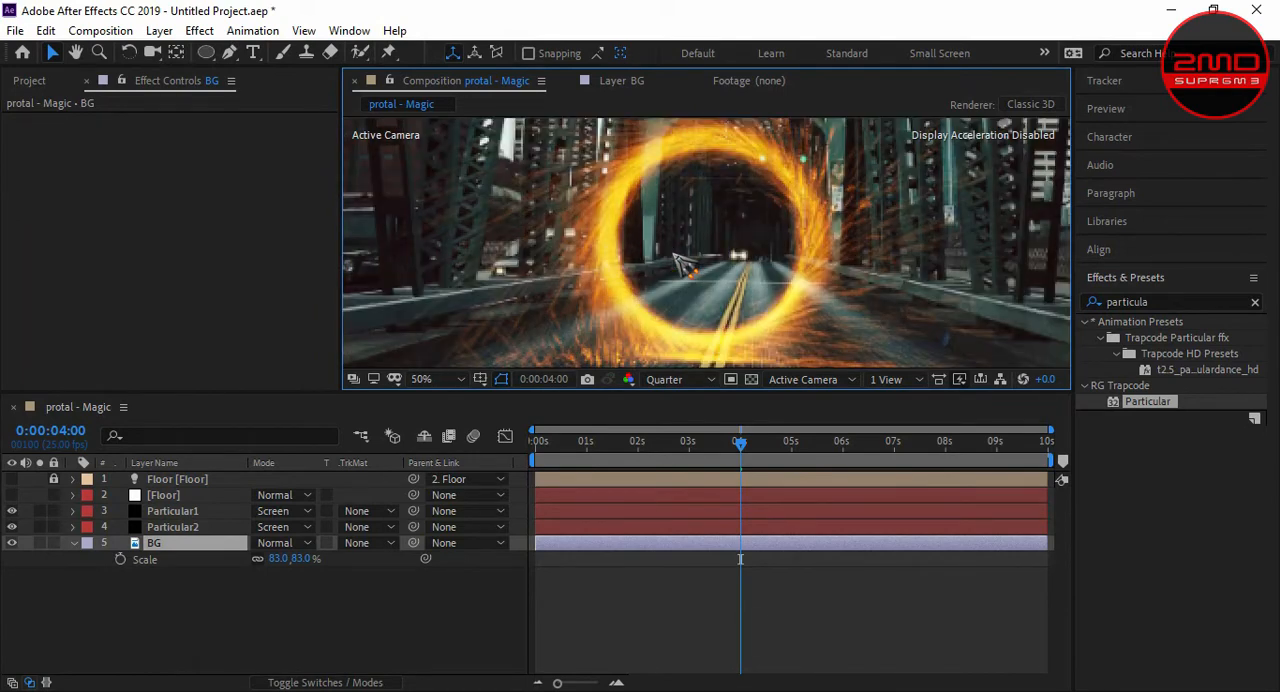
pyautogui.scroll(2, 668, 291)
pyautogui.scroll(-2, 664, 292)
# - Set the VC Color Vibrance brightness of the Particular2 layer to 1.7
pyautogui.click(175, 527)
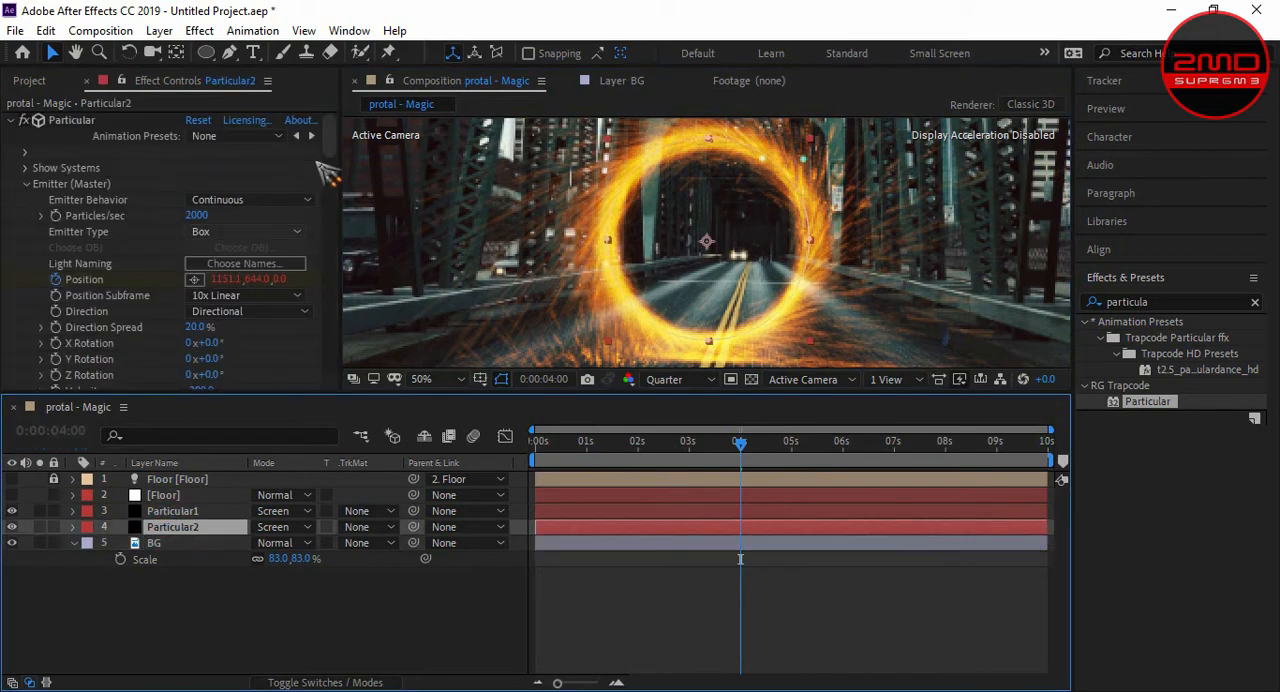
pyautogui.moveTo(330, 140); pyautogui.dragTo(290, 364)
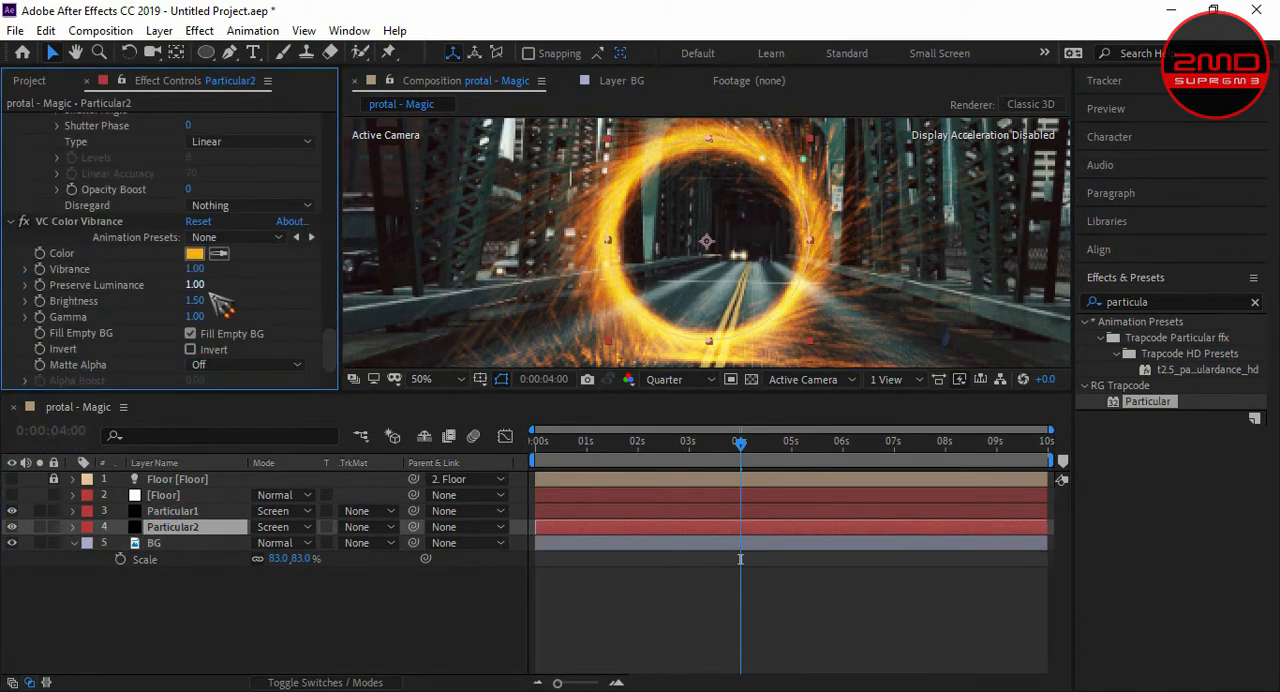
pyautogui.click(200, 301)
pyautogui.write('1.7')
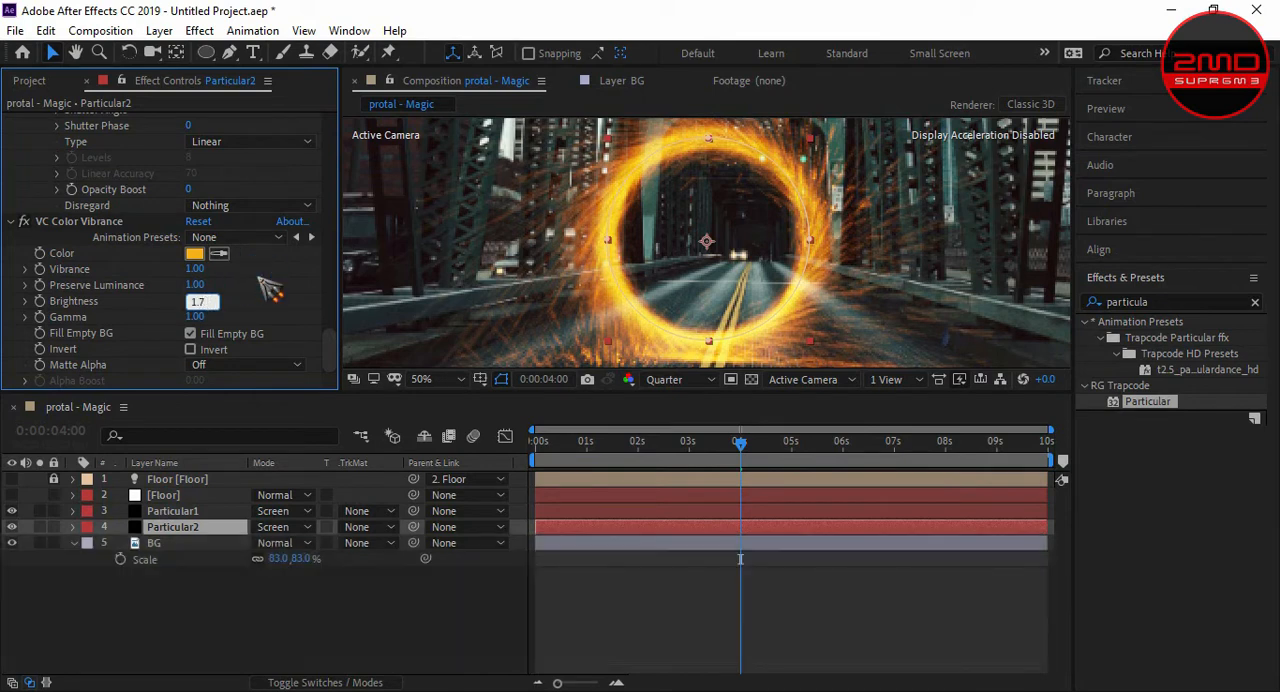
pyautogui.press('Return')
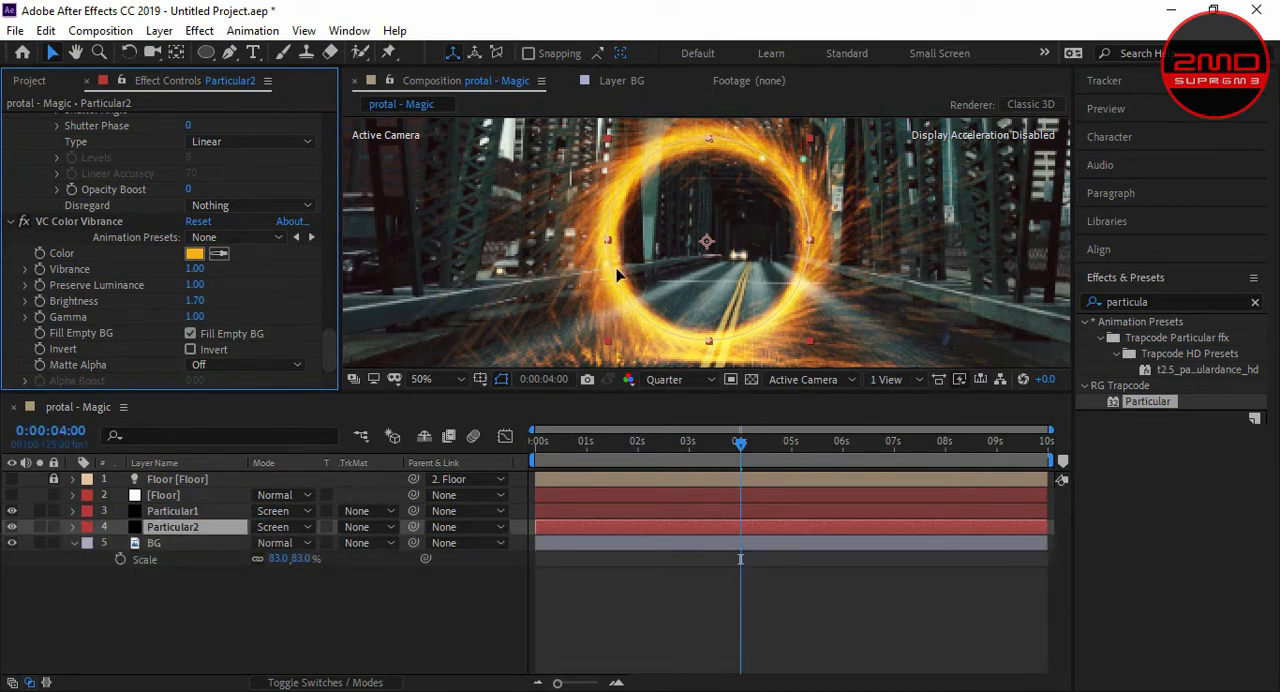
# - Try a VC Color Vibrance brightness of 1.7 on the Particular1 layer
pyautogui.click(198, 512)
pyautogui.moveTo(325, 139); pyautogui.dragTo(335, 385)
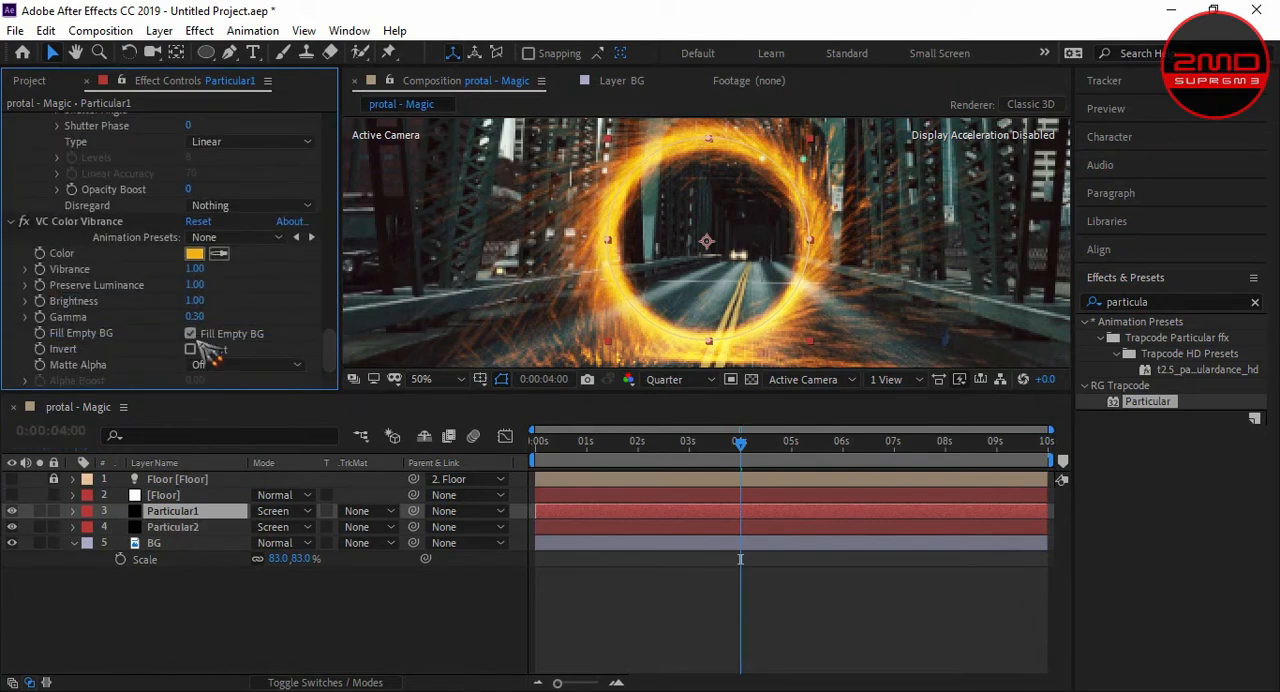
pyautogui.click(194, 301)
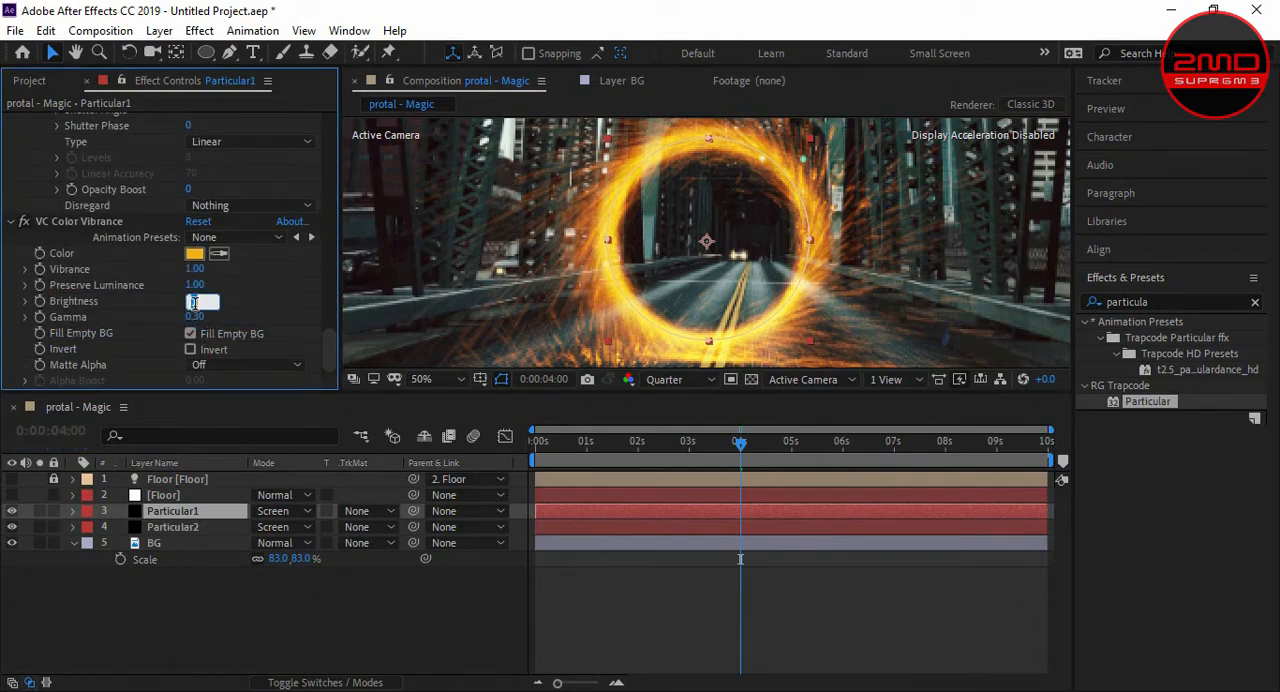
pyautogui.write('1.7')
pyautogui.scroll(-10, 310, 305)
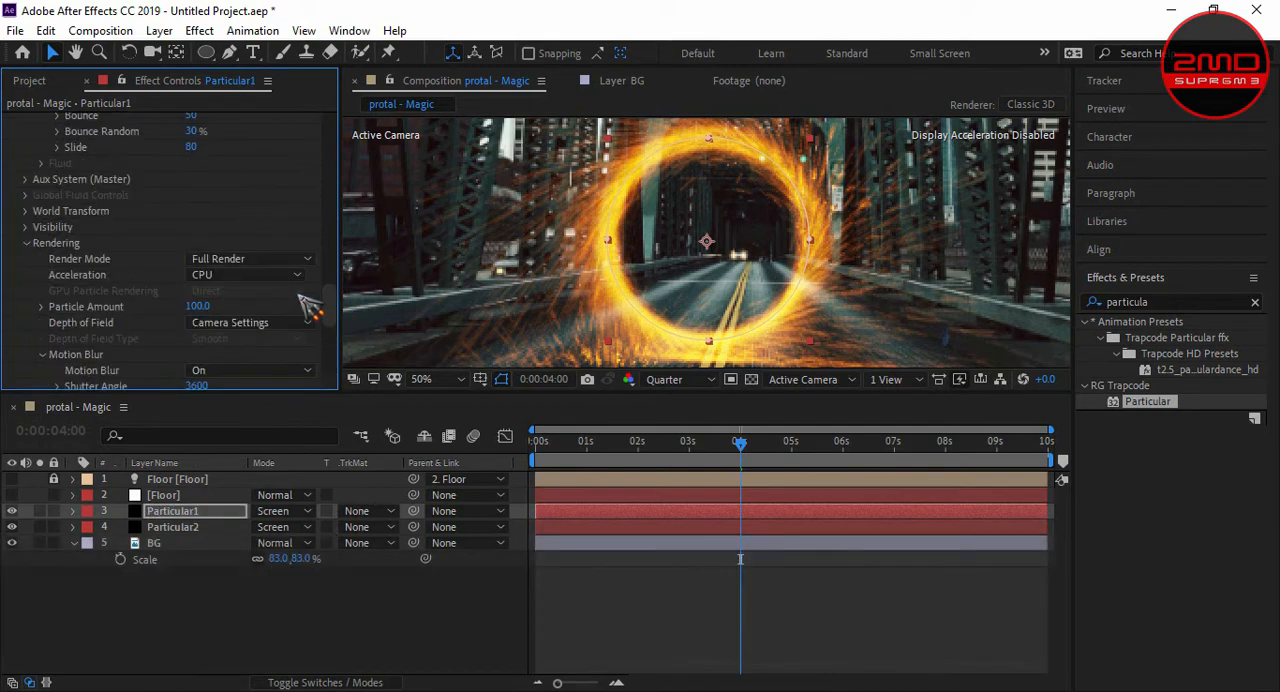
# - Try a VC Color Vibrance brightness of 1.6 on the Particular1 layer
pyautogui.click(200, 513)
pyautogui.moveTo(328, 306); pyautogui.dragTo(324, 381)
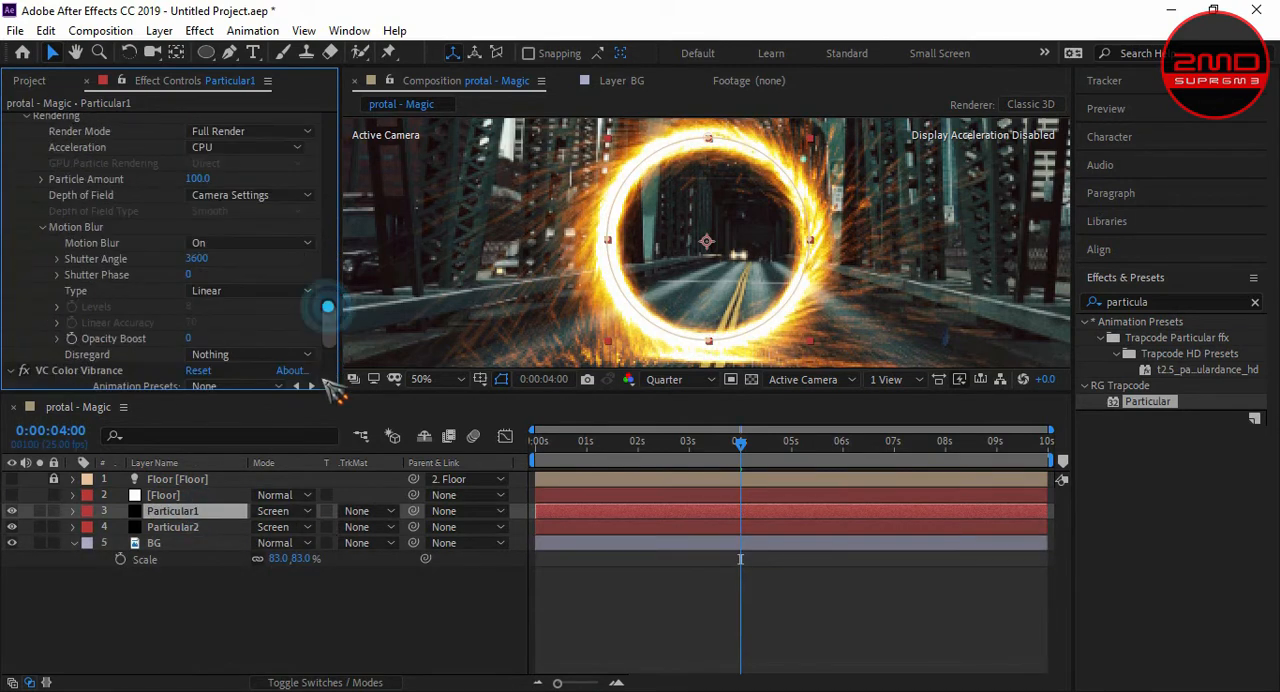
pyautogui.scroll(-5, 250, 300)
pyautogui.click(197, 301)
pyautogui.write('1.6')
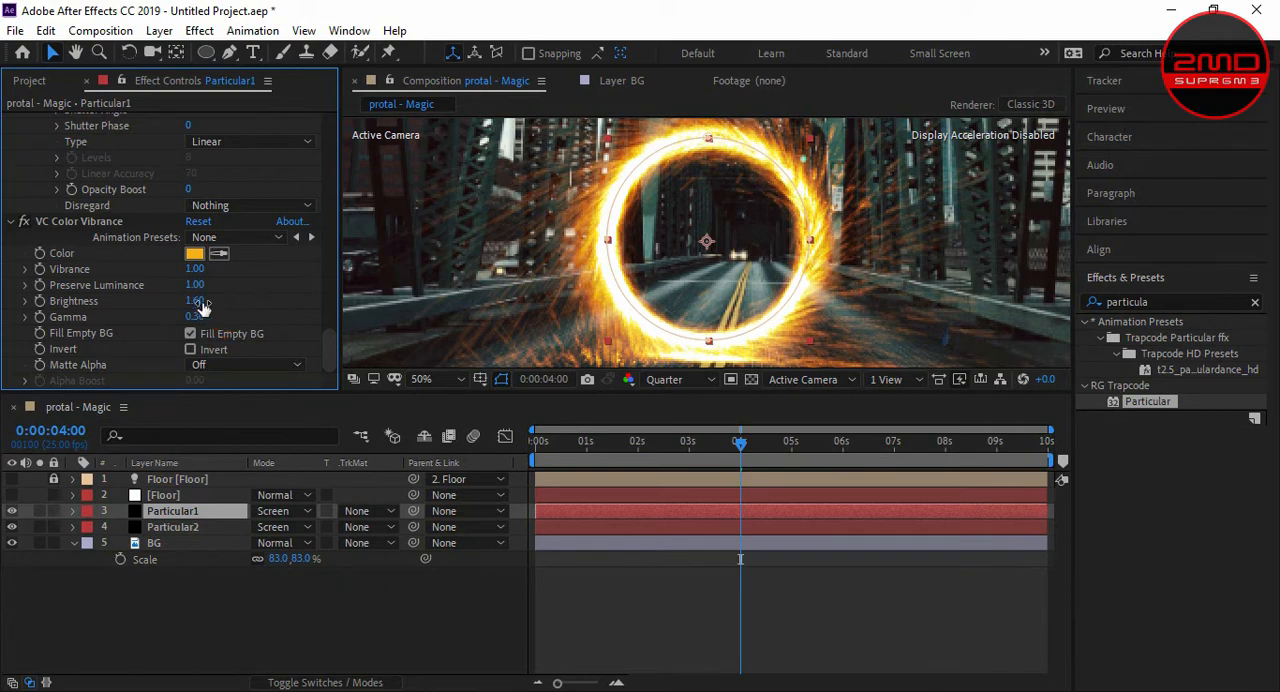
# - Set the VC Color Vibrance brightness of the Particular1 layer to 1.2 and deselect the layer
pyautogui.click(198, 301)
pyautogui.write('1')
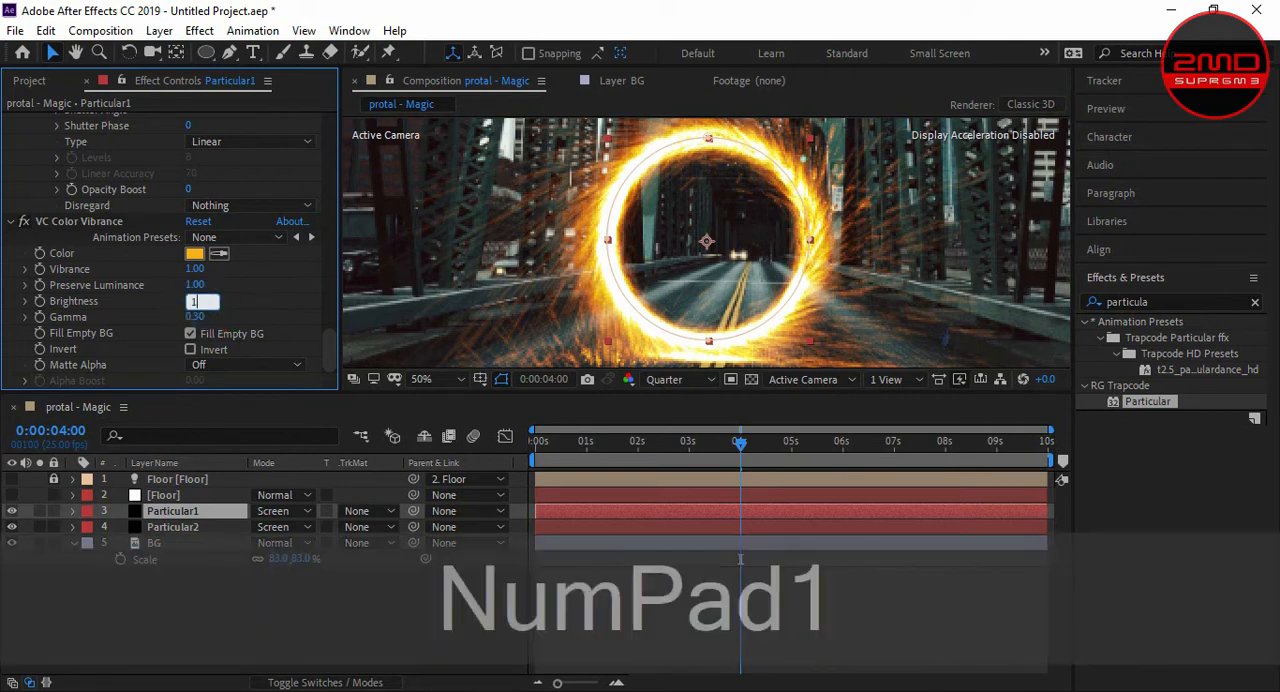
pyautogui.write('.2')
pyautogui.click(234, 300)
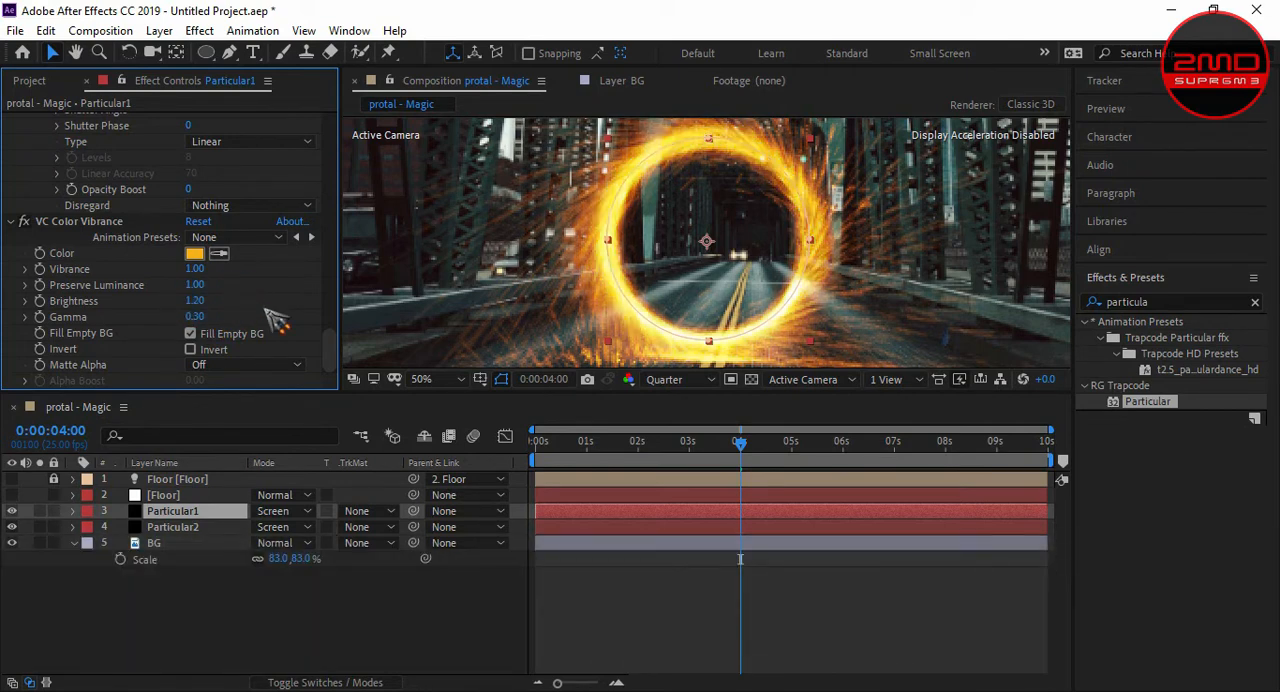
pyautogui.click(365, 553)
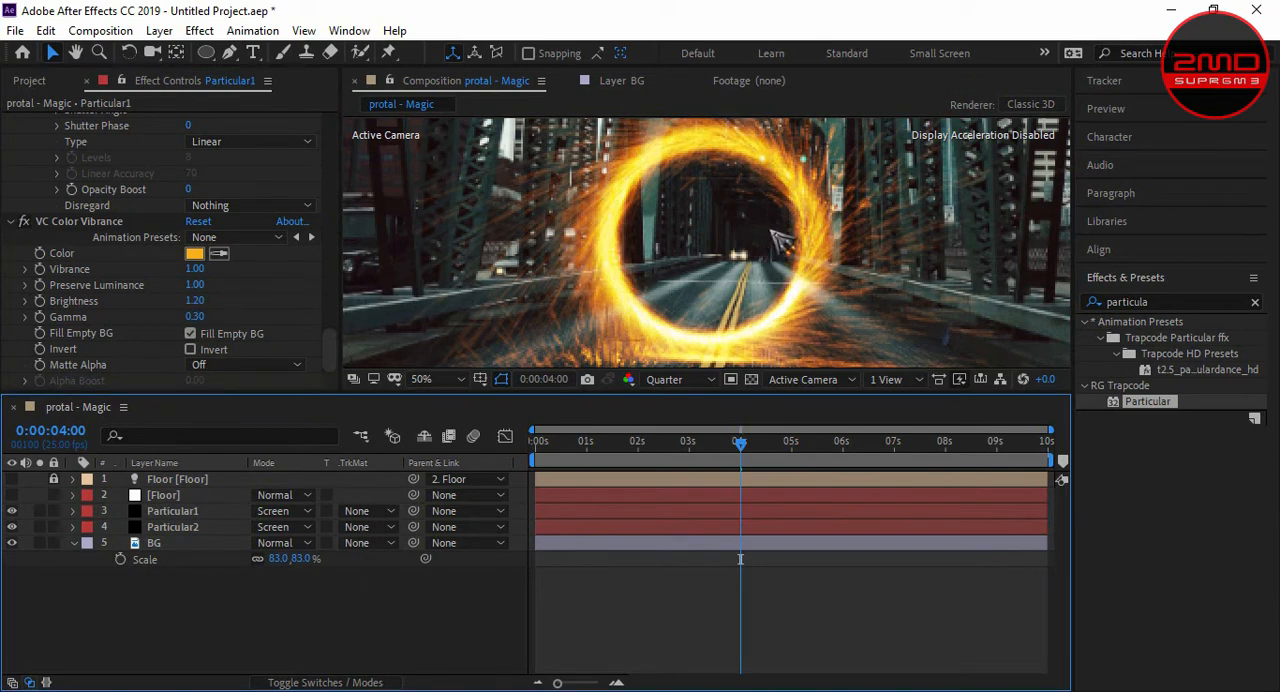
# - Enable keyframing for the Particular1 layer's Particles/sec at the start of the composition, 0:00:00:00
pyautogui.press(',')
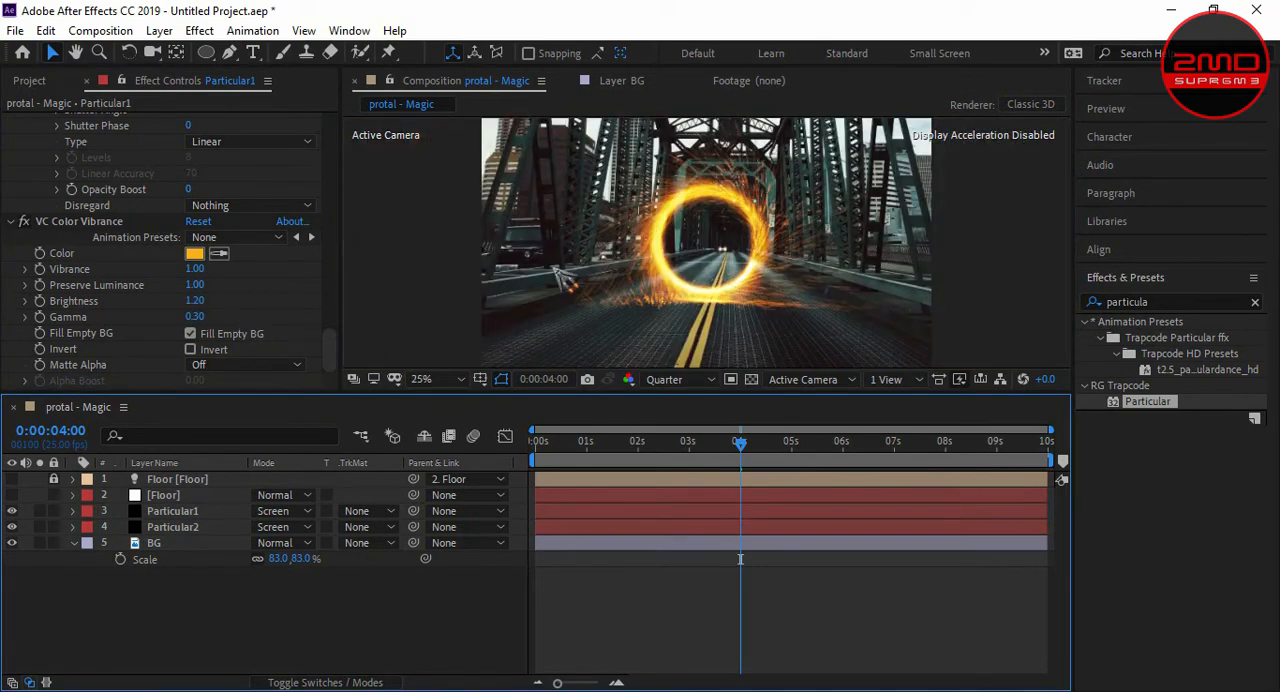
pyautogui.scroll(1, 773, 227)
pyautogui.scroll(-1, 876, 218)
pyautogui.moveTo(745, 447); pyautogui.dragTo(727, 450)
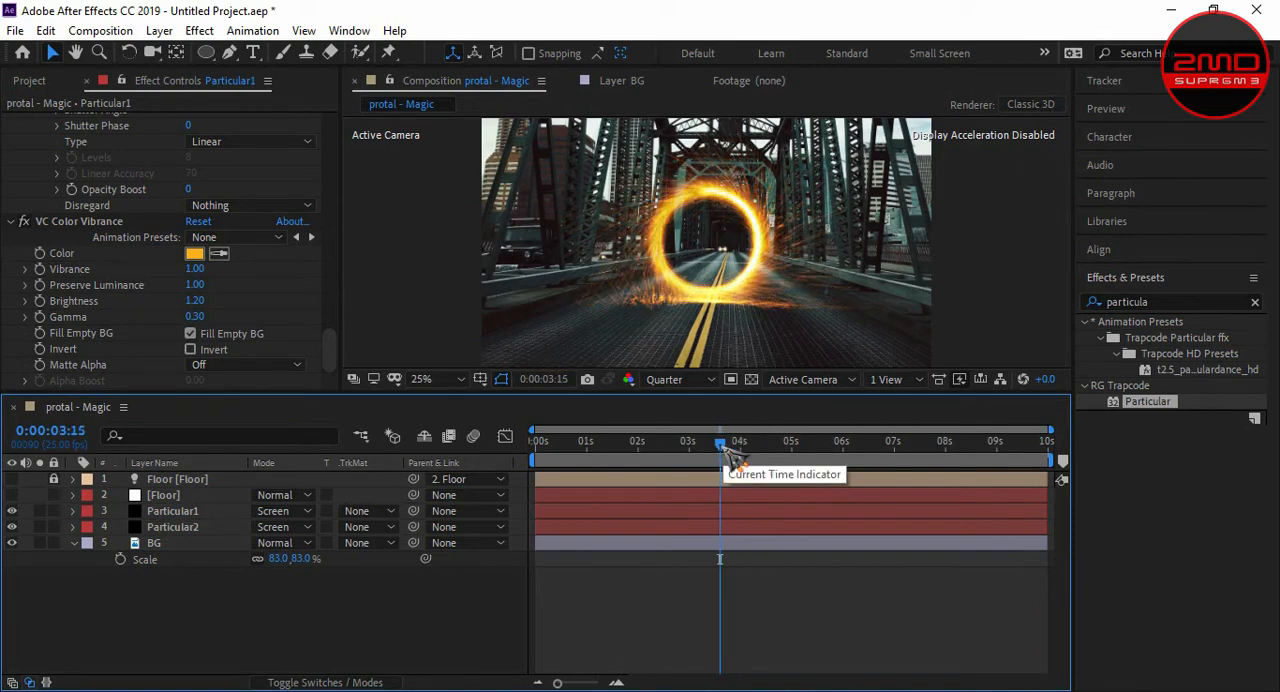
pyautogui.moveTo(716, 444); pyautogui.dragTo(535, 446)
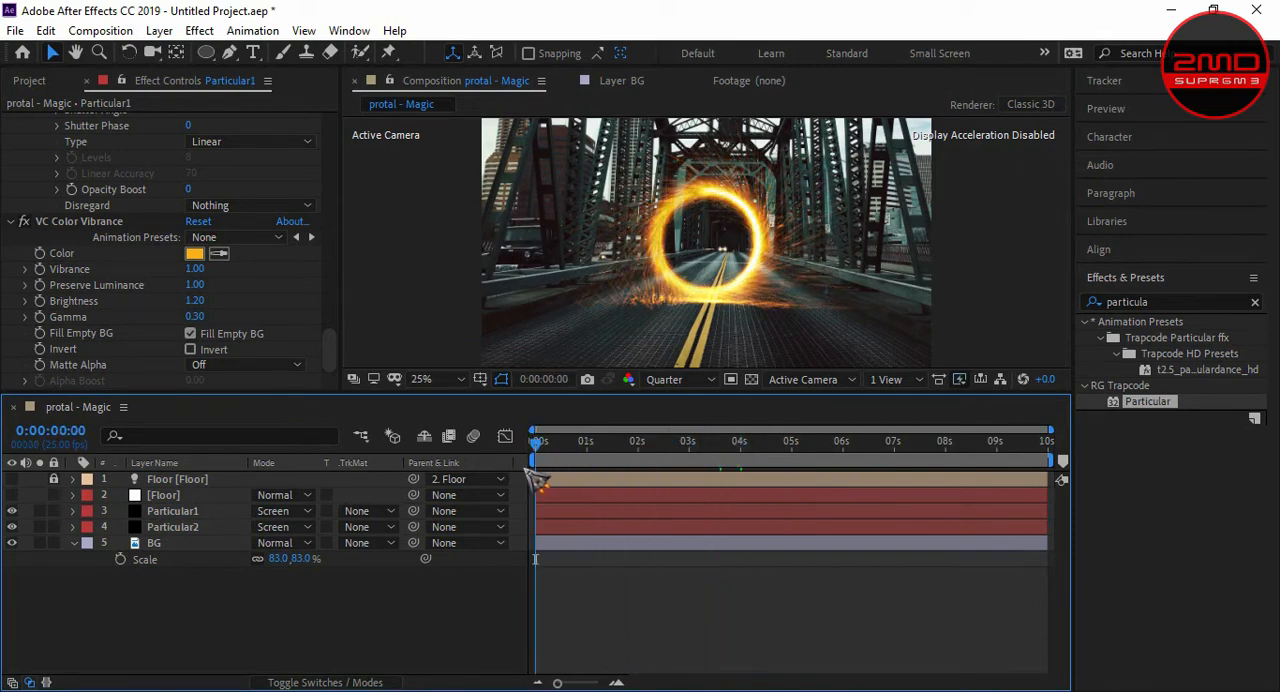
pyautogui.click(195, 530)
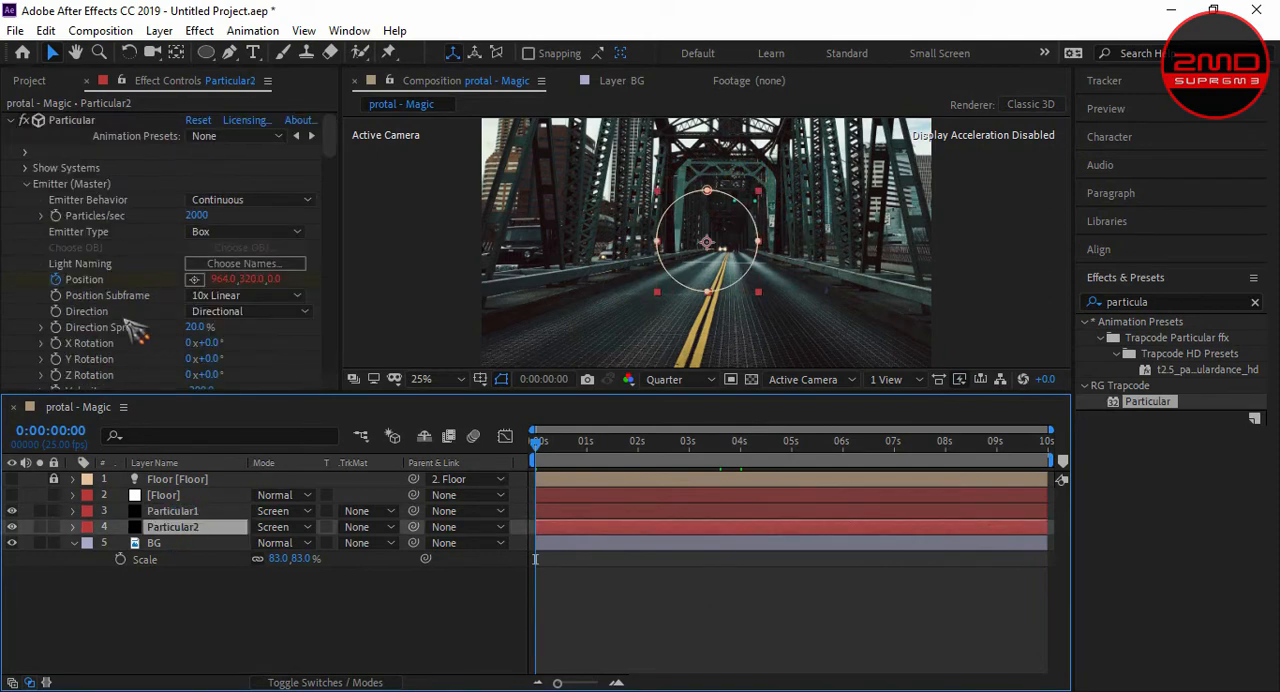
pyautogui.click(180, 511)
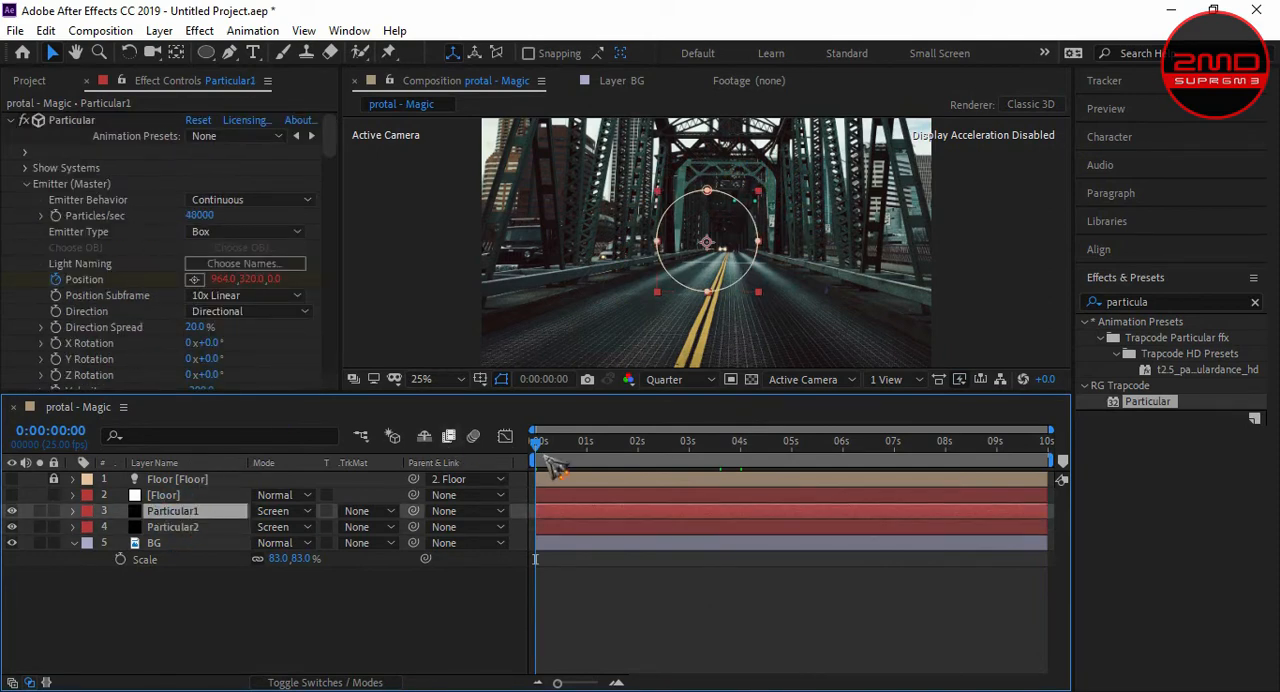
pyautogui.click(70, 230)
# - Reveal the Particular1 layer's keyframes and add a Particles/sec keyframe at 0:00:01:24
pyautogui.moveTo(641, 458)
pyautogui.mouseDown()
pyautogui.moveTo(652, 460)
pyautogui.moveTo(641, 457)
pyautogui.mouseUp()
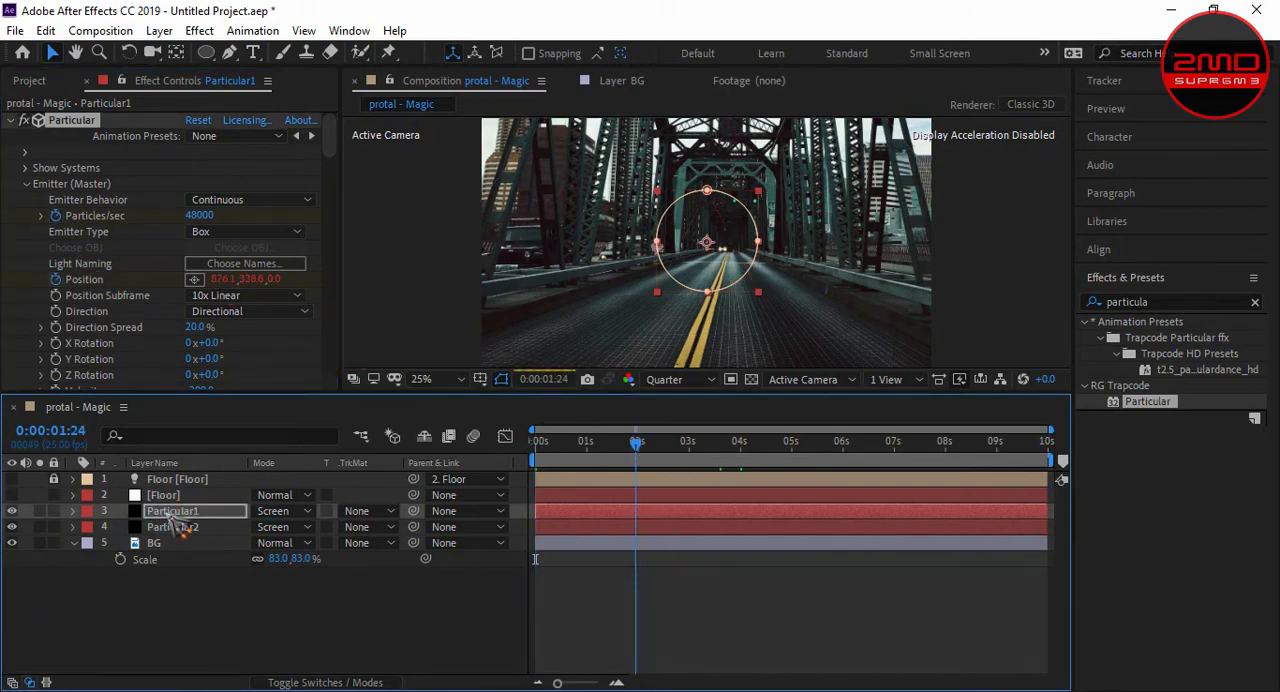
pyautogui.press('u')
pyautogui.click(26, 542)
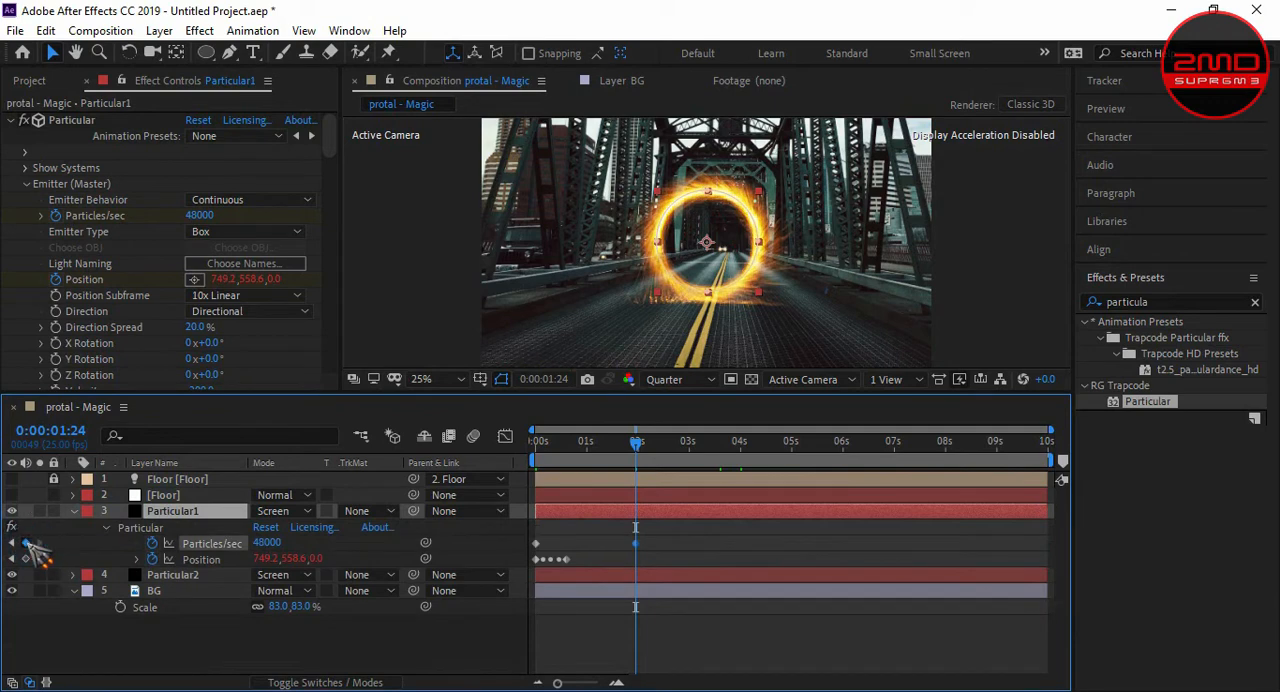
# - Set the Particular1 layer's Particles/sec keyframe at 0:00:00:00 to 300
pyautogui.click(637, 441)
pyautogui.click(514, 447)
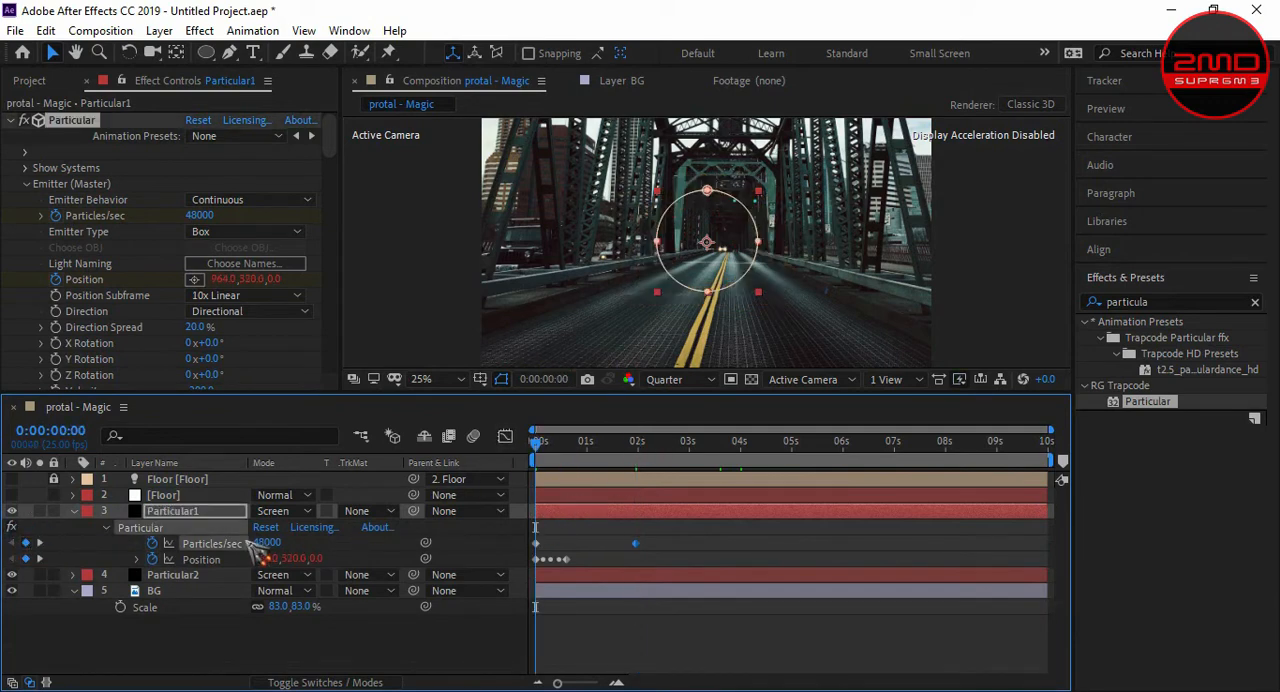
pyautogui.write('300')
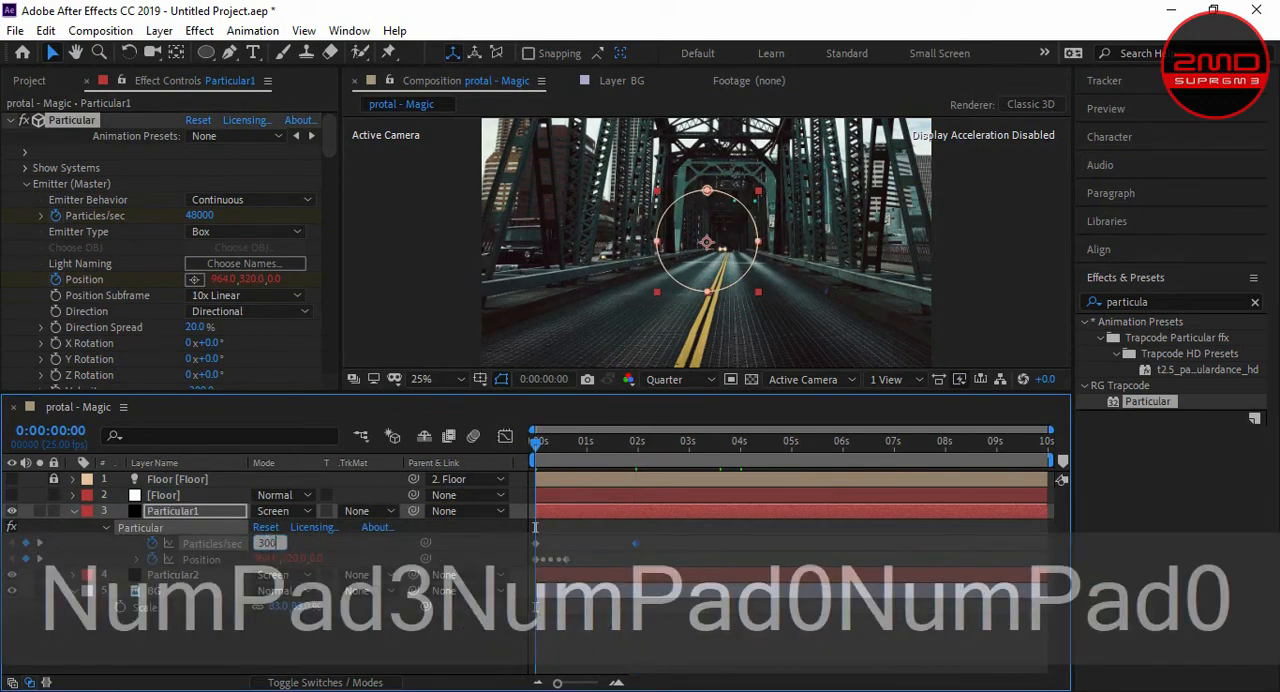
pyautogui.click(430, 565)
# - Preview the portal's opening animation over the first two seconds
pyautogui.press('space')
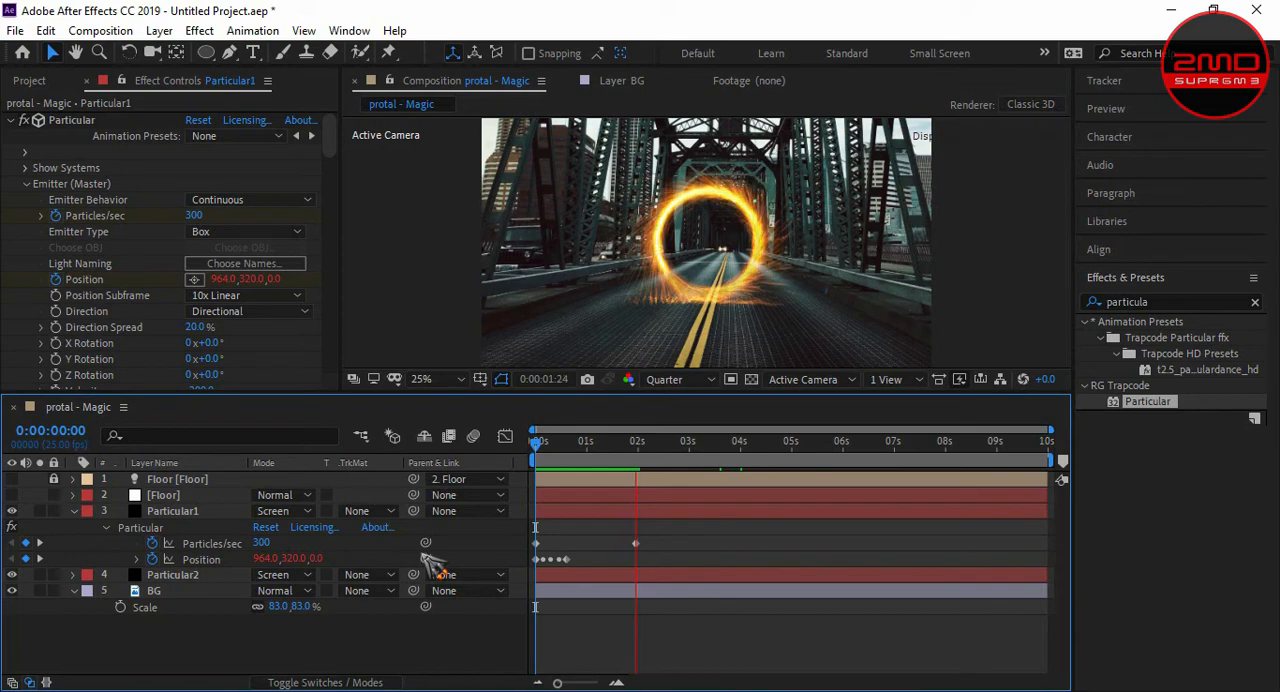
pyautogui.press('space')
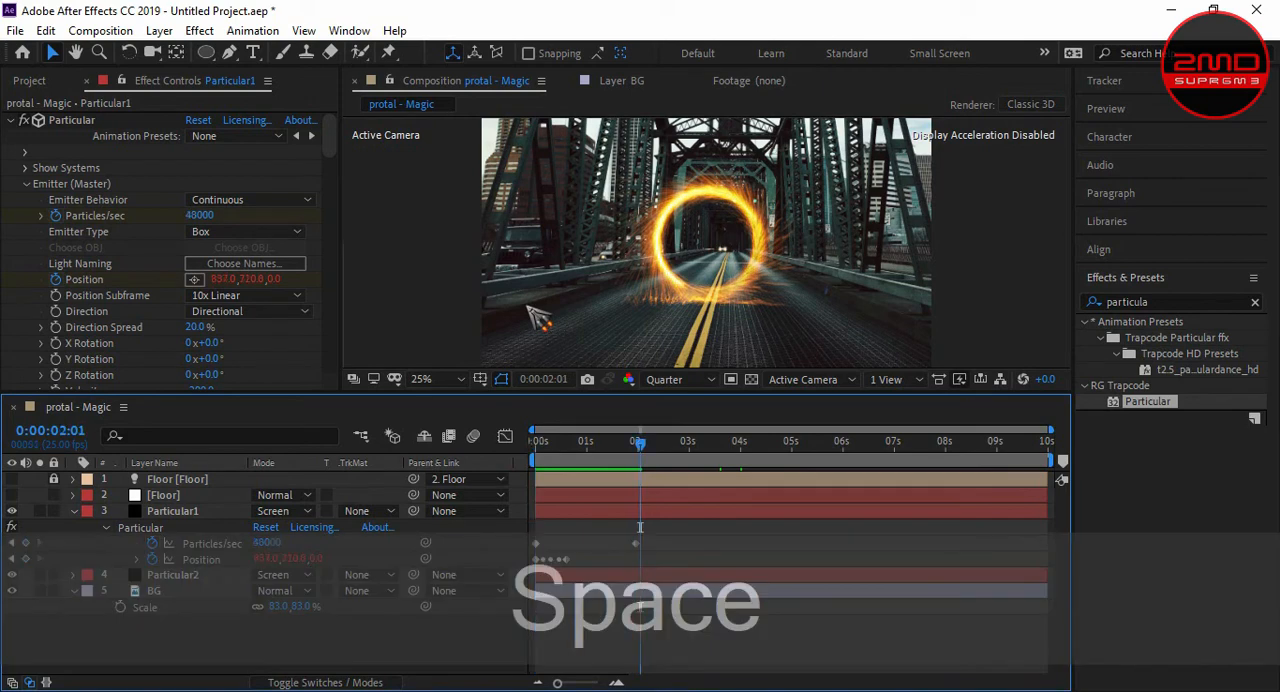
pyautogui.press('KP_0')
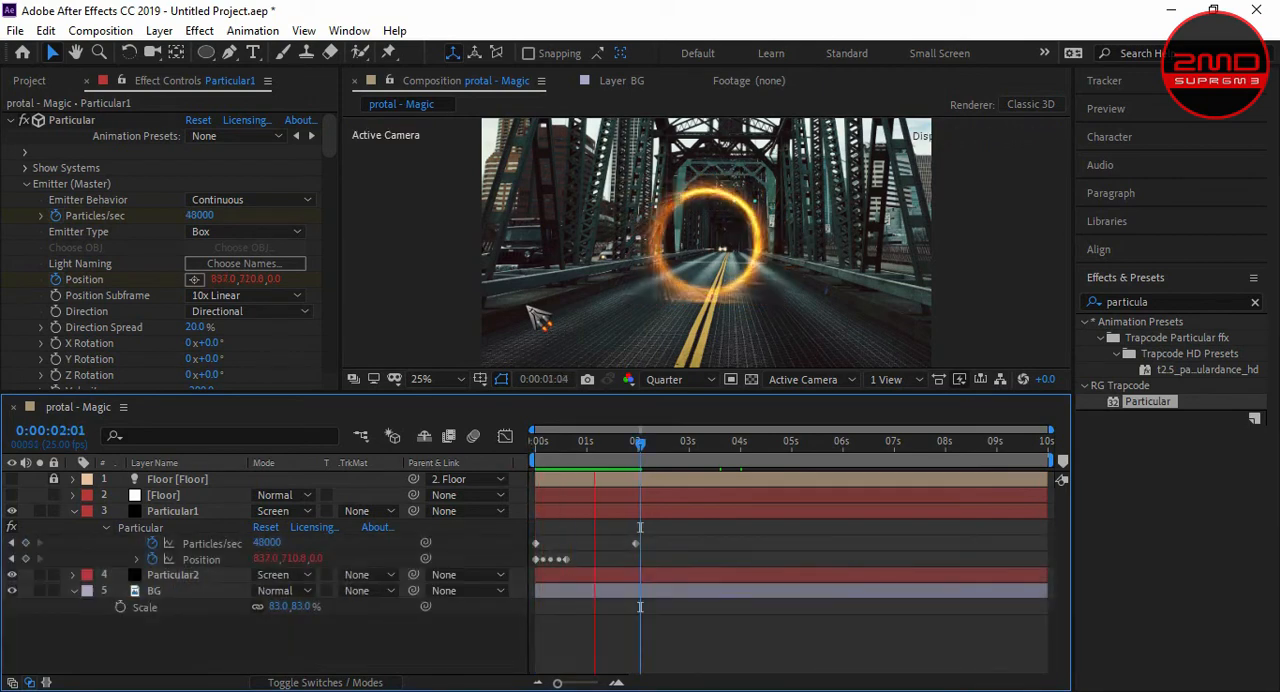
pyautogui.press('KP_0')
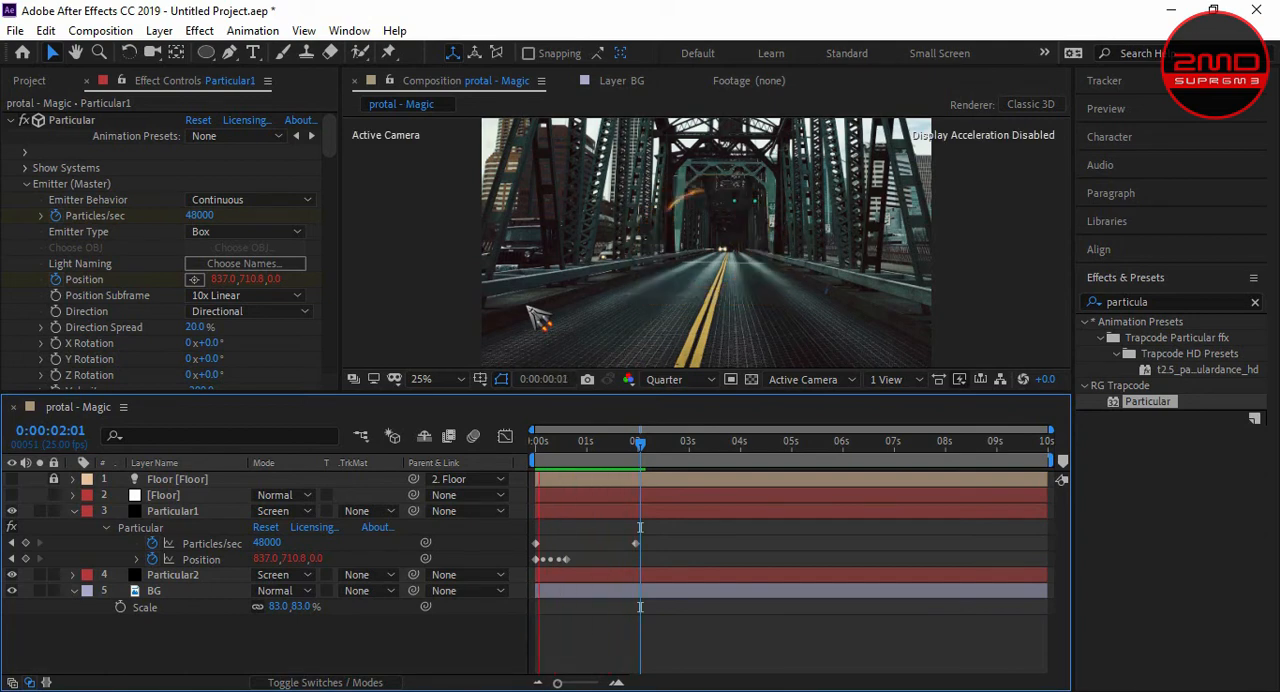
pyautogui.press('space')
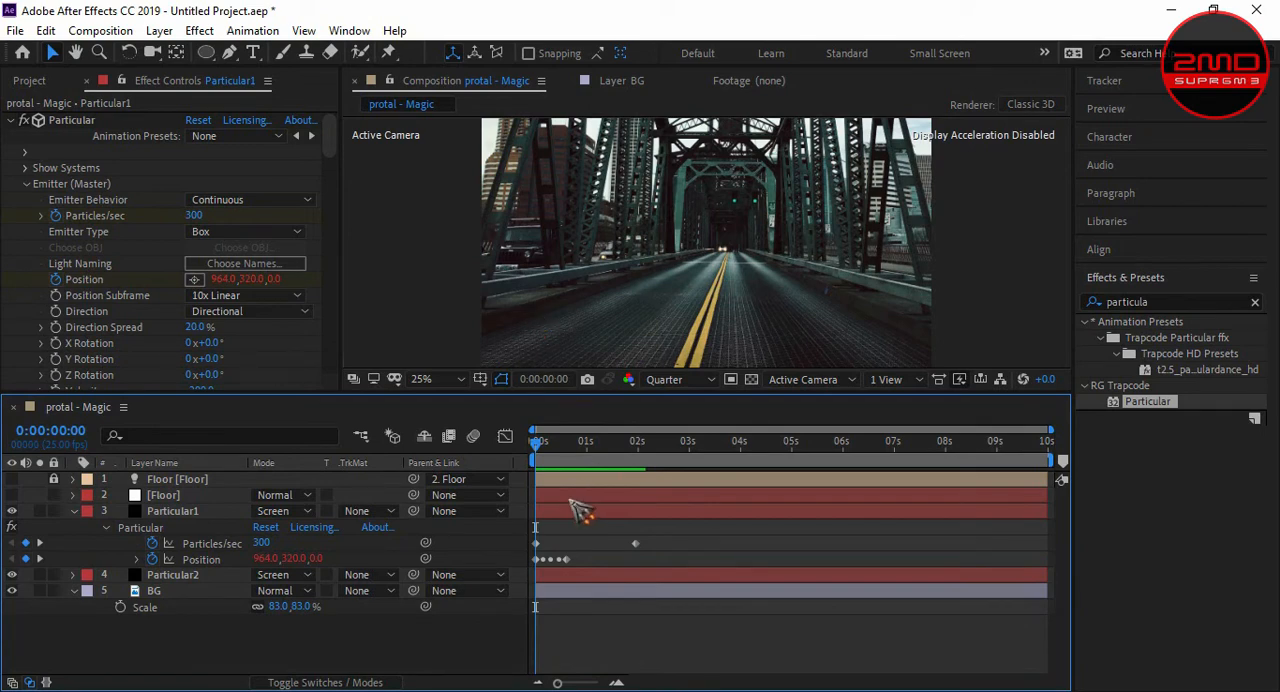
# - Set the composition preview resolution to Full at 0:00:05:22 and inspect the portal ring up close
pyautogui.moveTo(540, 443); pyautogui.dragTo(845, 480)
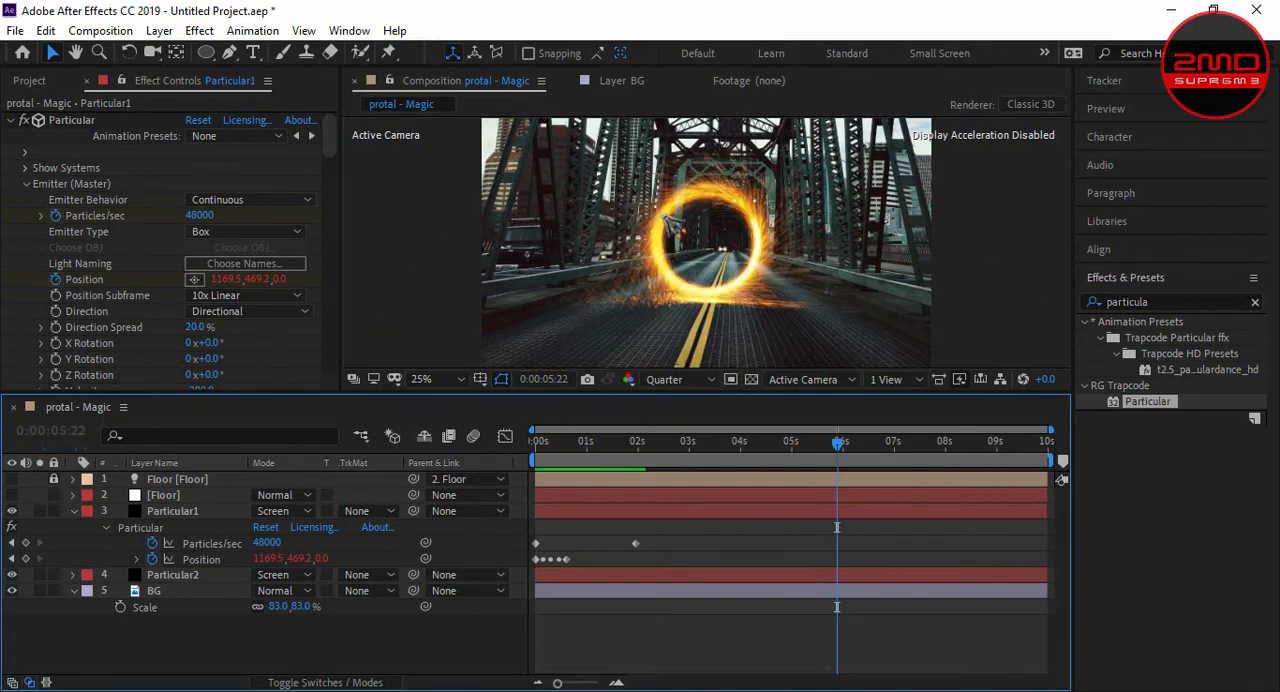
pyautogui.press('.')
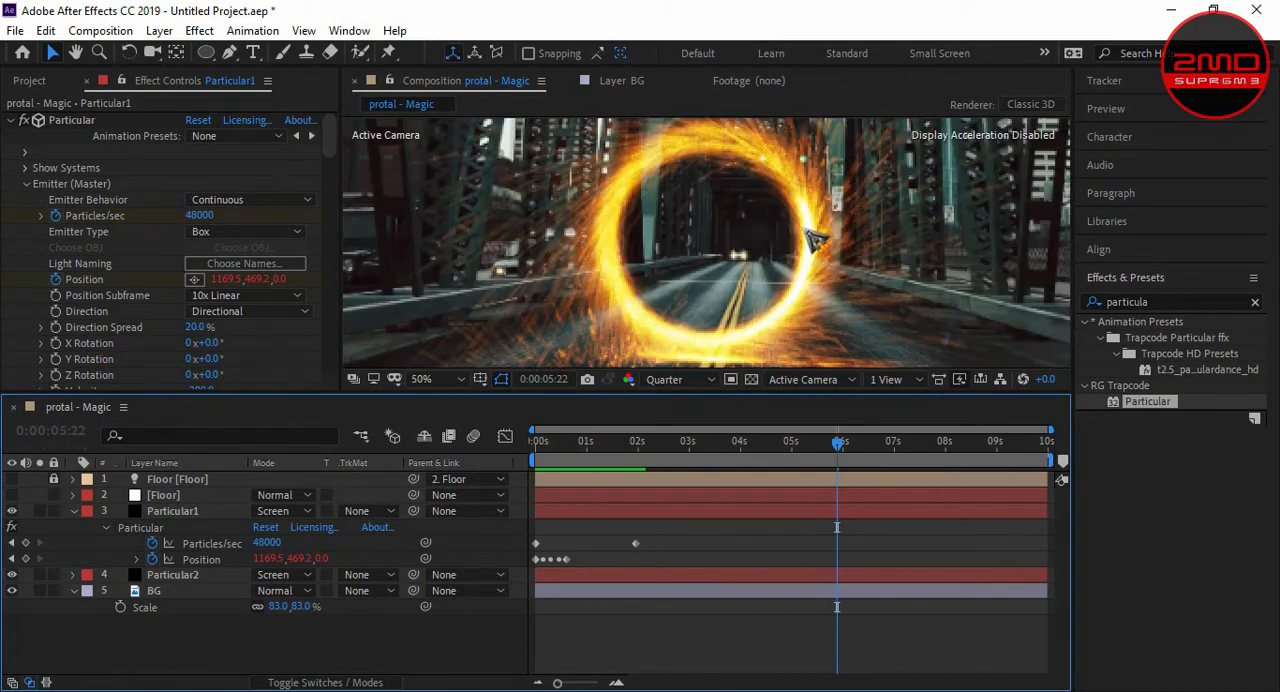
pyautogui.click(680, 379)
pyautogui.click(665, 425)
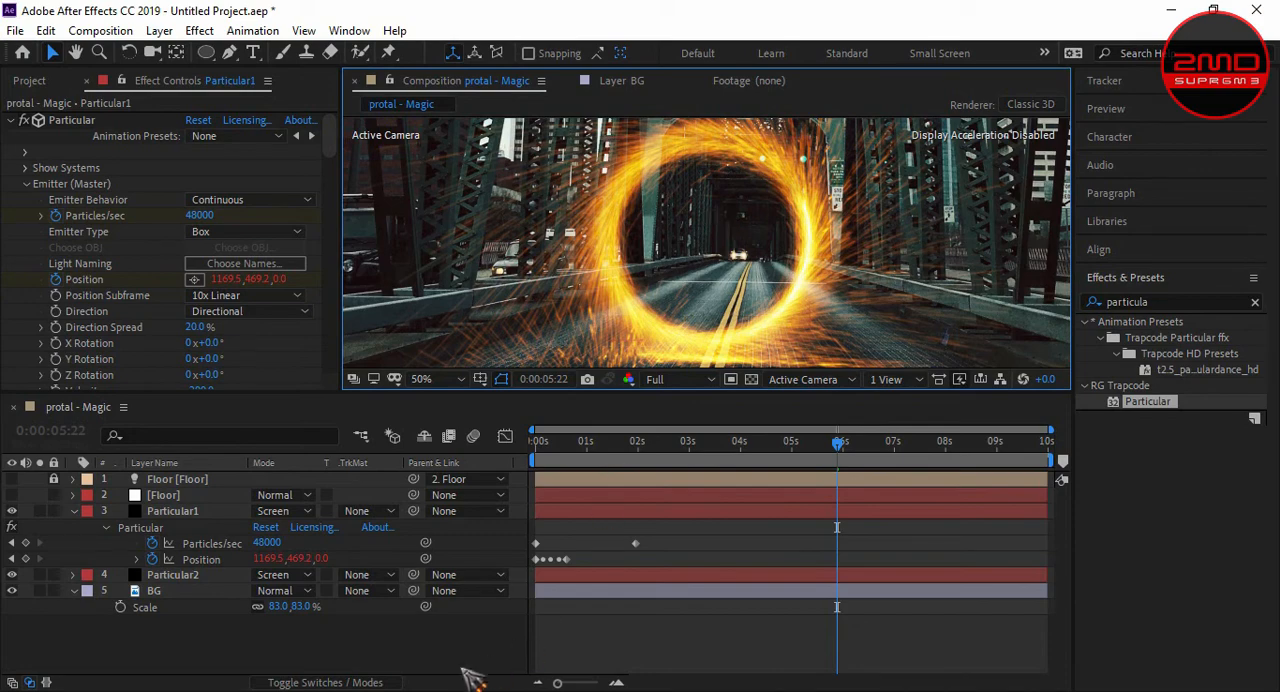
pyautogui.press('/')
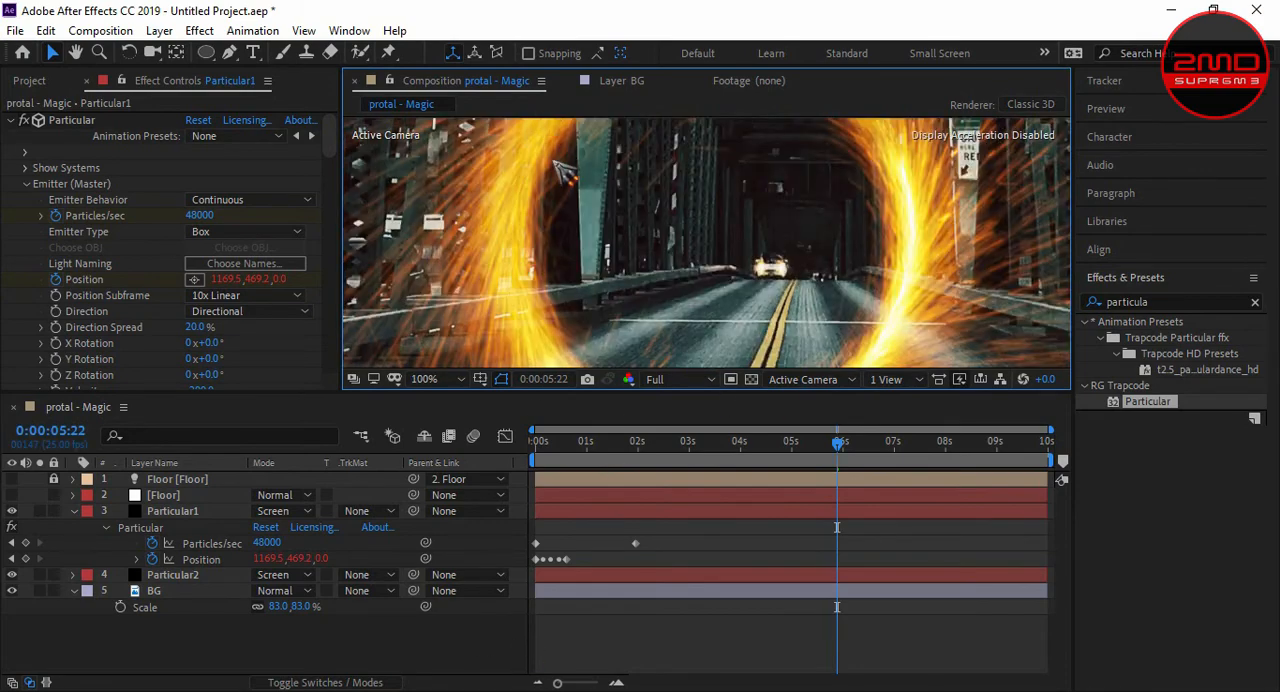
pyautogui.press(',')
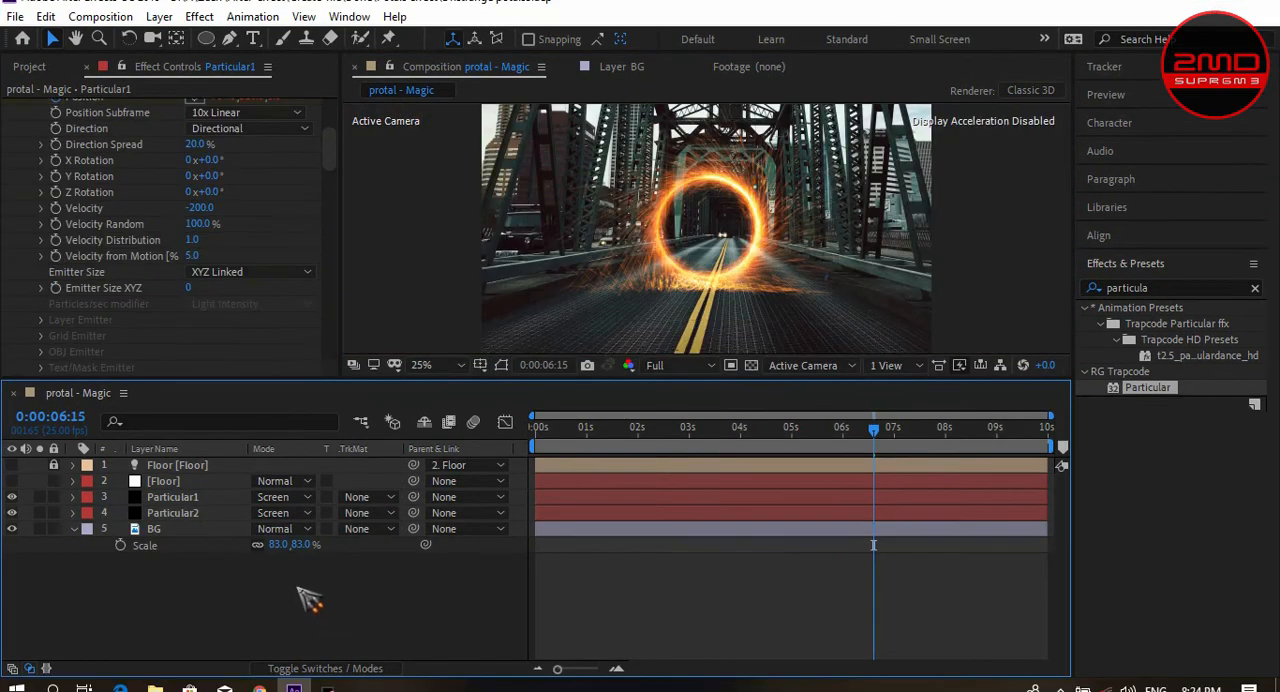
# - Collapse the BG layer's properties and hide the layer to inspect the portal against black
pyautogui.click(74, 529)
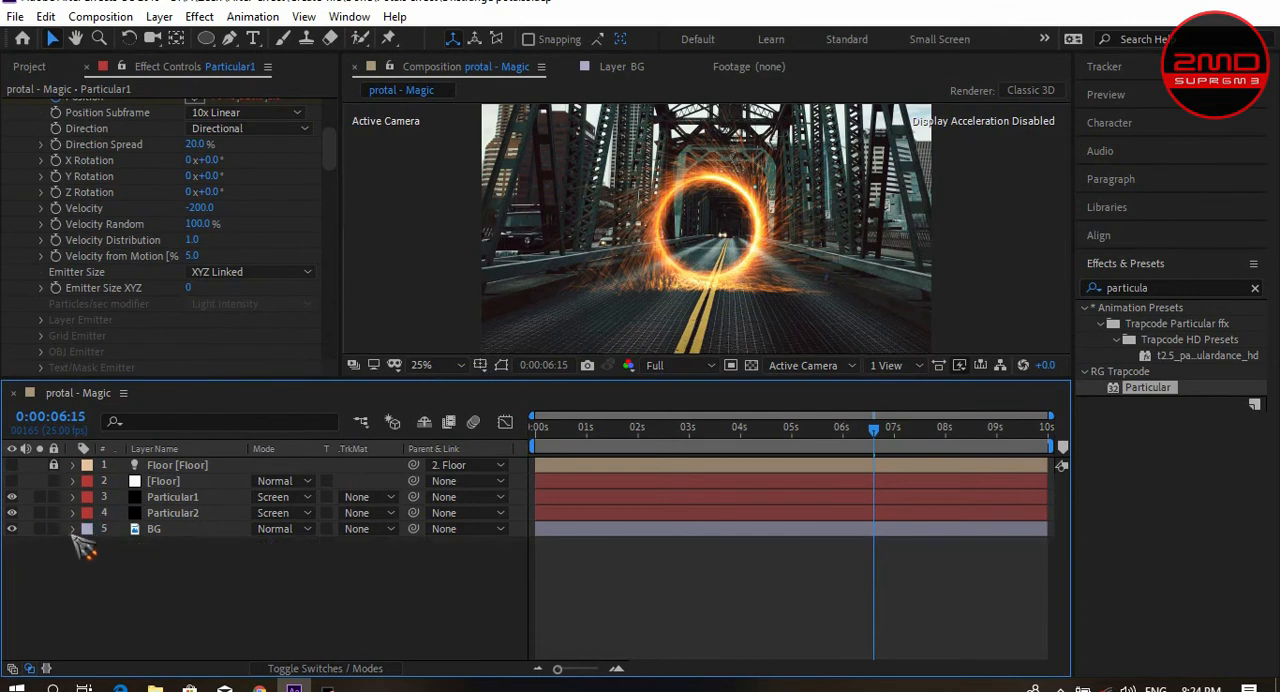
pyautogui.click(12, 529)
pyautogui.scroll(4, 694, 226)
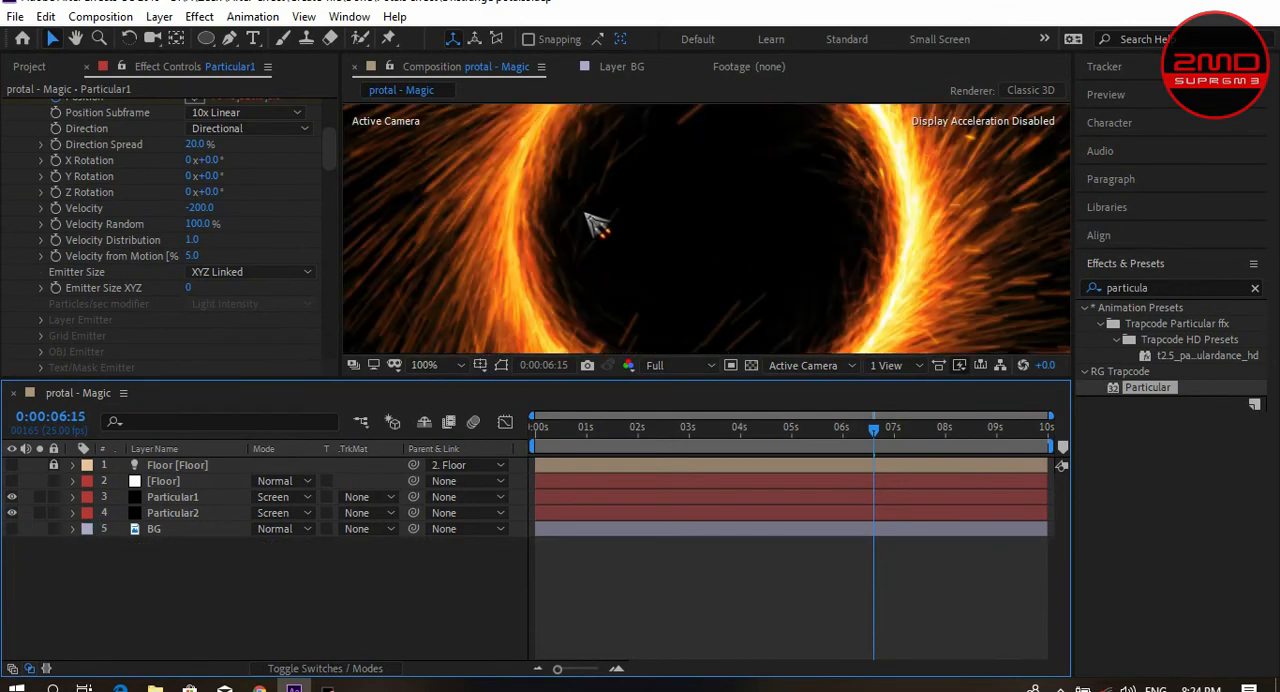
pyautogui.scroll(-2, 580, 220)
pyautogui.scroll(1, 578, 220)
pyautogui.scroll(1, 509, 220)
pyautogui.scroll(-2, 909, 223)
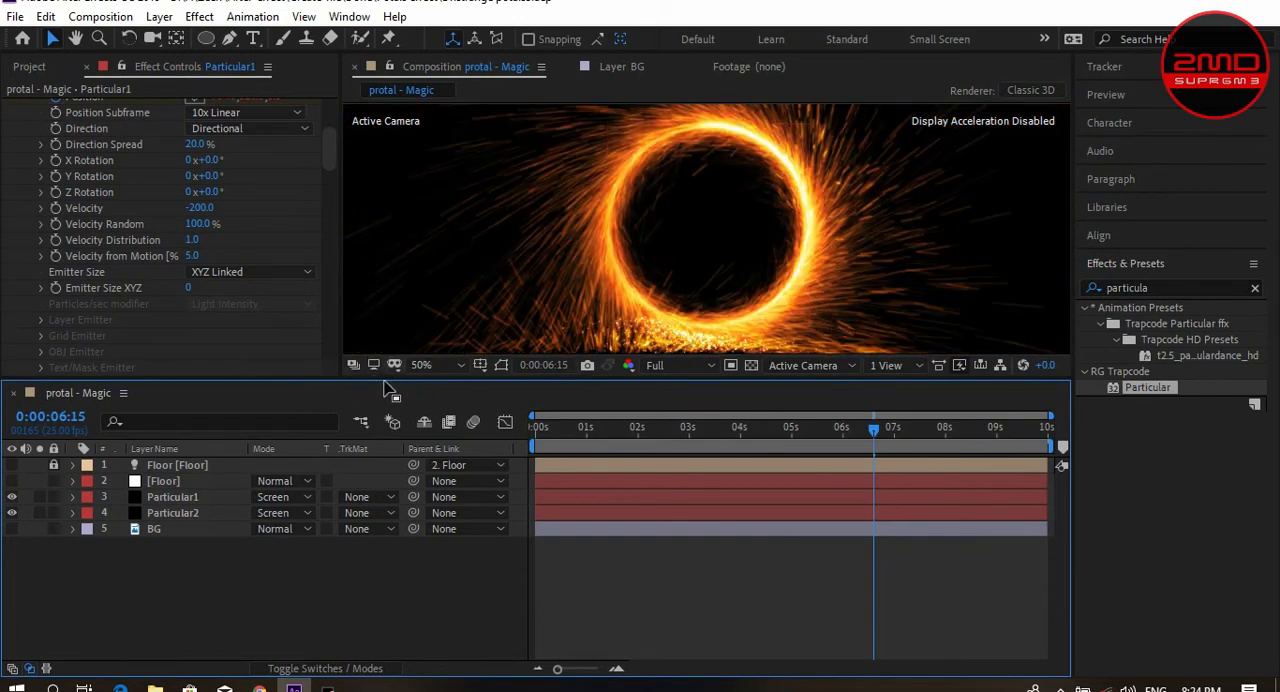
# - Enlarge the composition viewer, fit the frame in it, and examine the portal ring and floor sparks
pyautogui.moveTo(395, 384); pyautogui.dragTo(368, 548)
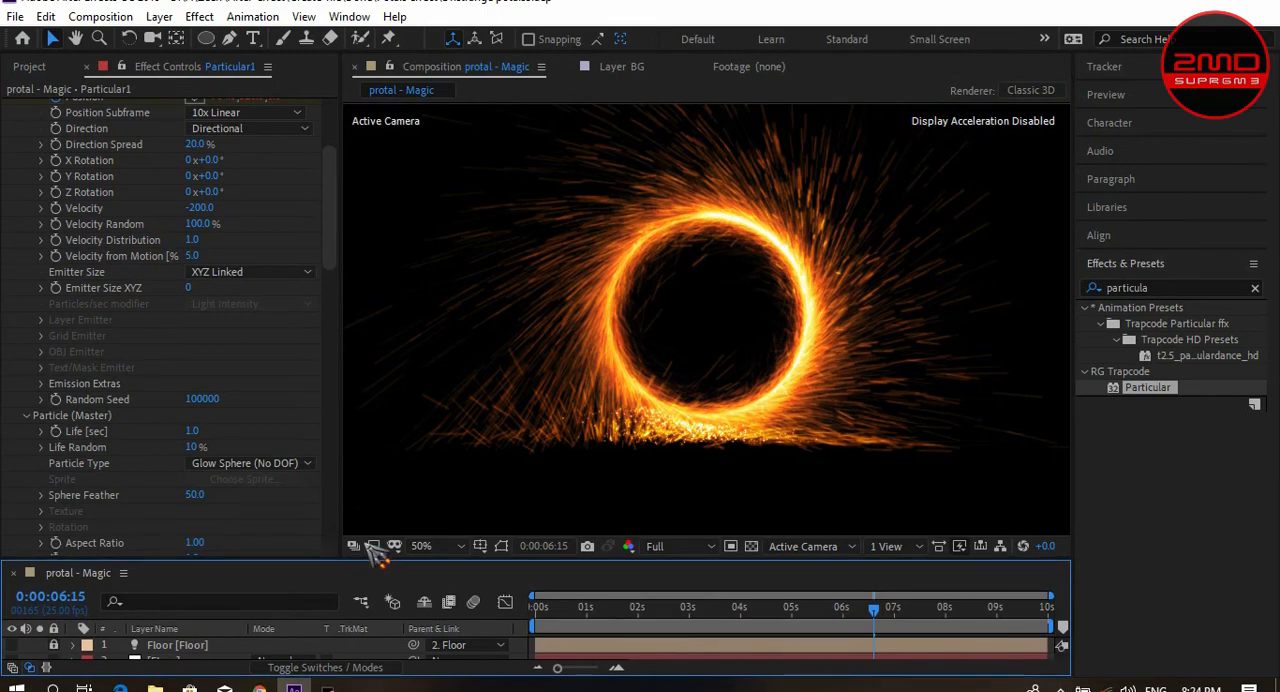
pyautogui.click(435, 530)
pyautogui.click(478, 222)
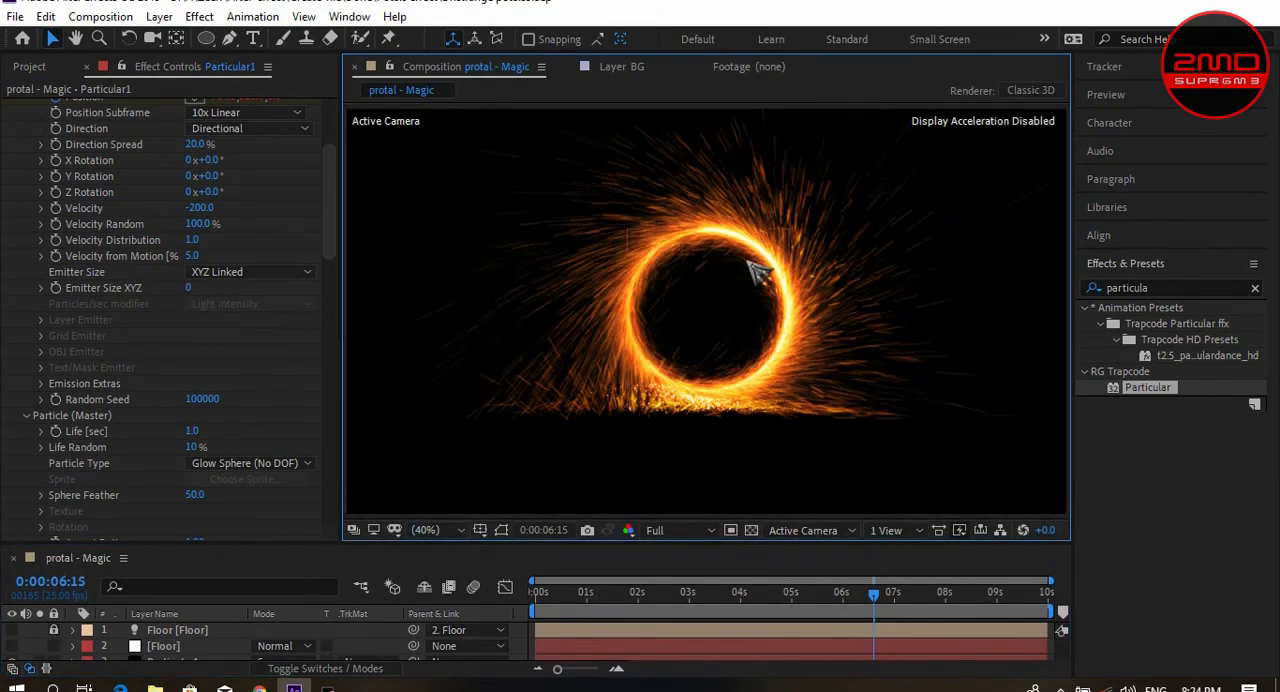
pyautogui.scroll(2, 727, 343)
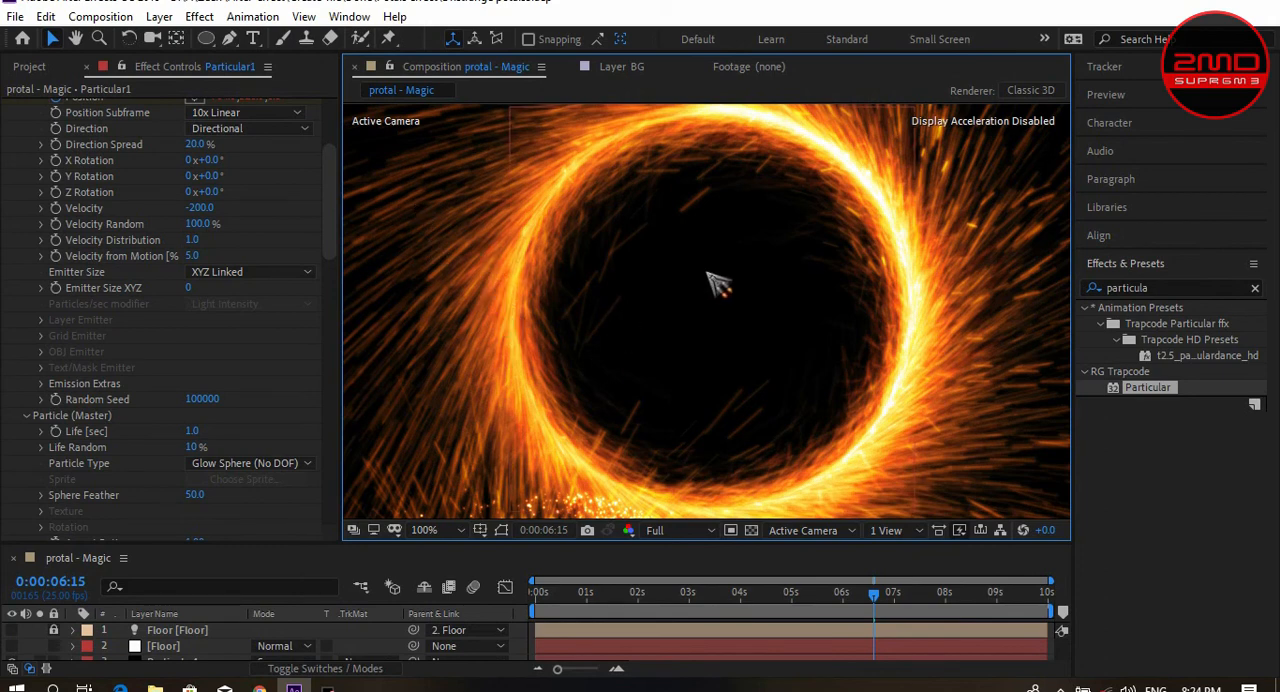
pyautogui.scroll(-2, 662, 291)
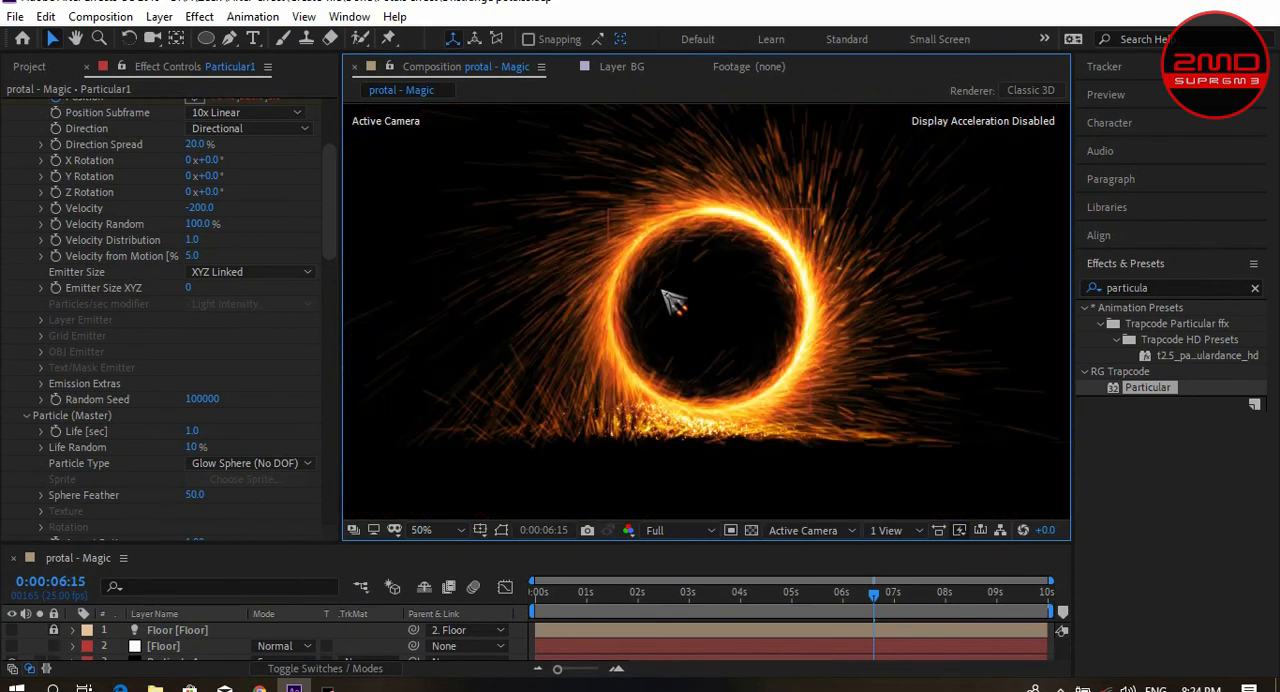